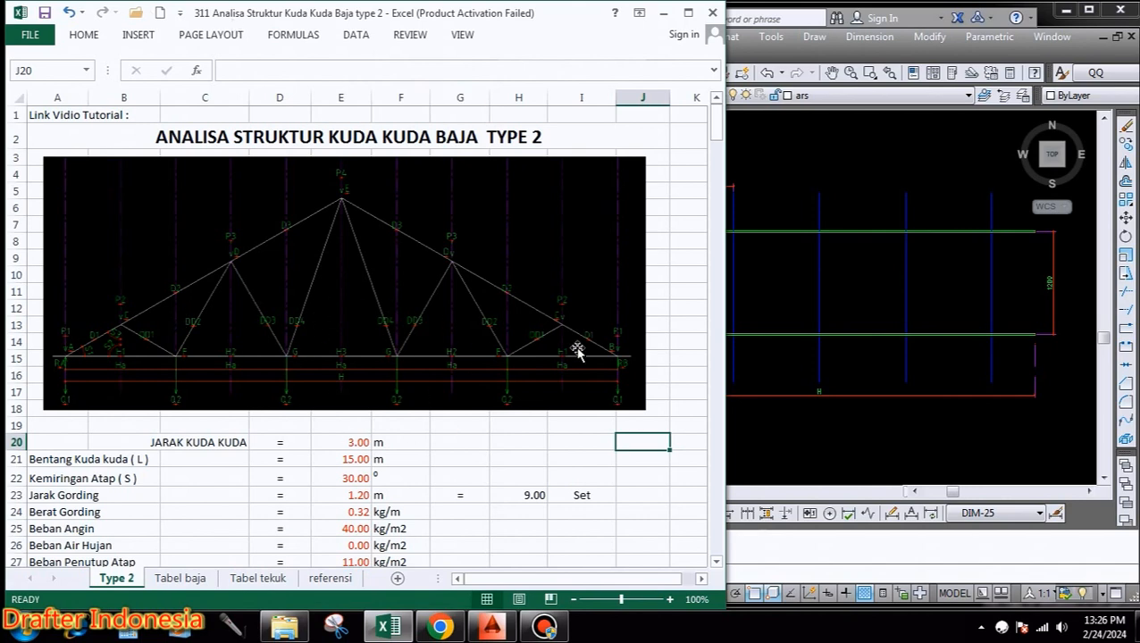
Switch to AutoCAD, widen its window and fit the whole roof truss elevation in view.
left_click(871, 418)
scroll(826, 297, "down", 5)
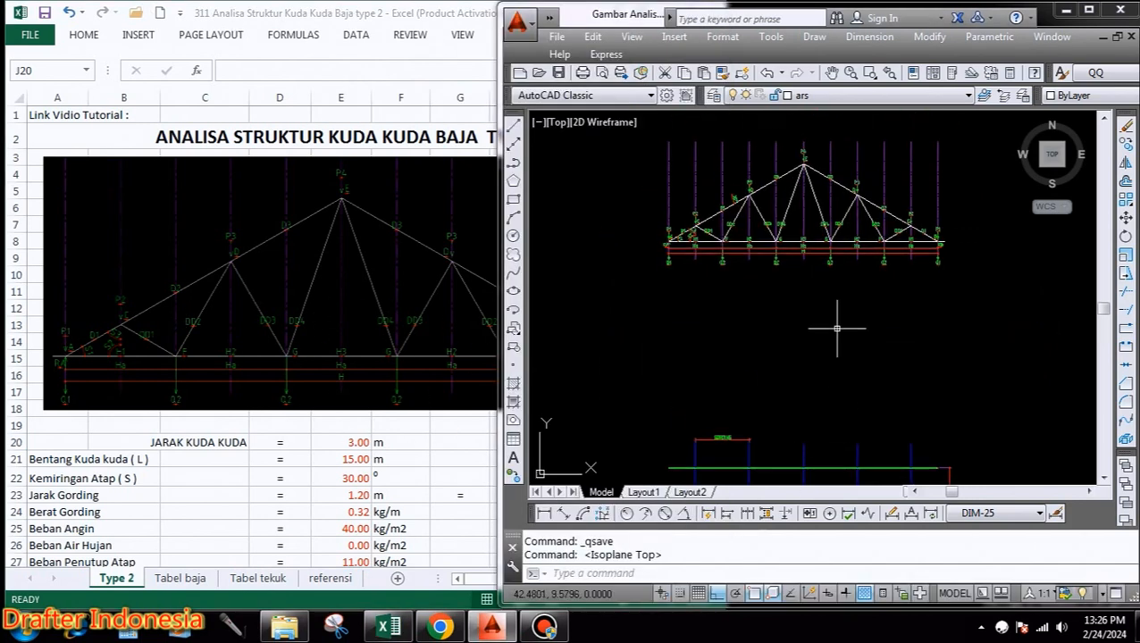
type("z")
key("Return")
left_click(625, 140)
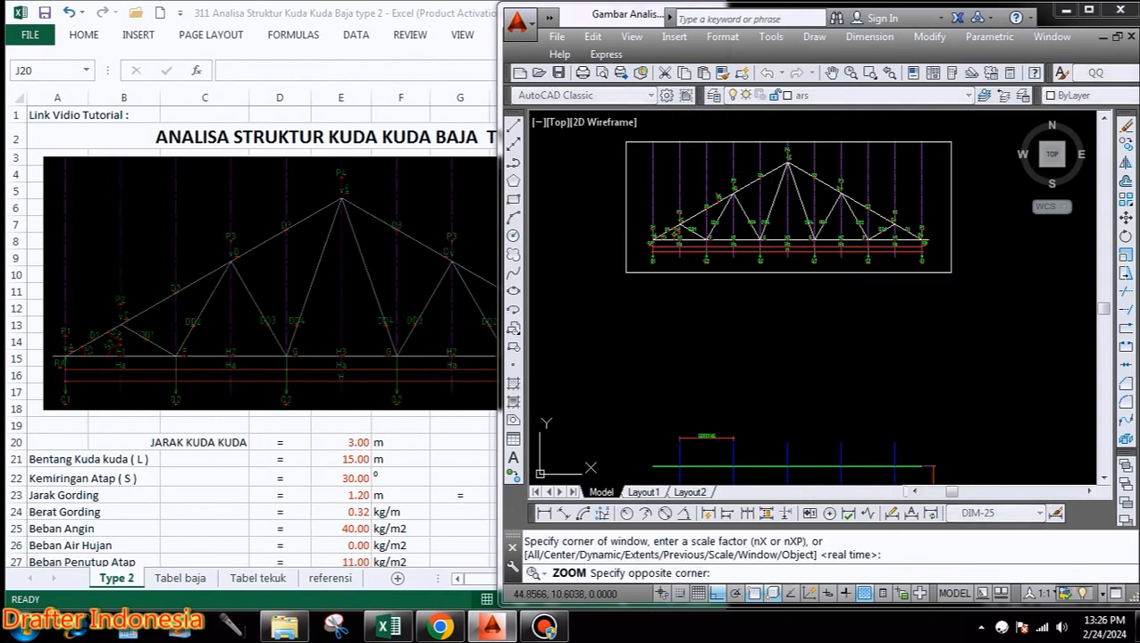
left_click(956, 277)
left_click_drag(499, 271, 323, 271)
type("z")
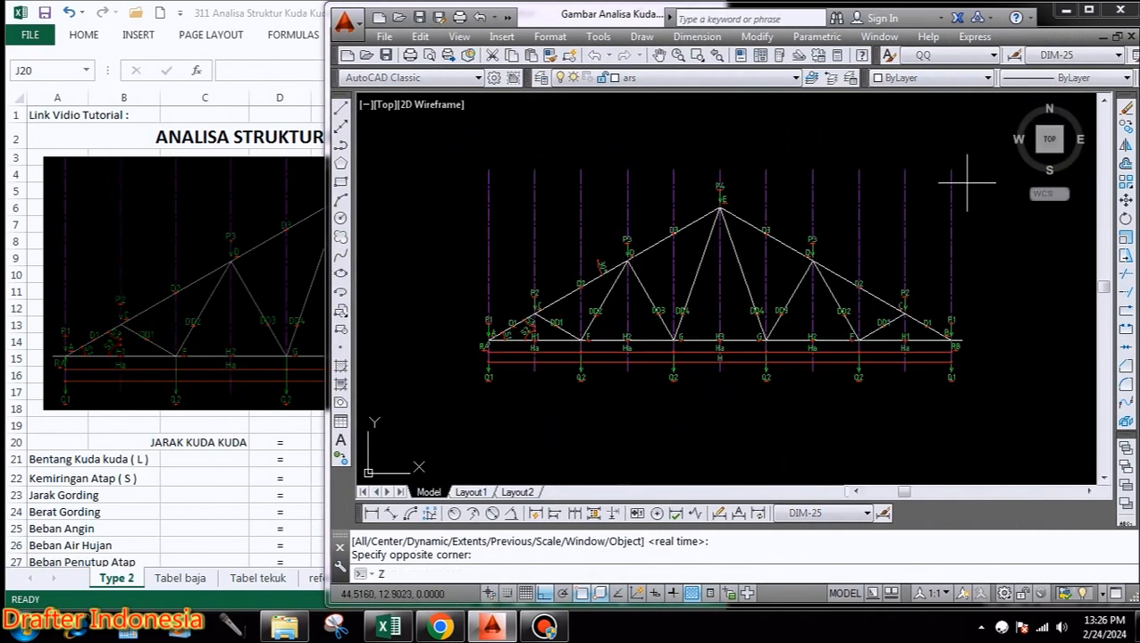
key("Return")
left_click(973, 180)
left_click(438, 374)
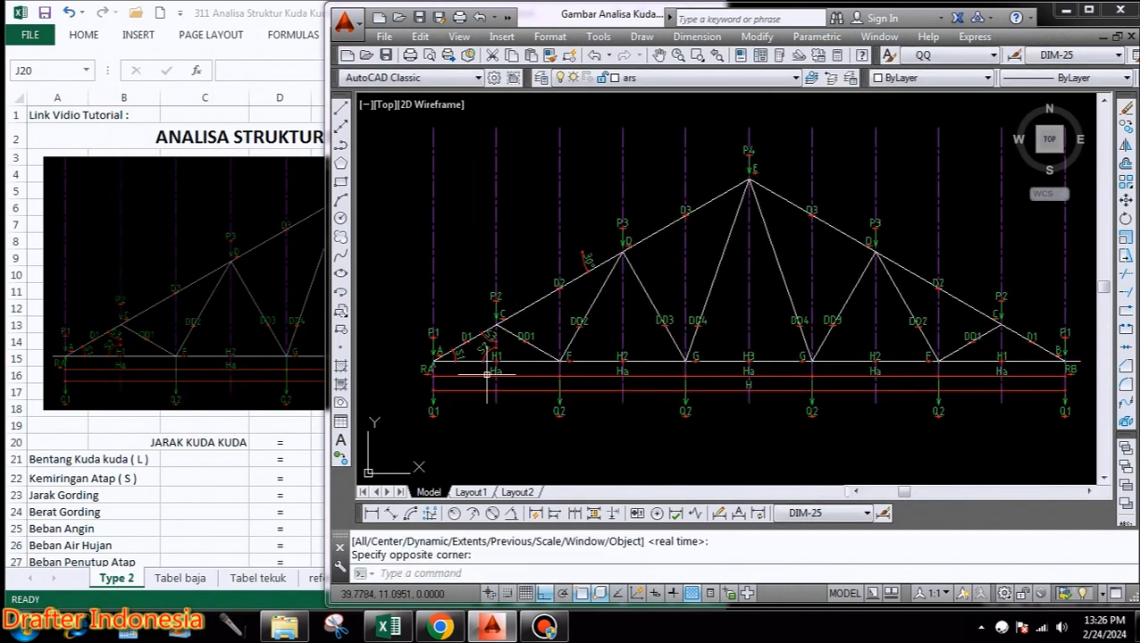
Switch to Excel and examine the purlin set formula in H23 and the truss spacing input in E20.
left_click(130, 150)
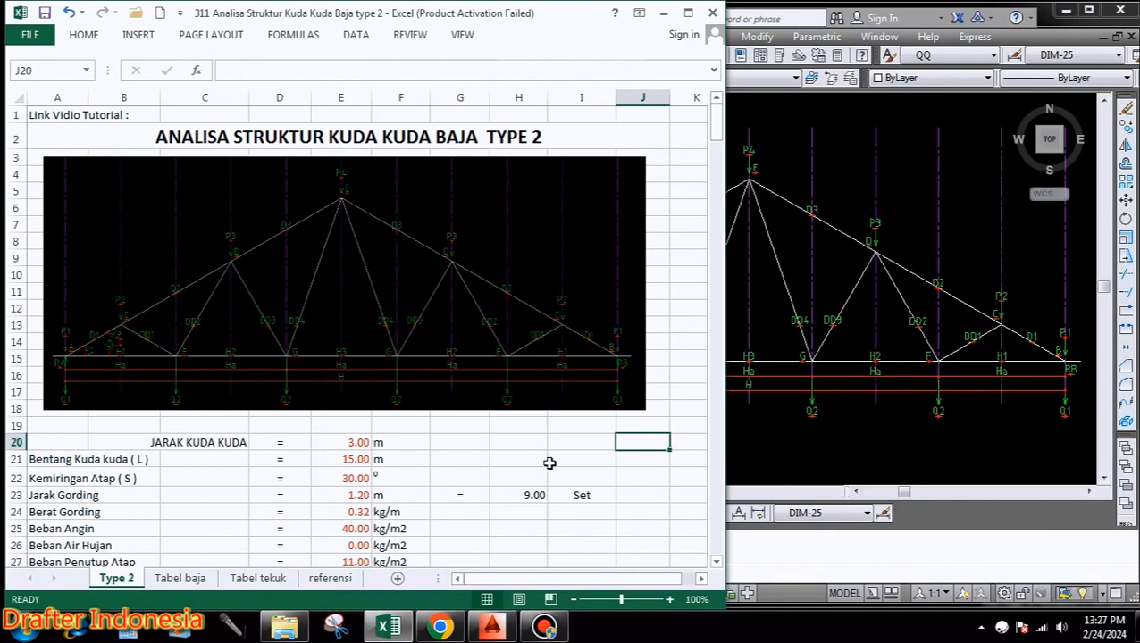
left_click(533, 494)
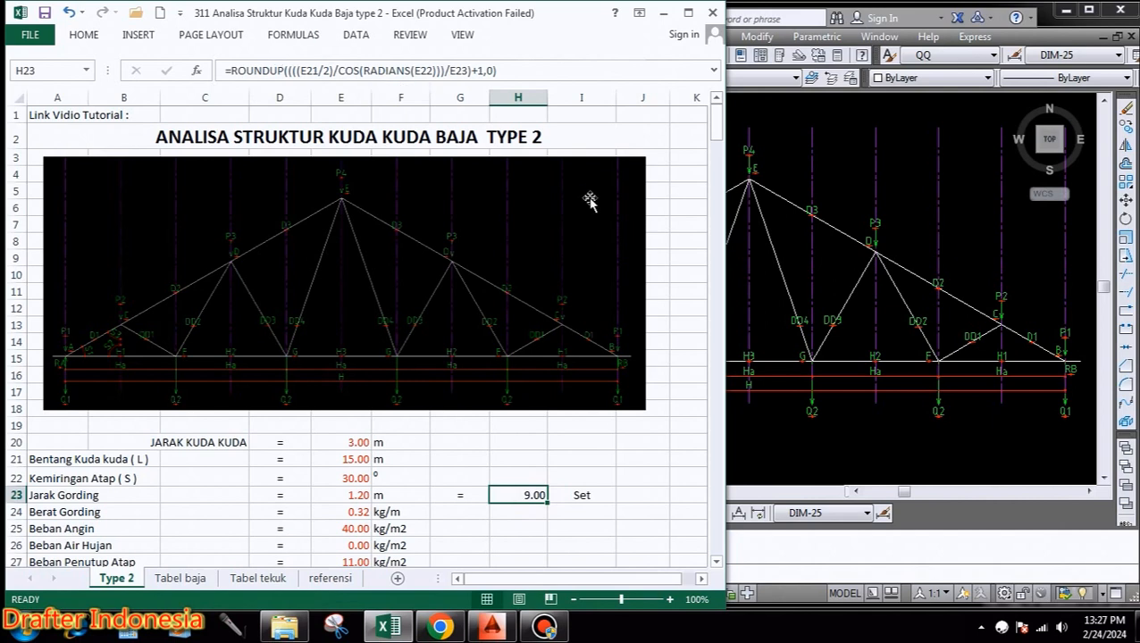
left_click(604, 459)
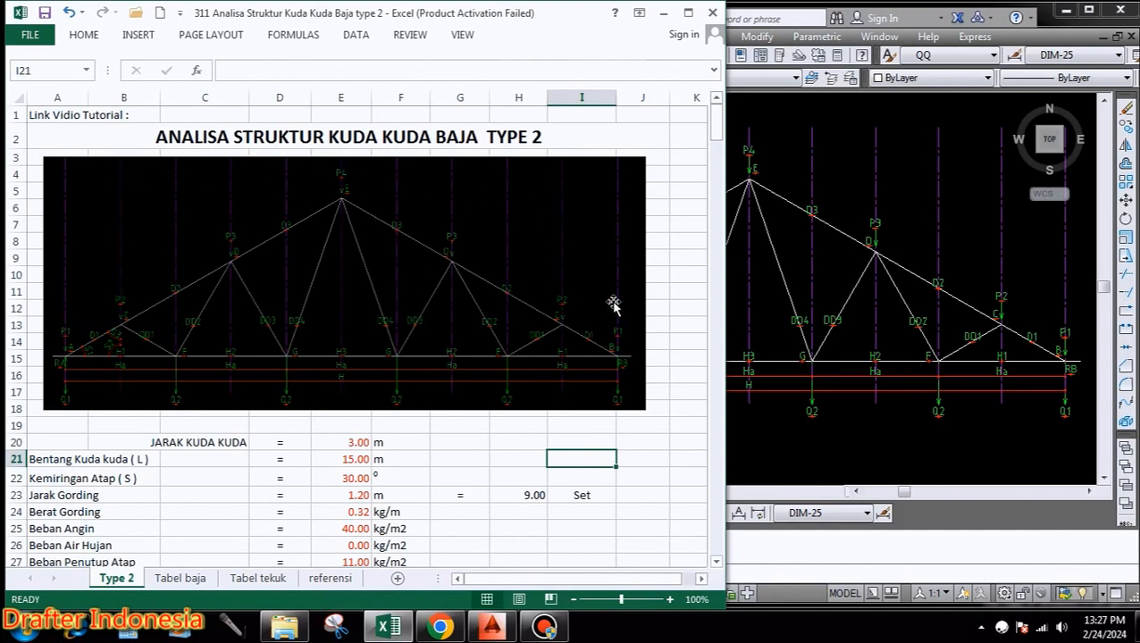
left_click(853, 431)
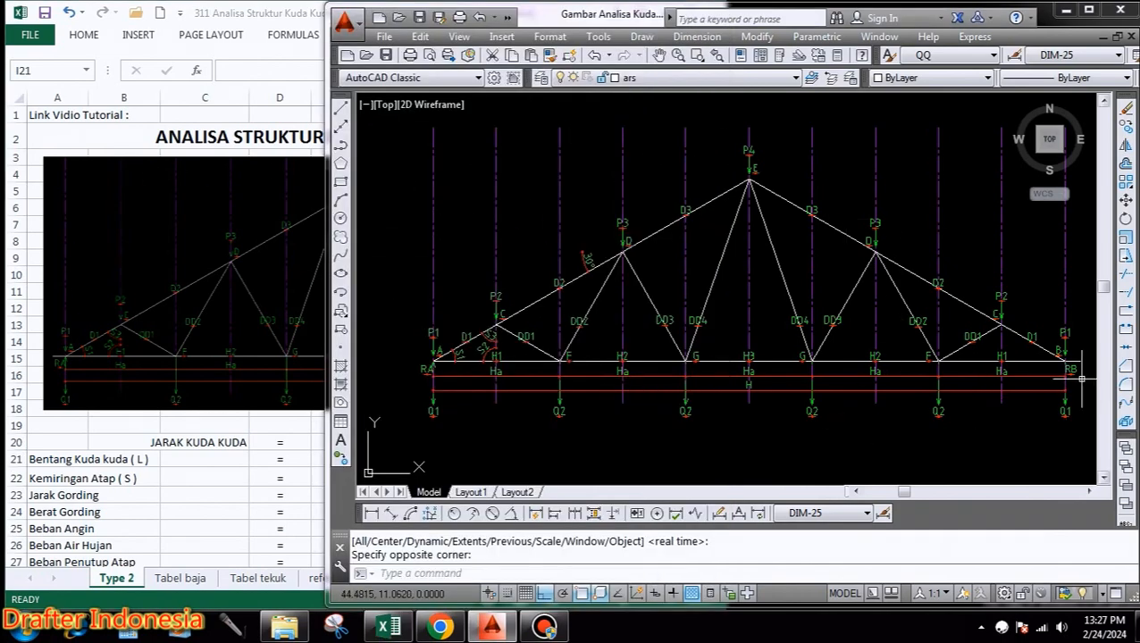
left_click(240, 469)
scroll(343, 362, "down", 4)
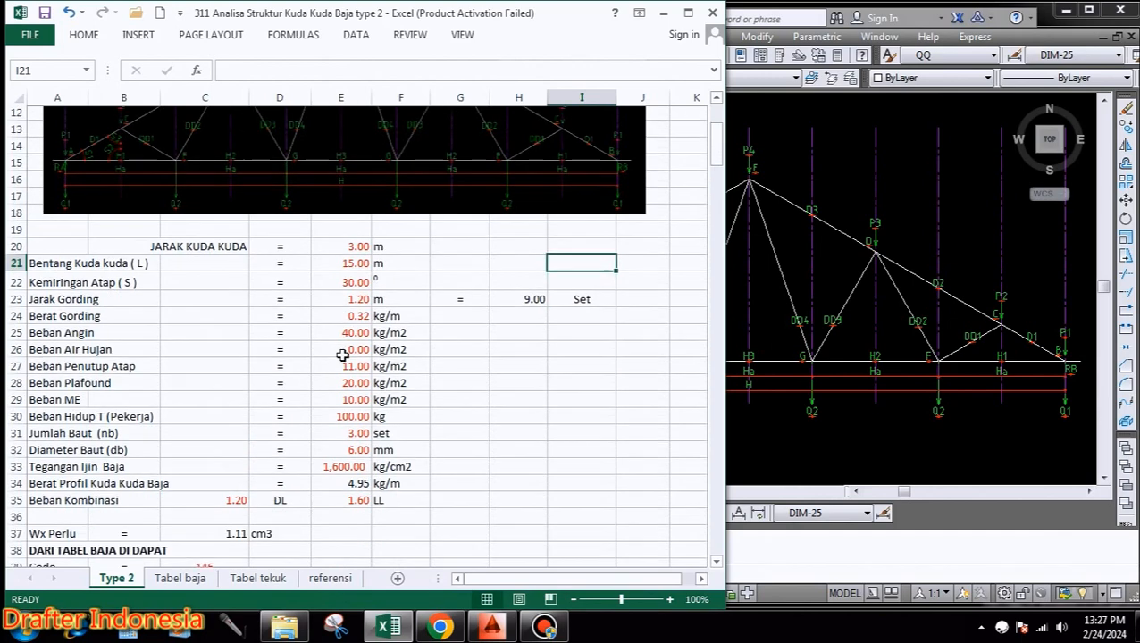
scroll(342, 354, "down", 1)
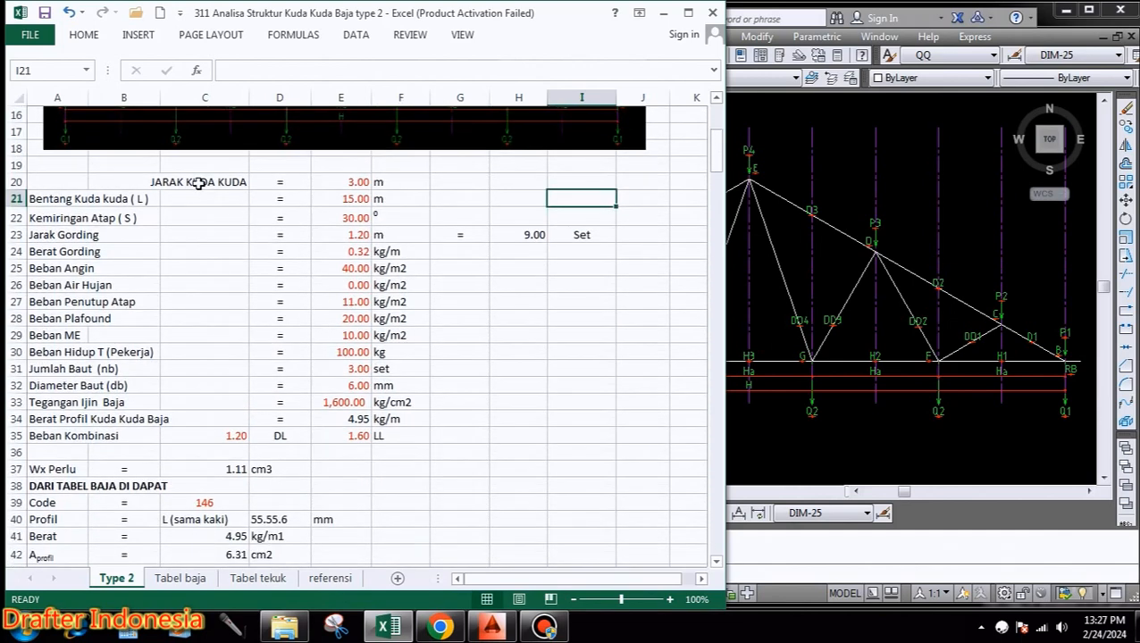
left_click(365, 182)
Switch to AutoCAD and examine the truss and purlin layout plan drawn below the truss elevation.
left_click(855, 435)
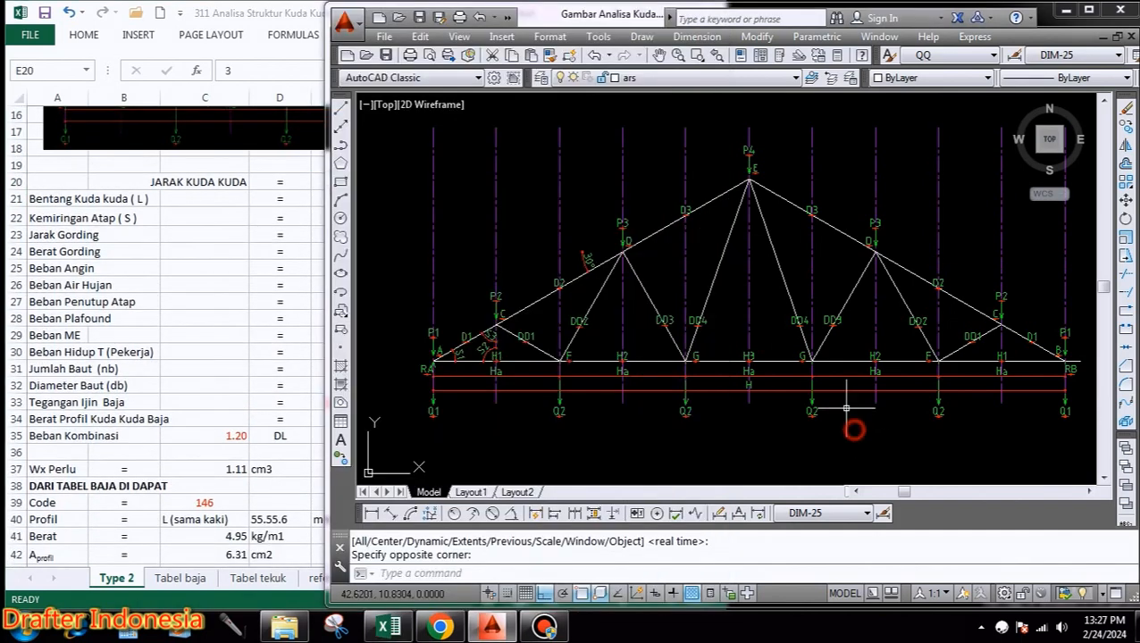
mouse_move(806, 349)
left_mouse_down()
mouse_move(781, 220)
mouse_move(742, 172)
left_mouse_up()
scroll(757, 232, "down", 3)
scroll(847, 409, "up", 2)
scroll(846, 376, "up", 3)
mouse_move(847, 376)
left_mouse_down()
mouse_move(990, 333)
mouse_move(972, 333)
mouse_move(977, 324)
left_mouse_up()
scroll(1003, 325, "down", 2)
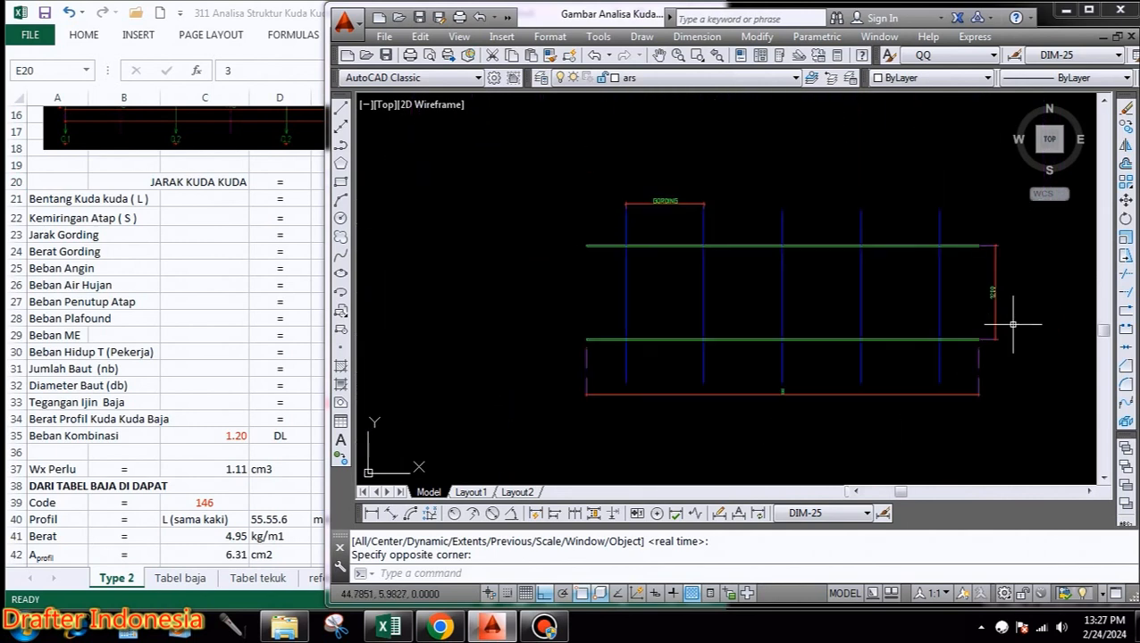
type("z")
key("Return")
left_click(1031, 321)
key("Escape")
Stretch the lower truss line of the plan, with its purlin ends and dimensions, downward by 0.3.
type("s")
key("Return")
left_click(1023, 326)
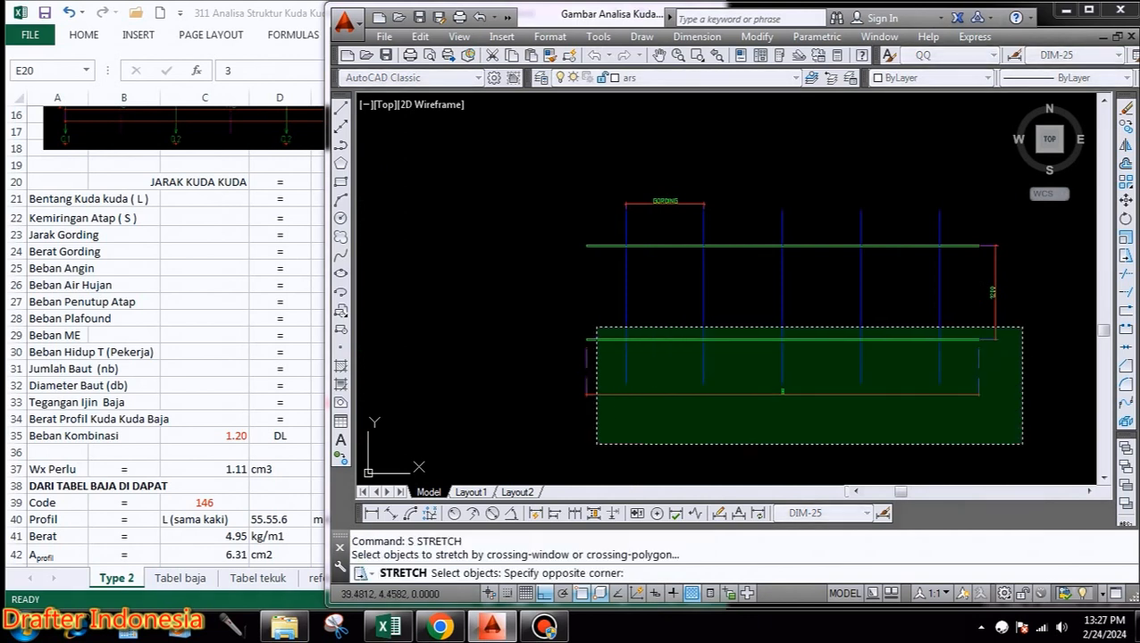
left_click(591, 401)
key("Return")
left_click(508, 381)
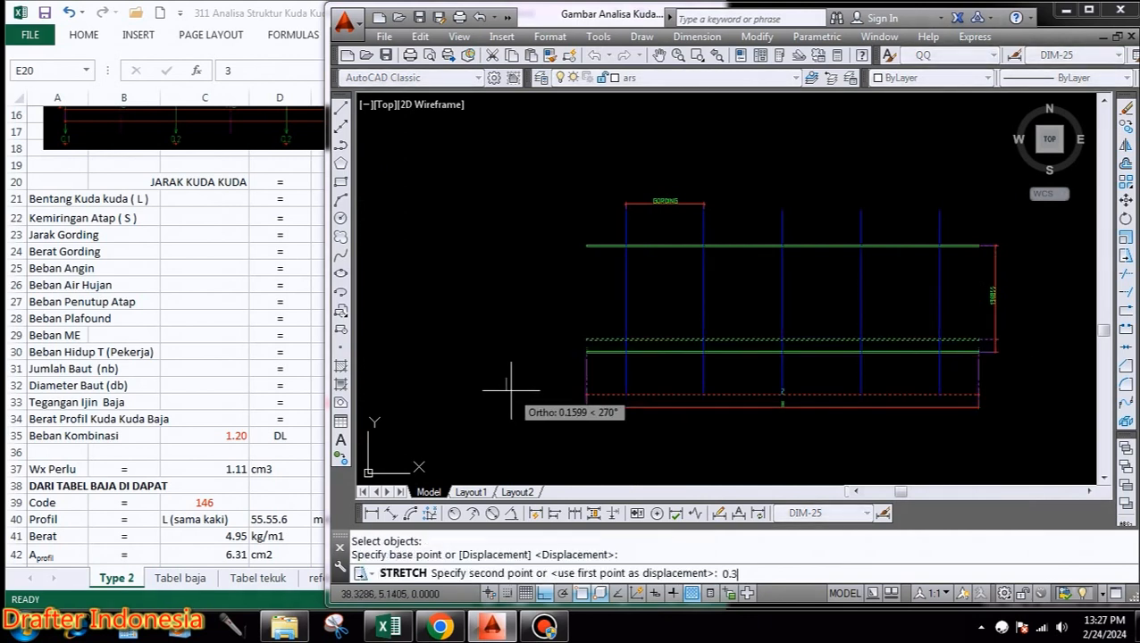
type("0.3")
key("Return")
scroll(941, 318, "up", 3)
scroll(904, 290, "down", 1)
scroll(904, 291, "down", 3)
type("s")
key("Return")
left_click(941, 202)
left_click(591, 405)
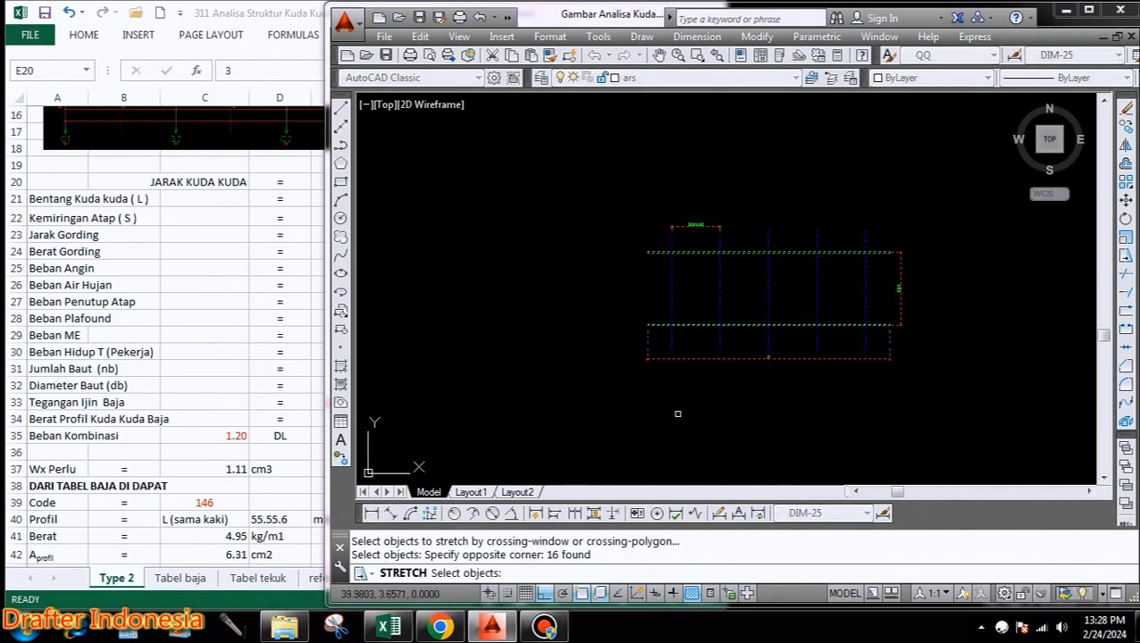
key("Escape")
key("Escape")
Stretch the lower part of the purlin plan downward by a further 1.5.
type("s")
key("Return")
left_click(927, 308)
left_click(589, 389)
key("Return")
left_click(523, 324)
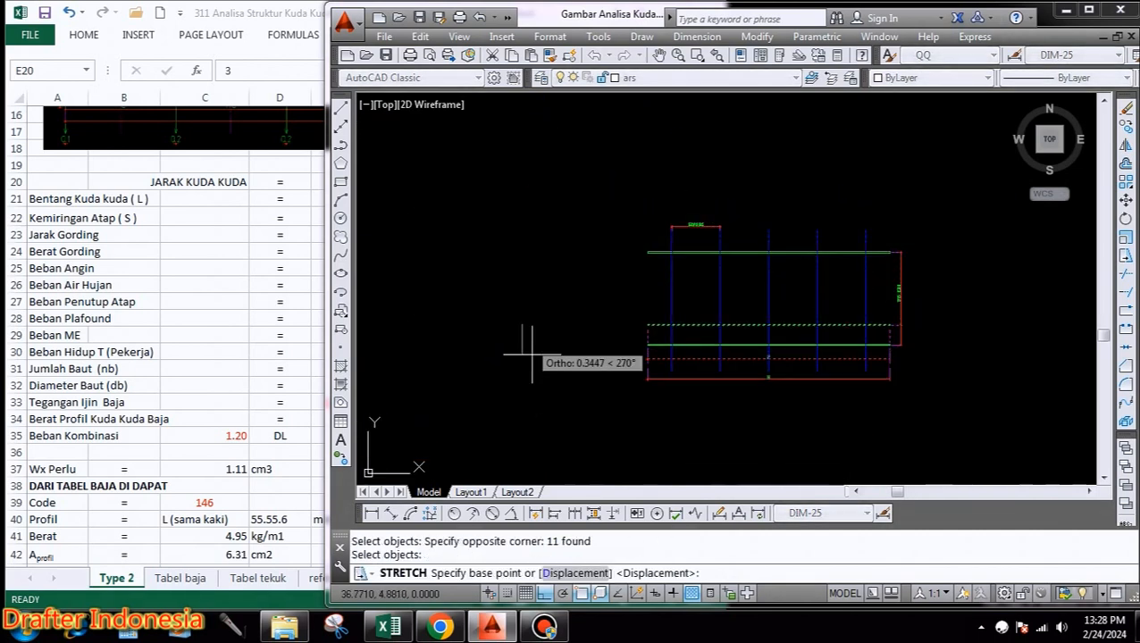
type("1.5")
key("Return")
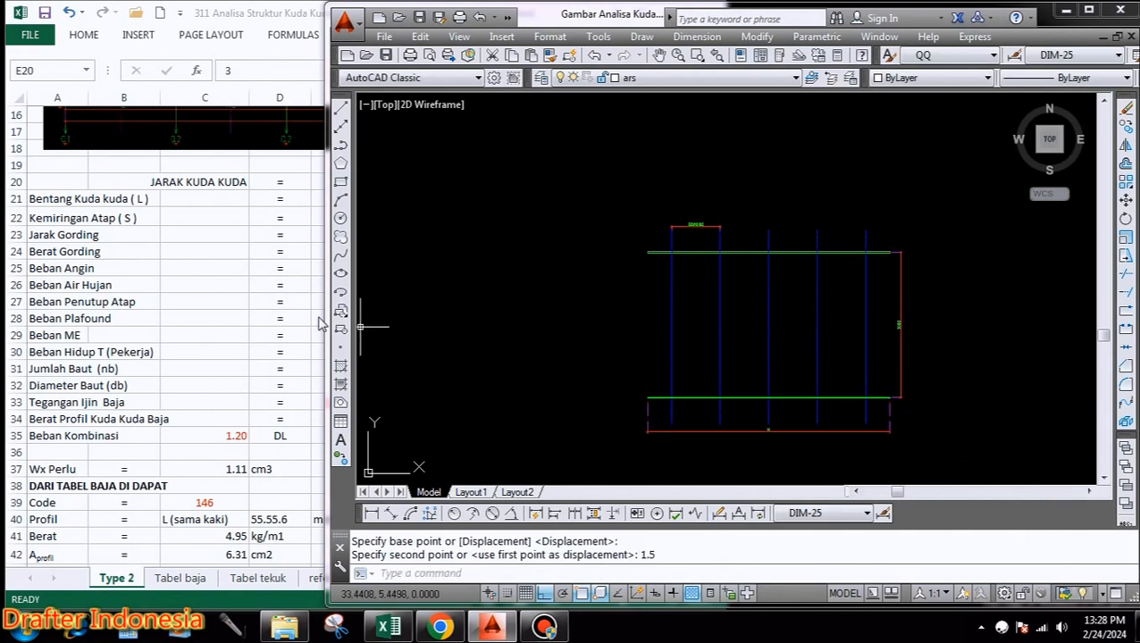
Check the truss spacing and span inputs in Excel, and examine the full truss elevation in AutoCAD.
left_click(257, 284)
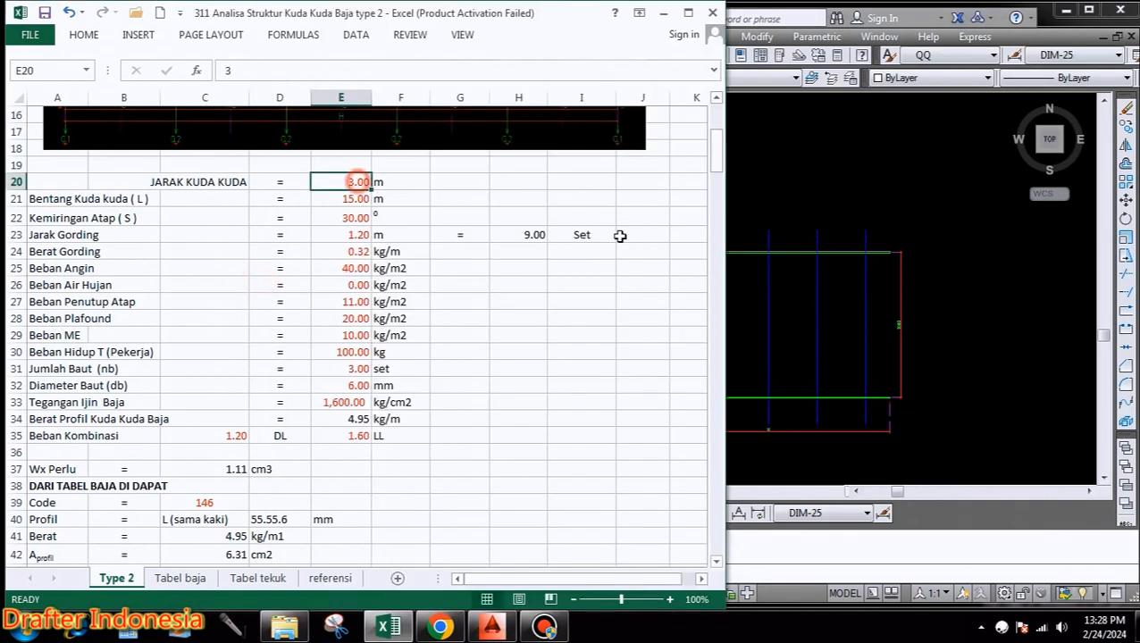
key("Return")
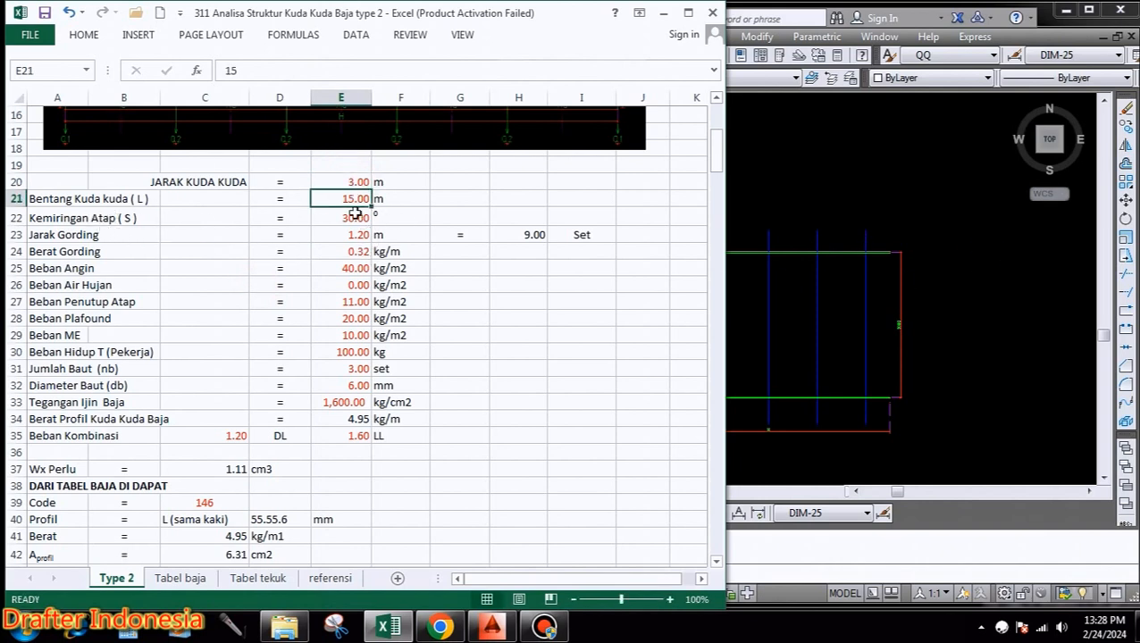
left_click(971, 346)
mouse_move(778, 298)
left_mouse_down()
mouse_move(760, 463)
mouse_move(743, 475)
left_mouse_up()
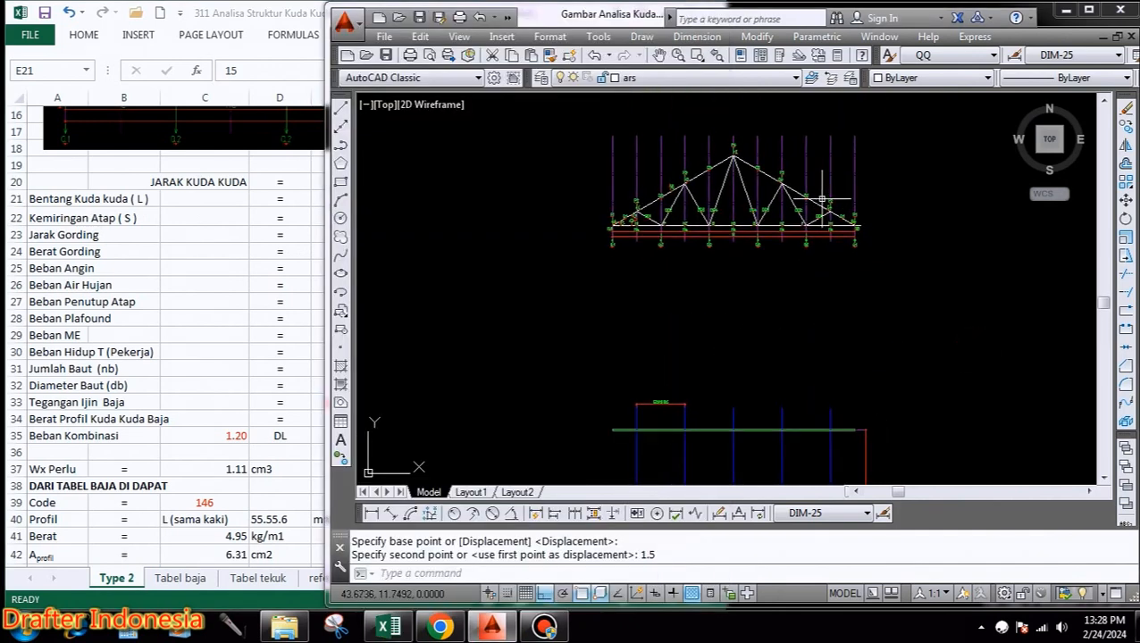
type("z")
key("Return")
left_click(887, 129)
left_click(569, 270)
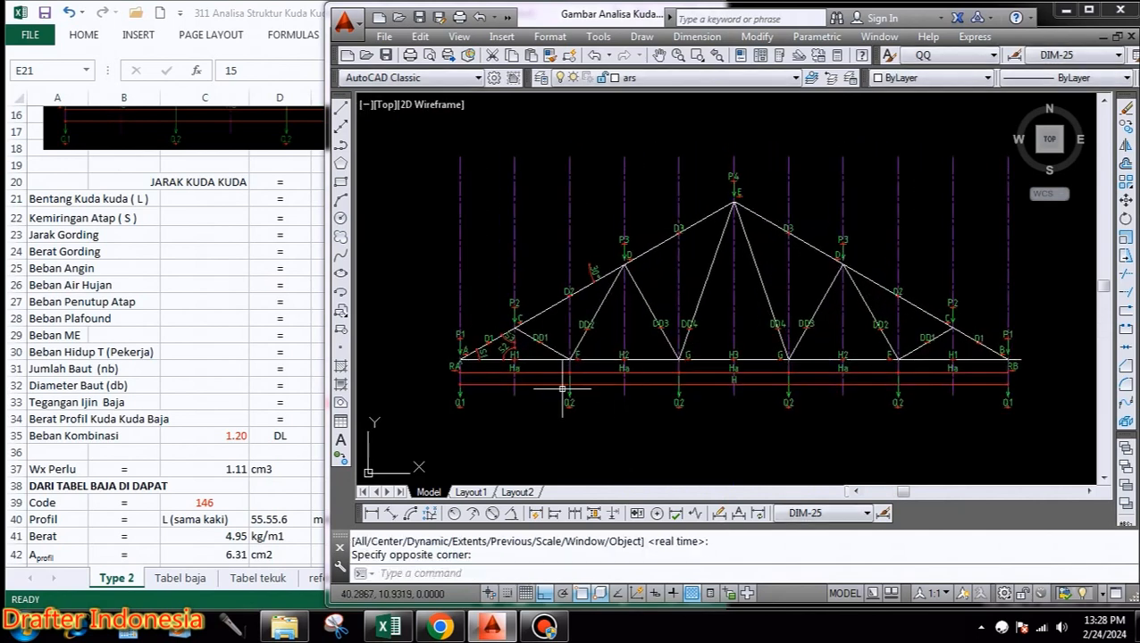
Return to Excel and change the span label in A21 to "Bentang Kuda kuda ( H )".
left_click(275, 285)
scroll(375, 183, "up", 1)
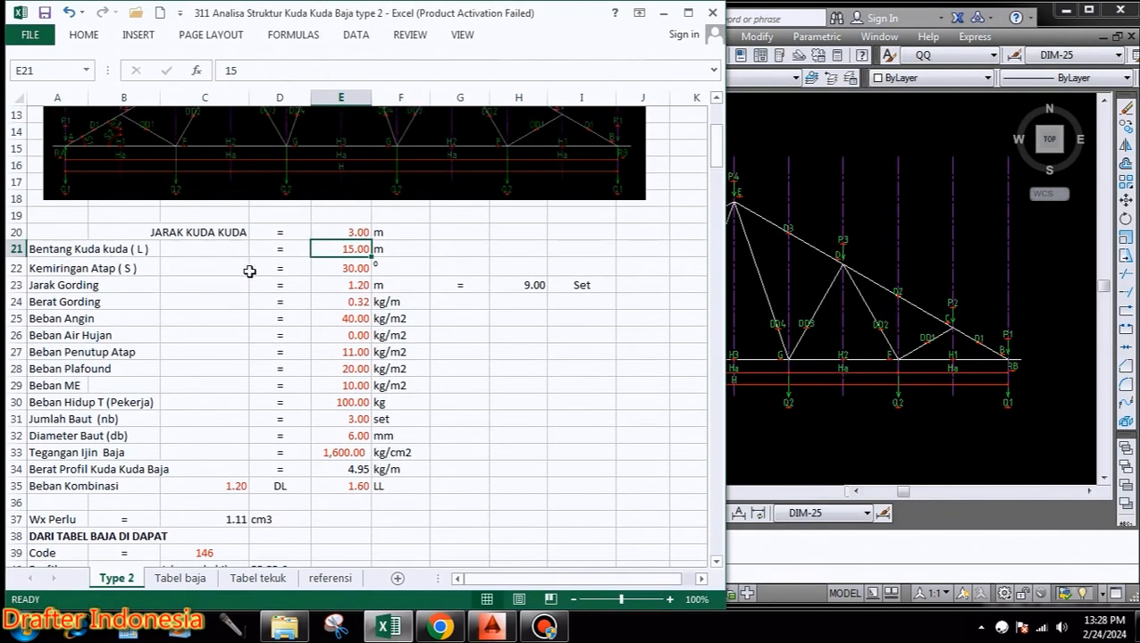
left_click(135, 251)
left_click(56, 250)
key("ctrl+Down")
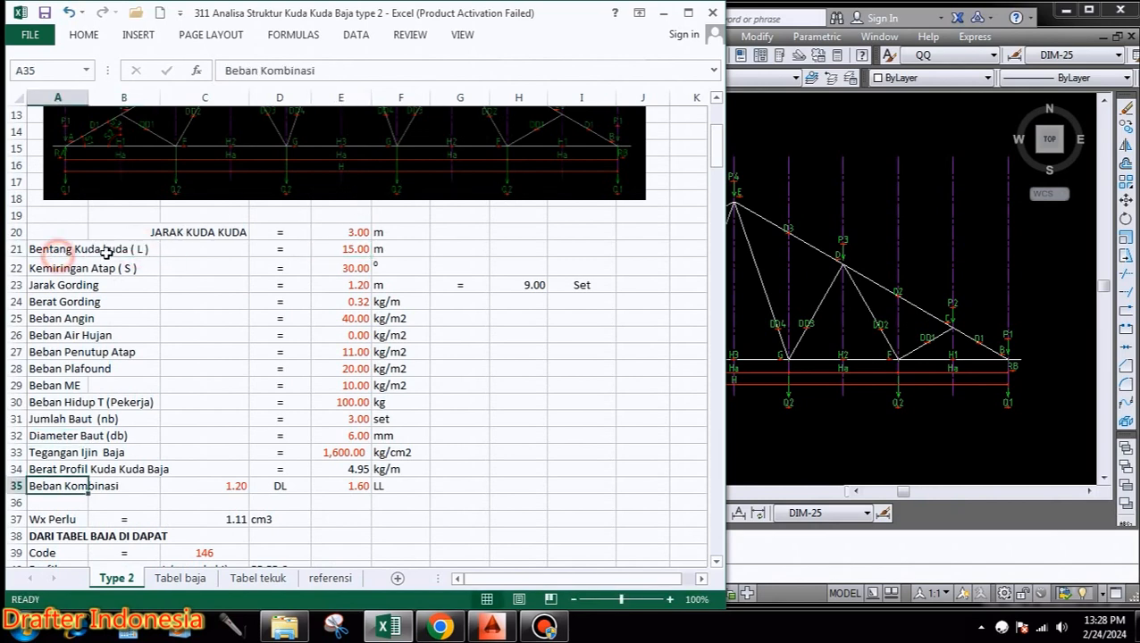
left_click(56, 250)
double_click(142, 249)
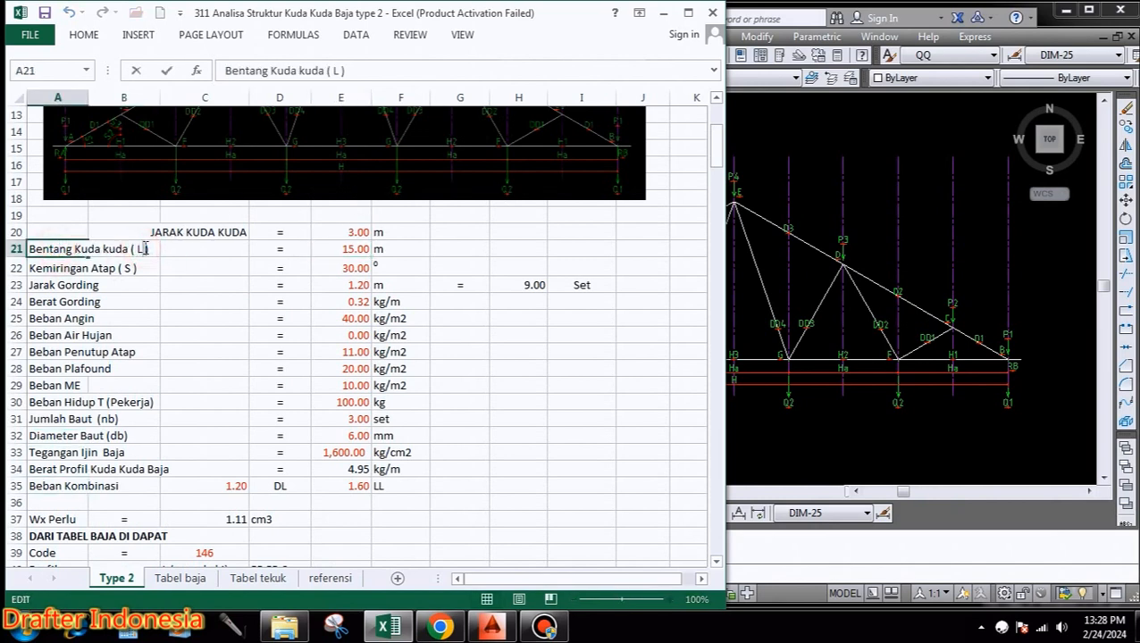
double_click(139, 249)
left_click(140, 250)
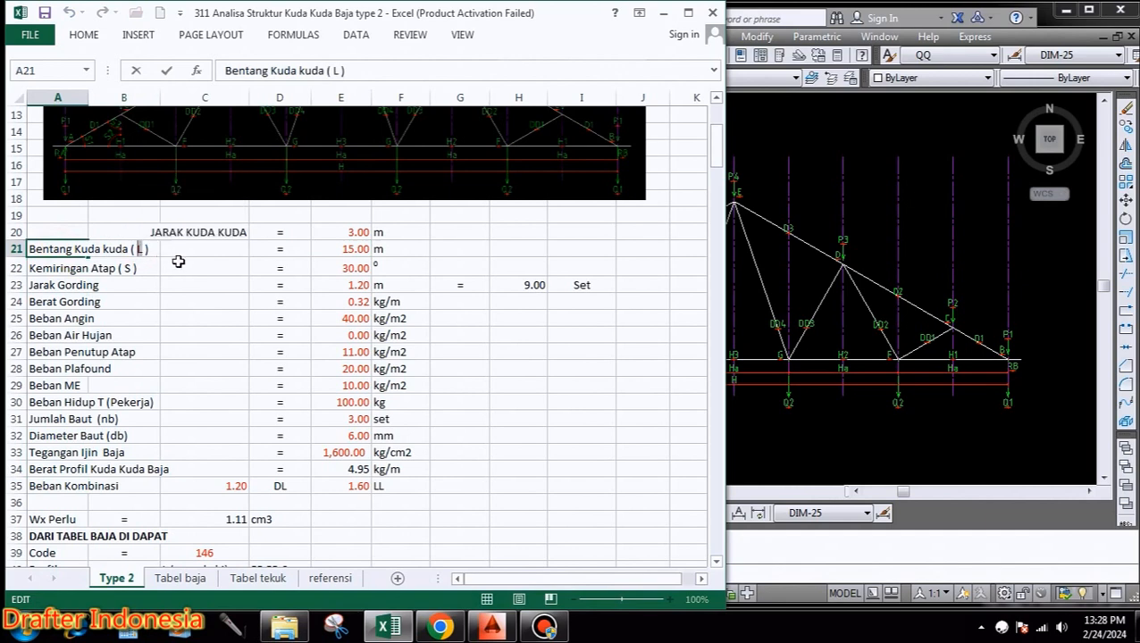
type("H")
left_click(221, 316)
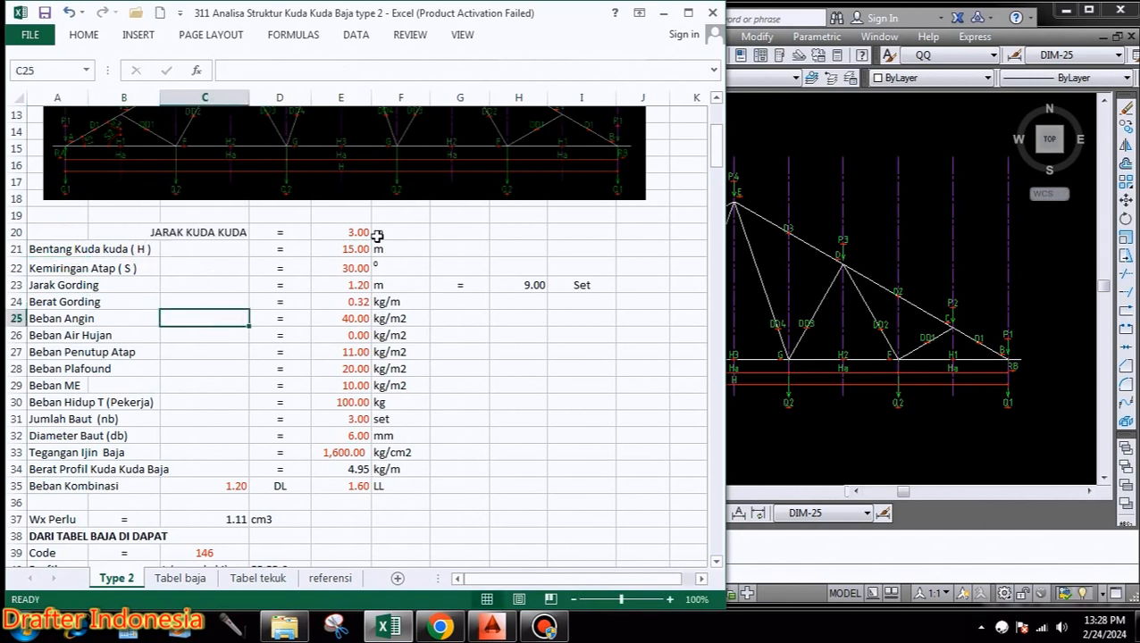
Compare the span and roof slope inputs with the AutoCAD truss, and set the Excel truss span in E21 to 10 m.
left_click(355, 249)
left_click(898, 431)
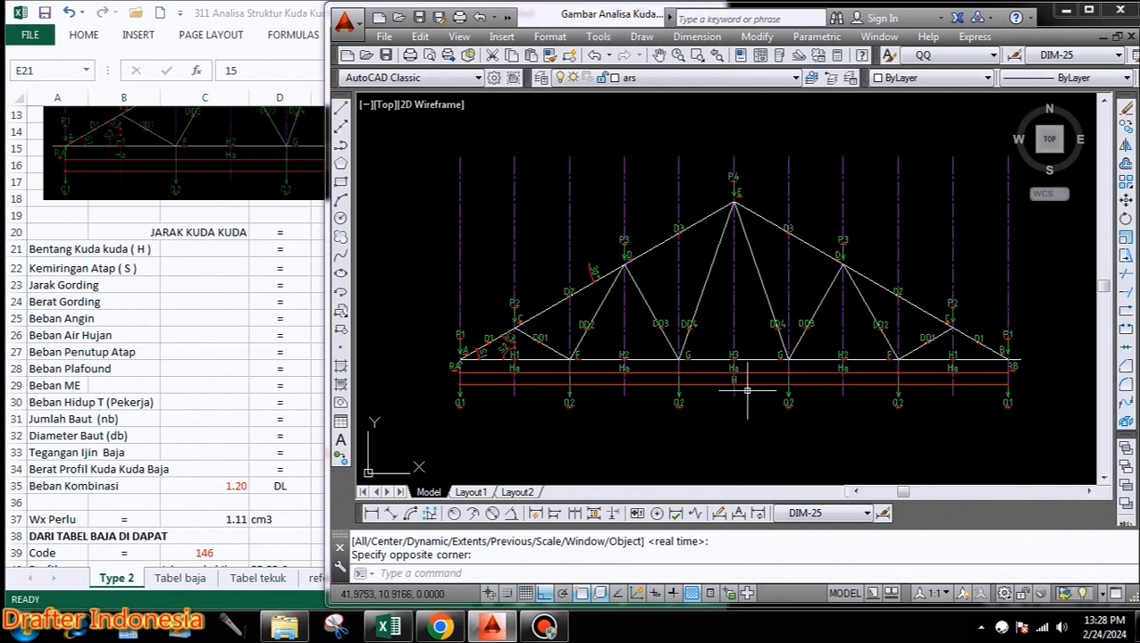
left_click(183, 268)
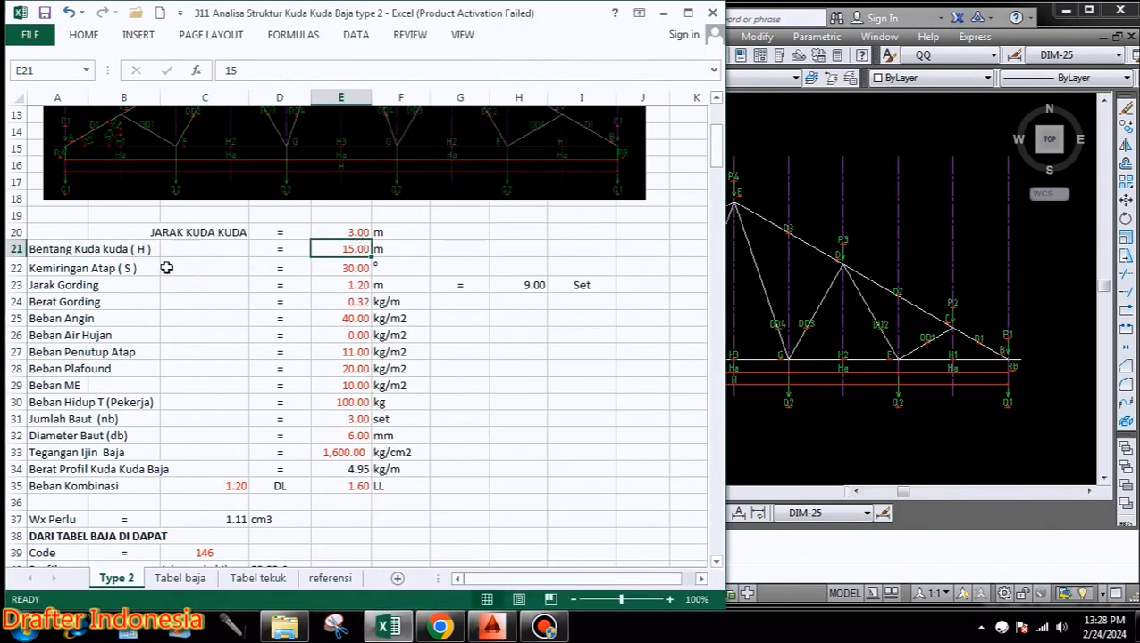
left_click(820, 419)
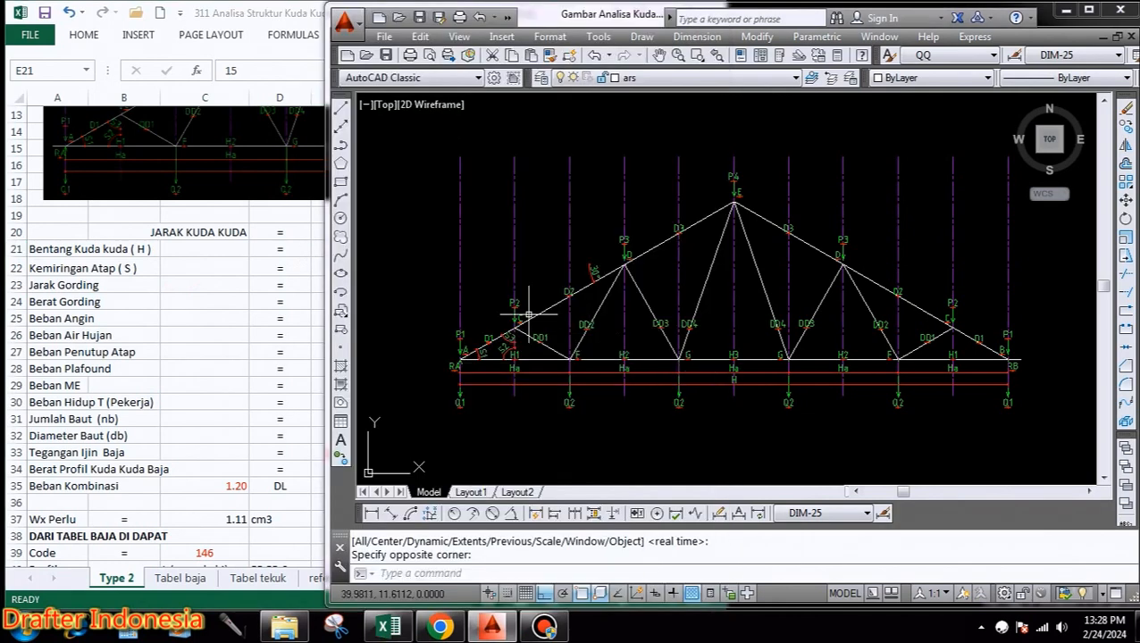
left_click(214, 318)
left_click(862, 424)
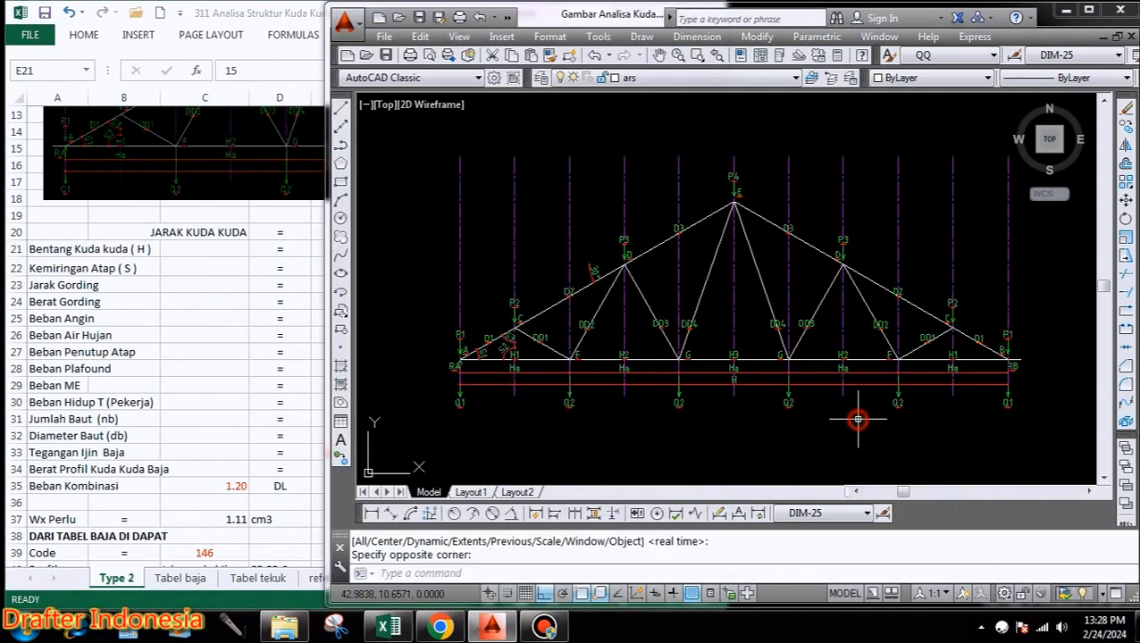
left_click(182, 319)
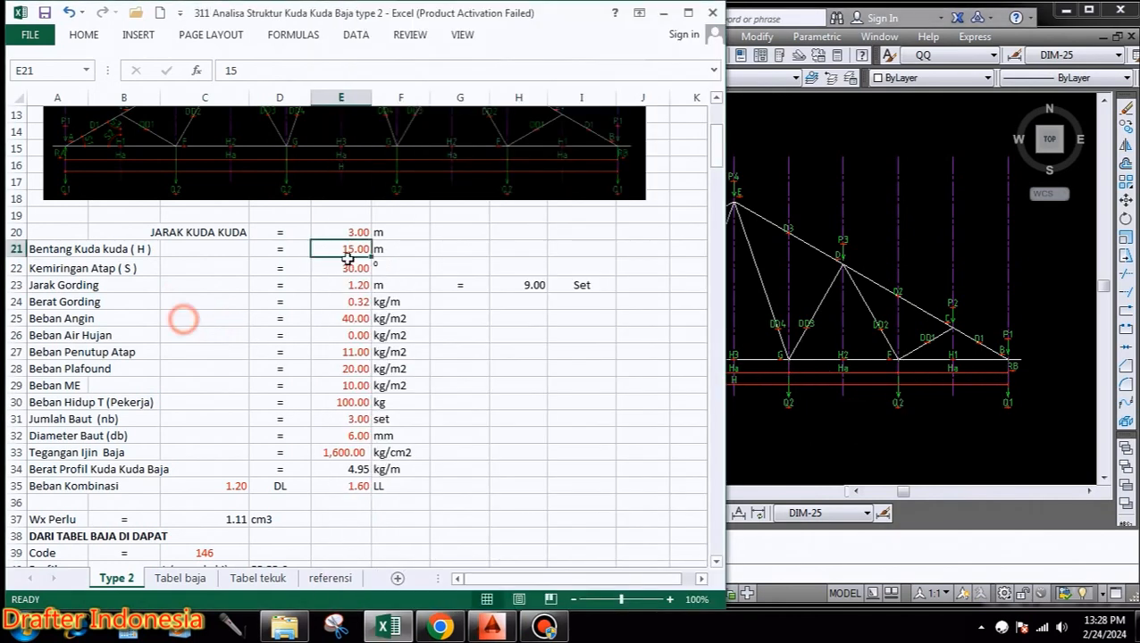
type("10")
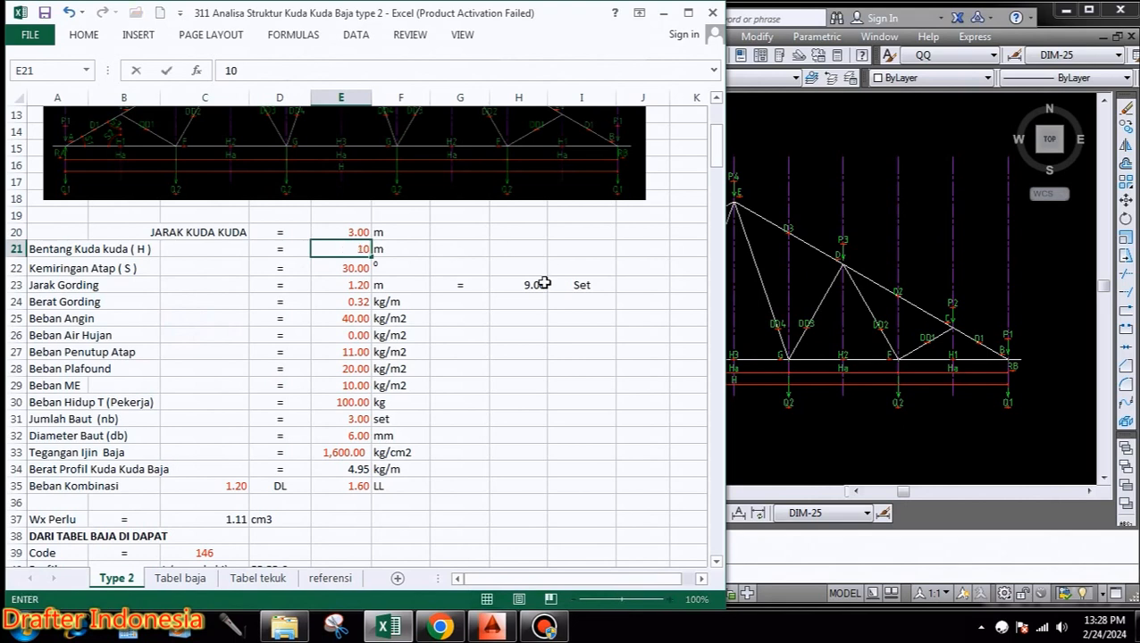
key("Return")
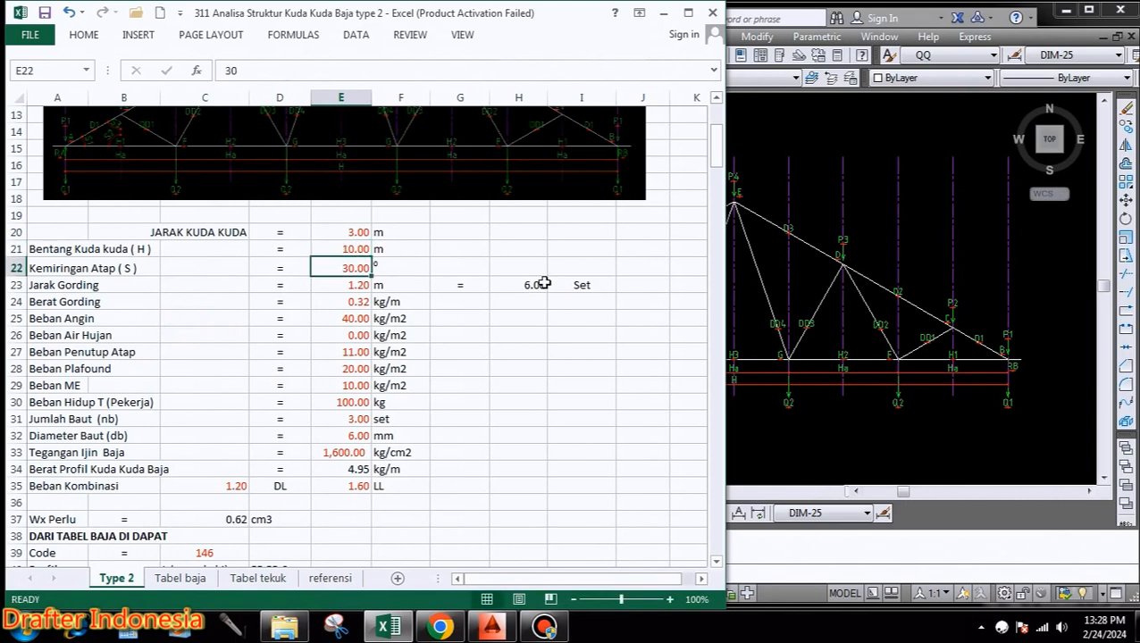
left_click(969, 402)
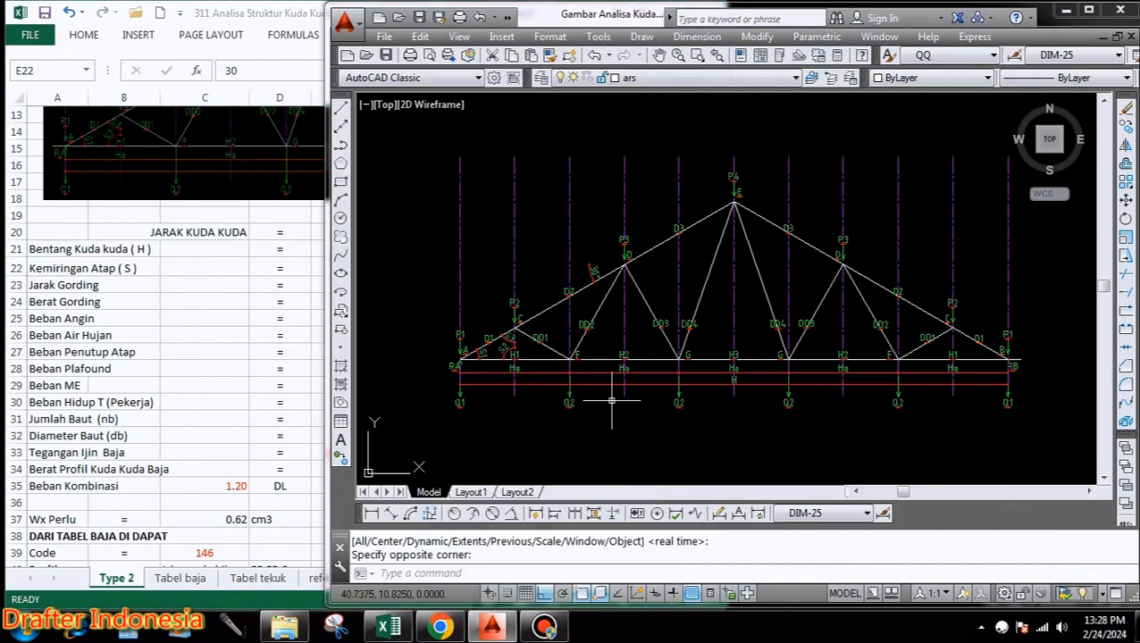
left_click(261, 337)
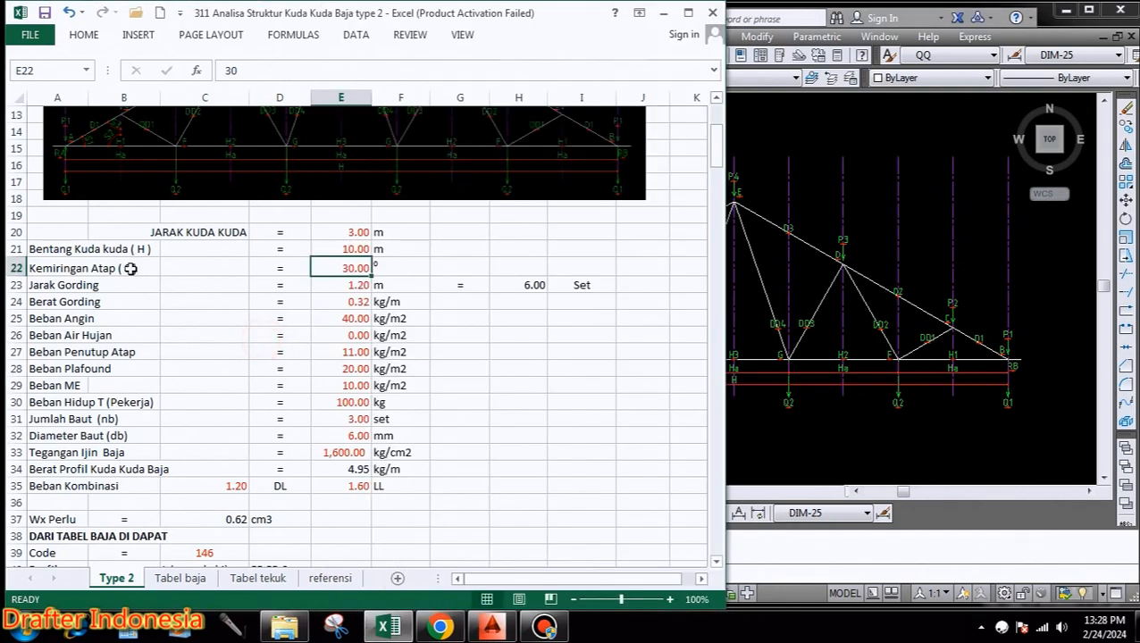
Examine the slope angle at support A of the AutoCAD truss, and set the roof slope in Excel cell E22 to 30°.
scroll(342, 228, "up", 3)
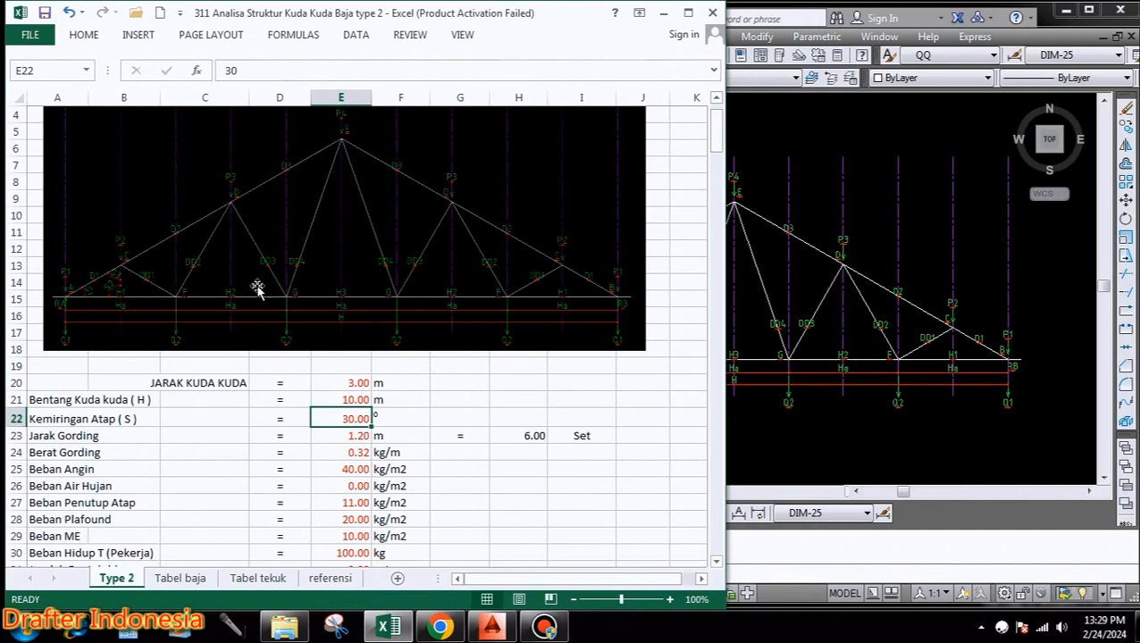
left_click(902, 391)
scroll(457, 354, "up", 5)
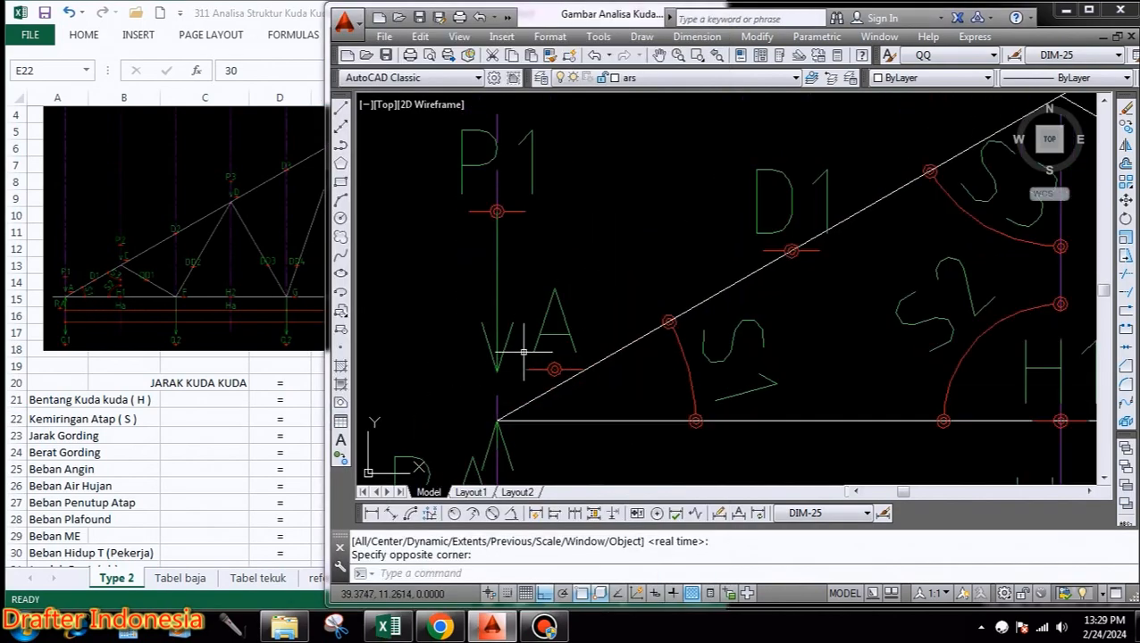
left_click_drag(524, 363, 504, 261)
type("z")
key("Return")
scroll(832, 167, "down", 2)
left_click(800, 147)
left_click(840, 294)
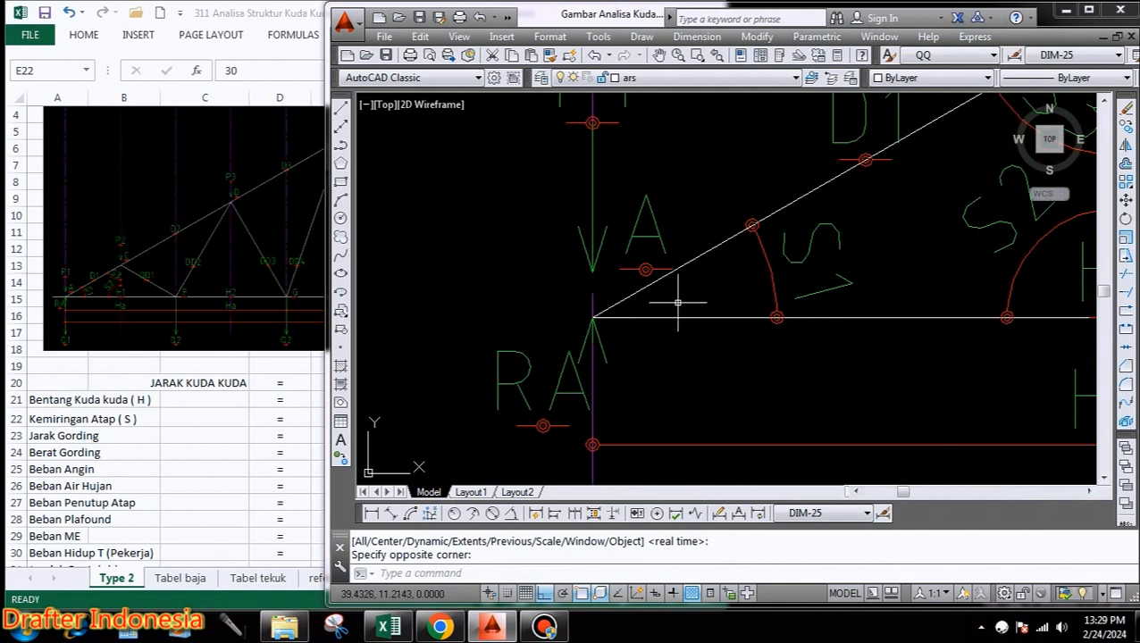
left_click(242, 387)
type("30")
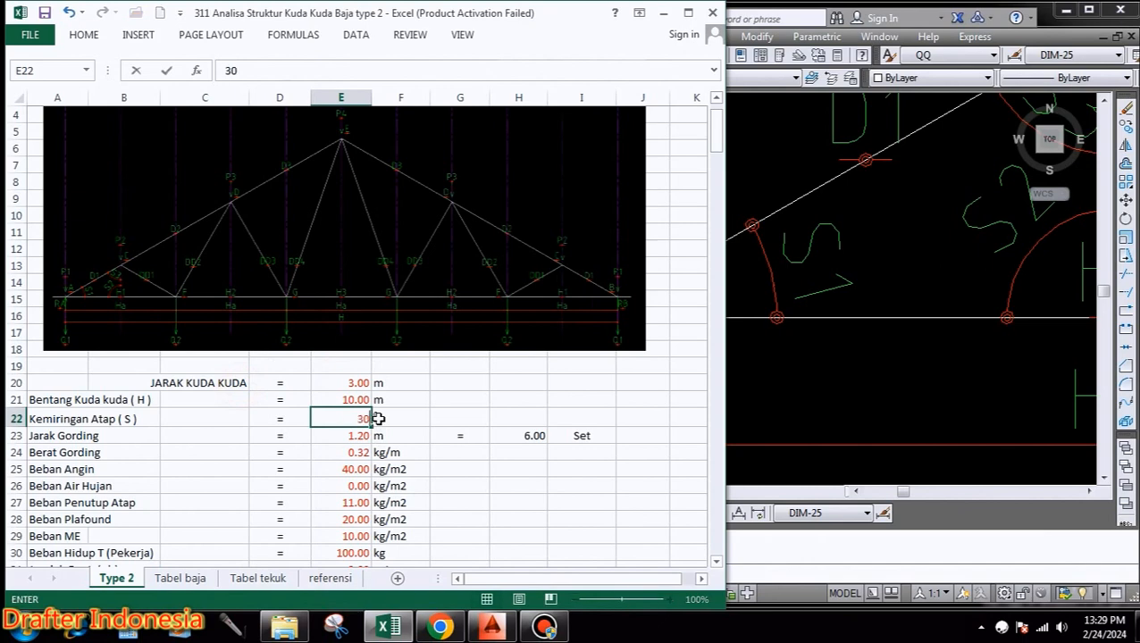
key("Return")
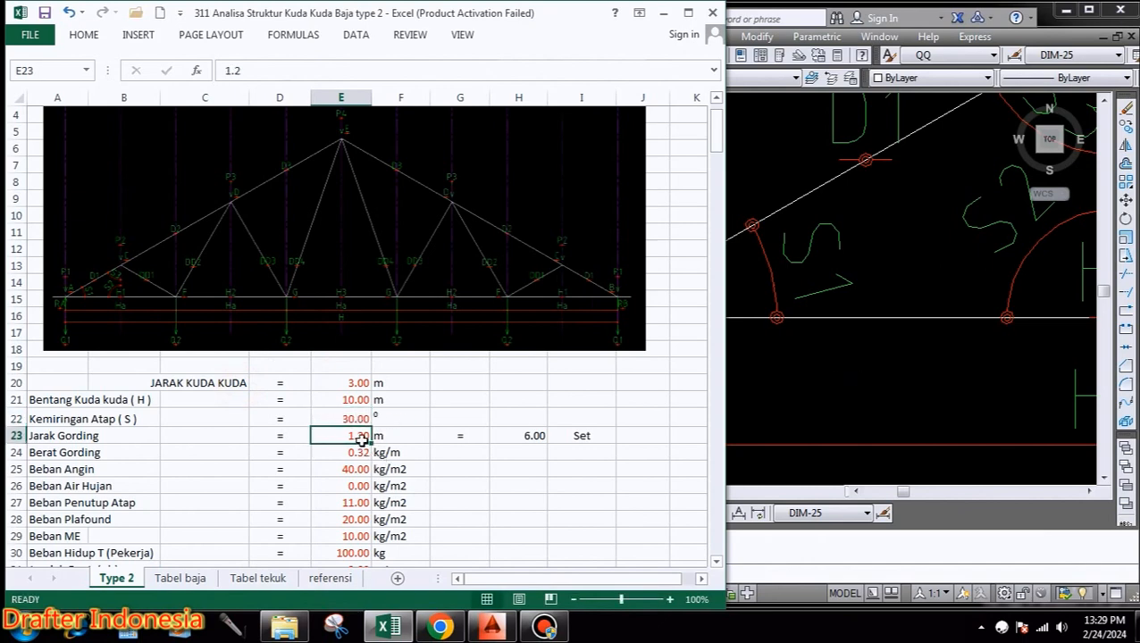
View the purlin plan in AutoCAD, and set the purlin spacing (Jarak Gording) in Excel cell E23 to 2 m.
left_click(855, 363)
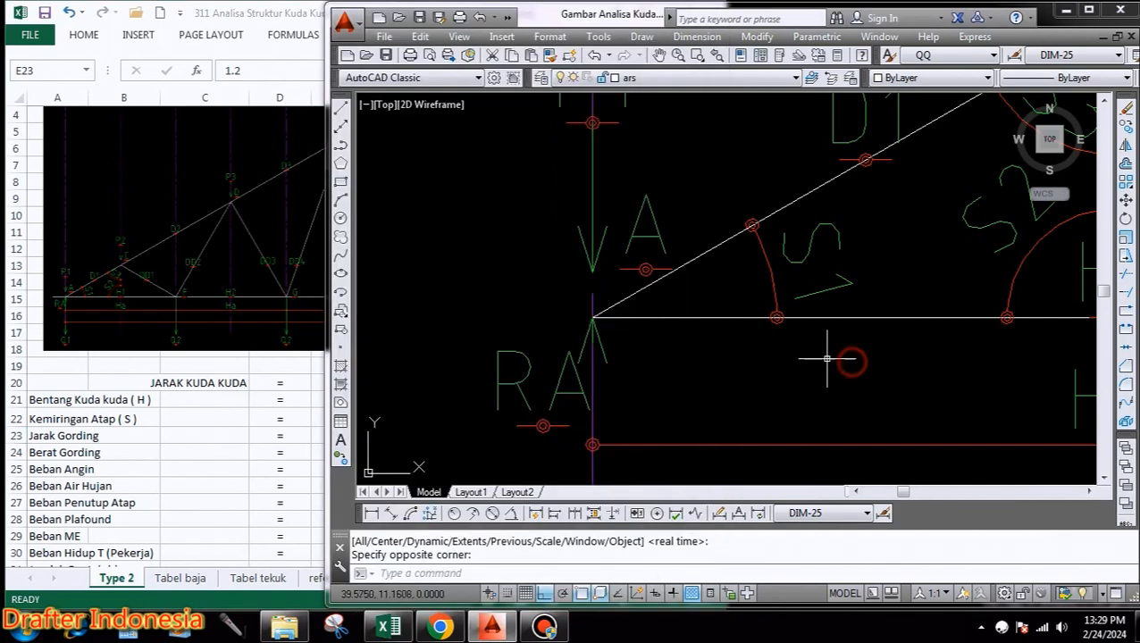
scroll(777, 312, "down", 5)
scroll(651, 268, "down", 3)
scroll(738, 402, "up", 4)
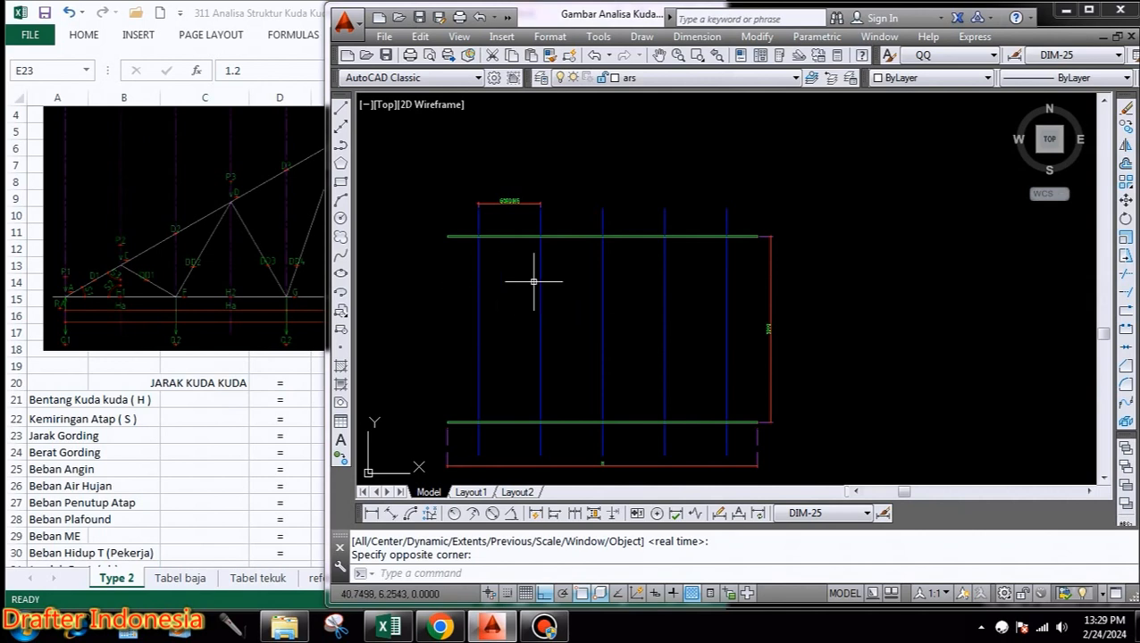
left_click(259, 314)
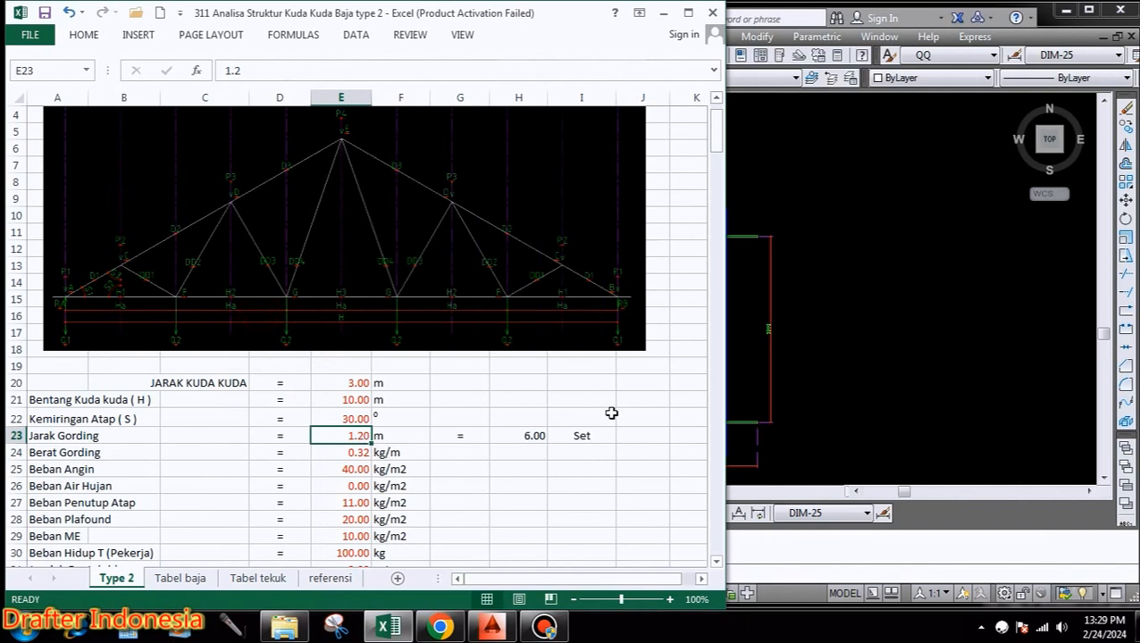
type("2")
key("Return")
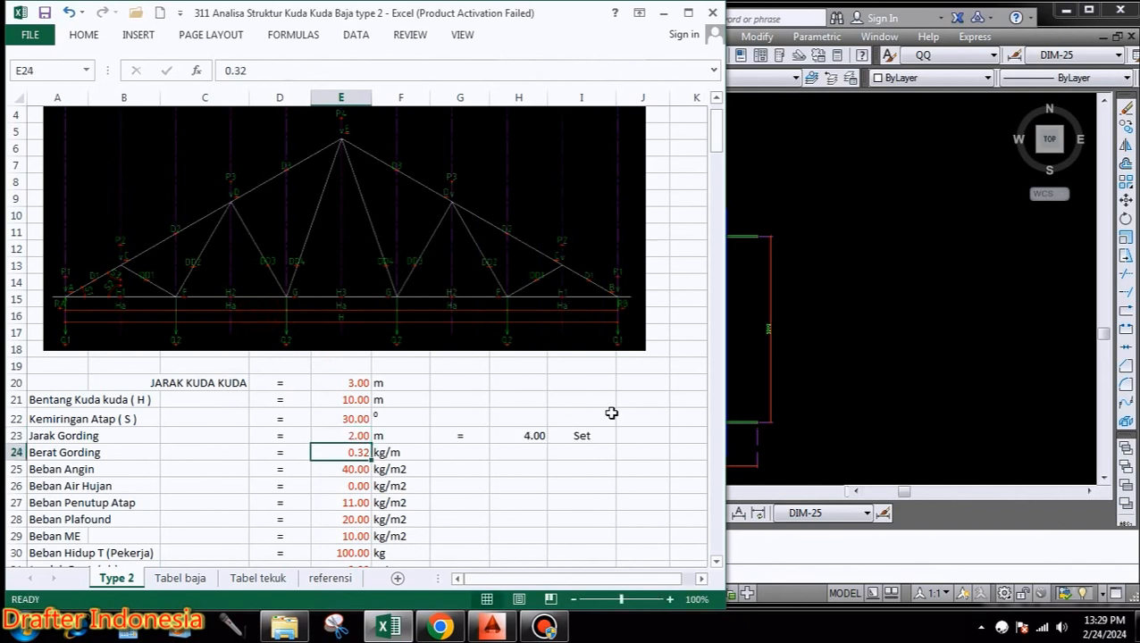
Check the purlins in the AutoCAD plan, and enter =5/6 as the purlin weight (Berat Gording) in Excel cell E24.
left_click(834, 359)
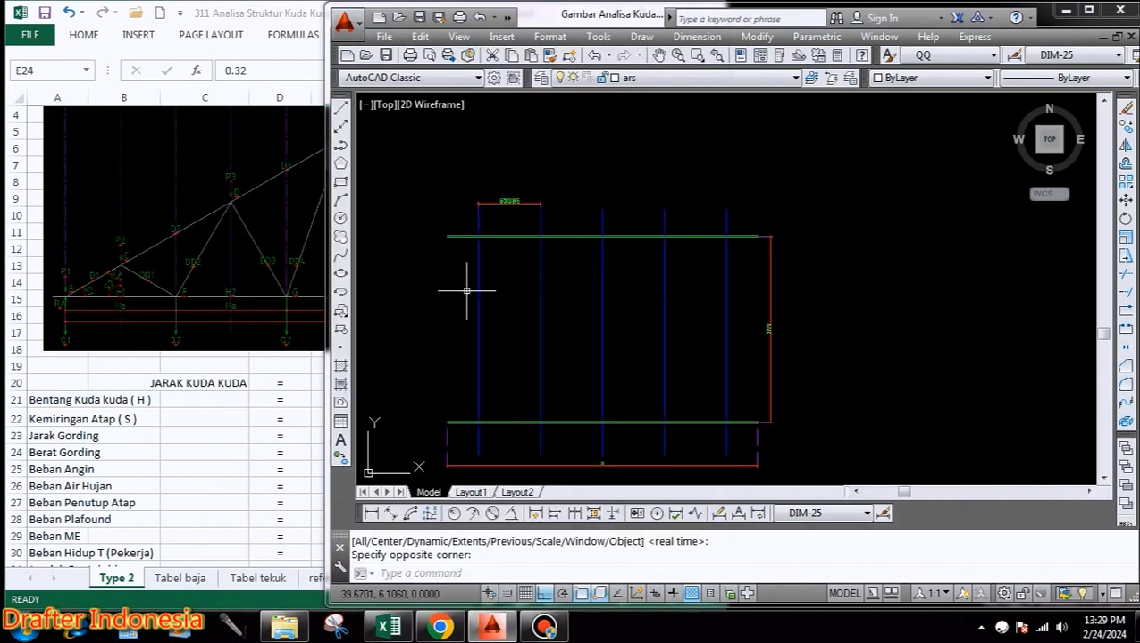
left_click(234, 488)
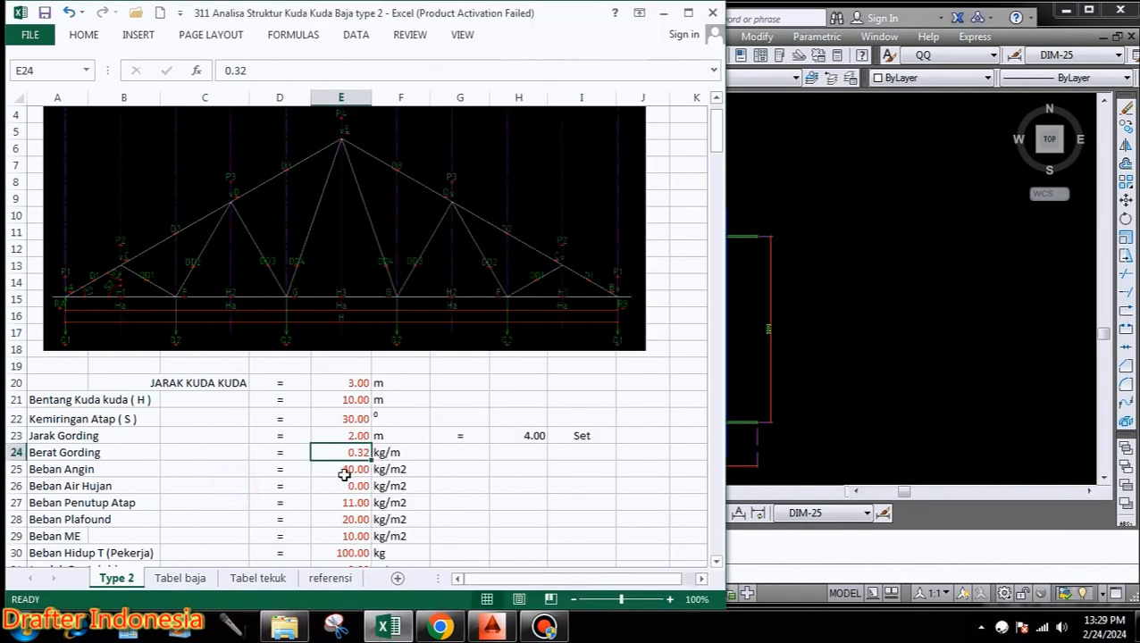
left_click(808, 399)
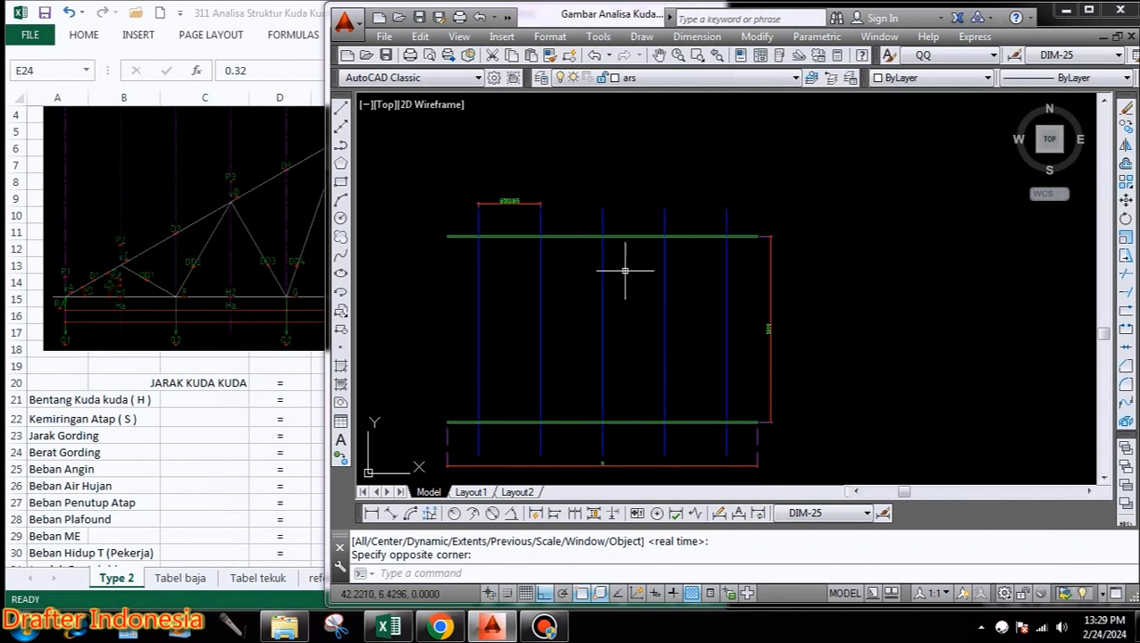
left_click(140, 456)
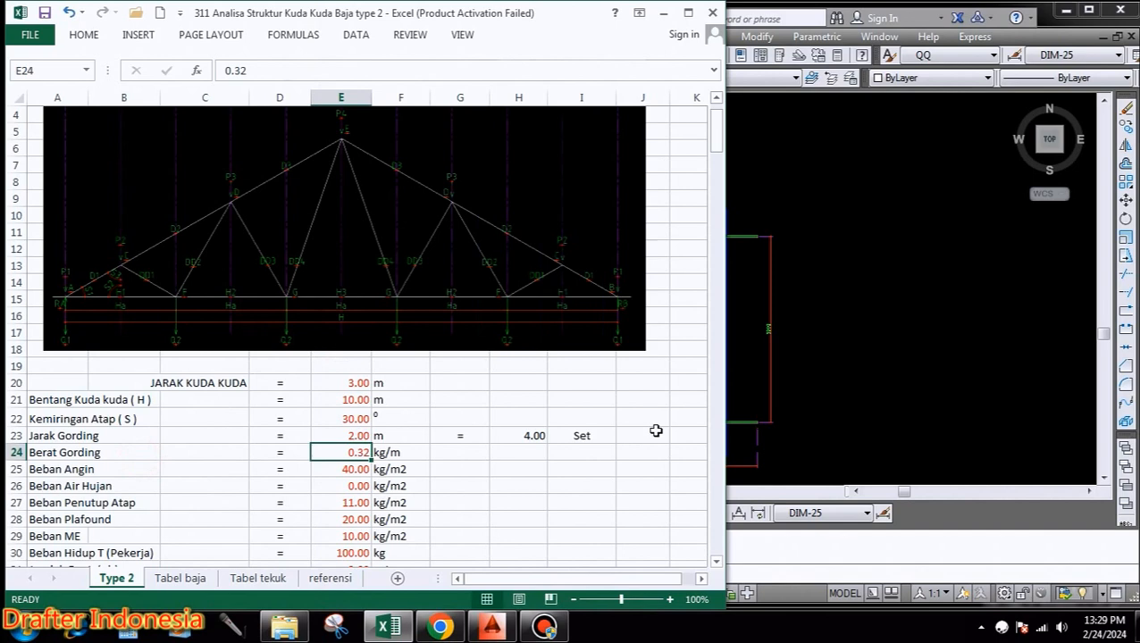
type("5")
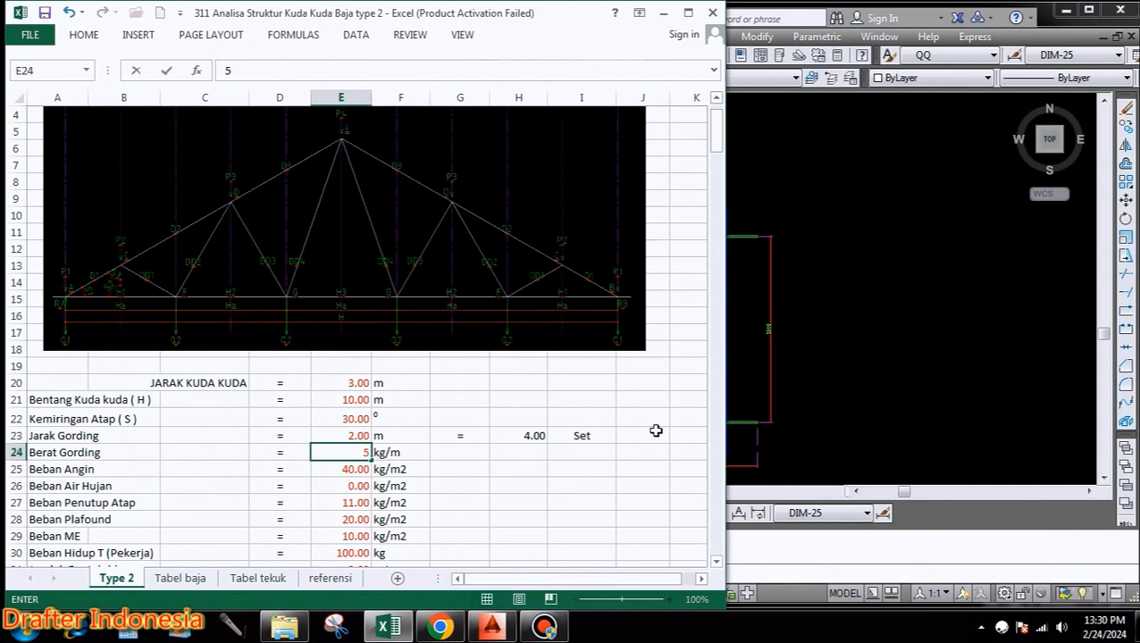
key("Home")
type("=5/6")
key("Return")
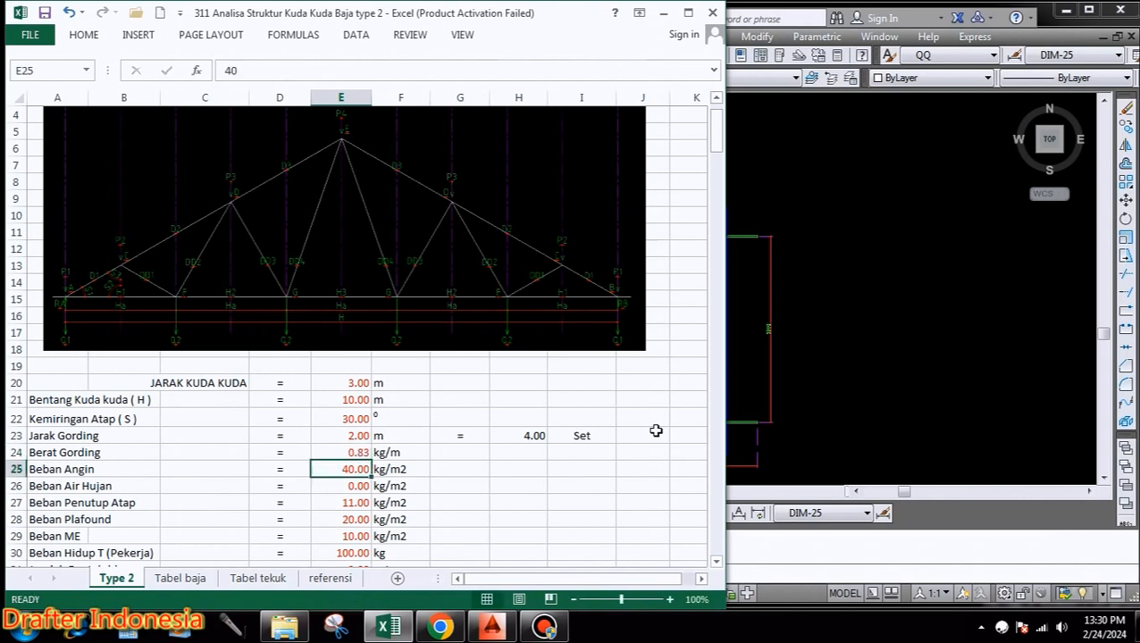
Change the purlin weight formula in E24 to =10/6.
key("Up")
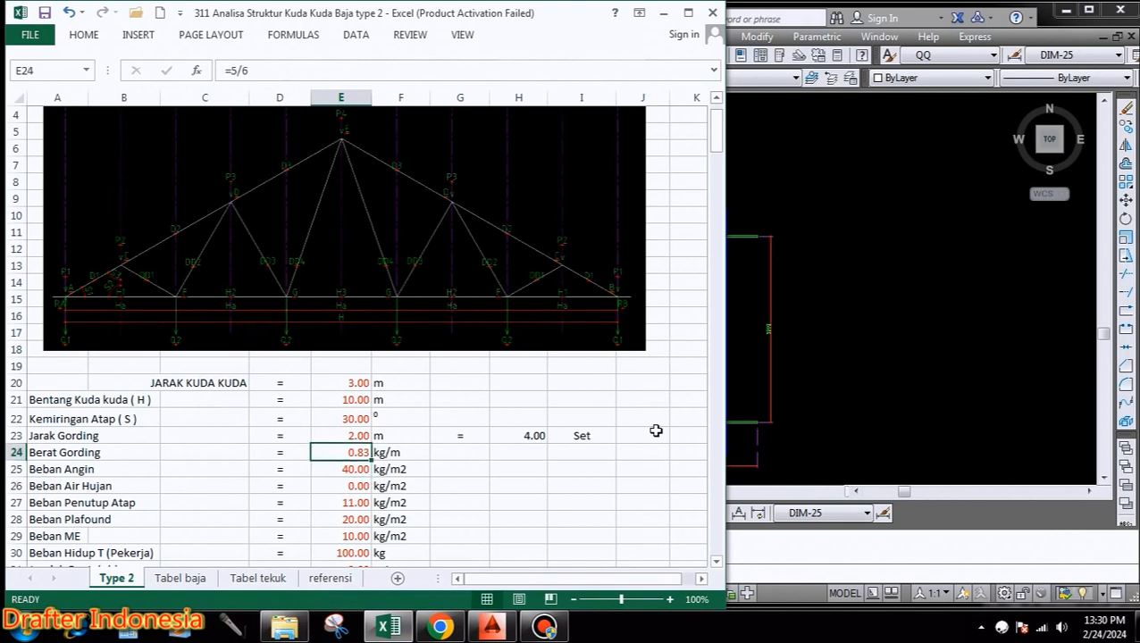
left_click(235, 70)
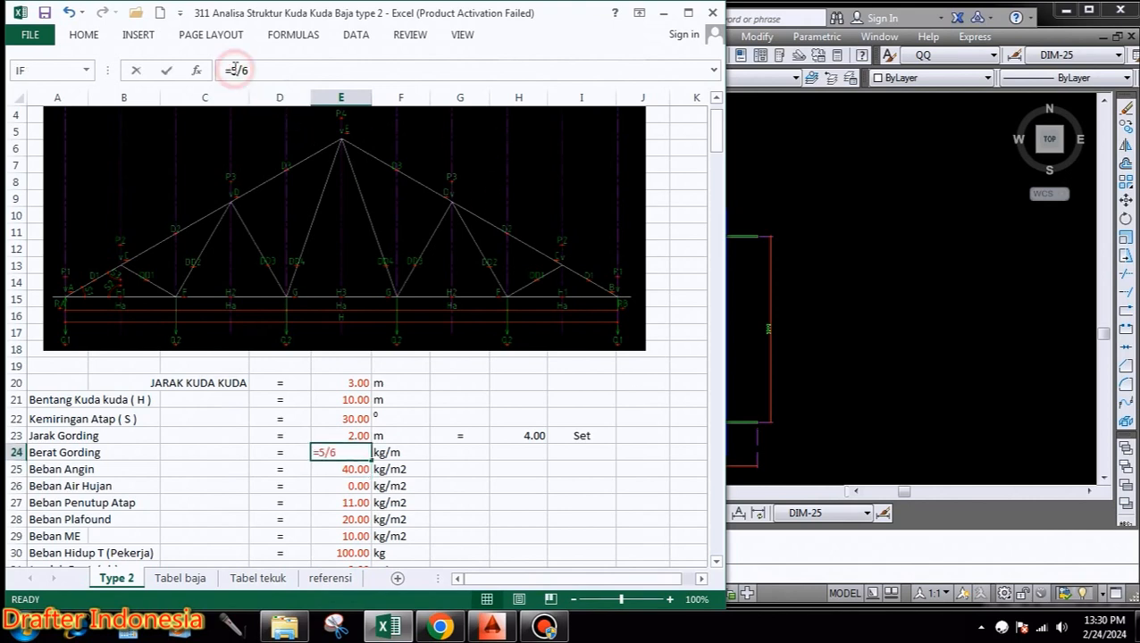
key("BackSpace")
type("10")
key("Return")
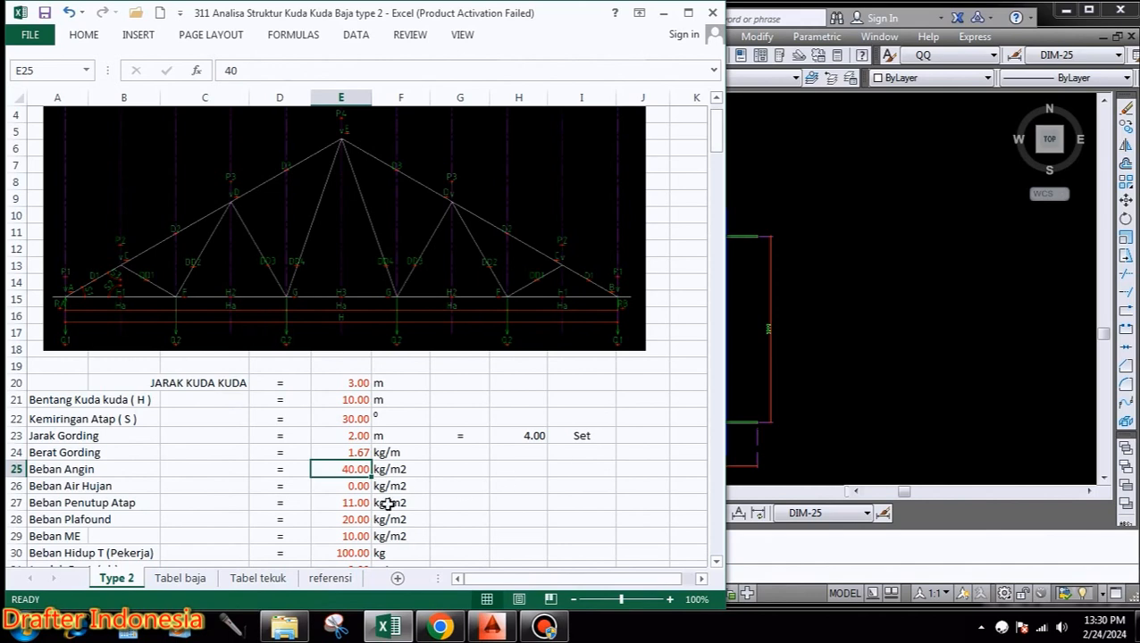
Switch to AutoCAD and examine the full truss elevation with its labelled members and loads.
left_click(883, 408)
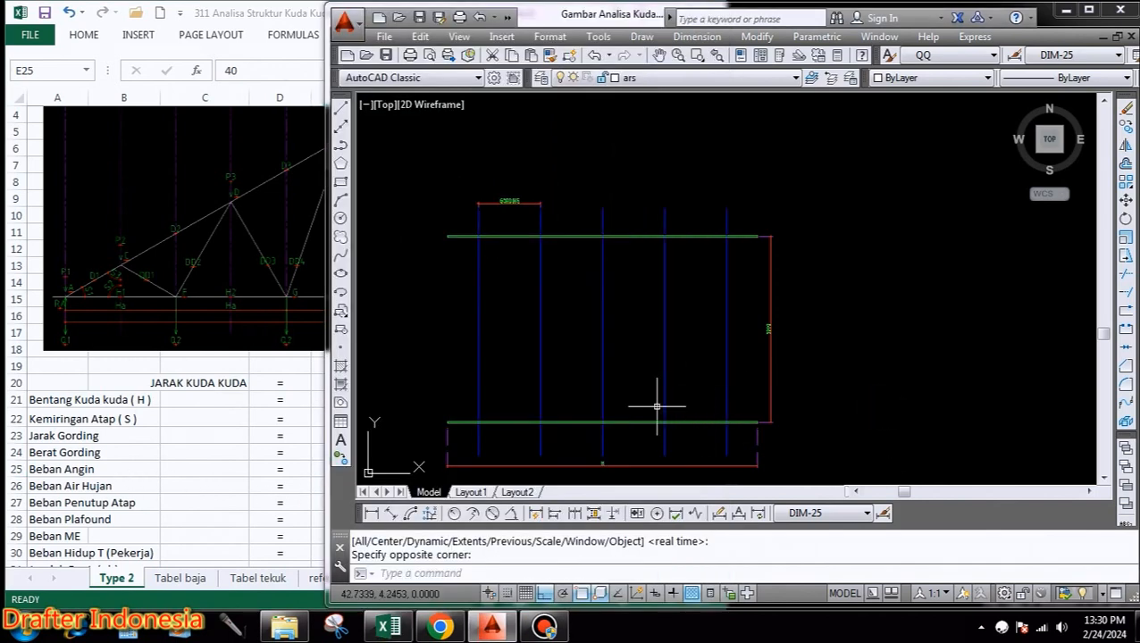
scroll(648, 393, "down", 4)
scroll(674, 327, "up", 2)
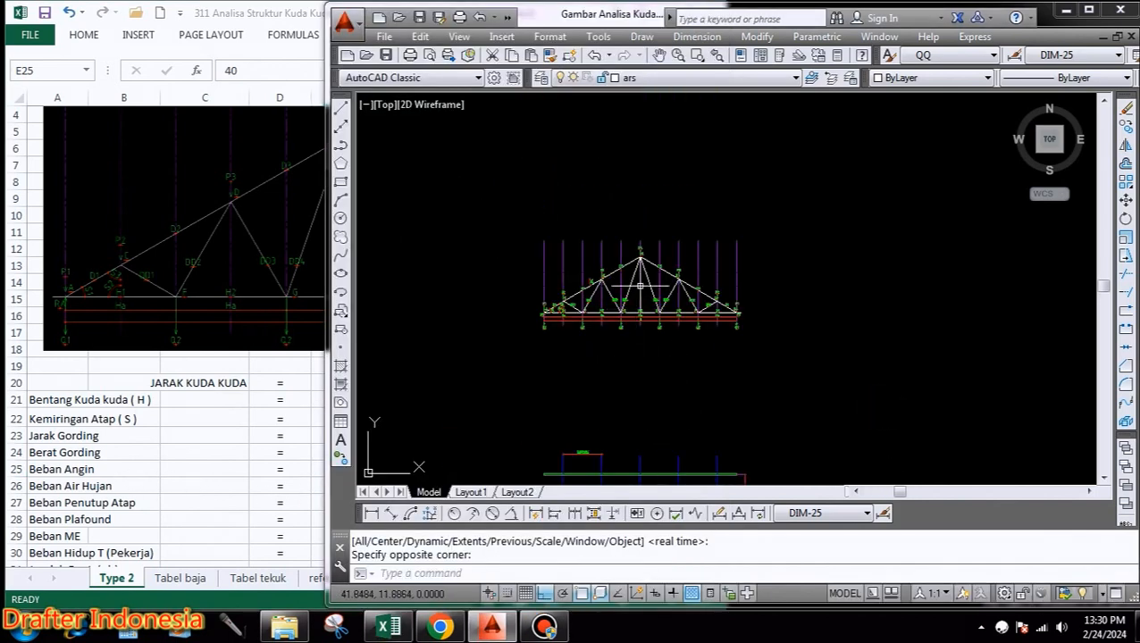
type("z")
key("Return")
left_click(520, 223)
left_click(795, 349)
type("z")
key("Return")
left_click(407, 147)
left_click(979, 413)
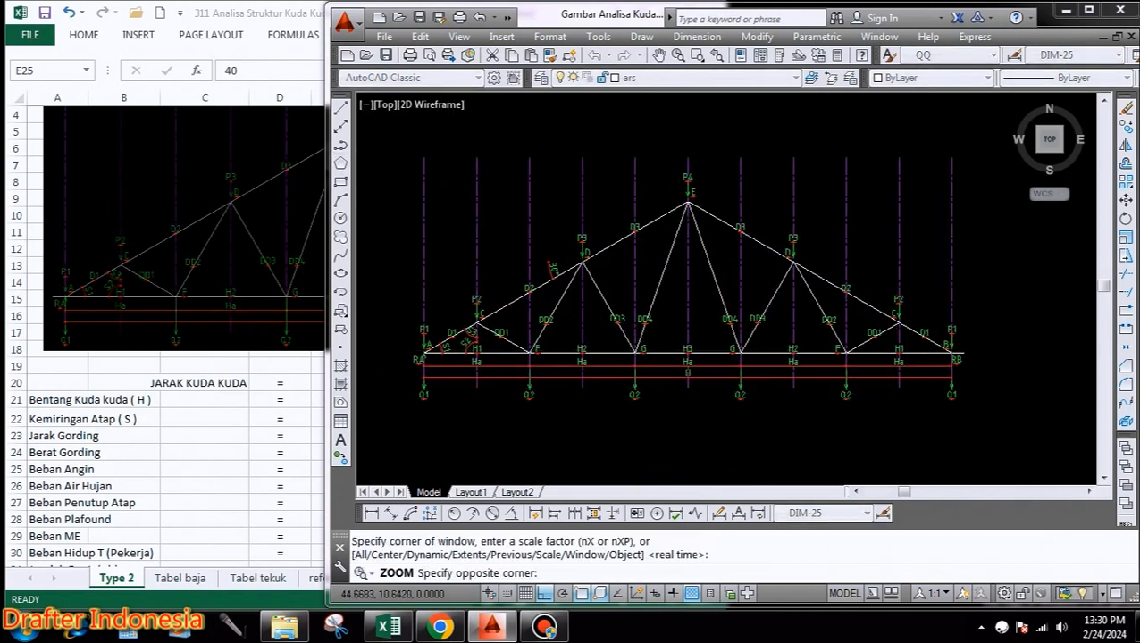
Return to Excel and set the wind load (Beban Angin) in E25 to 25 kg/m2.
left_click(191, 495)
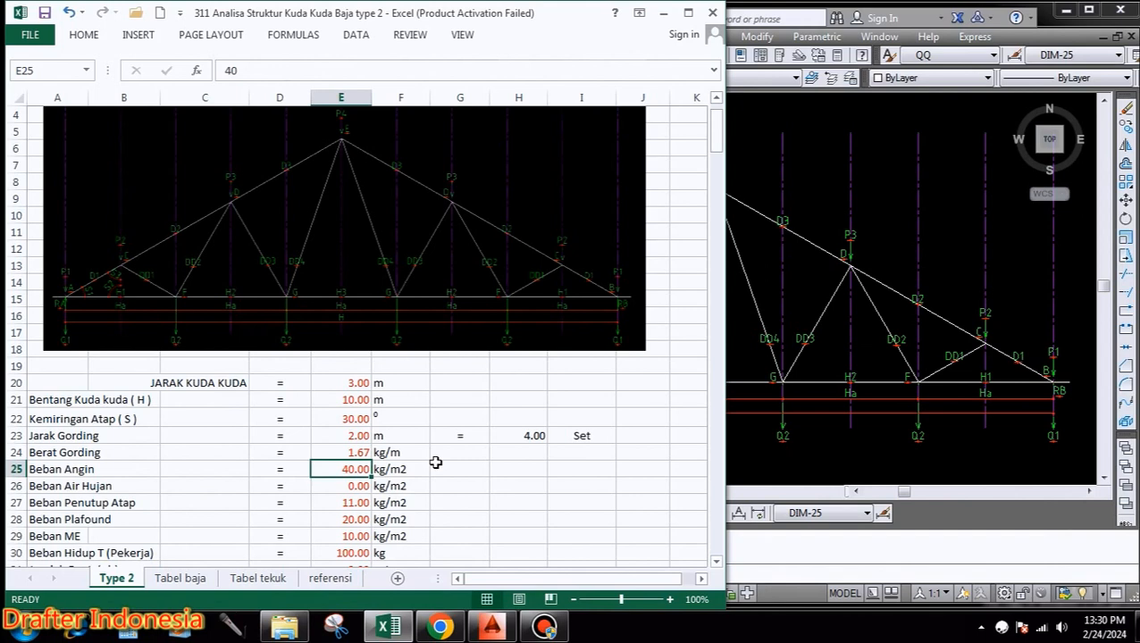
type("25")
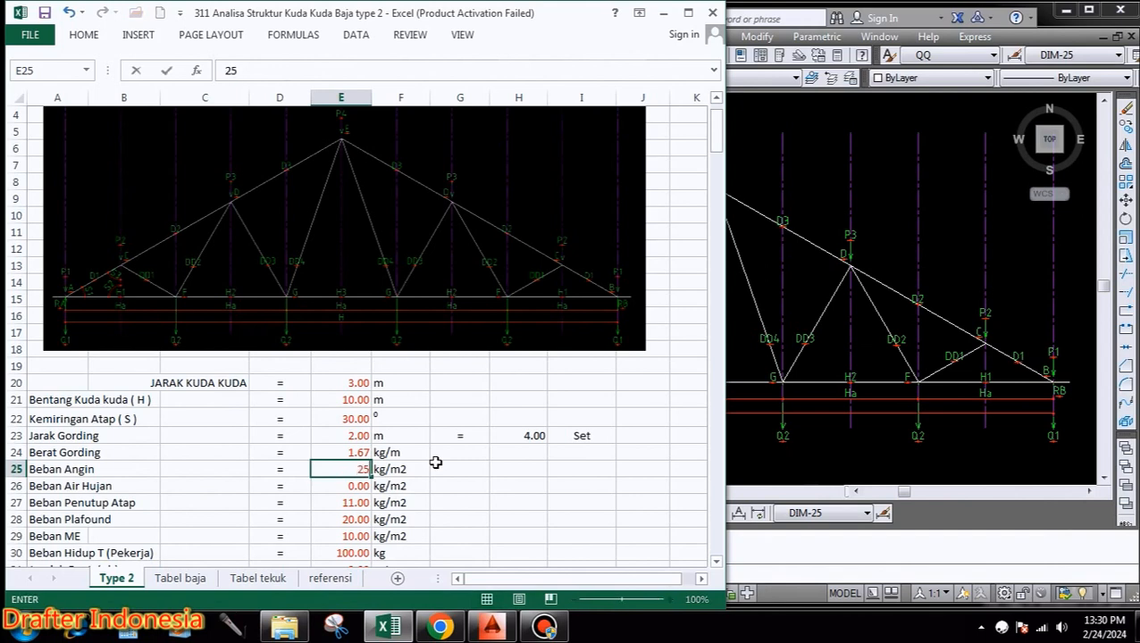
key("Return")
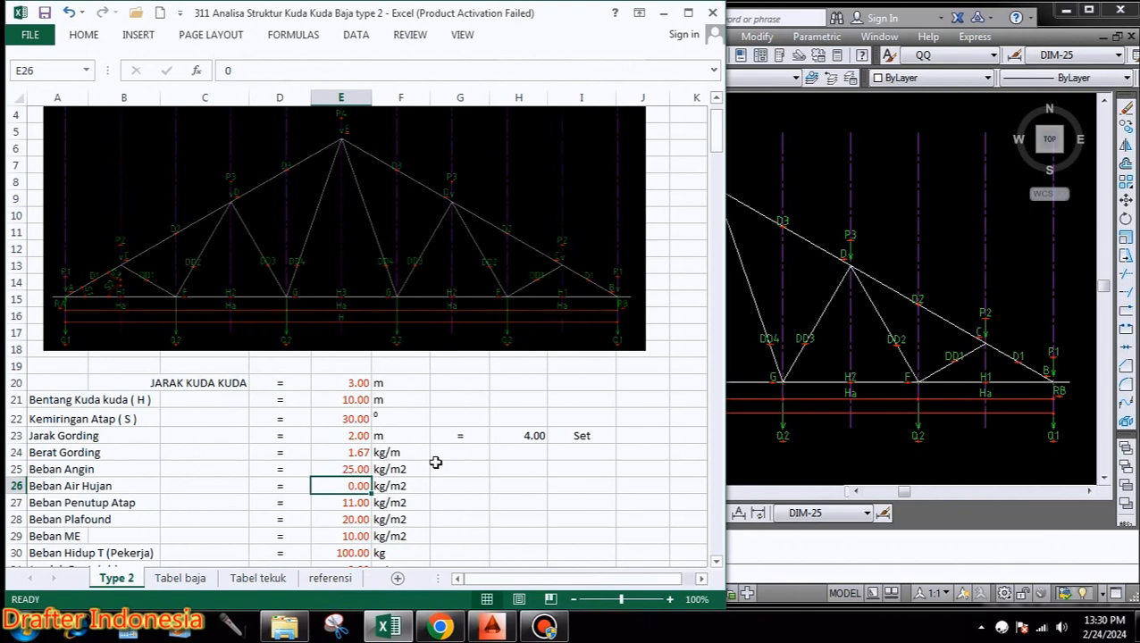
Try a wind load of 40 kg/m2 in E25, and set it back to 25 kg/m2.
key("Up")
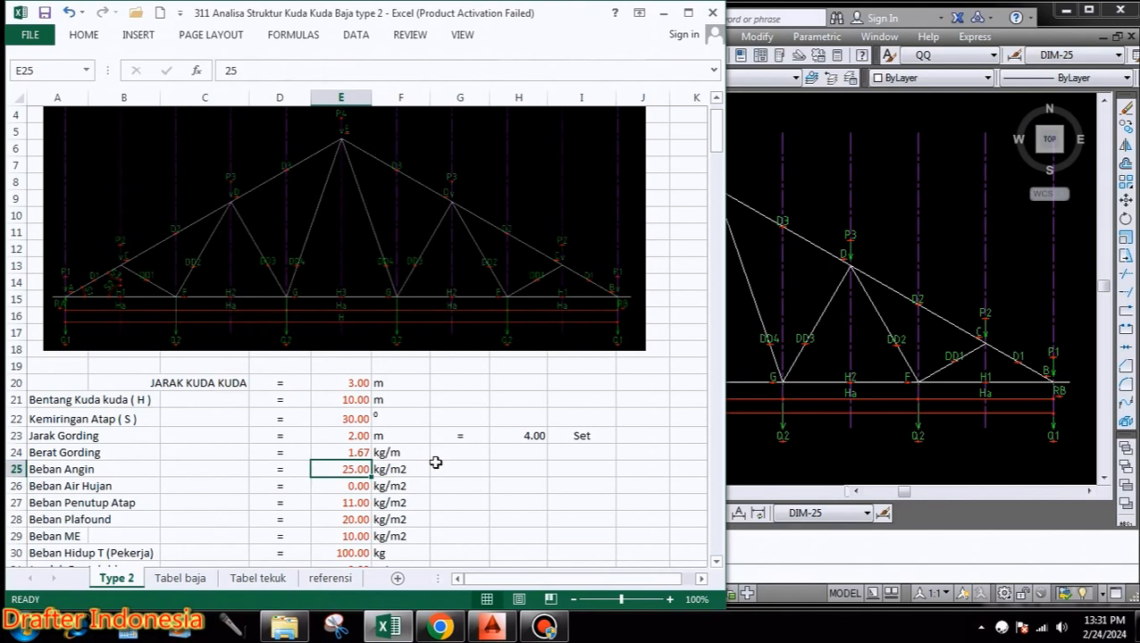
type("40")
key("Return")
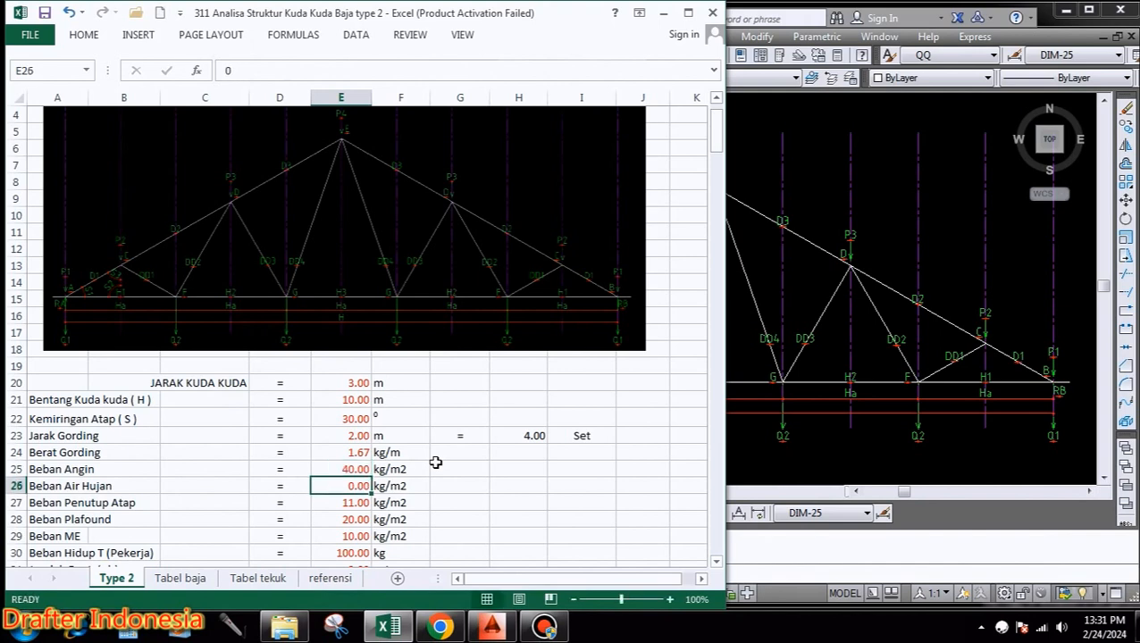
key("Up")
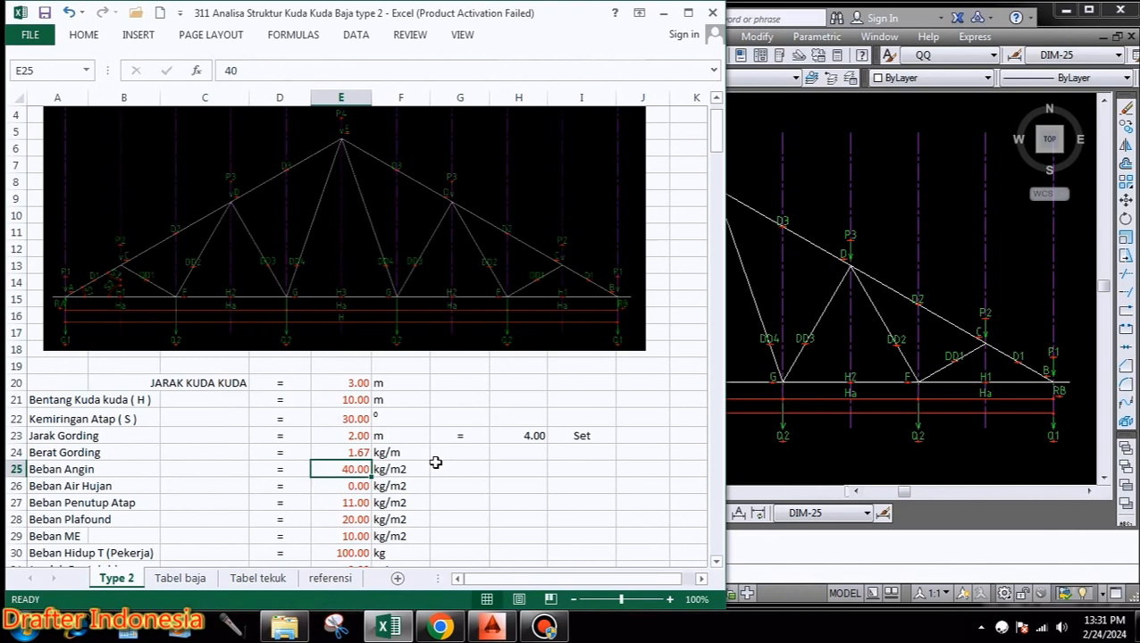
type("25")
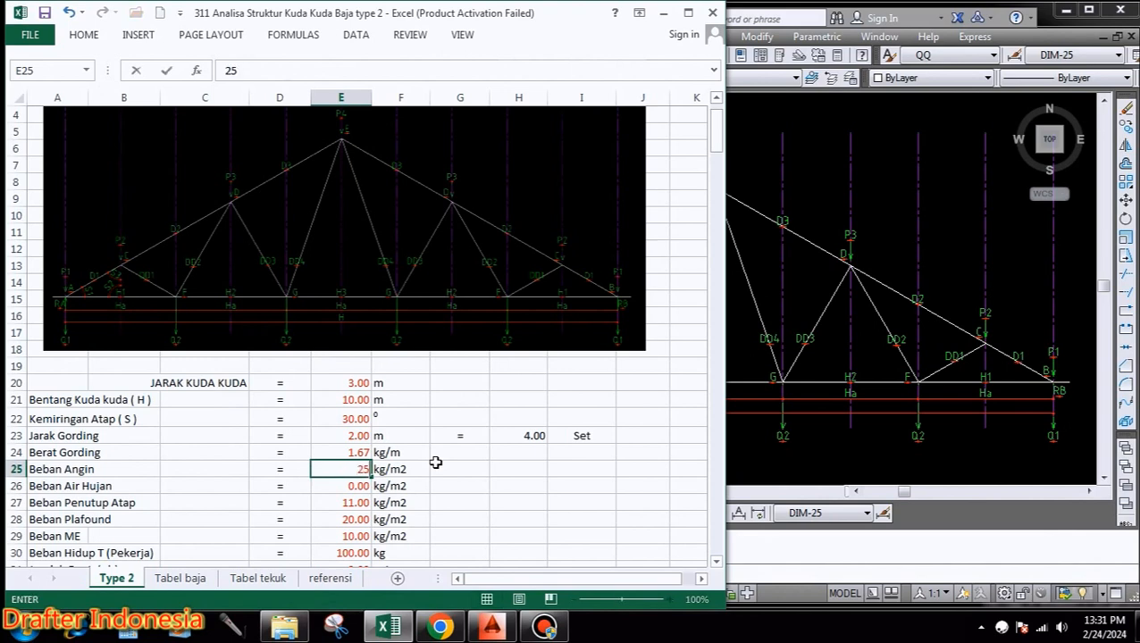
key("Return")
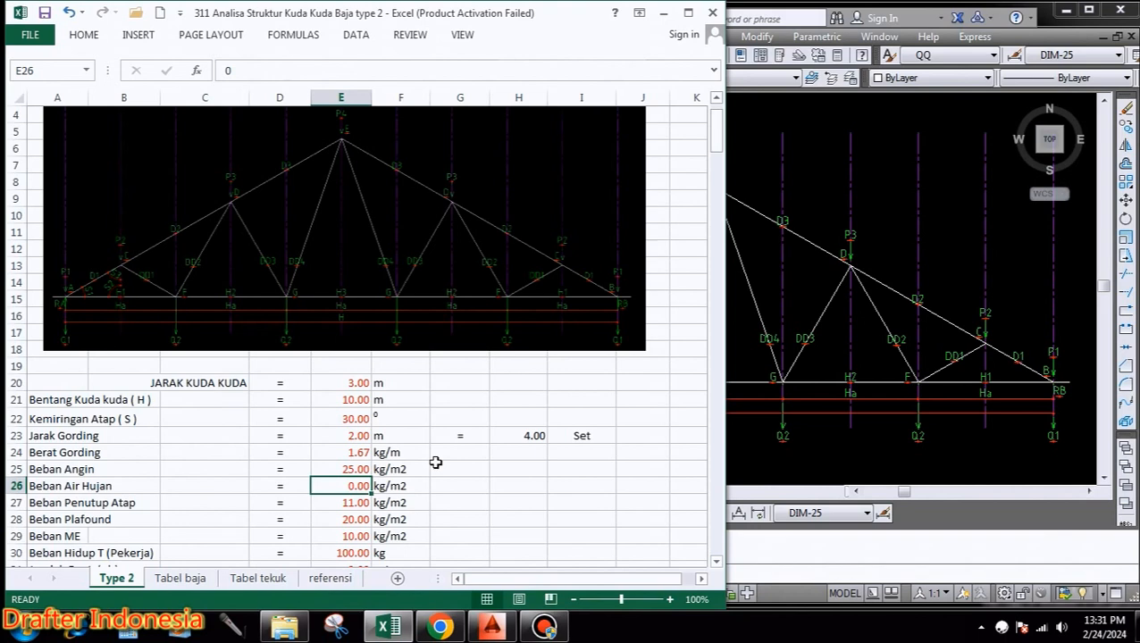
Set the rainwater load (Beban Air Hujan) in E26 to 10 kg/m2, and look at the referensi sheet before returning to Type 2.
type("10")
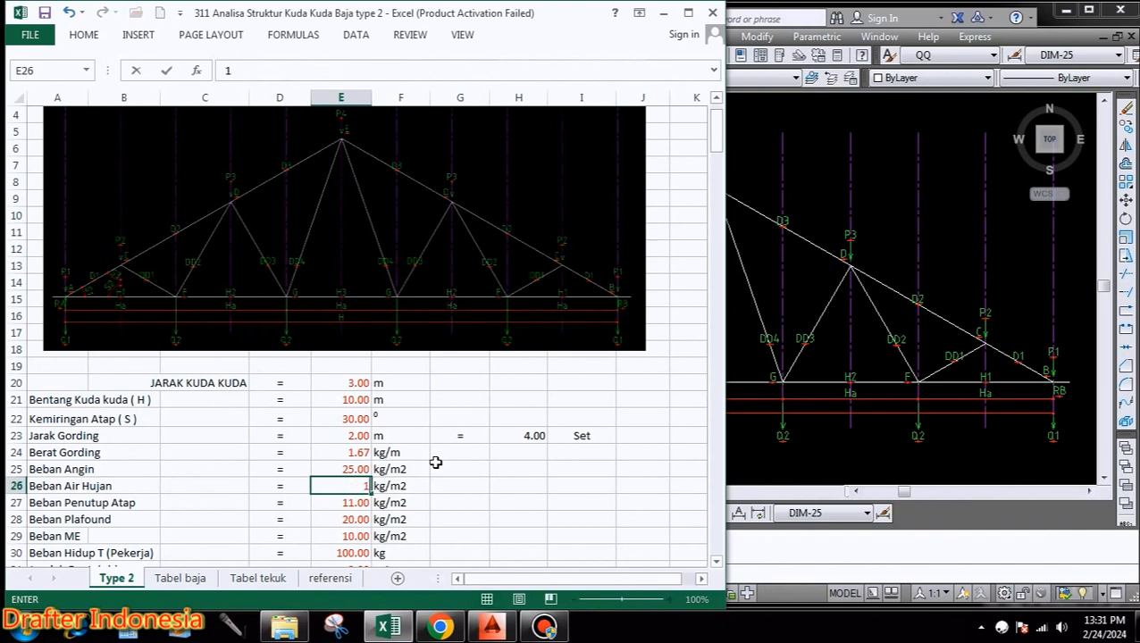
key("Return")
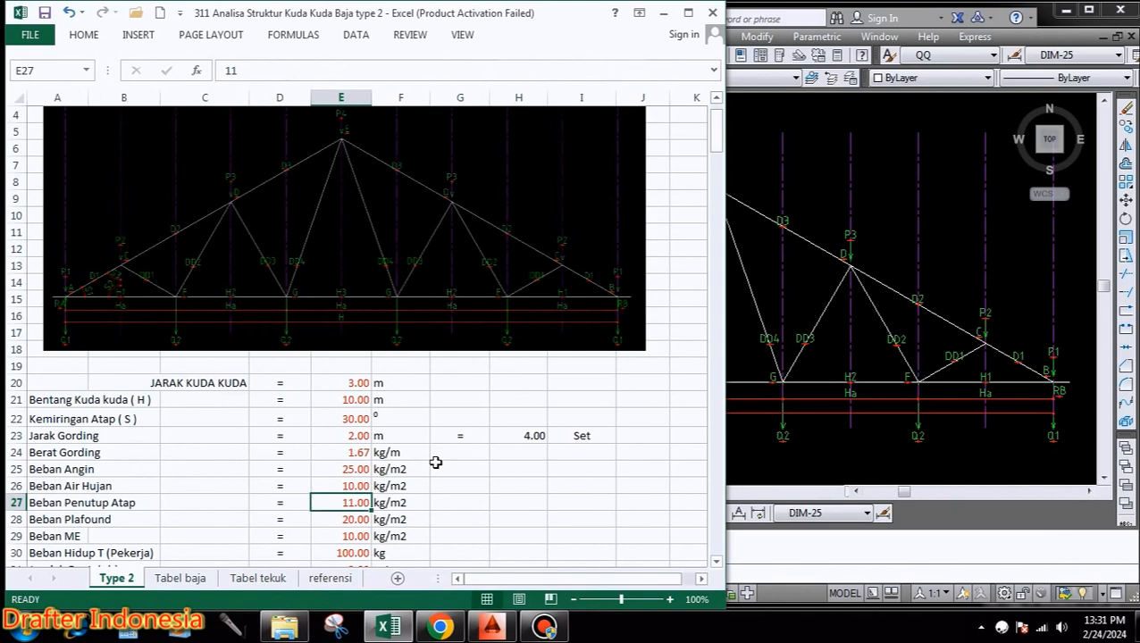
left_click(329, 577)
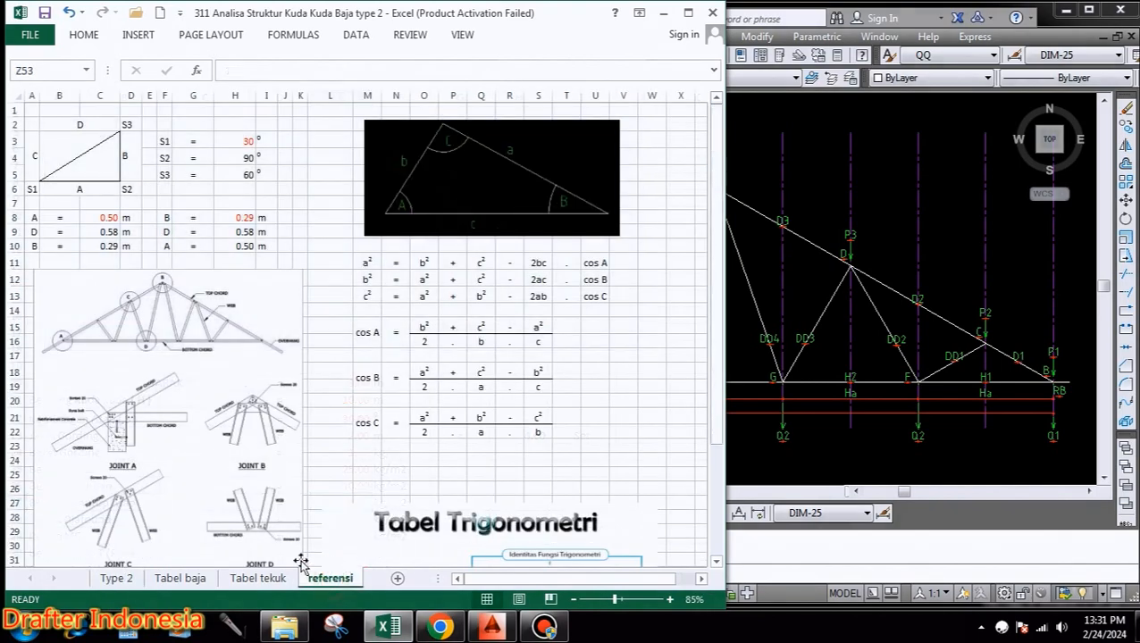
left_click(116, 578)
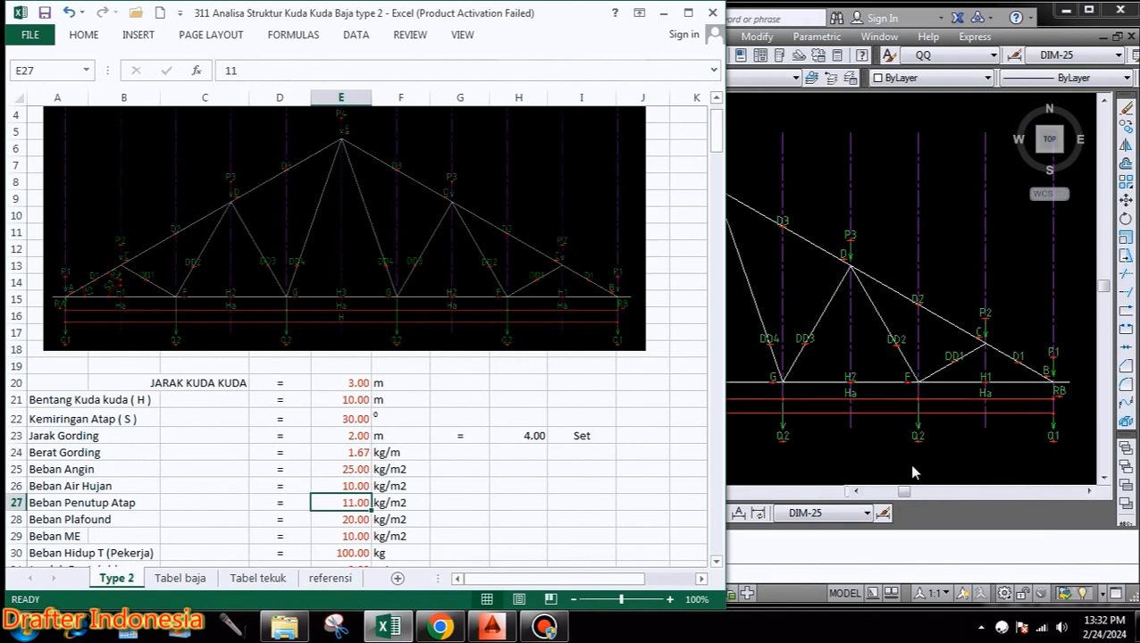
Set the roof covering load in E27 to 9 kg/m2 and the ceiling load (Beban Plafound) in E28 to 20 kg/m2.
type("9")
key("Return")
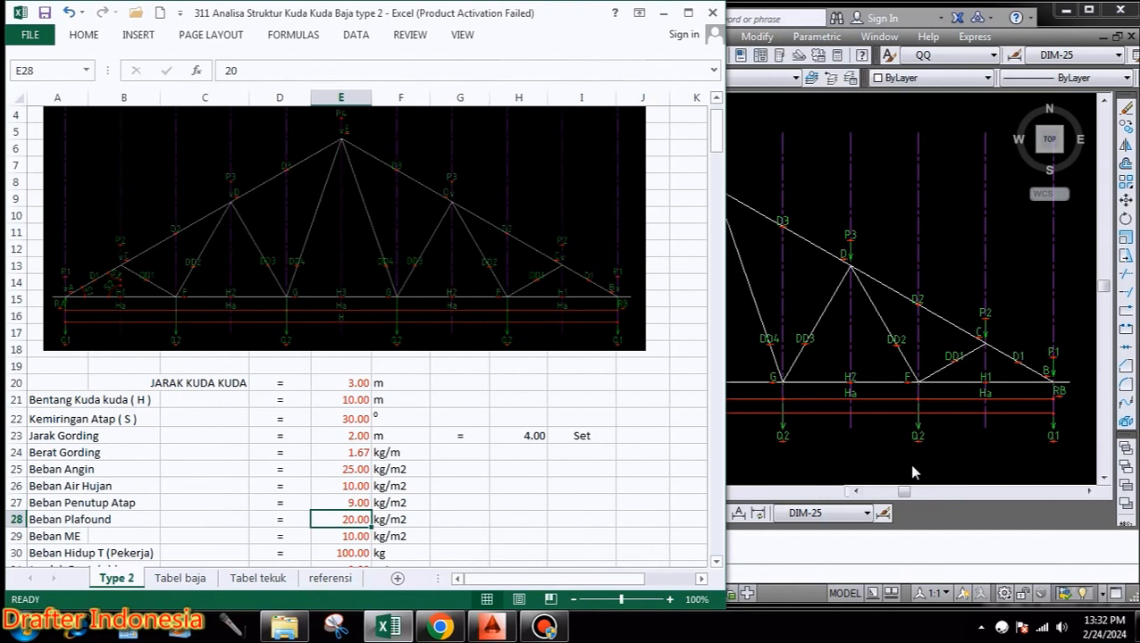
type("20")
key("Return")
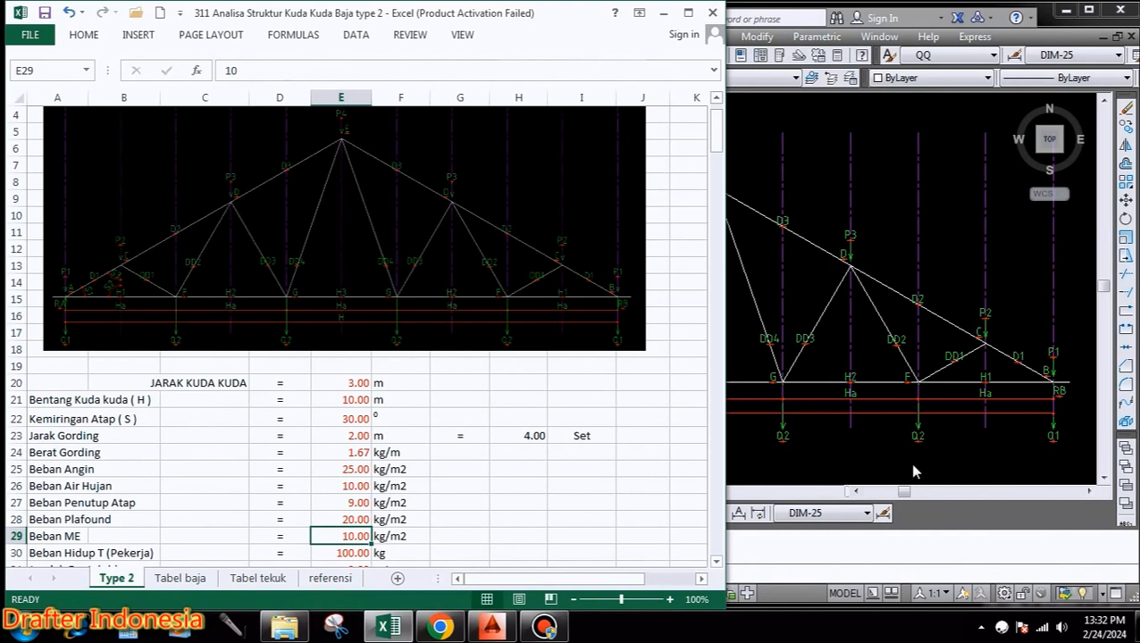
Set the ME load (Beban ME) in E29 to 10 kg/m2 and keep the worker live load in E30 at 100 kg.
type("10")
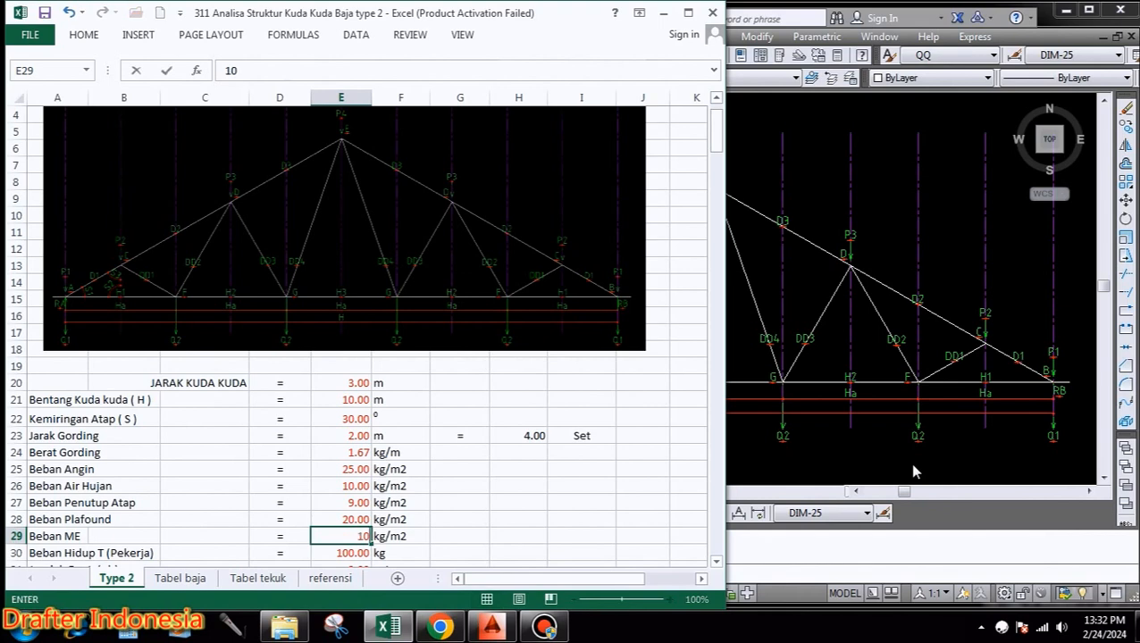
key("Return")
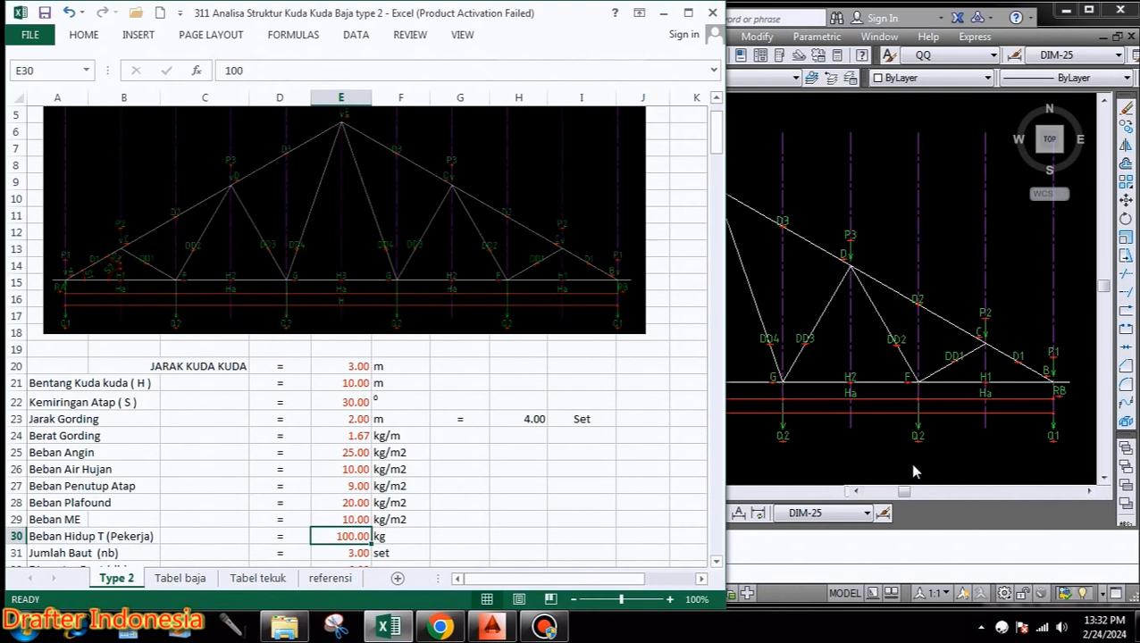
key("F2")
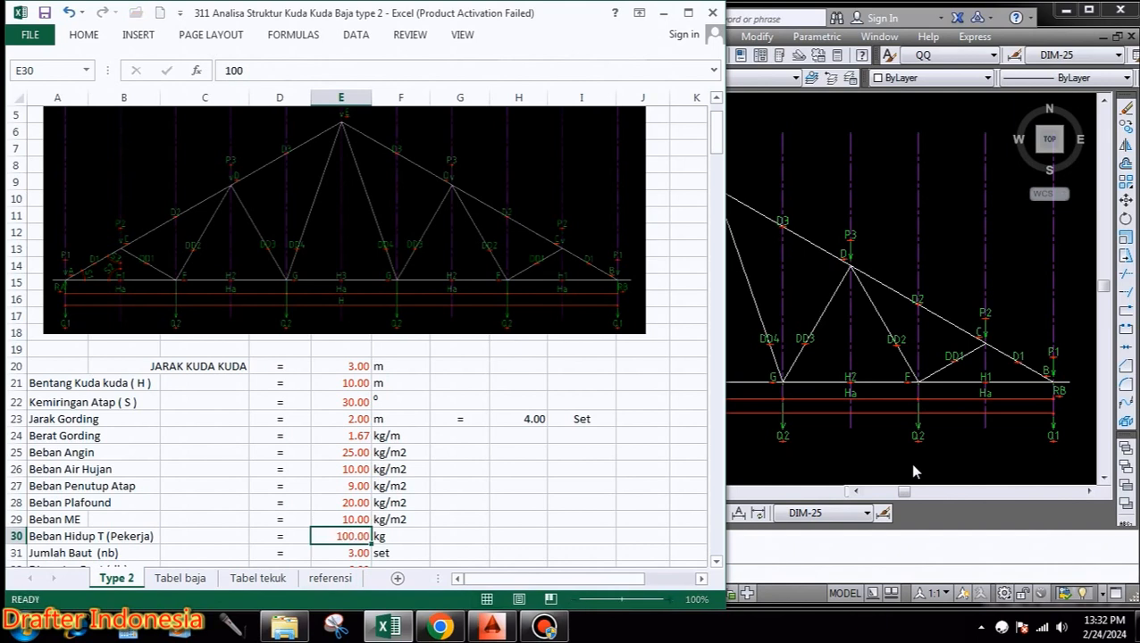
key("Return")
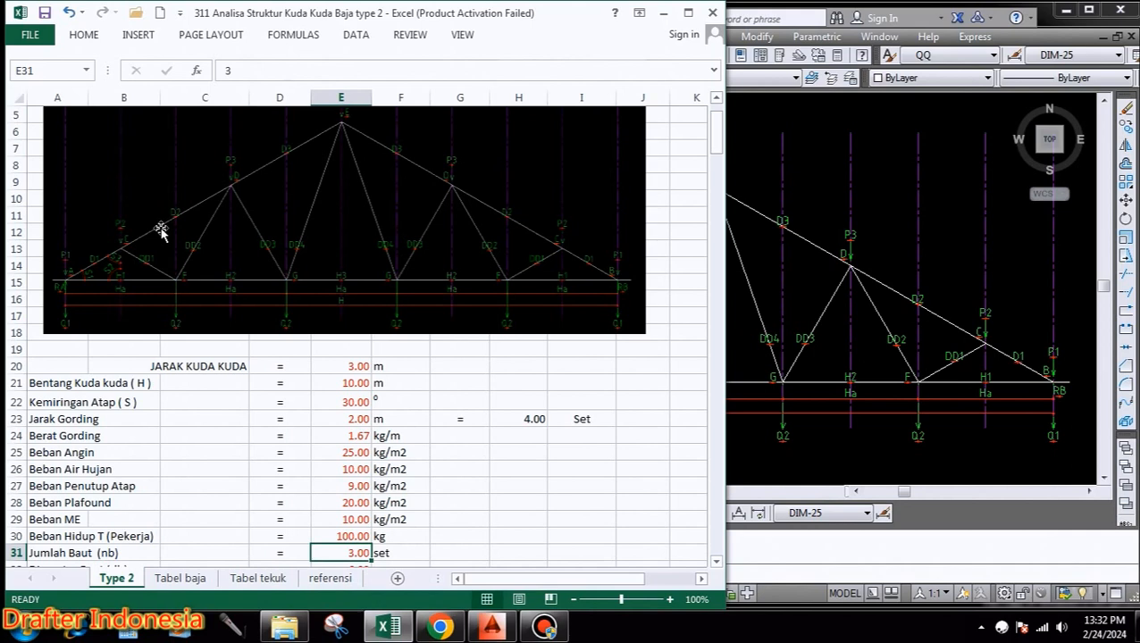
Delete the bolt count row (Jumlah Baut) from the input list on the Type 2 sheet.
scroll(161, 229, "down", 1)
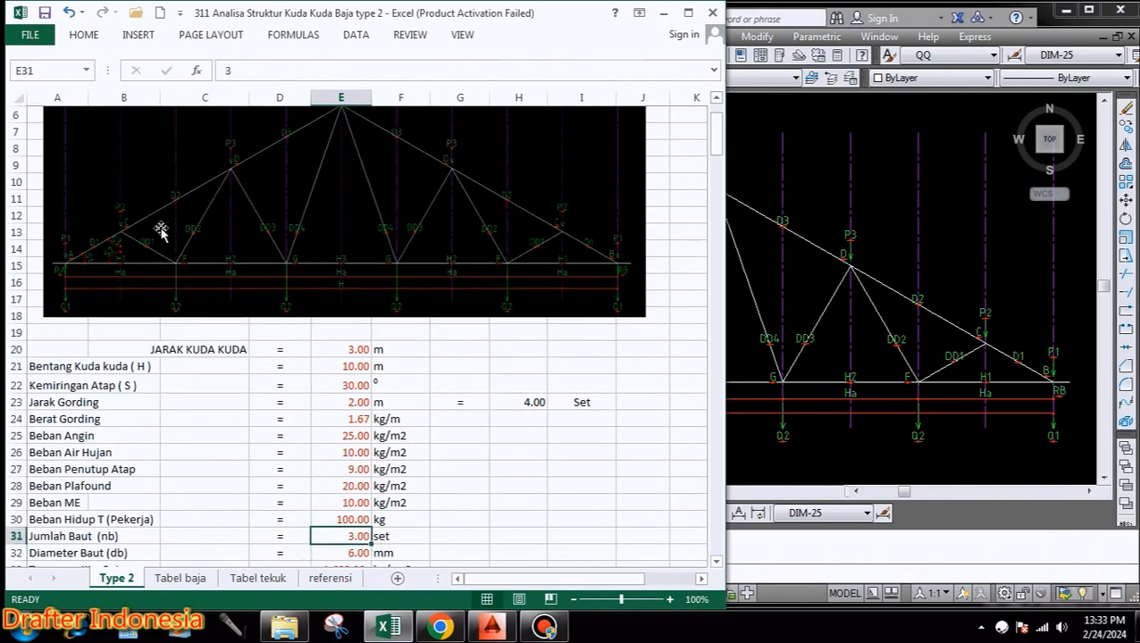
key("Down")
key("Down")
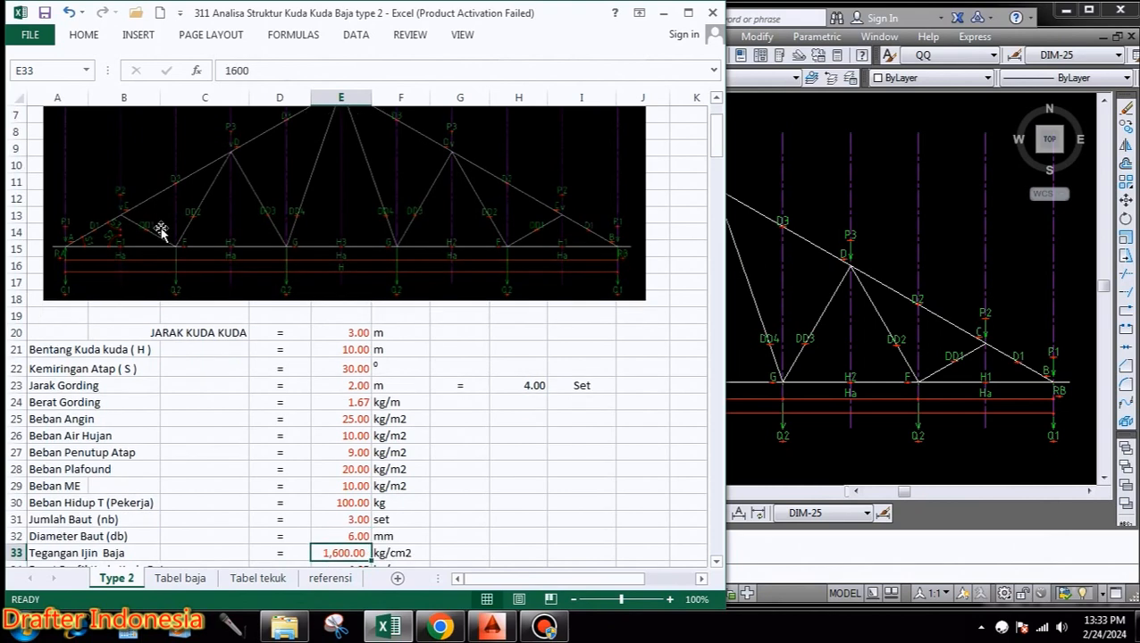
key("Up")
key("Up")
key("Down")
key("Down")
key("Up")
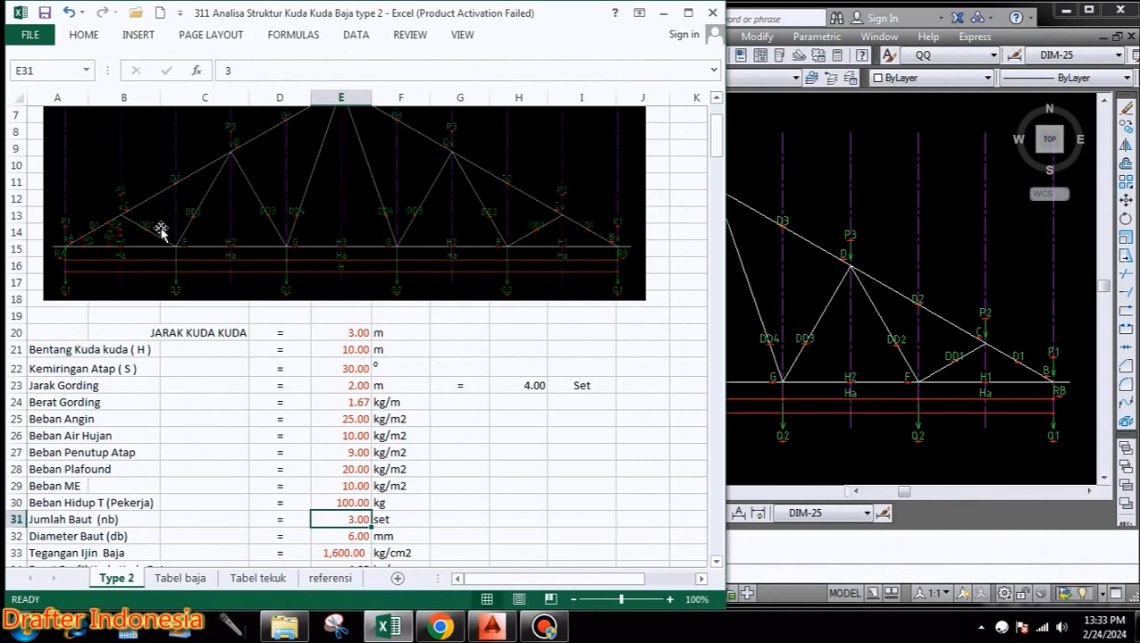
left_click(16, 519)
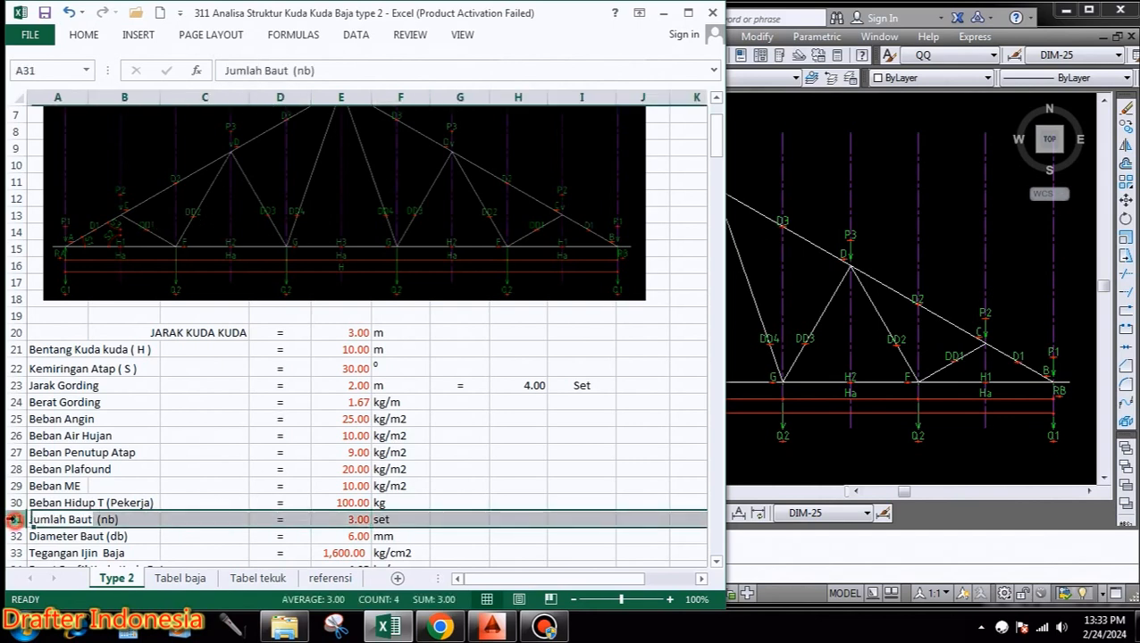
right_click(16, 519)
left_click(72, 402)
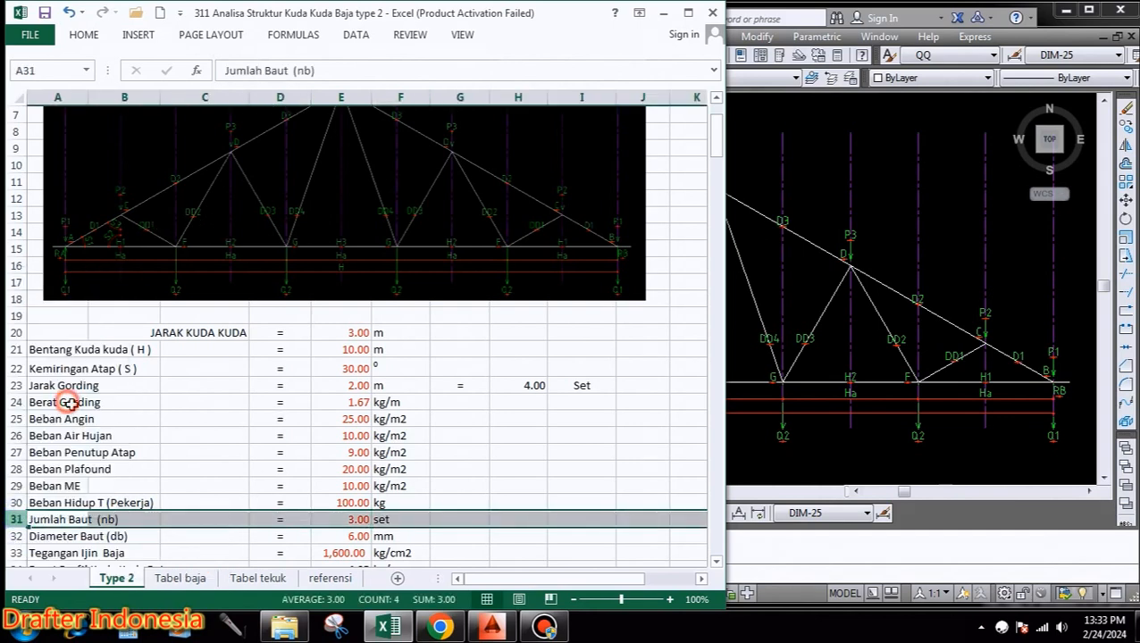
left_click(589, 500)
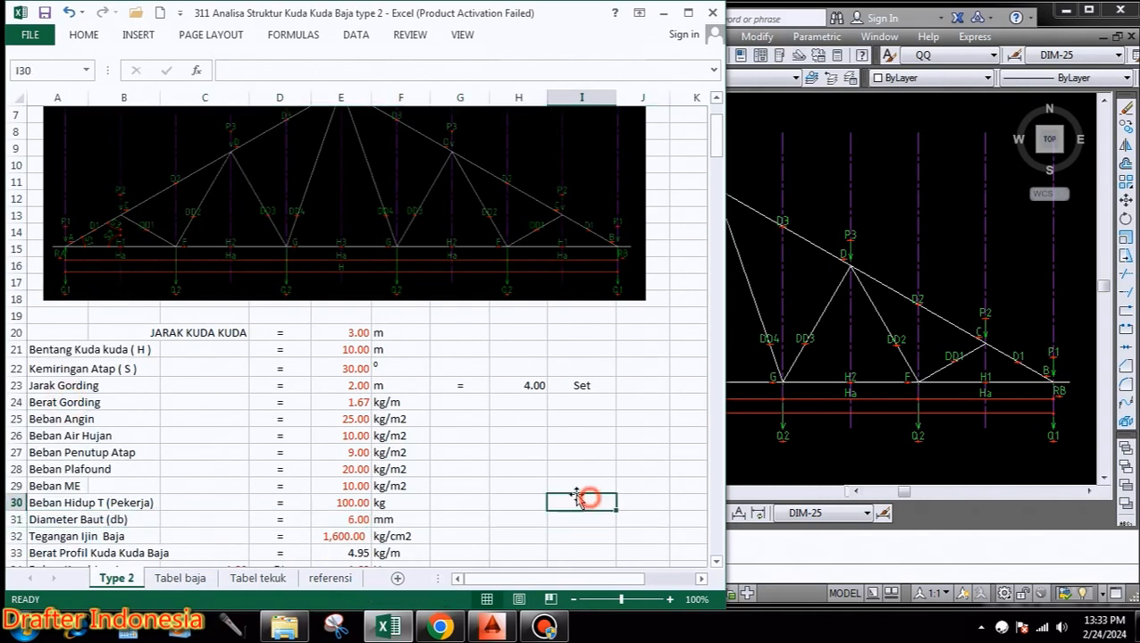
Delete the bolt diameter row (Diameter Baut) from the input list and dismiss the Windows color scheme prompt.
right_click(15, 519)
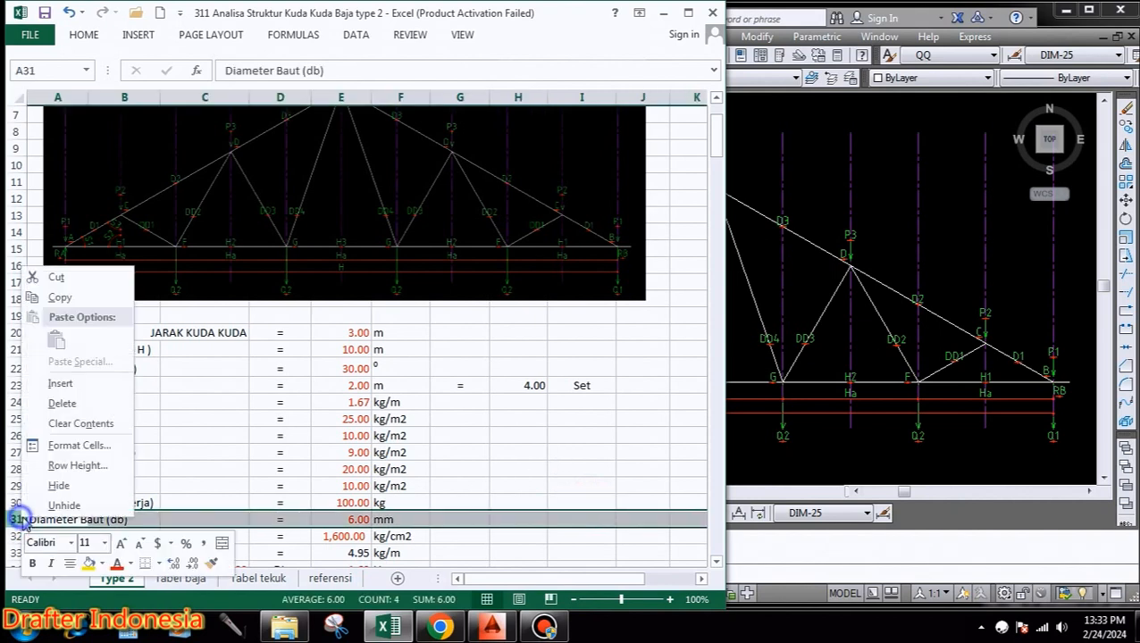
left_click(65, 402)
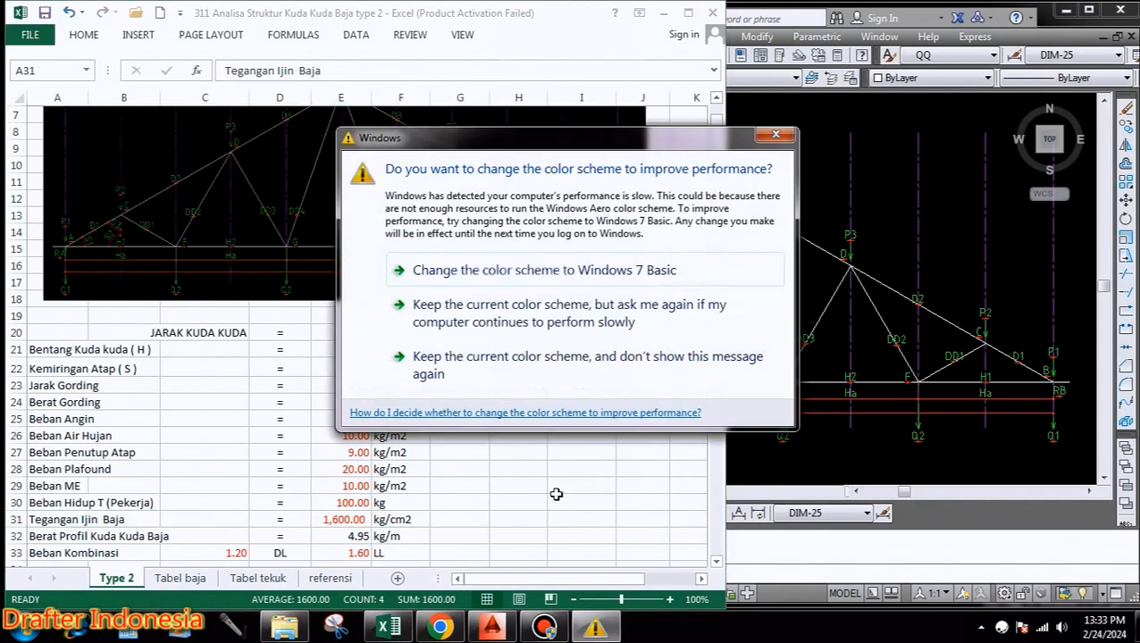
left_click(579, 330)
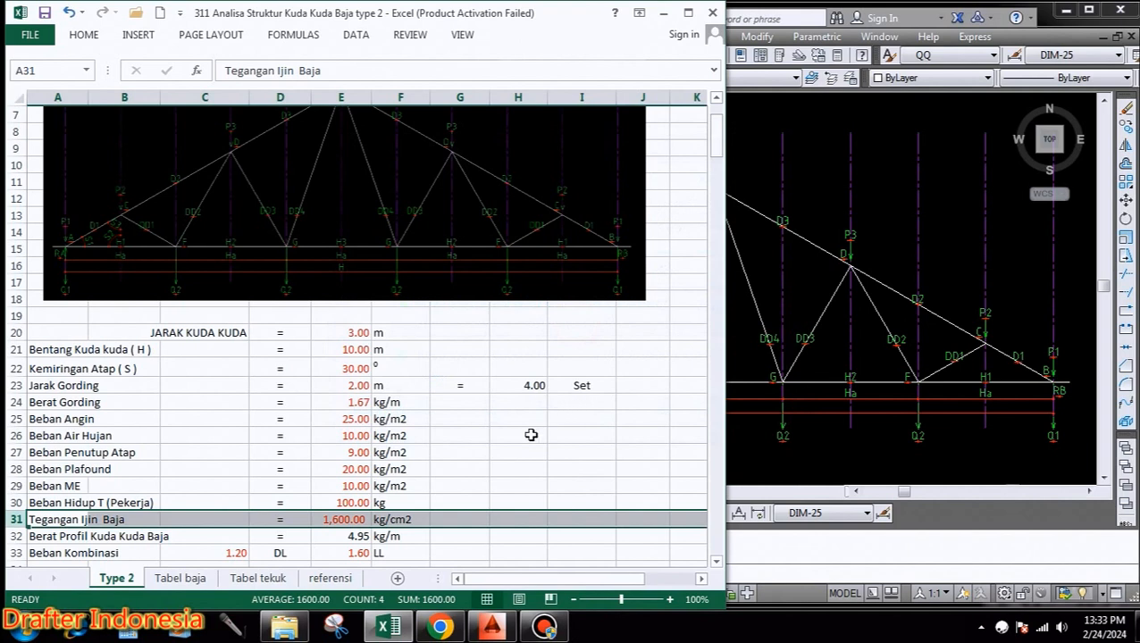
Set the allowable steel stress (Tegangan Ijin Baja) in E31 to 1600 kg/cm2.
key("Down")
key("Up")
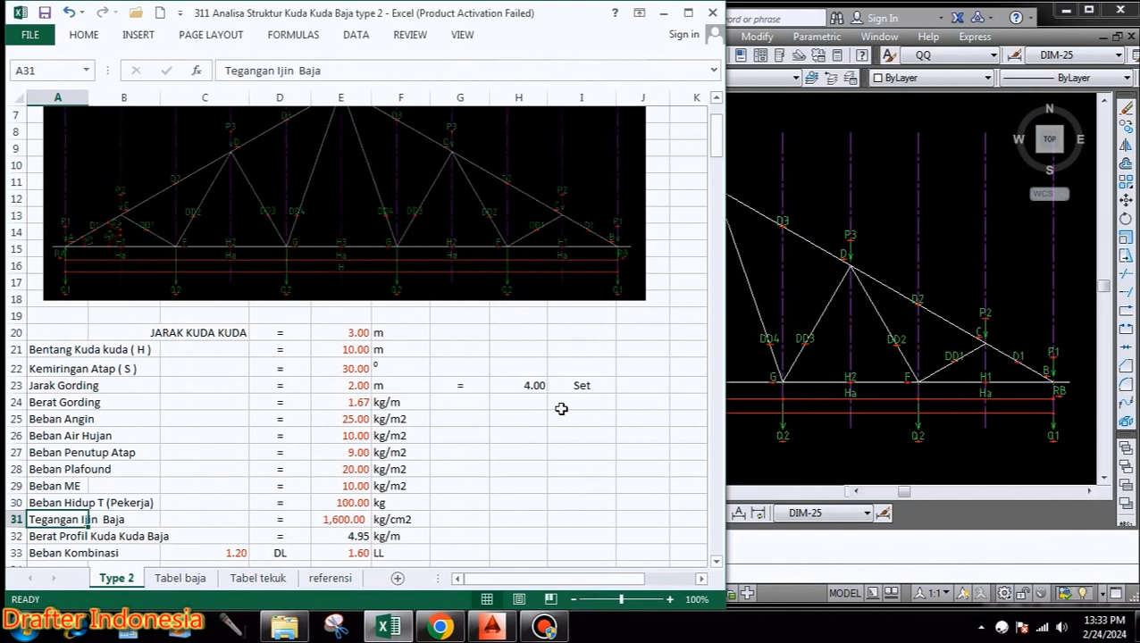
key("Right")
key("Right")
key("Right")
key("Right")
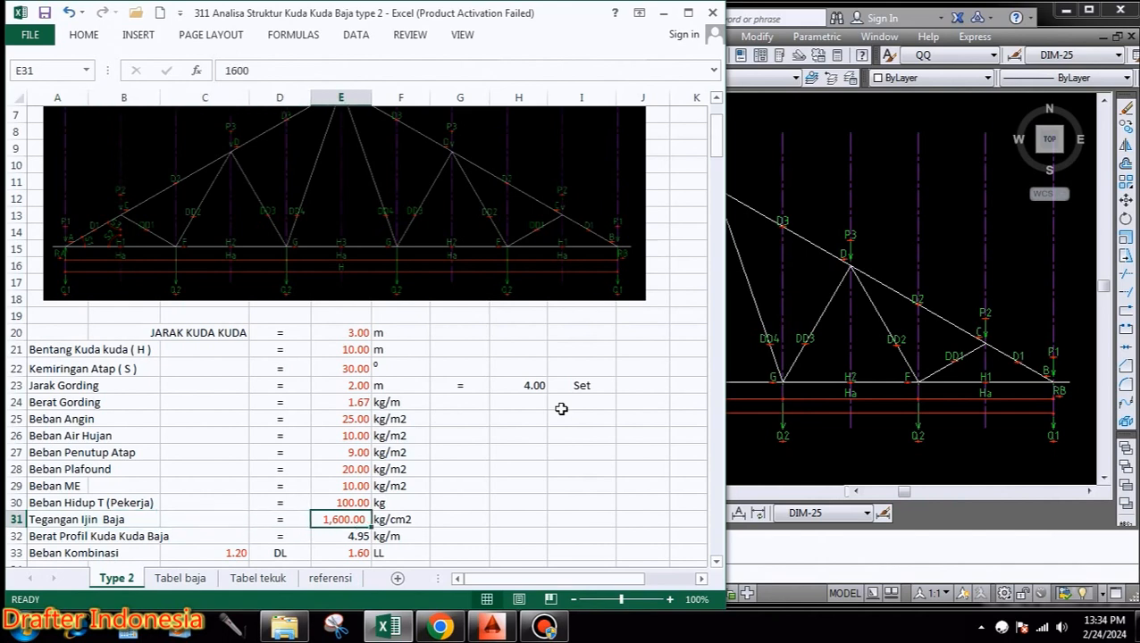
type("16+0")
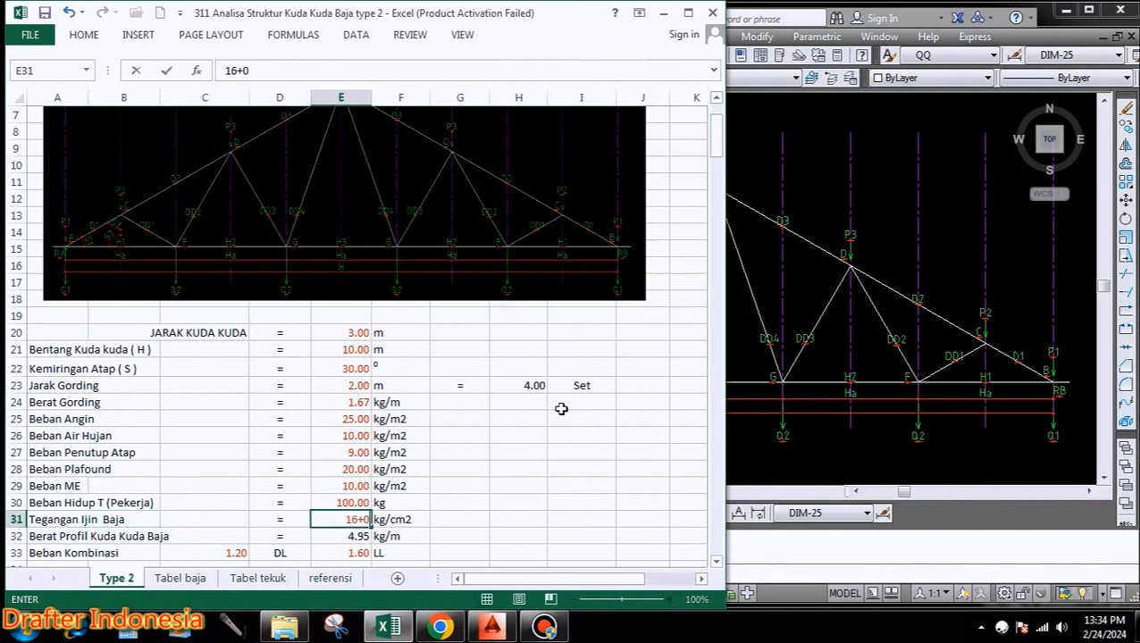
key("BackSpace")
key("BackSpace")
type("00")
key("Return")
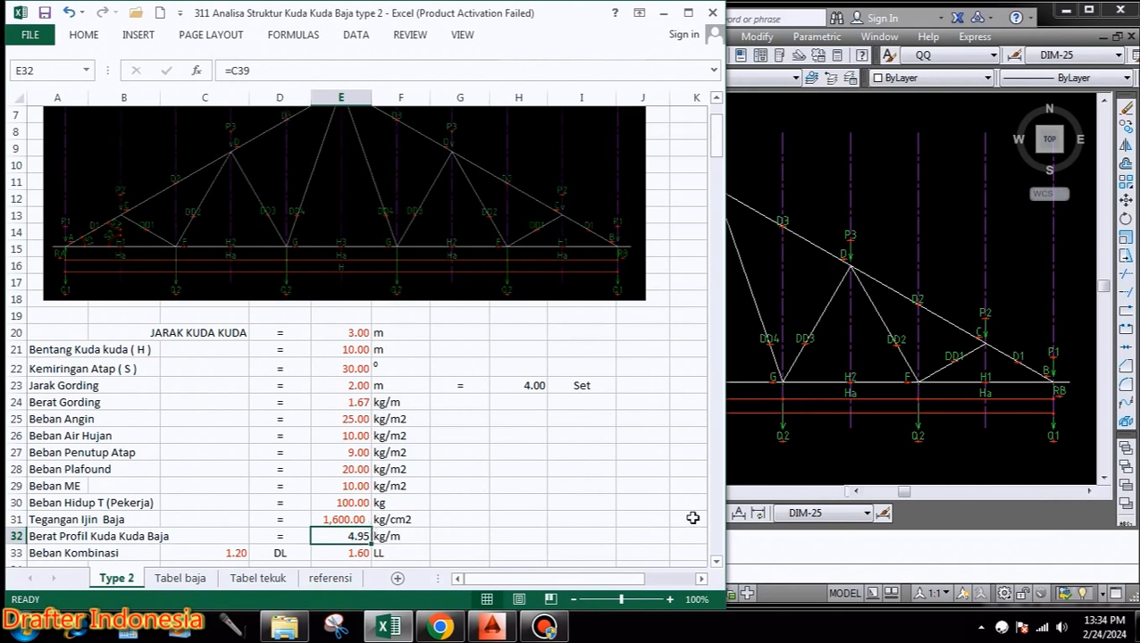
Examine the load combination factors (Beban Kombinasi) for DL and LL in row 33.
key("Down")
key("Down")
key("Down")
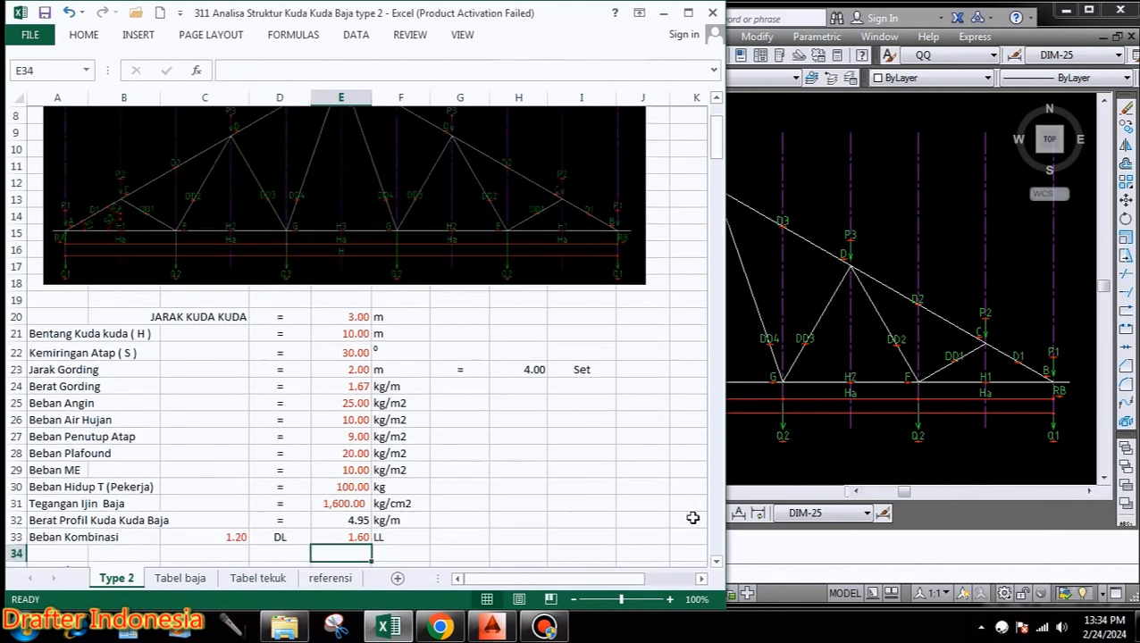
key("Up")
key("Up")
key("Left")
key("Left")
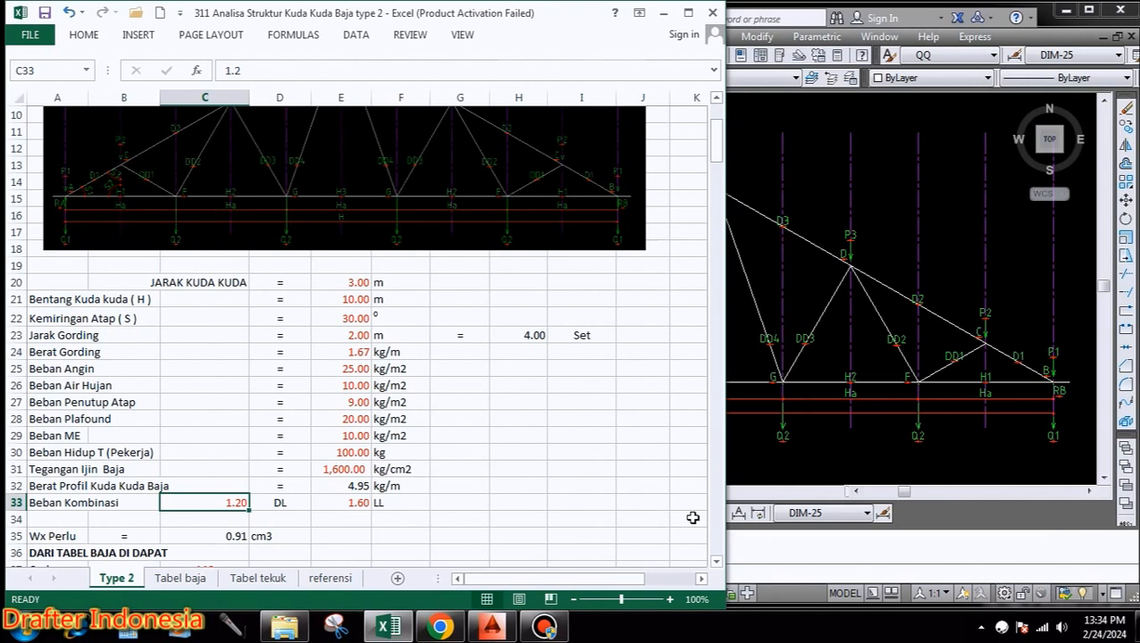
key("Right")
key("Right")
key("Right")
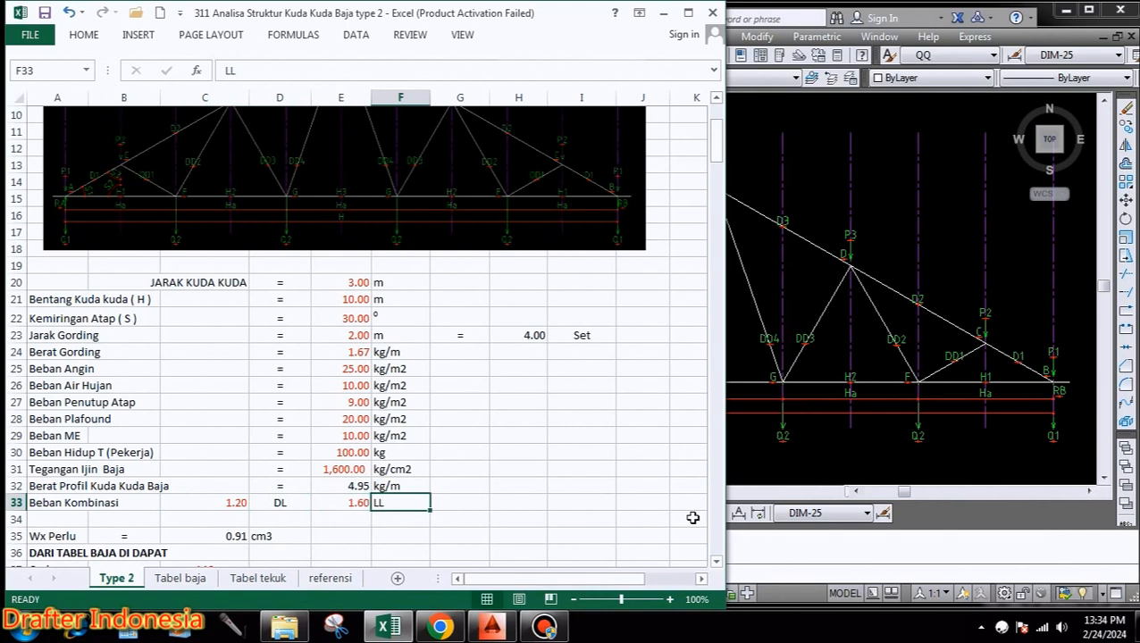
key("Left")
key("Left")
key("Left")
key("Right")
Examine the required section modulus (Wx Perlu) in C35, the profile code in C37 and the profile properties below it.
key("Down")
key("Down")
key("Down")
key("Down")
key("Down")
key("Down")
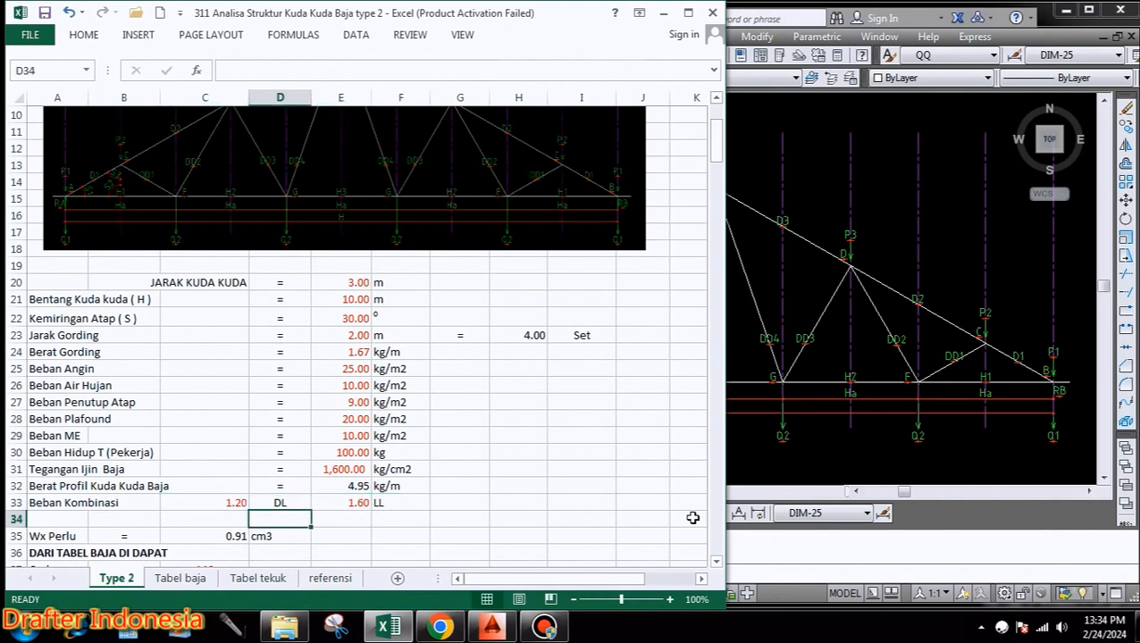
key("Up")
key("Up")
key("Up")
key("Up")
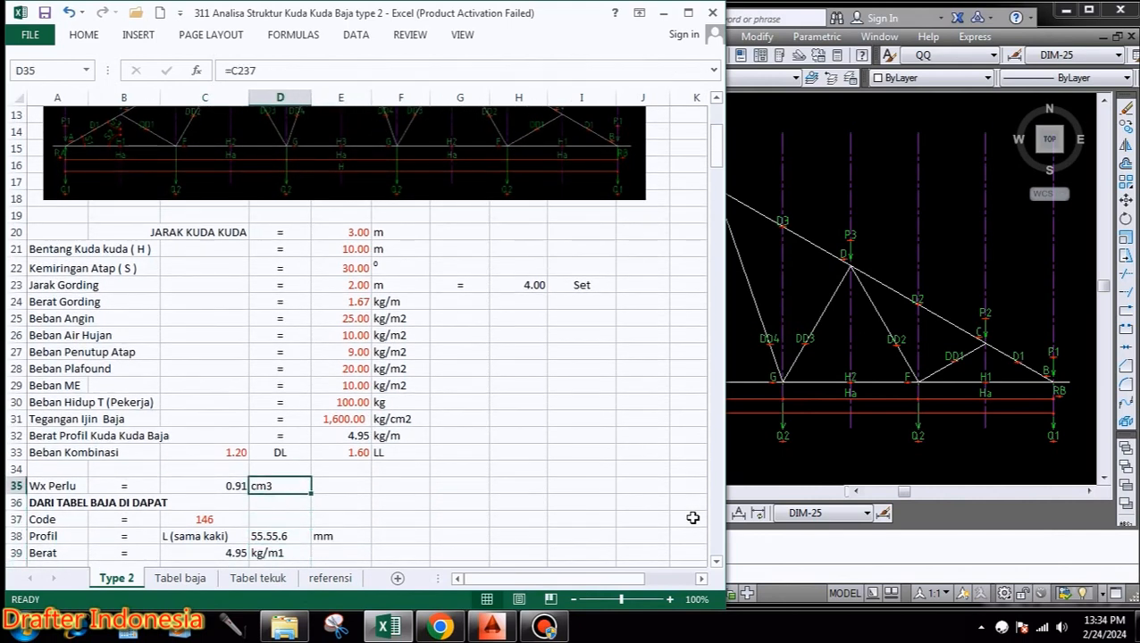
key("Left")
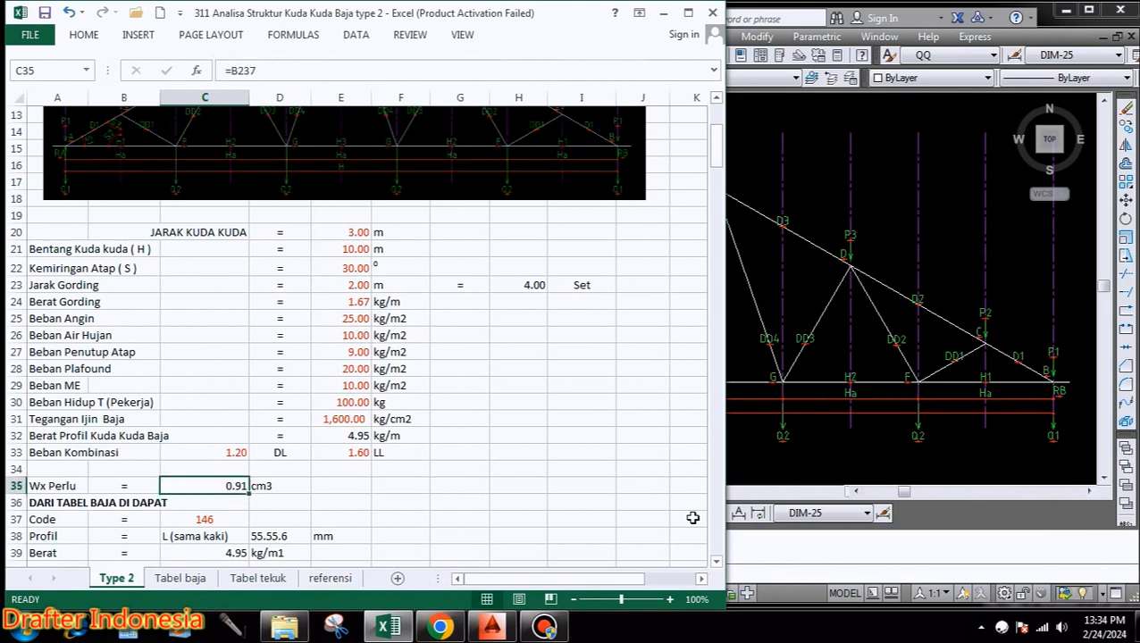
key("Down")
key("Down")
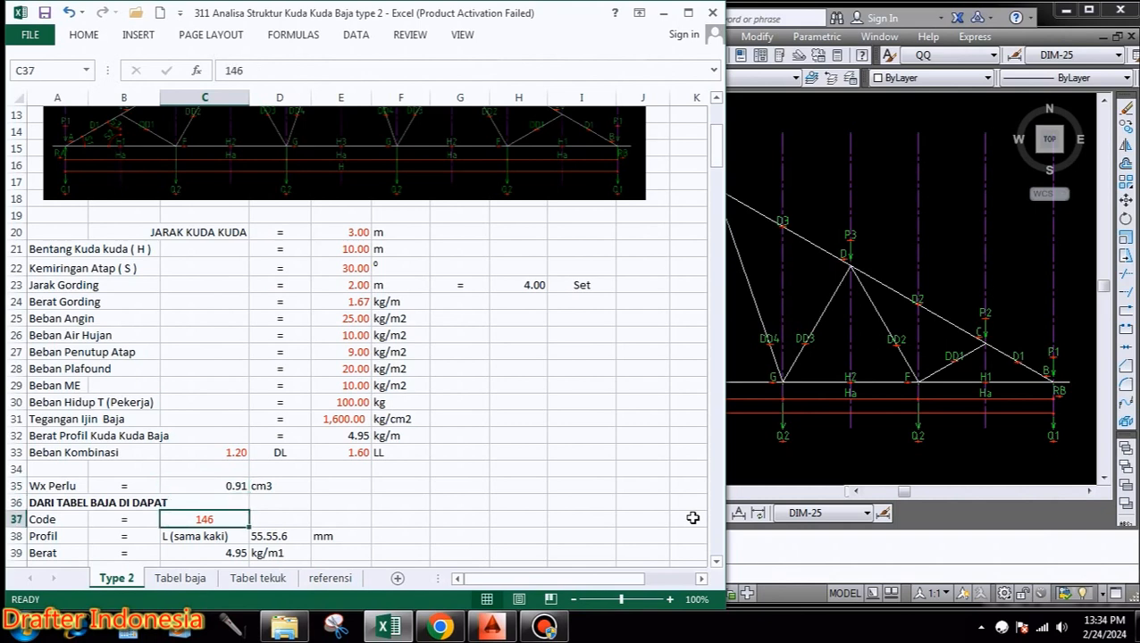
scroll(598, 530, "down", 1)
scroll(598, 530, "down", 2)
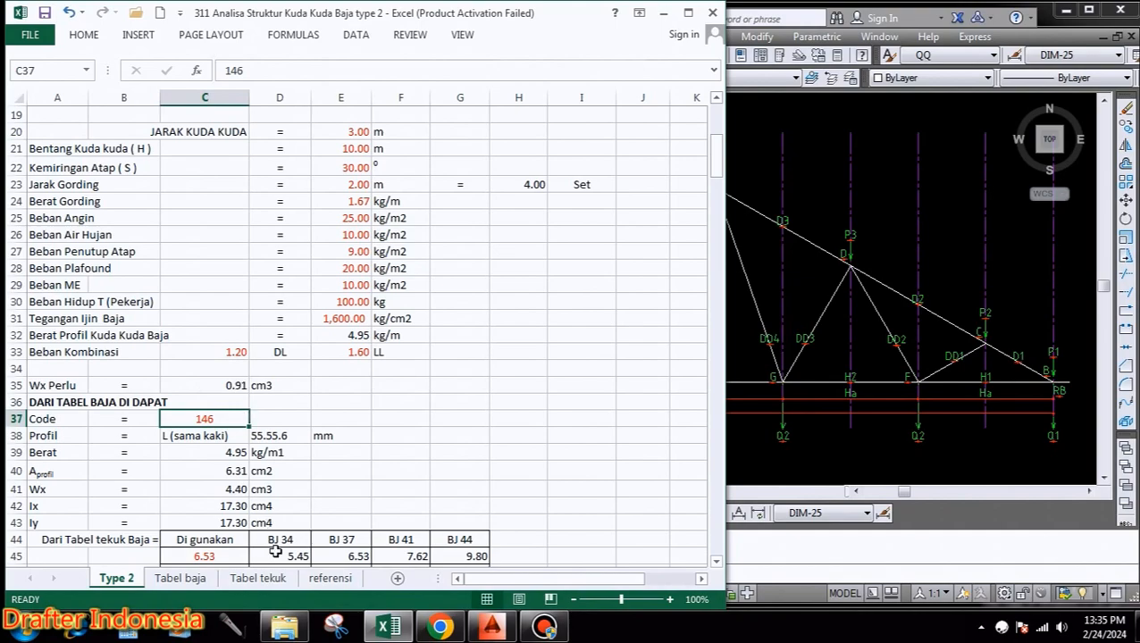
Look up the equal-leg angle profiles, L (sama kaki), on the Tabel baja sheet, starting at code 125.
left_click(181, 578)
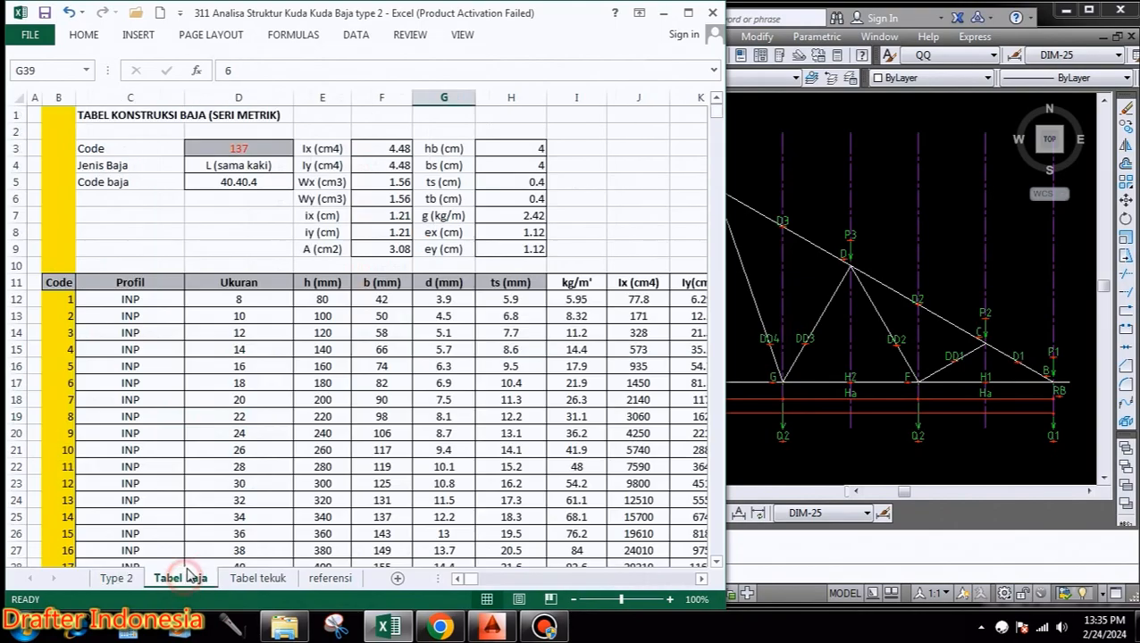
scroll(197, 363, "down", 10)
scroll(193, 363, "down", 20)
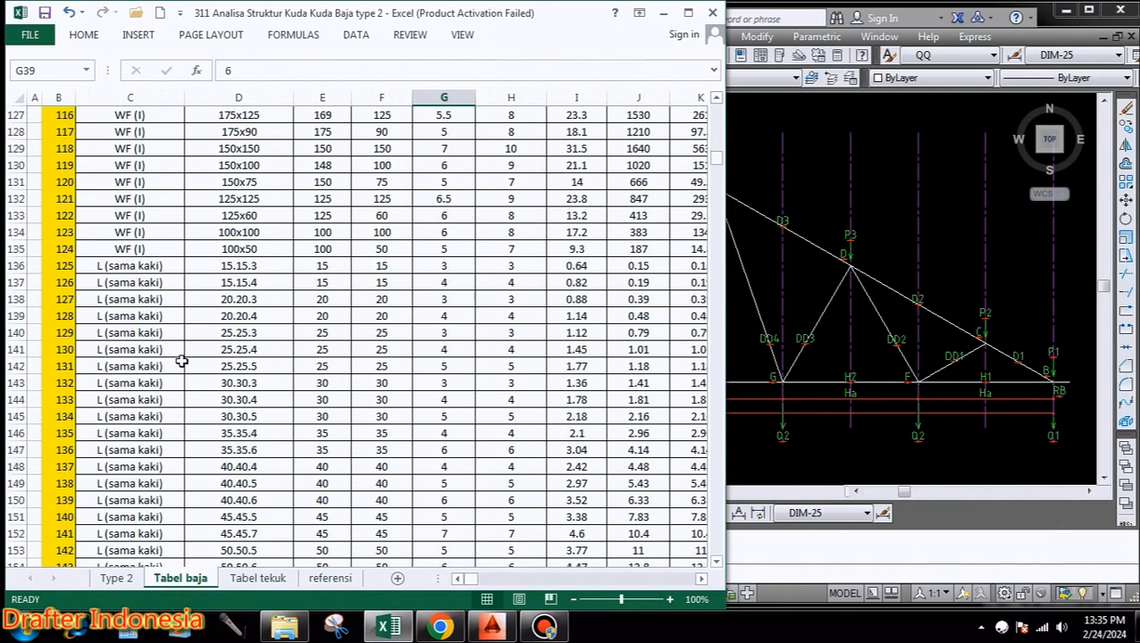
left_click(107, 265)
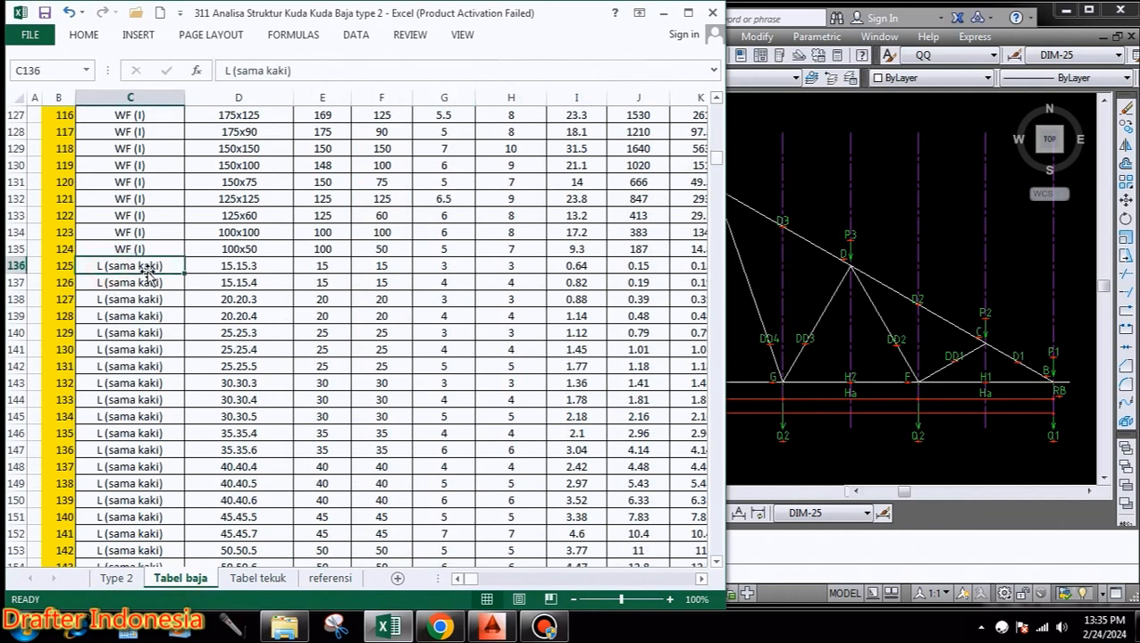
Widen the Excel window and look across the columns at the start of the steel table.
scroll(418, 248, "up", 1)
scroll(418, 249, "up", 20)
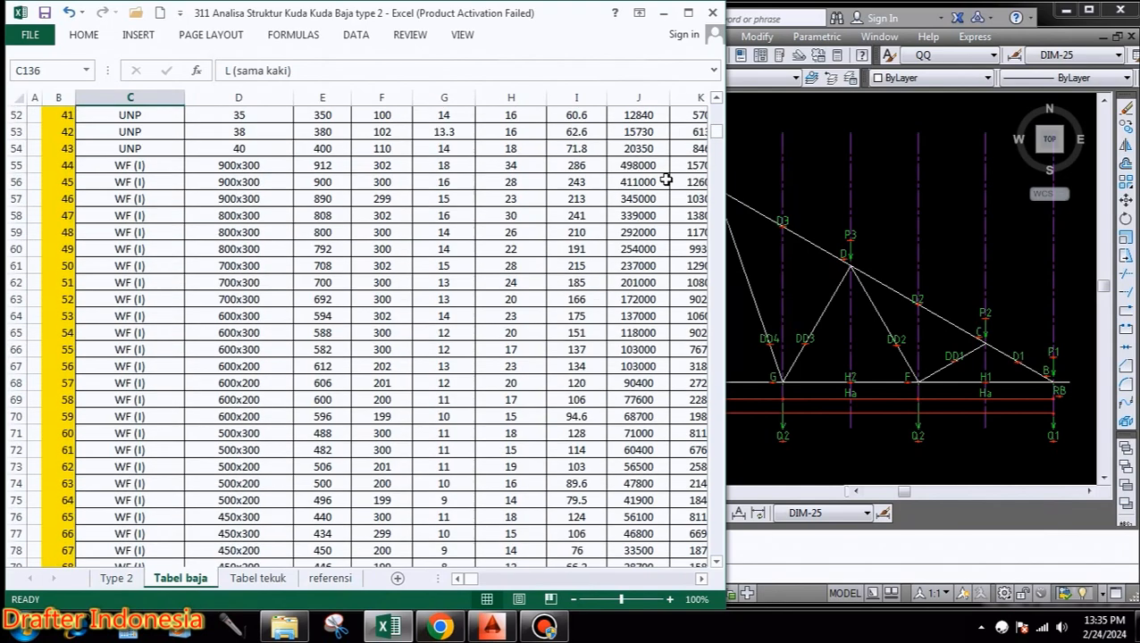
scroll(705, 174, "up", 4)
left_click_drag(725, 168, 823, 179)
scroll(727, 195, "up", 8)
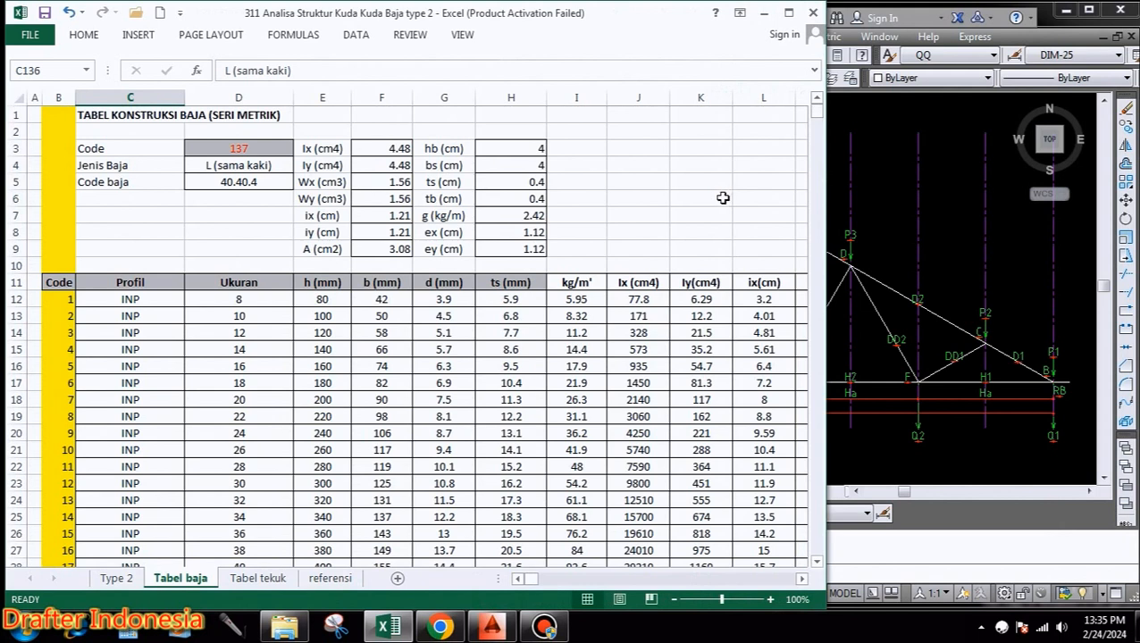
left_click(801, 580)
left_click(801, 579)
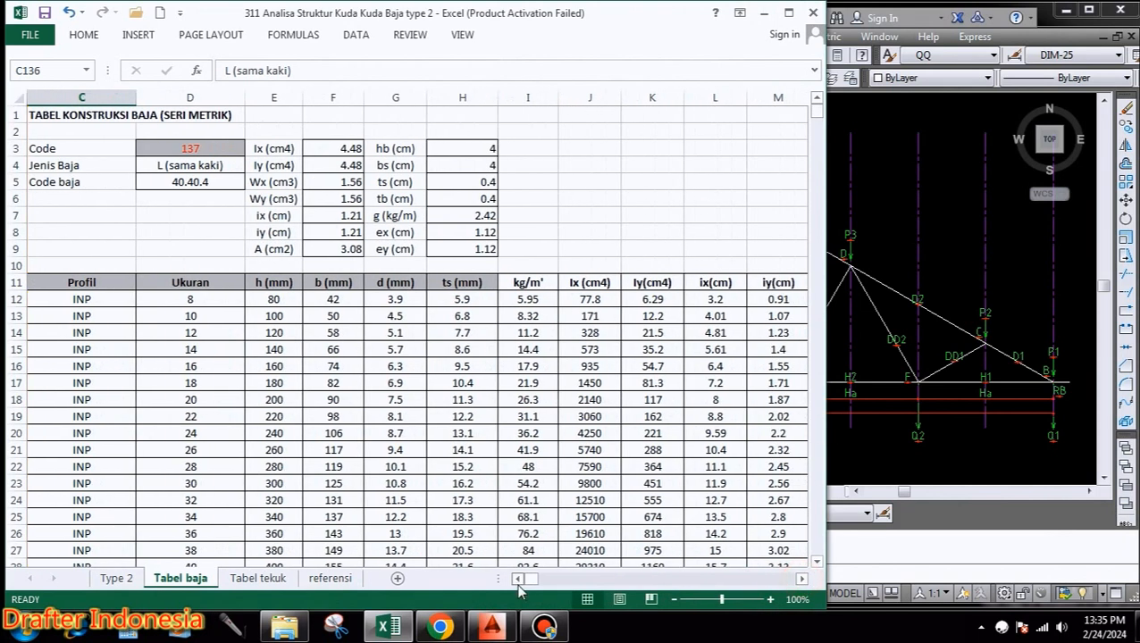
left_click(518, 579)
left_click(517, 579)
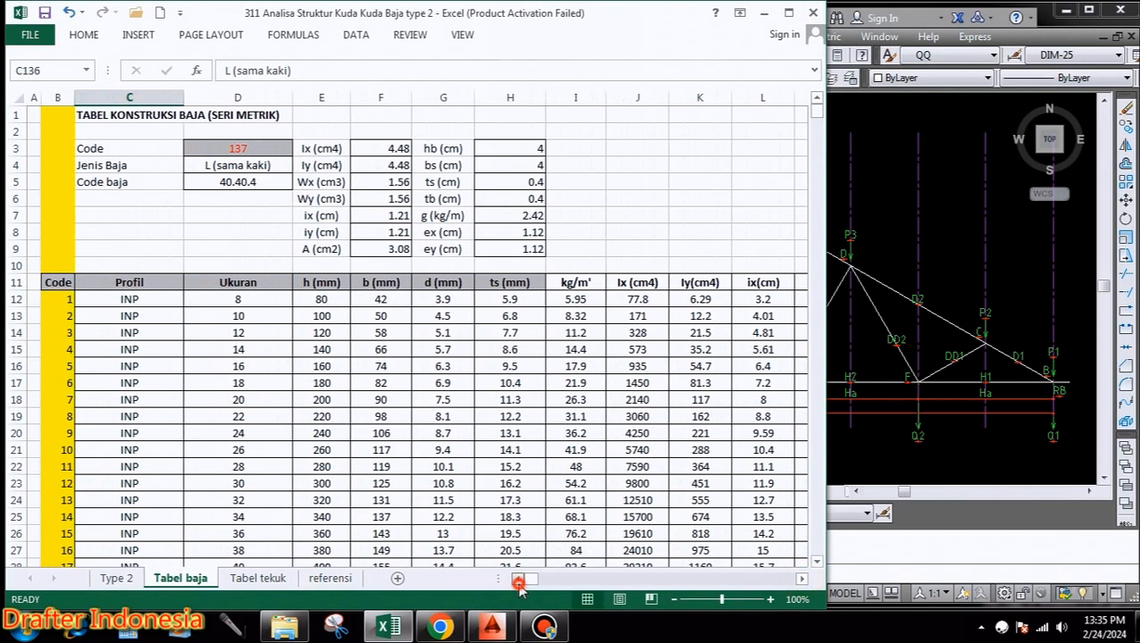
Freeze the panes of the Tabel baja sheet at cell E12, keeping the header rows and the Code, Profil and Ukuran columns fixed.
left_click(329, 304)
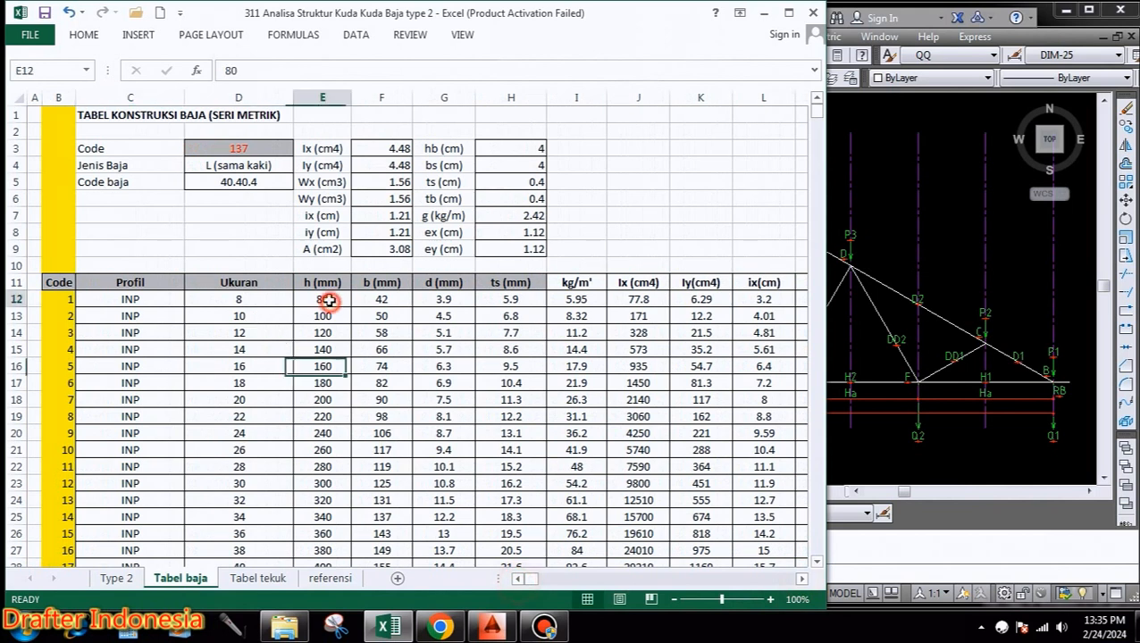
left_click(411, 37)
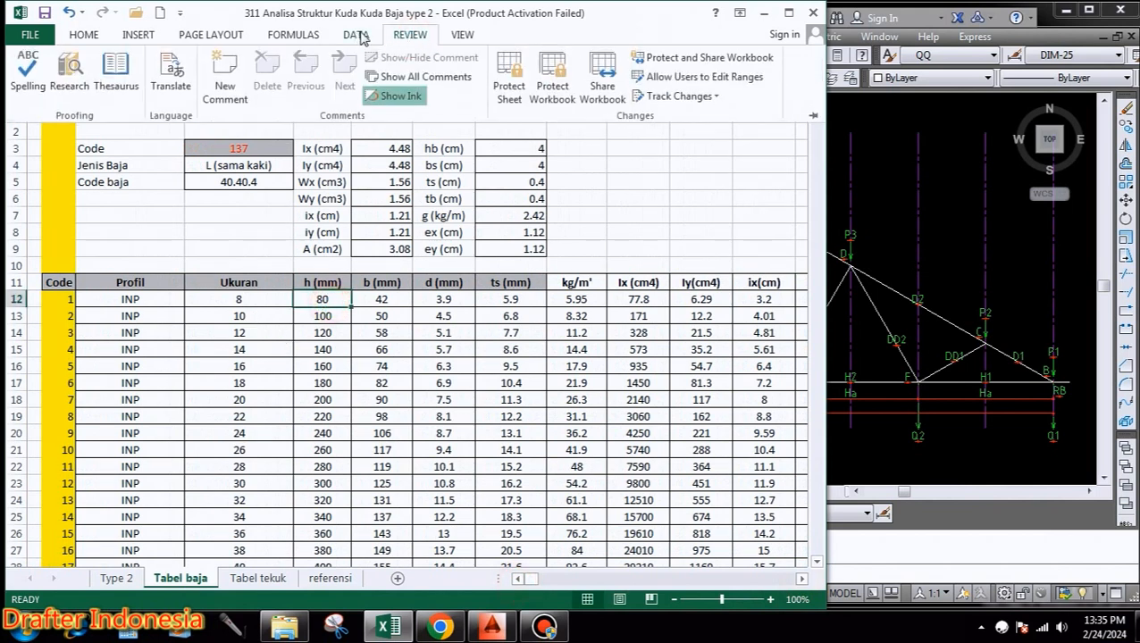
left_click(462, 35)
left_click(516, 97)
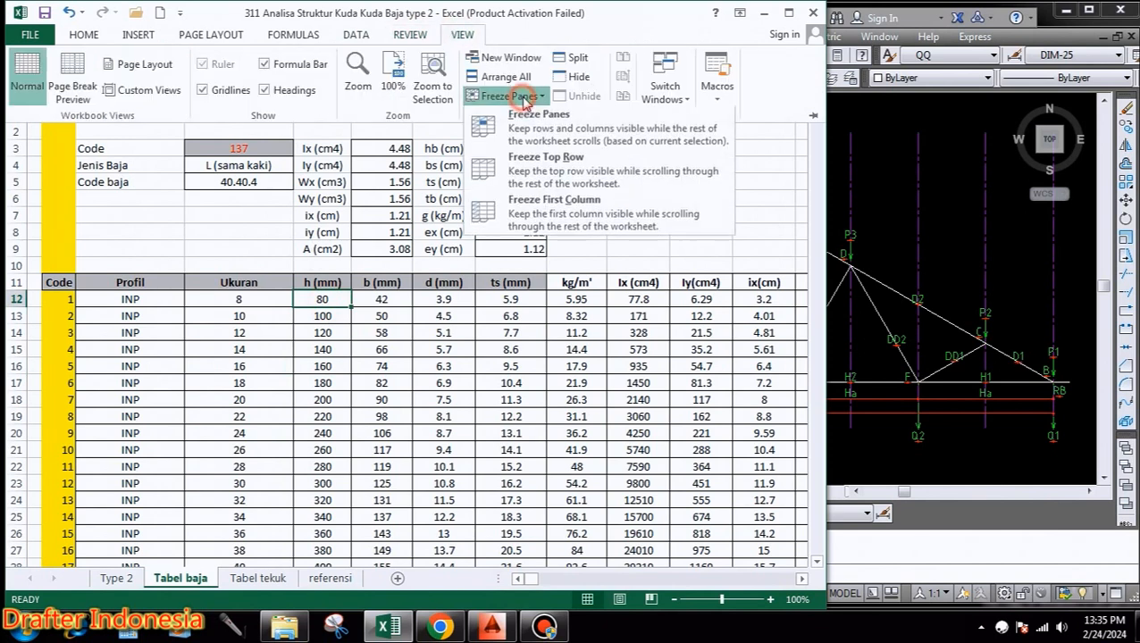
left_click(519, 130)
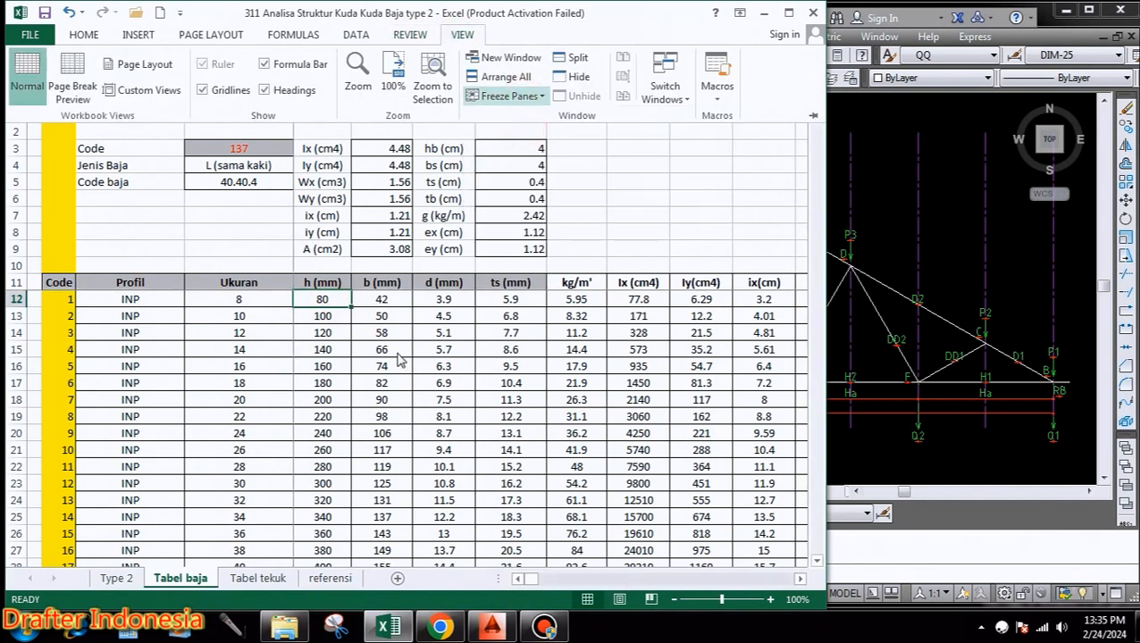
left_click(461, 323)
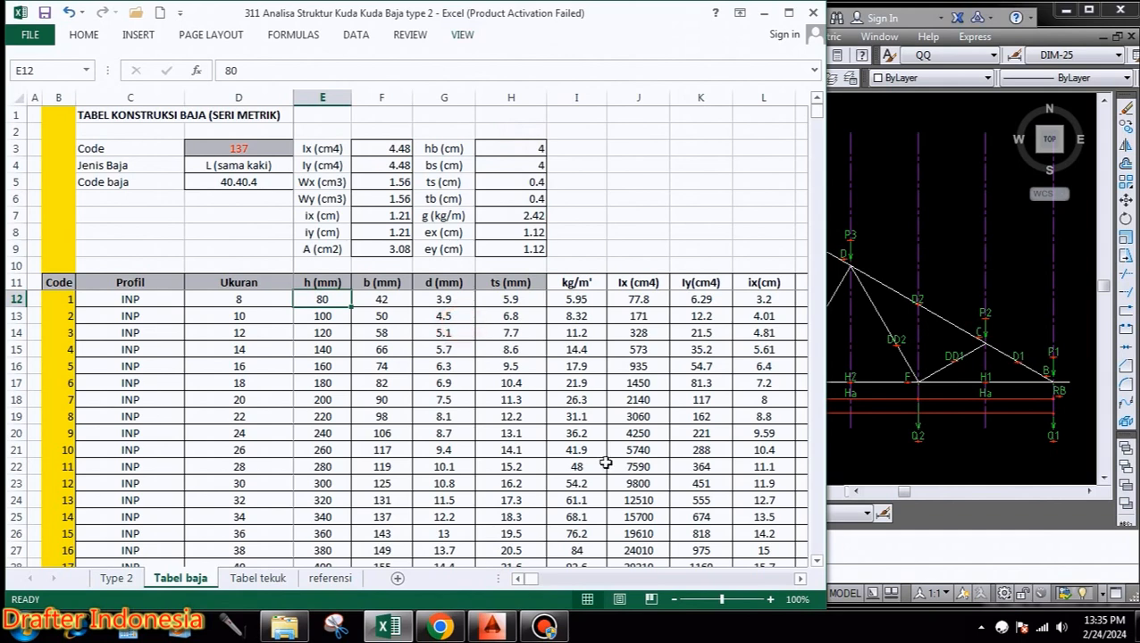
Bring the section modulus column, Wx (cm3), into view beside the frozen profile columns of the steel table.
left_click(801, 578)
left_click(801, 579)
left_click(801, 579)
left_click(801, 579)
left_click(801, 578)
left_click(801, 579)
left_click(801, 578)
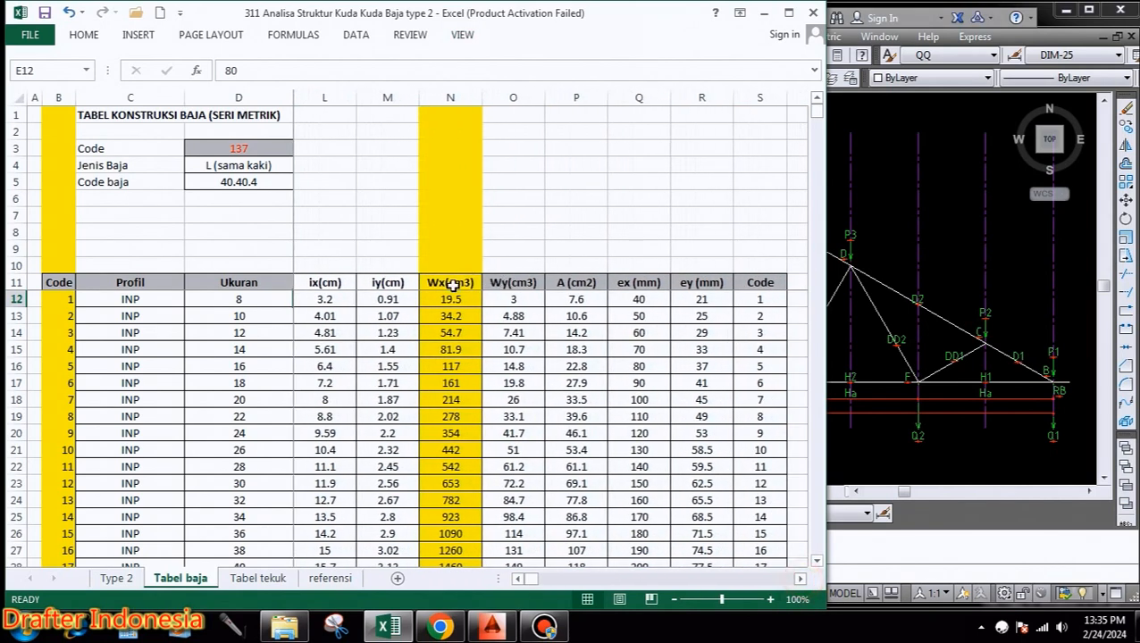
left_click(801, 579)
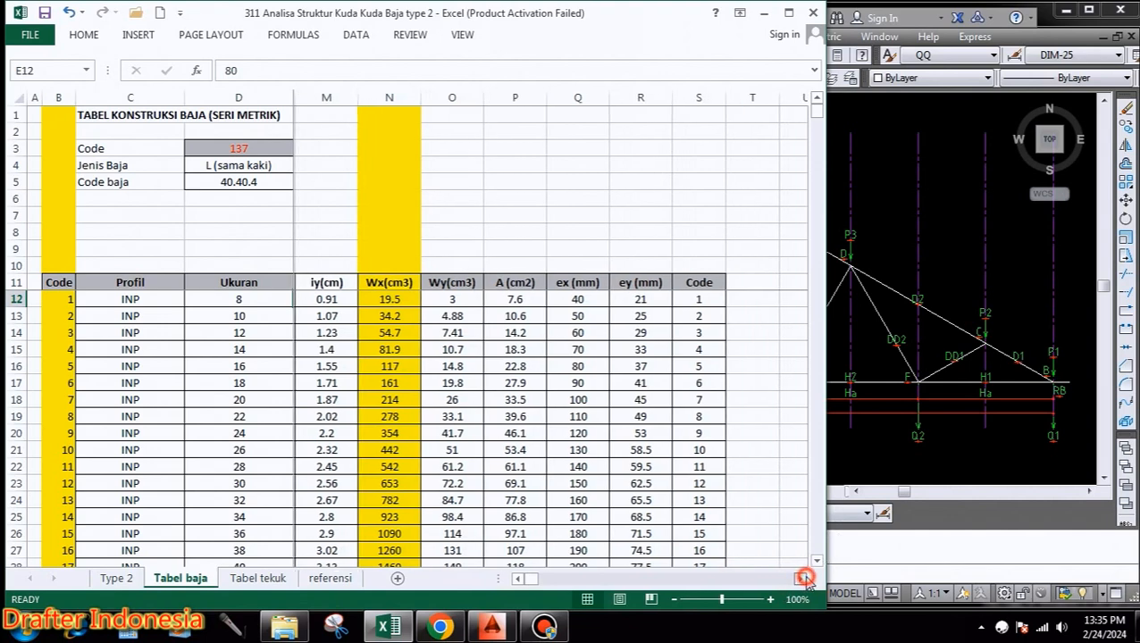
left_click(801, 578)
Locate the L (sama kaki) profiles starting at code 125 and check the Wx value of the first one.
left_click(203, 376)
scroll(202, 377, "down", 20)
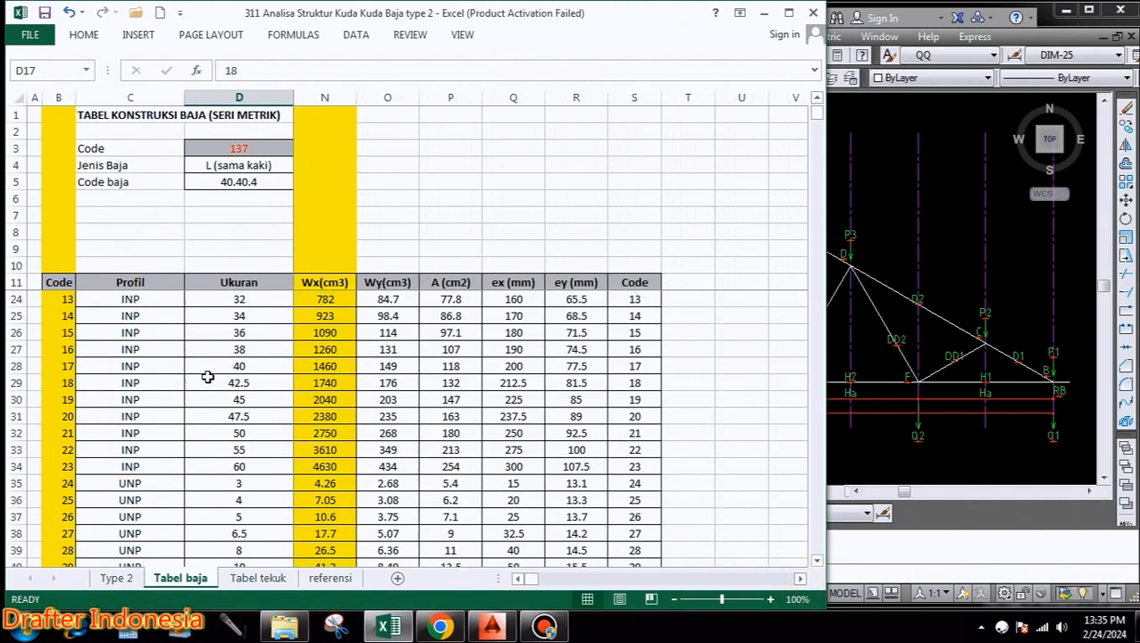
scroll(216, 386, "down", 14)
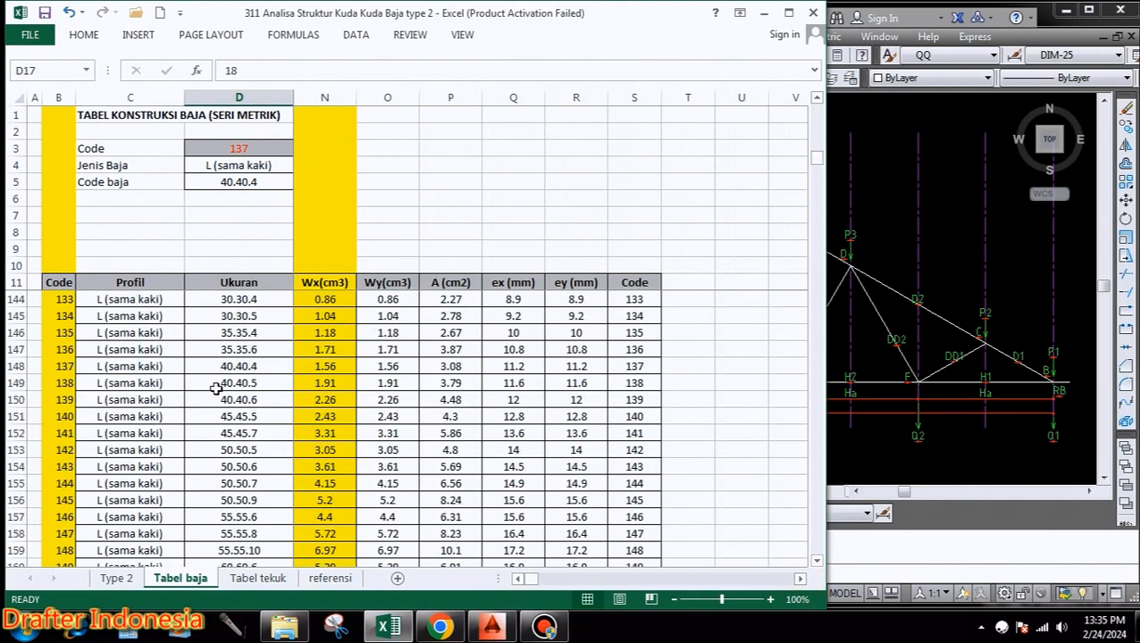
scroll(191, 364, "up", 5)
scroll(167, 332, "up", 1)
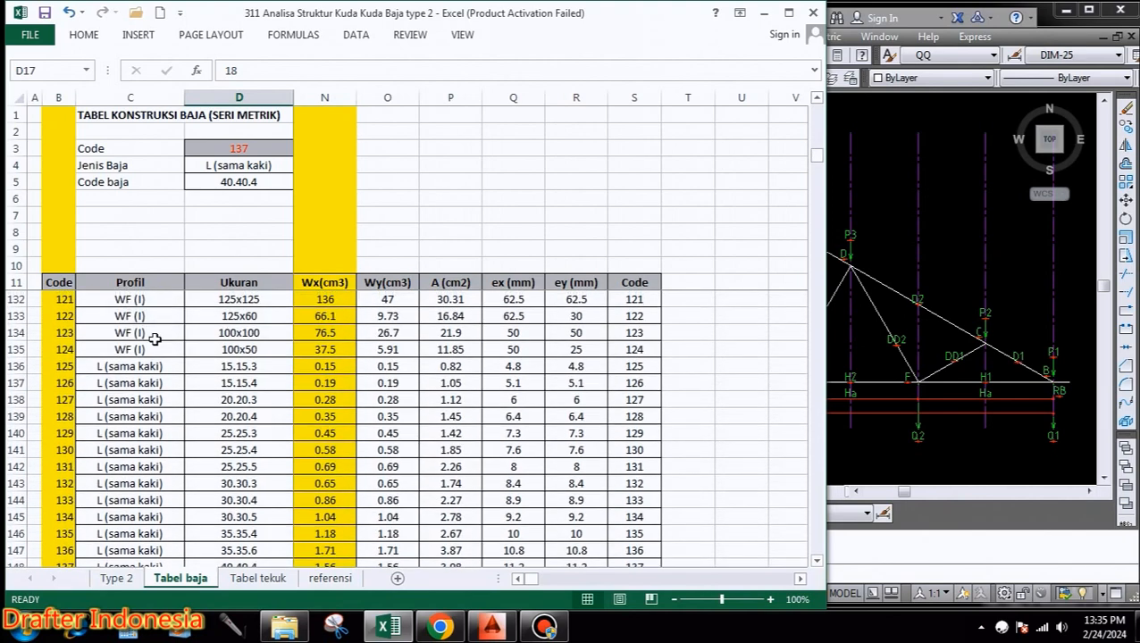
left_click(96, 368)
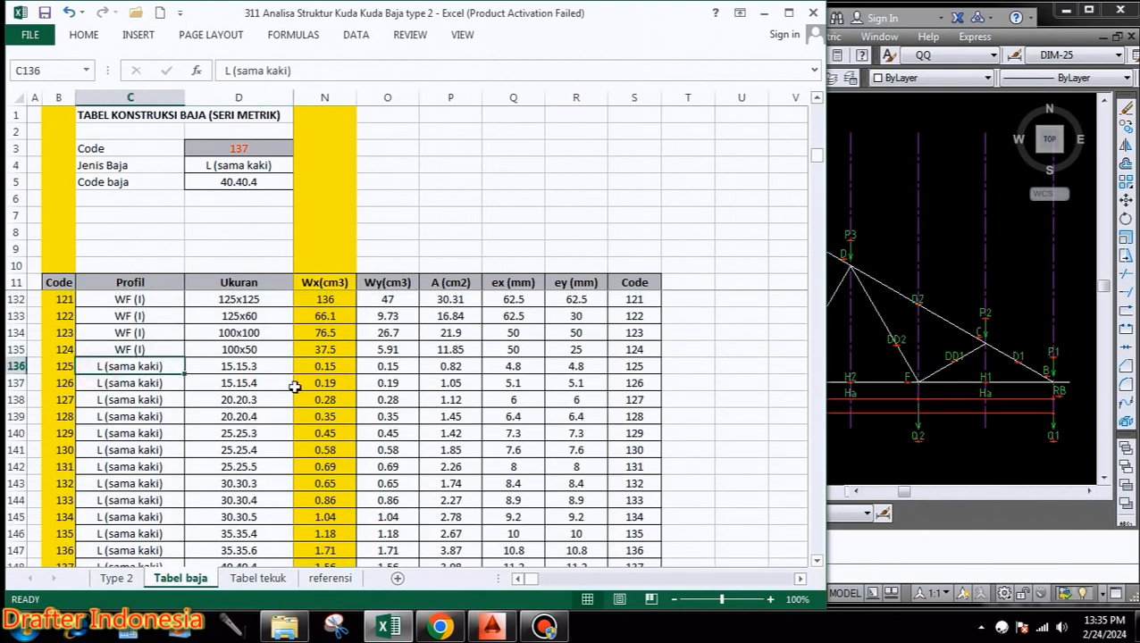
left_click(322, 366)
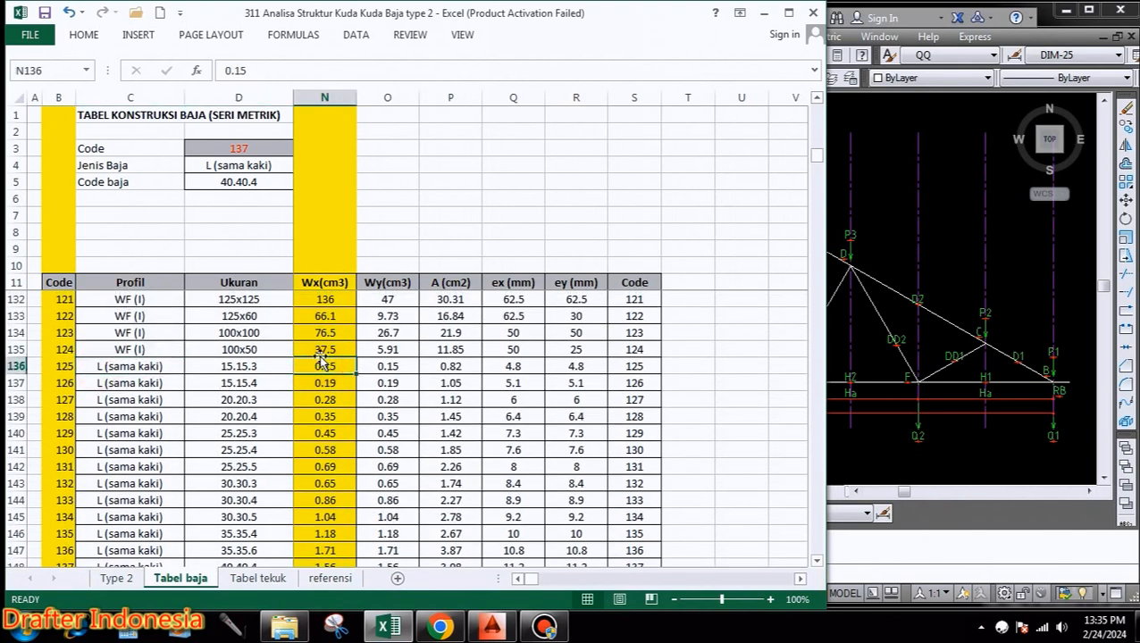
Compare the required section modulus (Wx Perlu) in C35 of the Type 2 sheet with the angle profiles' Wx values in Tabel baja.
left_click(117, 578)
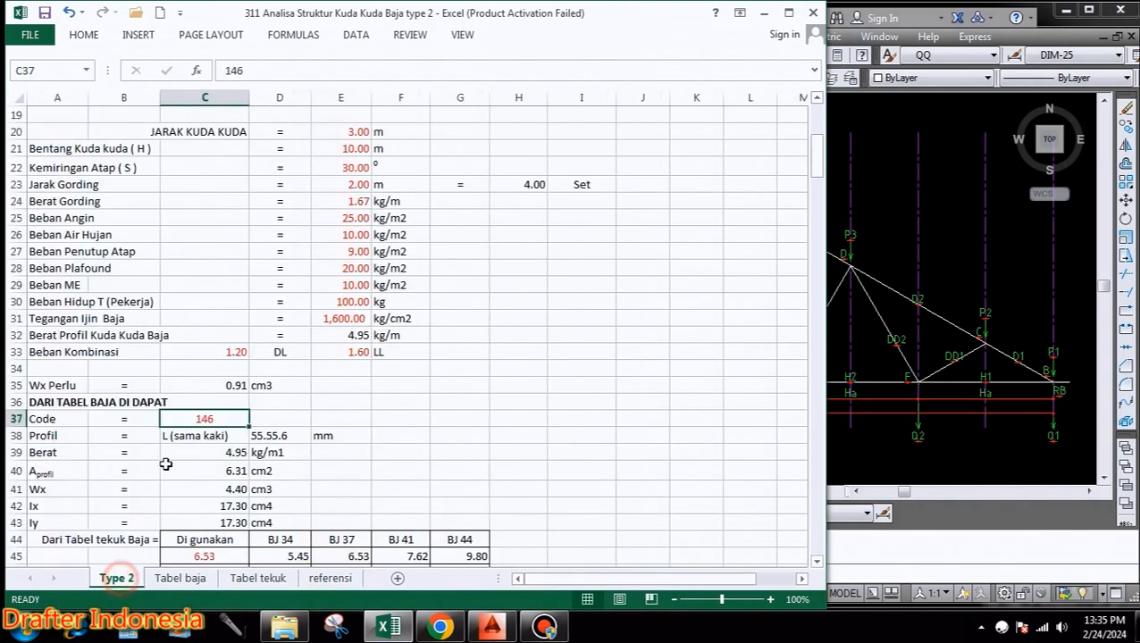
left_click(235, 385)
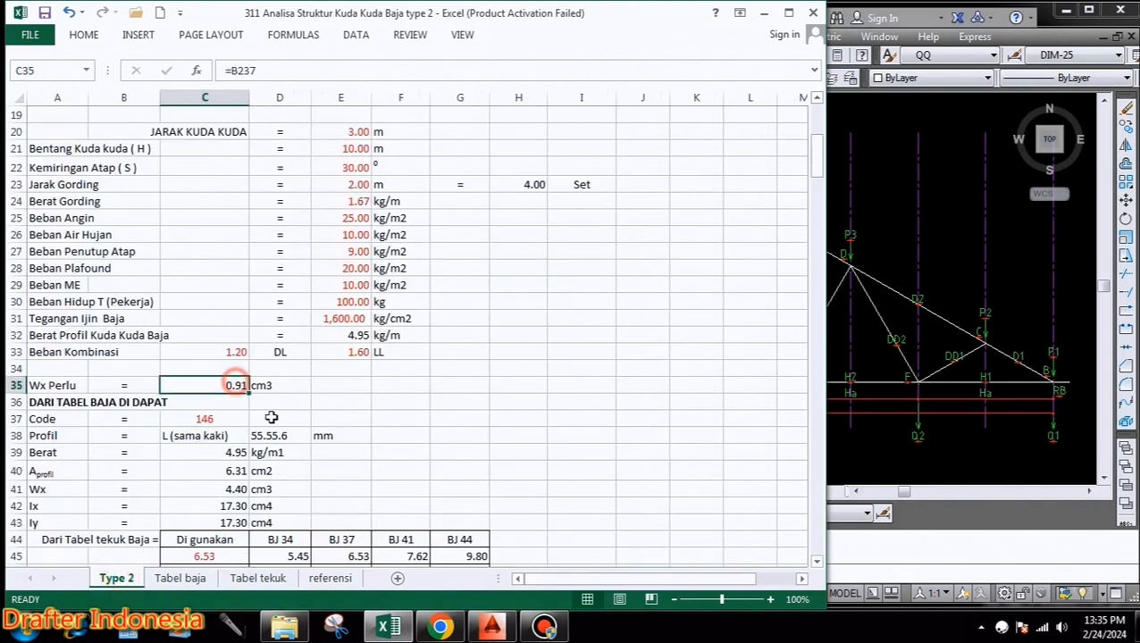
left_click(181, 579)
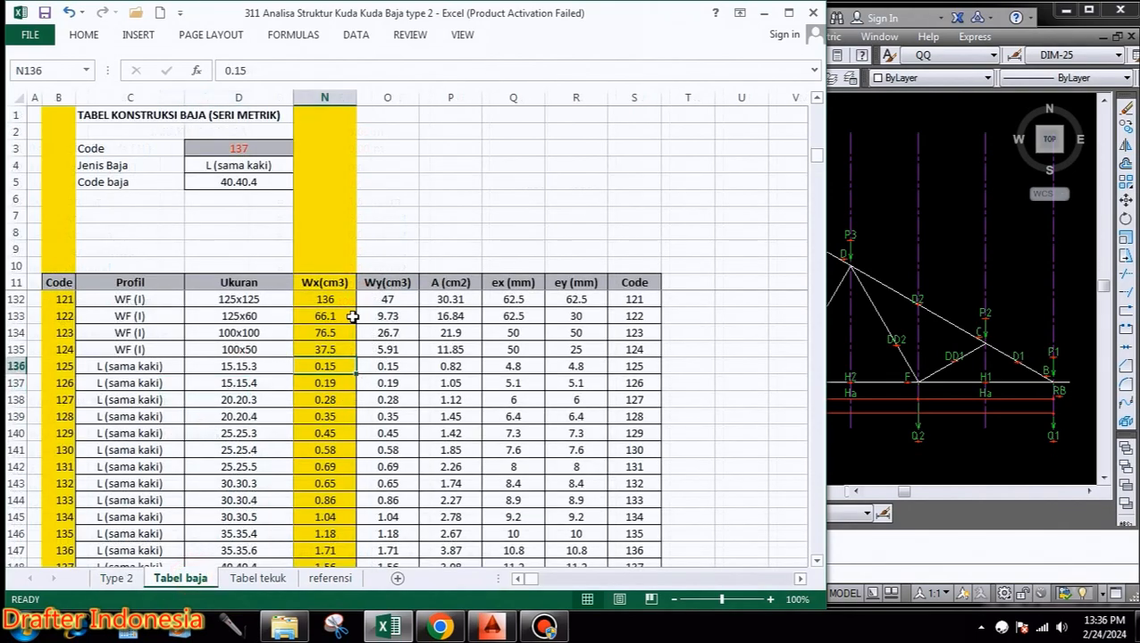
scroll(354, 390, "down", 2)
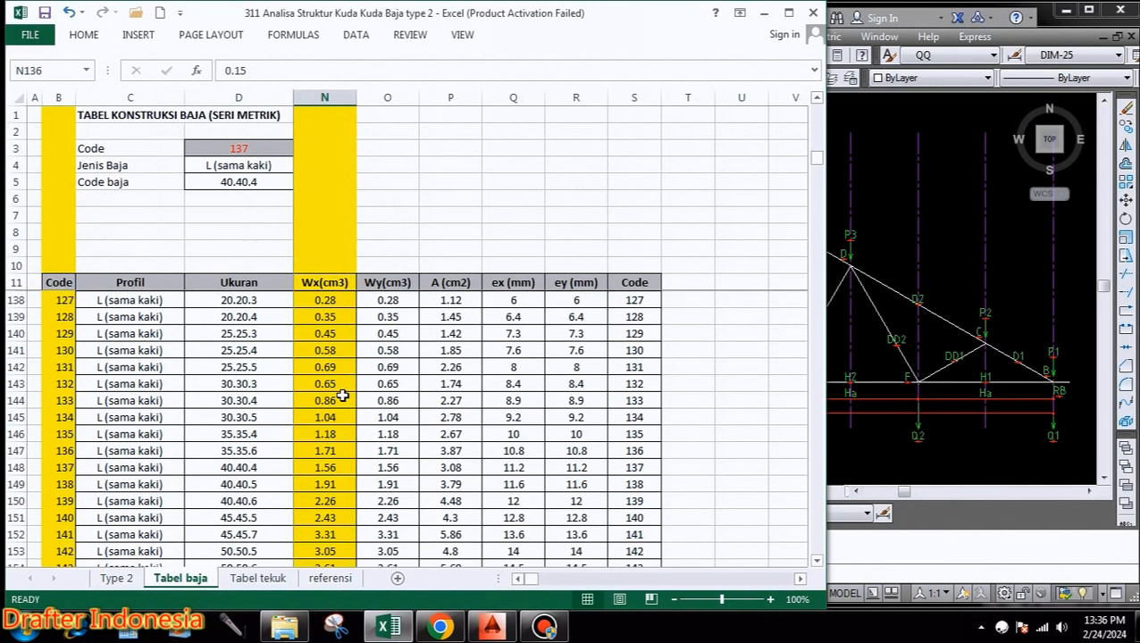
left_click(336, 403)
left_click(337, 417)
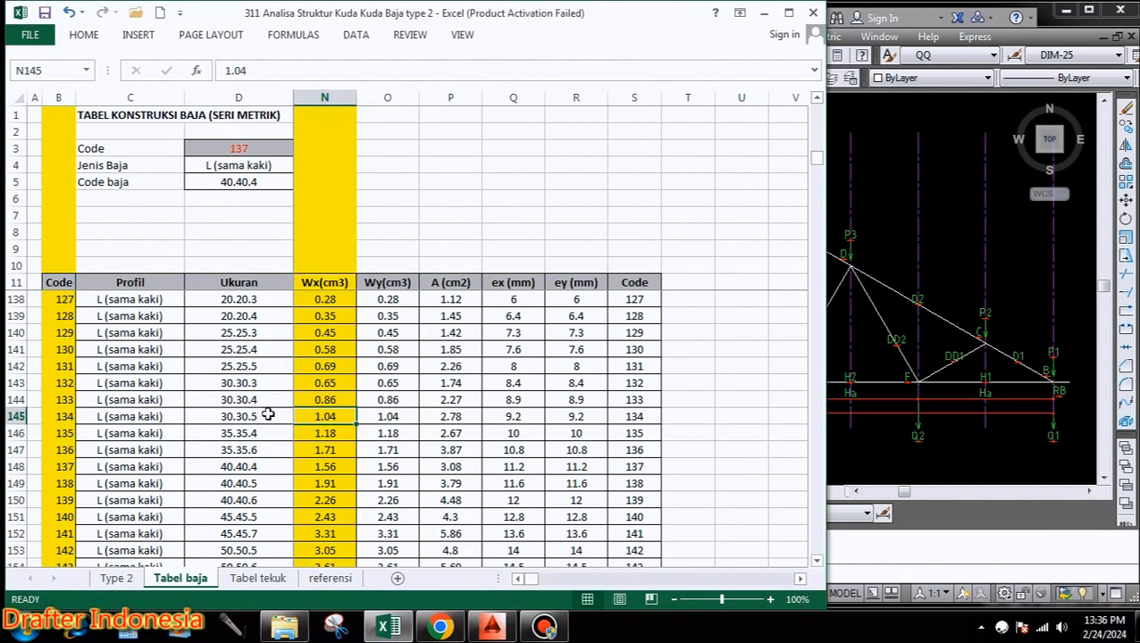
Compare the small L (sama kaki) sizes around 30.30.3 to 30.30.5 and pick out the 40.40.4 profile, code 137.
left_click(261, 380)
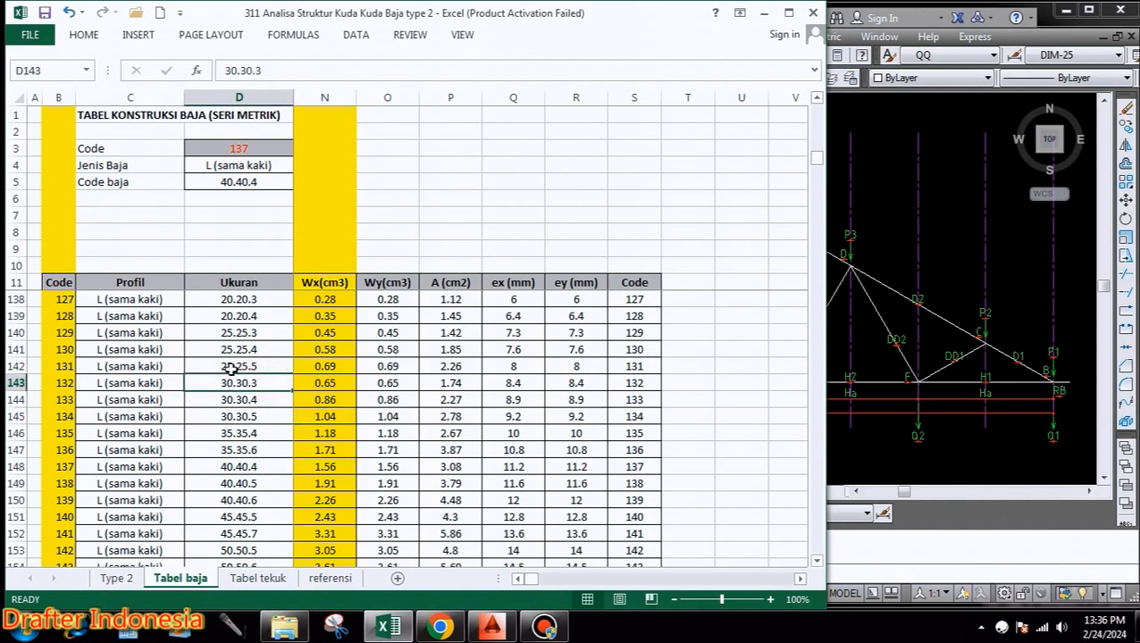
scroll(273, 324, "up", 1)
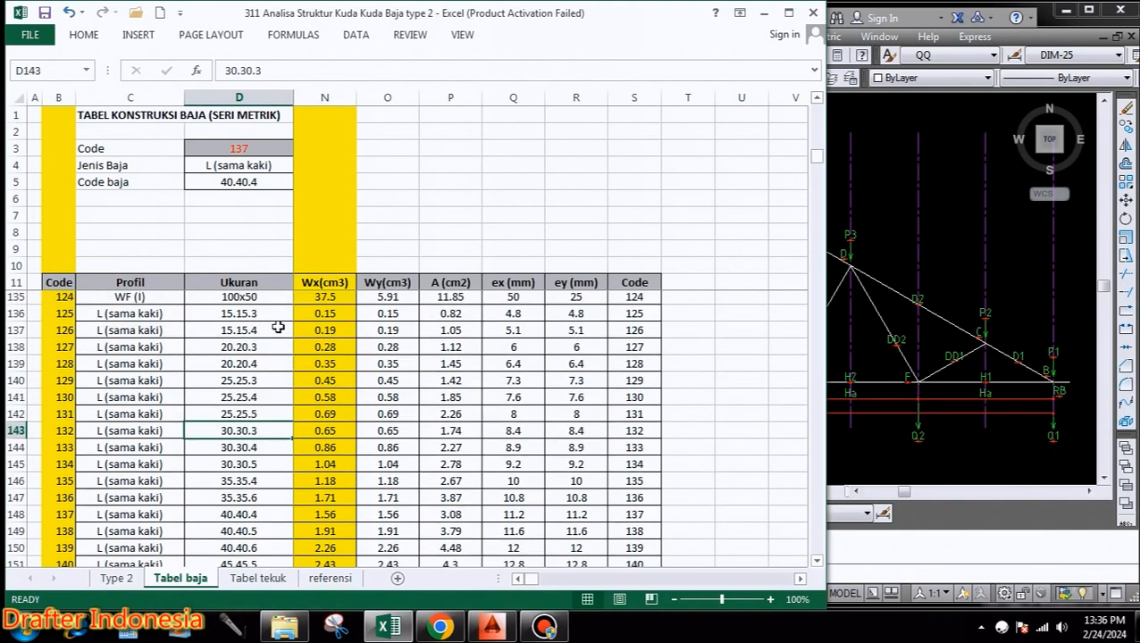
scroll(276, 353, "down", 2)
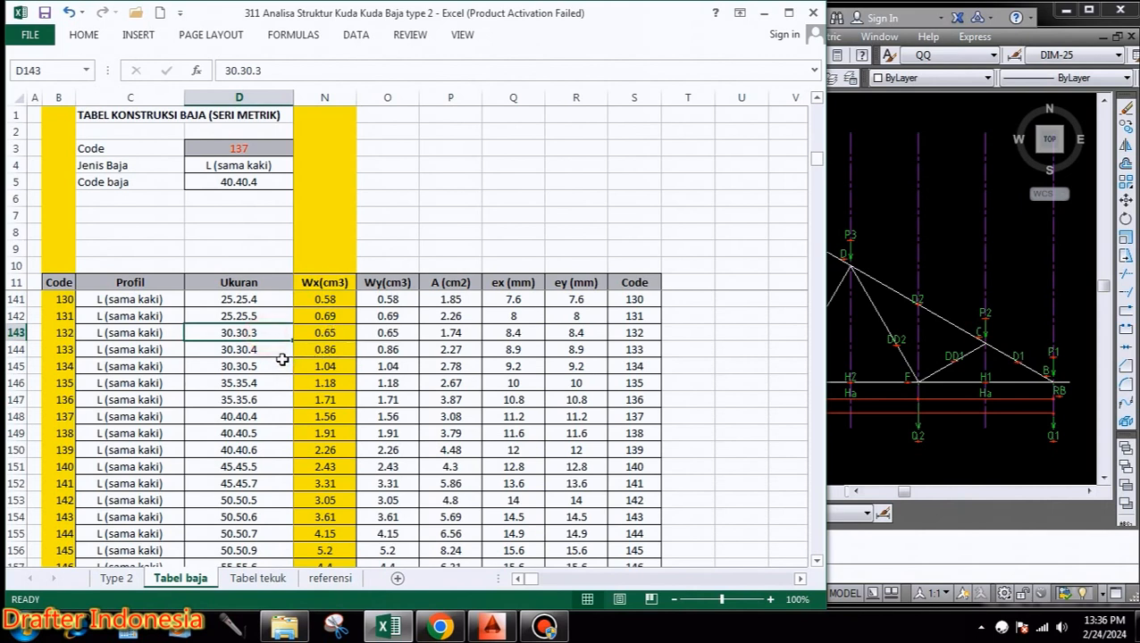
left_click(324, 366)
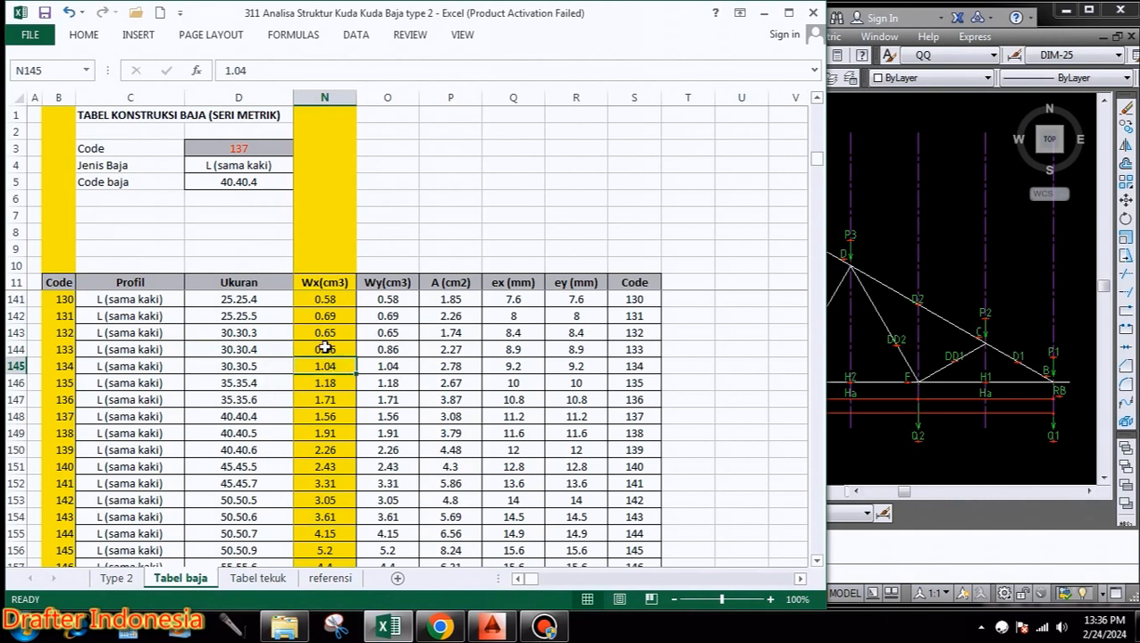
left_click(268, 416)
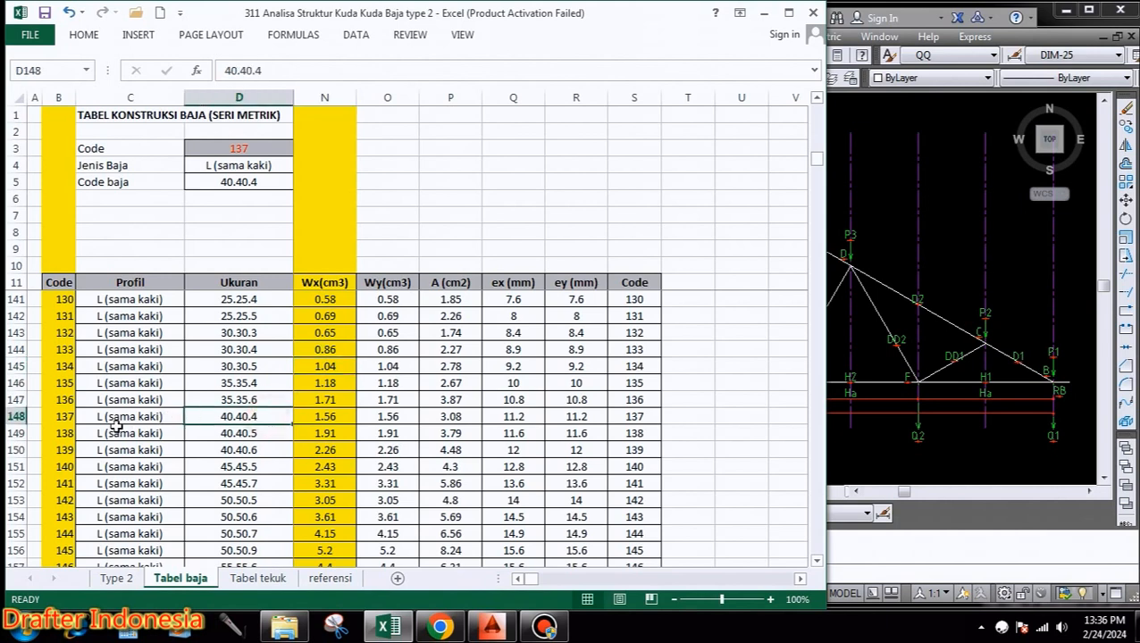
left_click(18, 416)
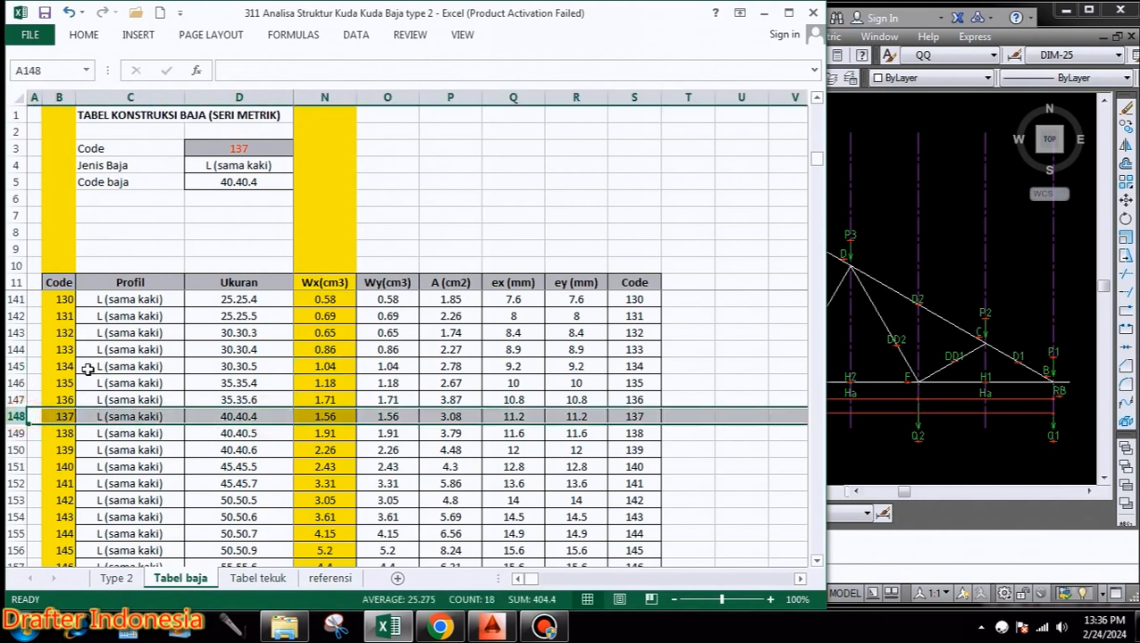
left_click(49, 417)
Set the profile code in C37 of the Type 2 sheet to 137.
left_click(116, 578)
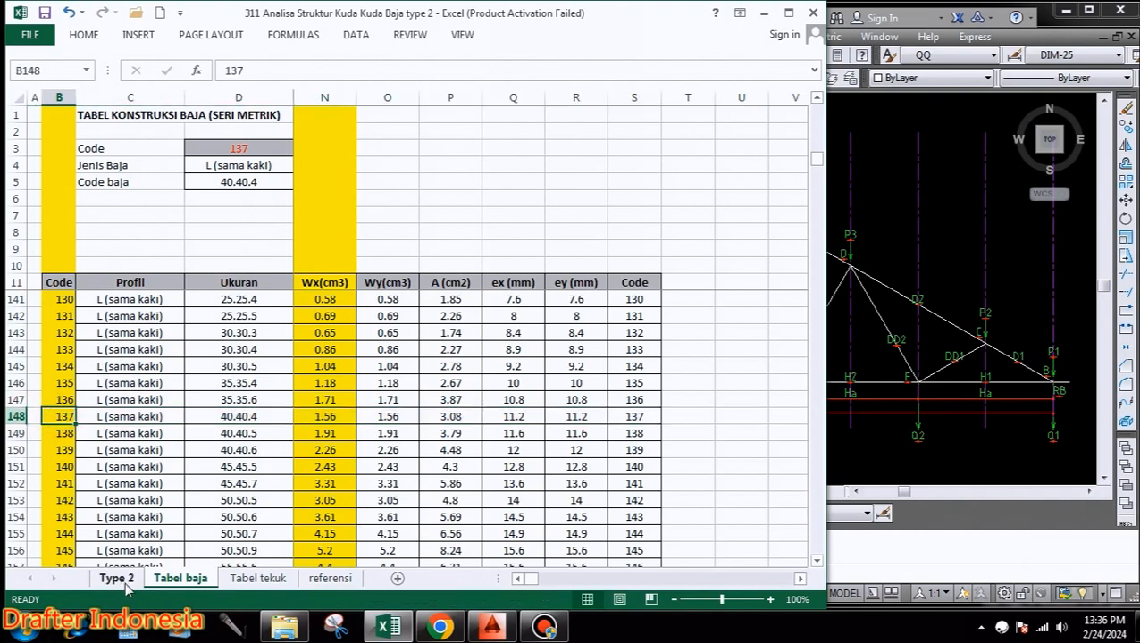
left_click(212, 421)
type("137")
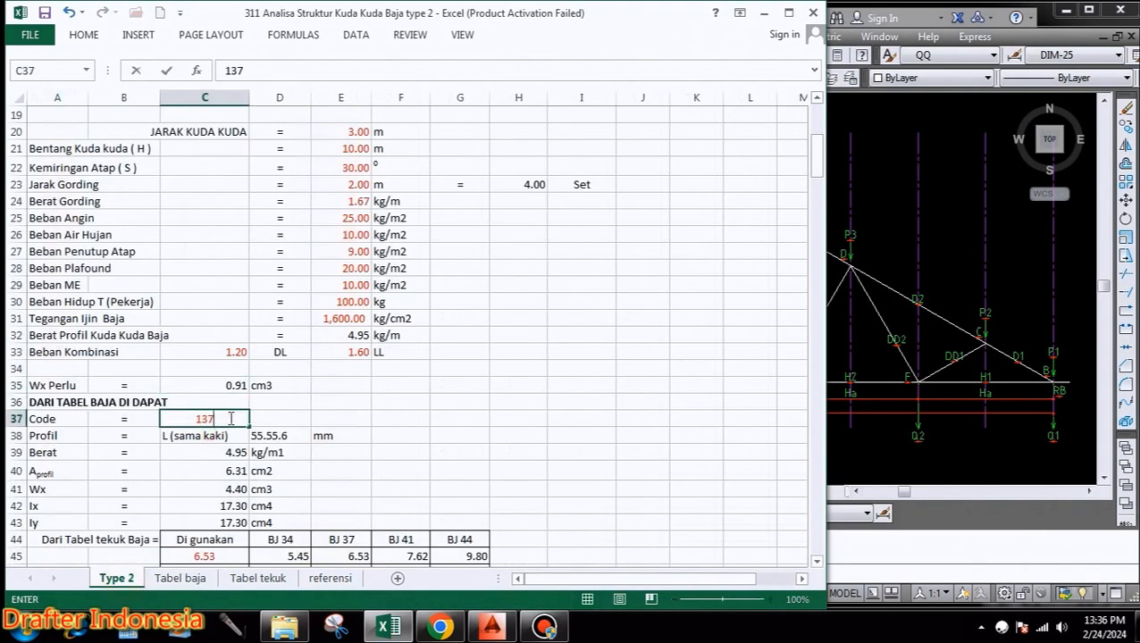
key("Return")
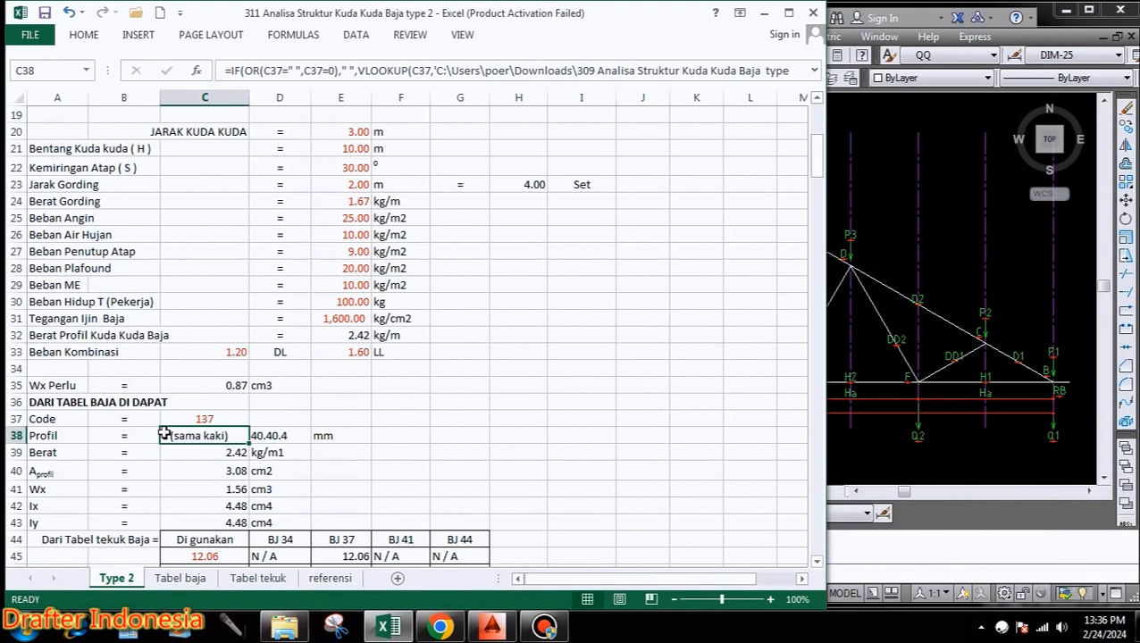
Examine the chosen profile's size, weight (Berat), area, Wx, Ix and Iy with their units in rows 38 to 43.
left_click(289, 434)
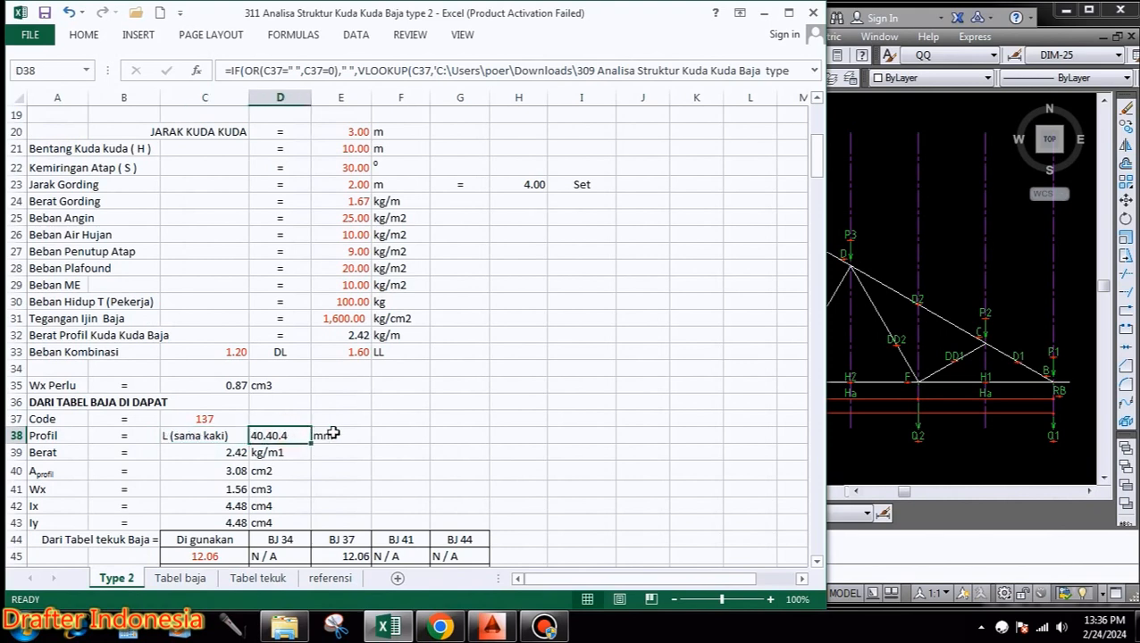
left_click(327, 434)
left_click(229, 451)
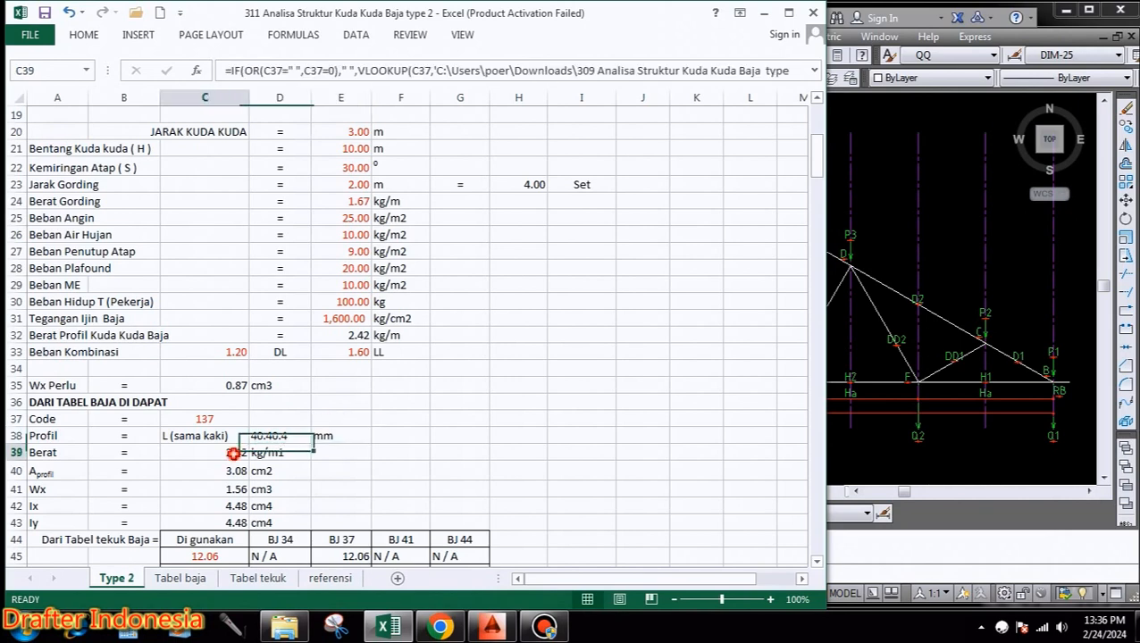
left_click(259, 454)
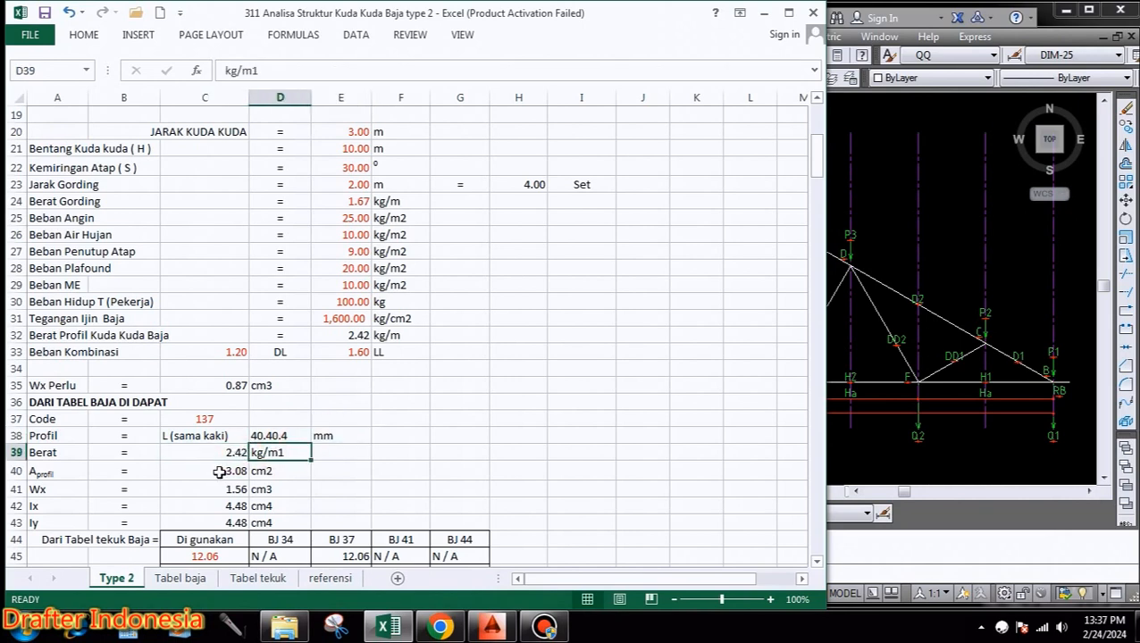
left_click(218, 472)
left_click(284, 470)
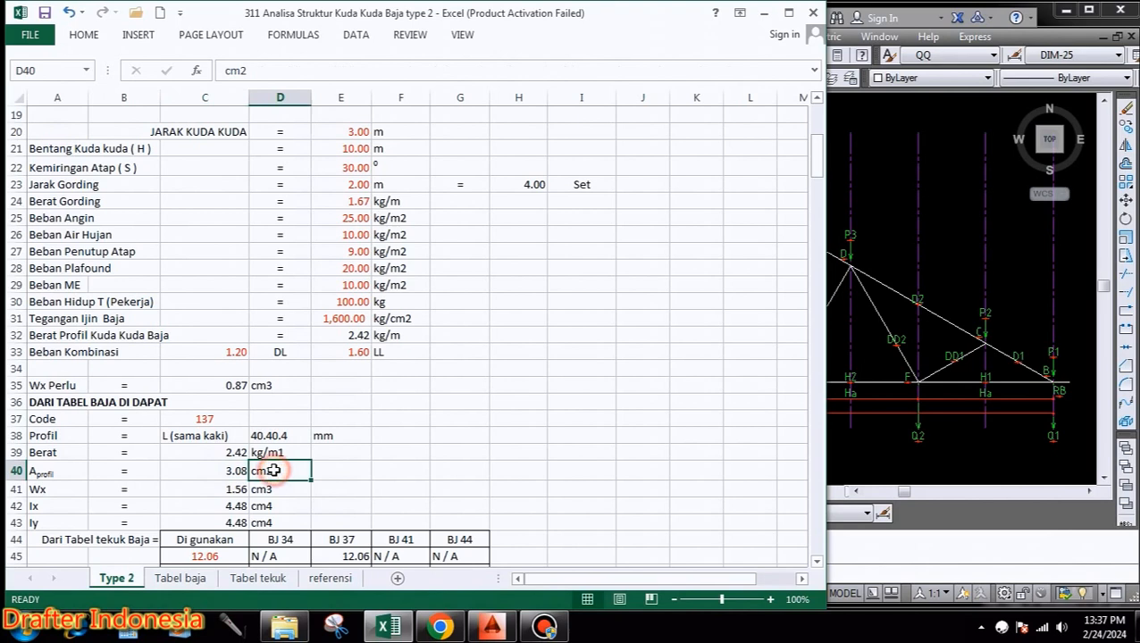
left_click(234, 489)
left_click(288, 490)
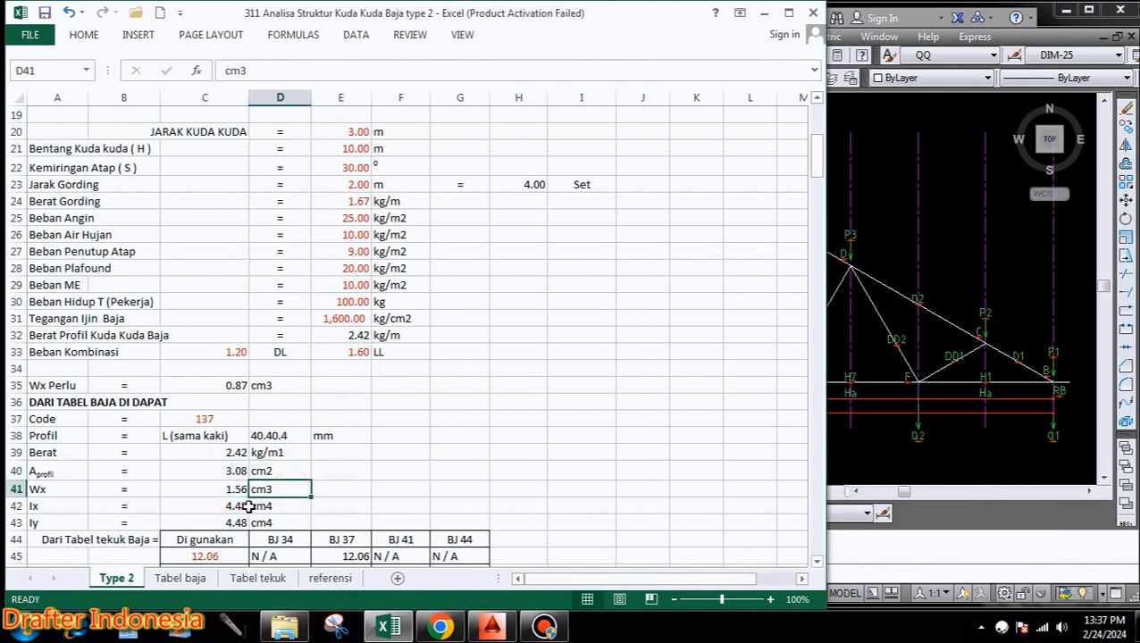
left_click(234, 506)
left_click(270, 507)
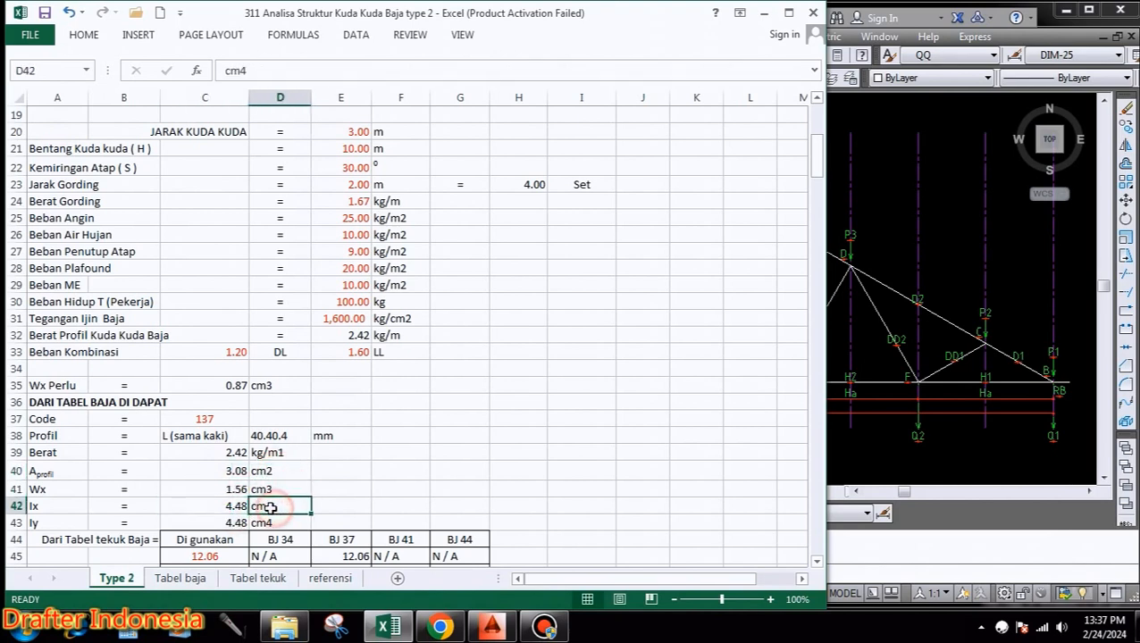
left_click(234, 523)
left_click(288, 523)
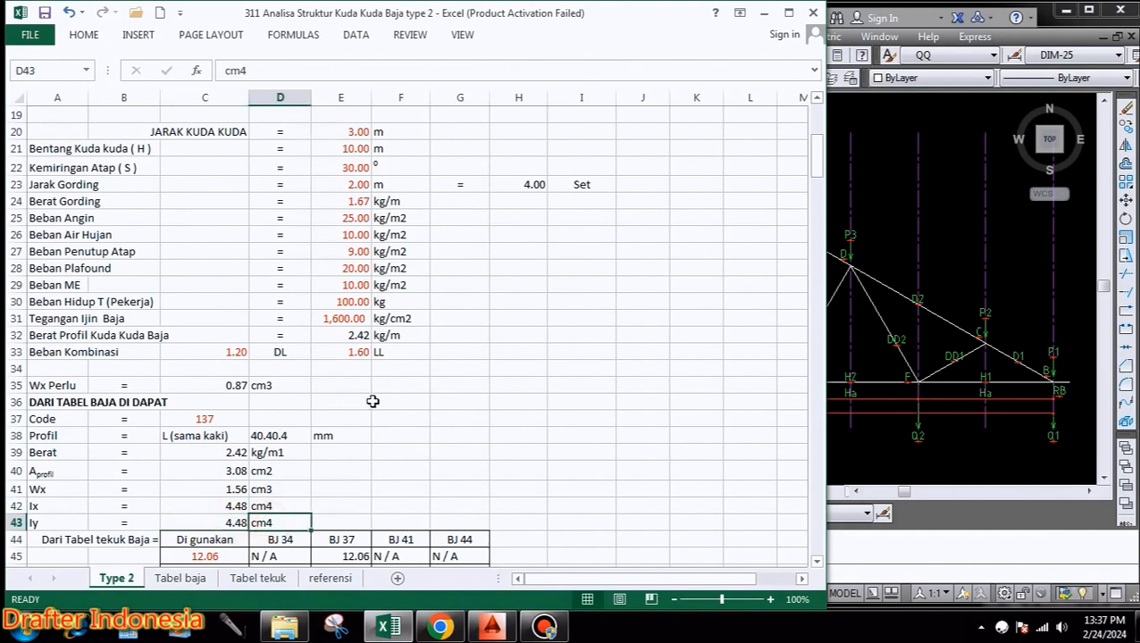
Examine the buckling factors for BJ 34, BJ 37, BJ 41 and BJ 44 in rows 45 and 46 of the Type 2 sheet.
scroll(373, 401, "down", 3)
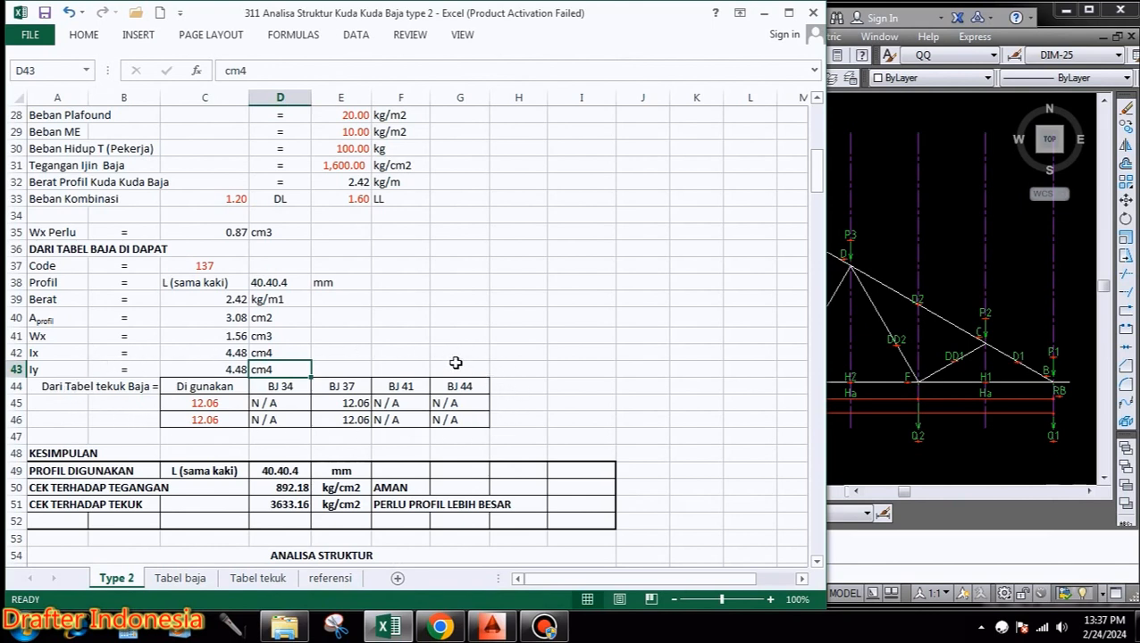
left_click(288, 403)
left_click(290, 419)
left_click(404, 401)
left_click(405, 423)
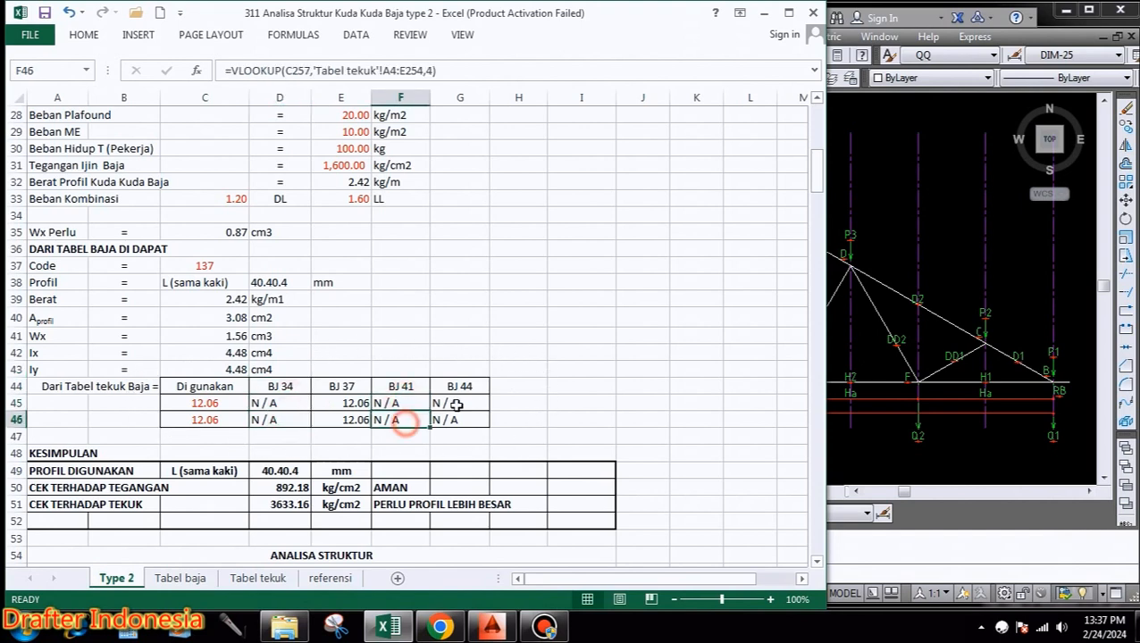
left_click(459, 399)
left_click(461, 416)
left_click(365, 403)
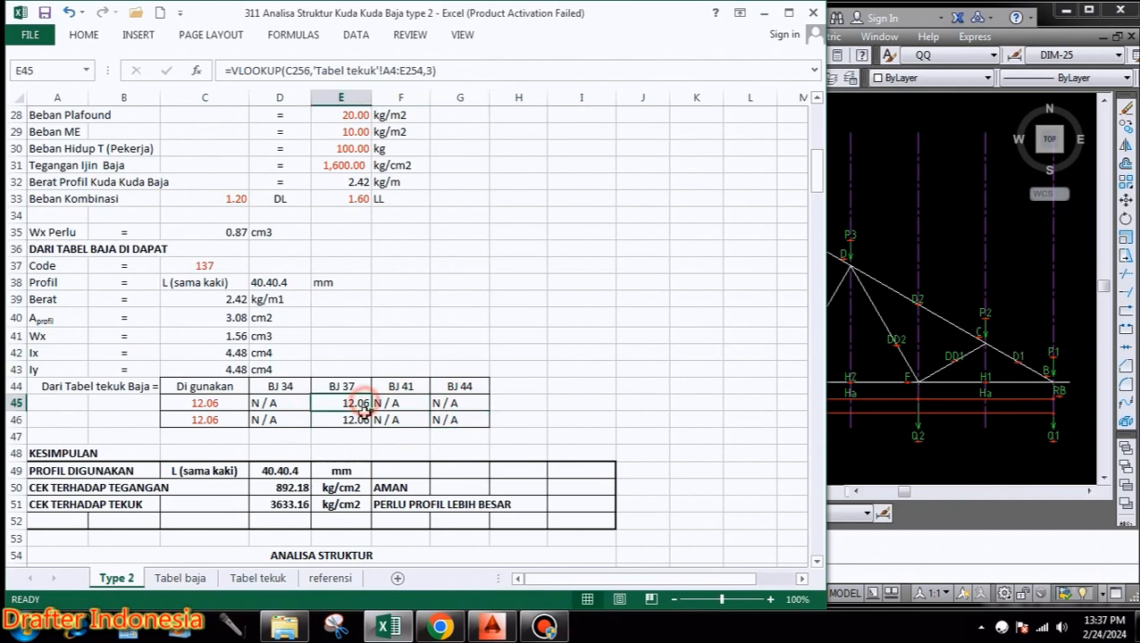
left_click(359, 422)
left_click(357, 401)
left_click(357, 424)
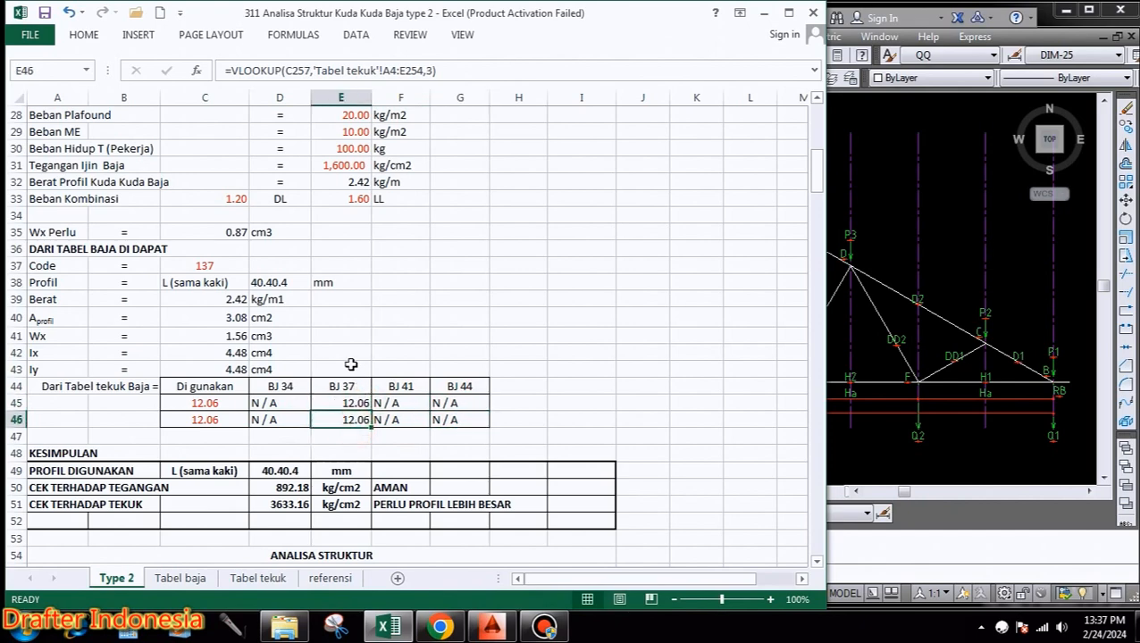
Compare the allowable steel stress (Tegangan Ijin Baja) in E31 with the BJ steel grade headings in row 44 to identify the matching grade.
scroll(354, 370, "up", 5)
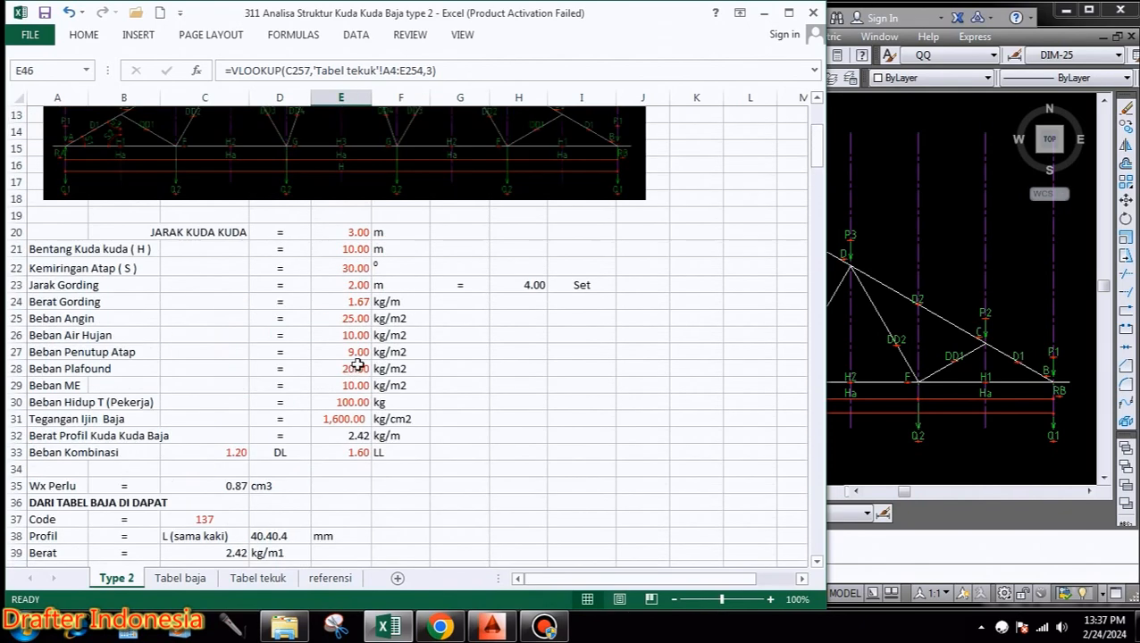
scroll(355, 409, "down", 1)
left_click(346, 370)
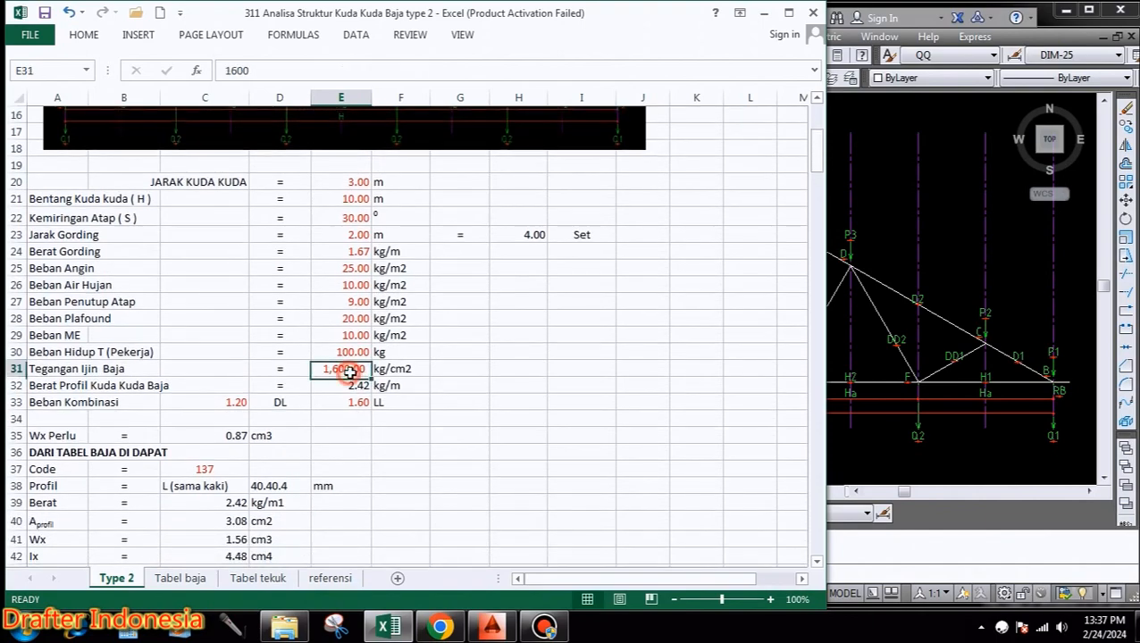
scroll(348, 375, "down", 3)
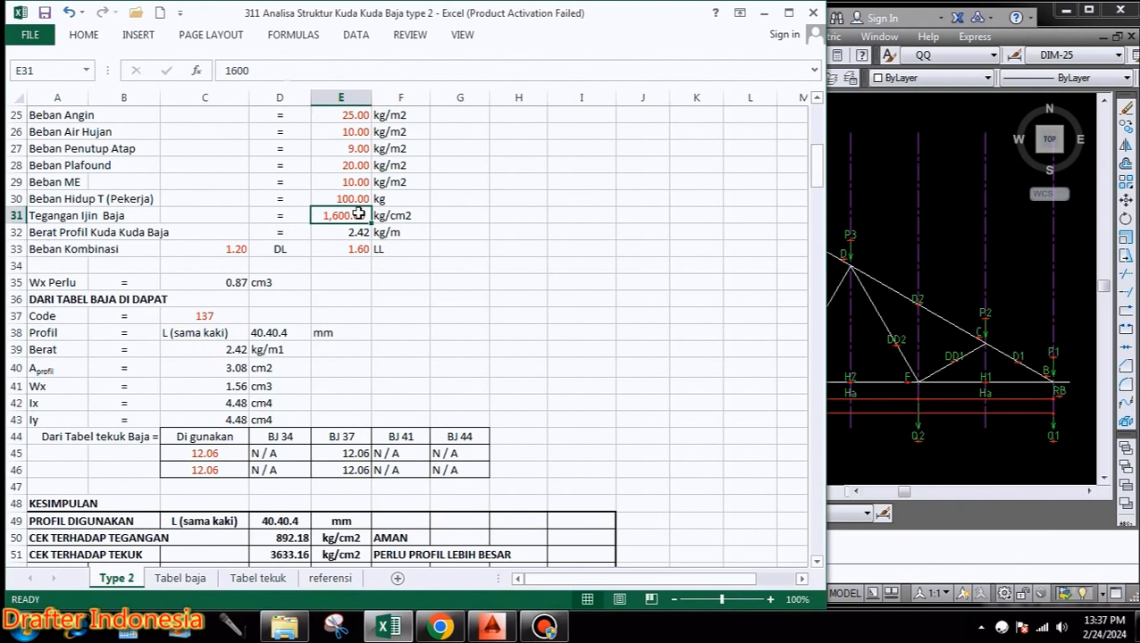
left_click(279, 434)
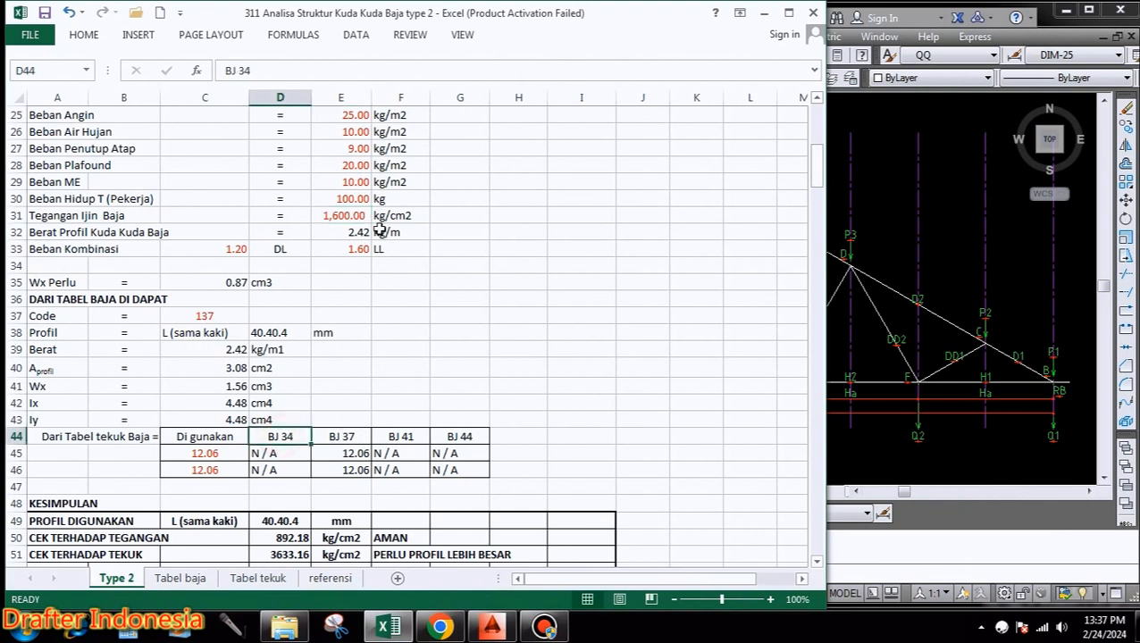
left_click(415, 437)
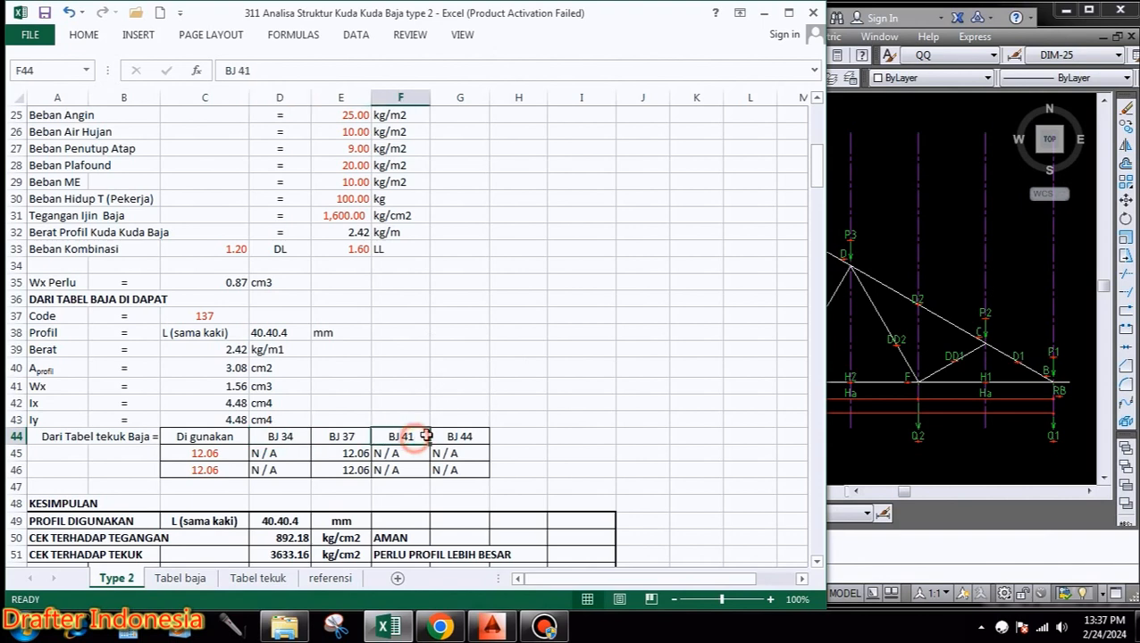
left_click(357, 217)
left_click(471, 439)
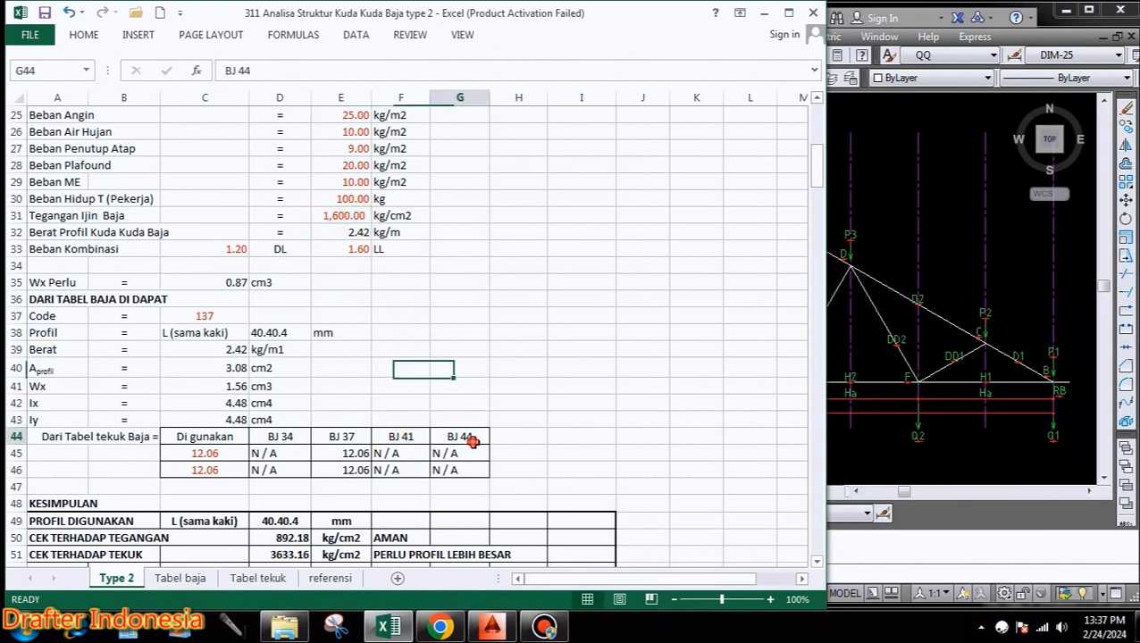
left_click(350, 215)
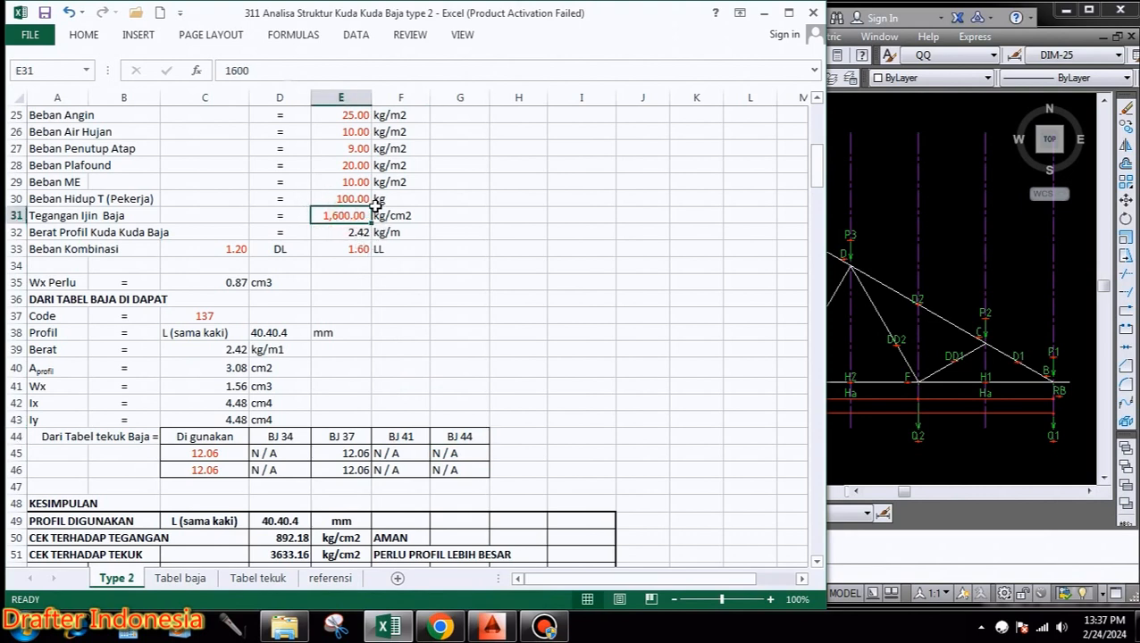
left_click(339, 436)
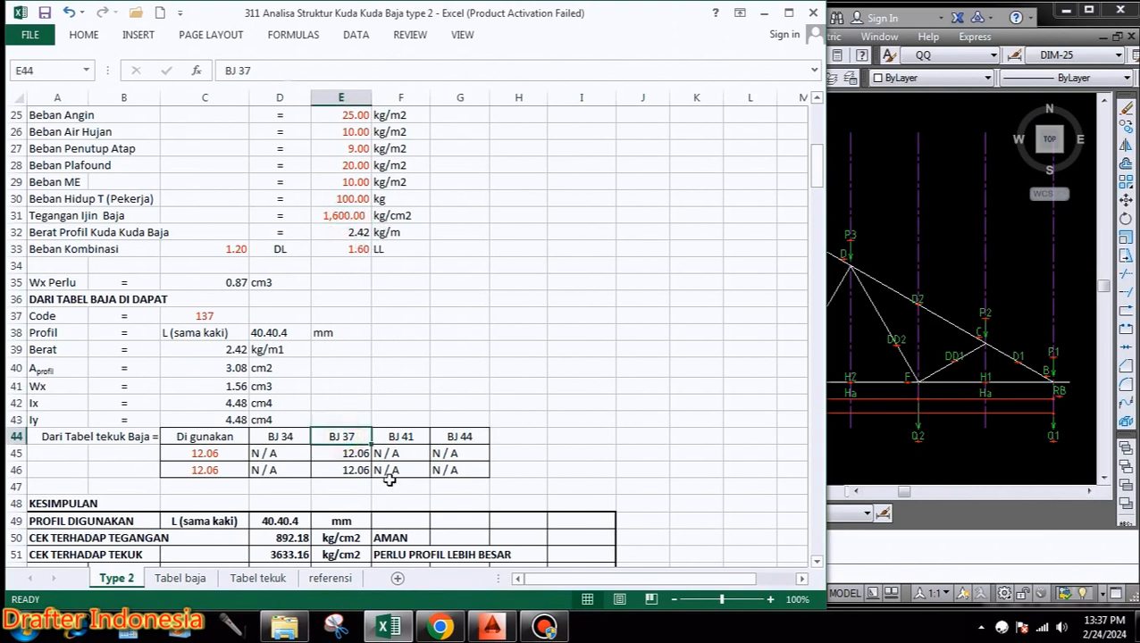
Link the Di gunakan buckling factors to the BJ 37 column, with =E45 in C45 and =E46 in C46.
left_click(211, 452)
left_click(350, 452)
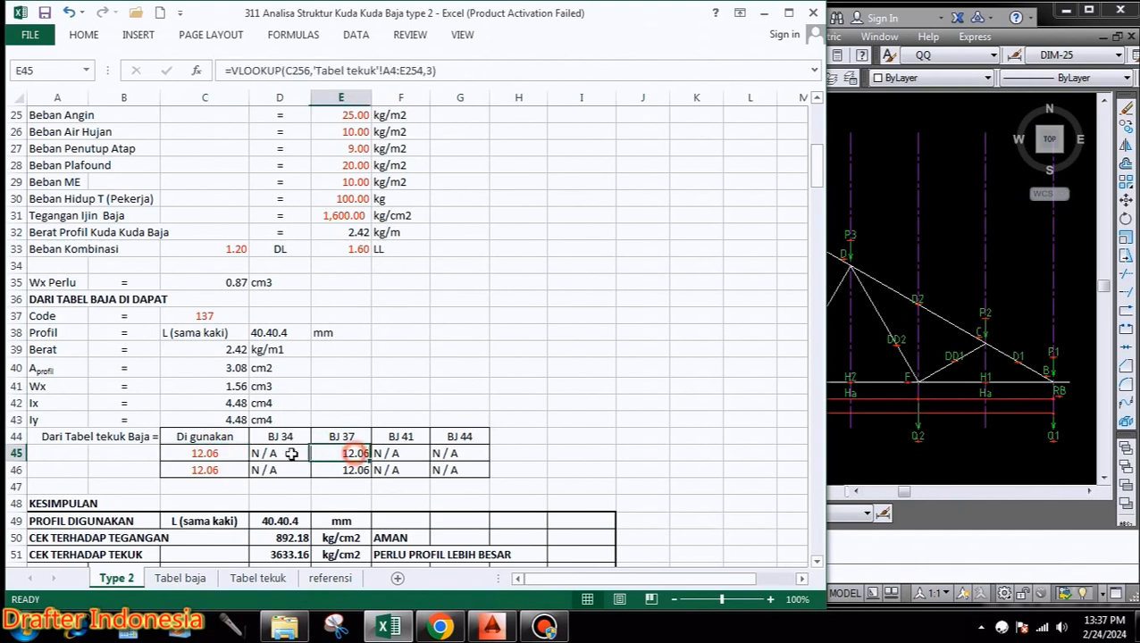
left_click(211, 453)
type("1")
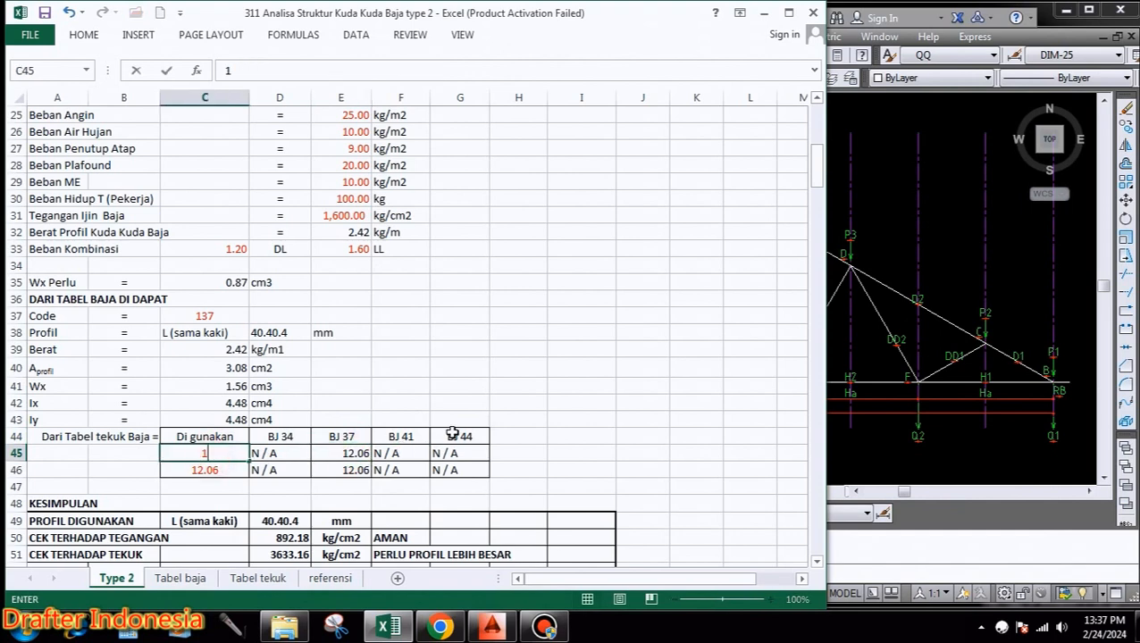
key("Escape")
type("=")
left_click(365, 452)
key("Return")
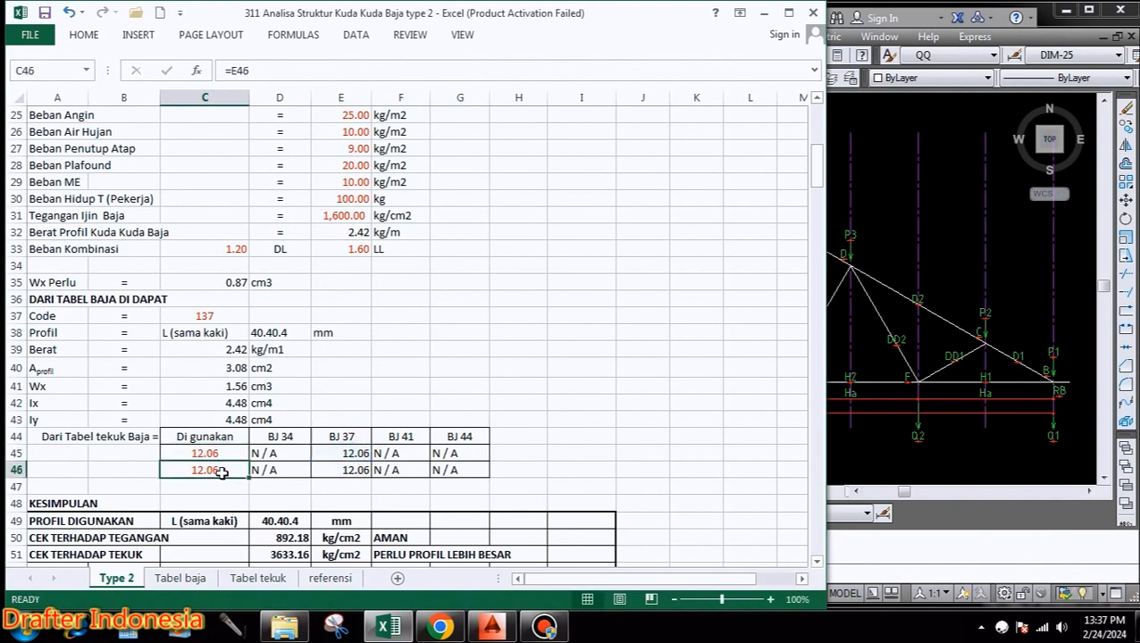
type("=")
left_click(348, 470)
key("Return")
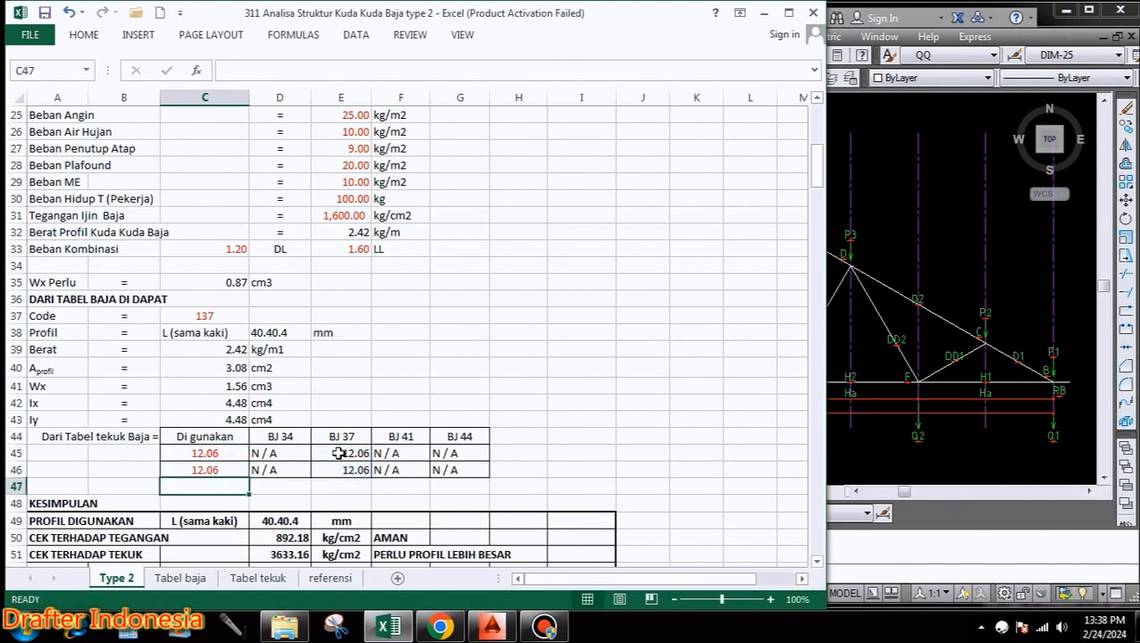
Go through each steel grade column from BJ 34 to BJ 44, checking its heading and lookup formulas in rows 45 and 46.
left_click(292, 434)
key("Down")
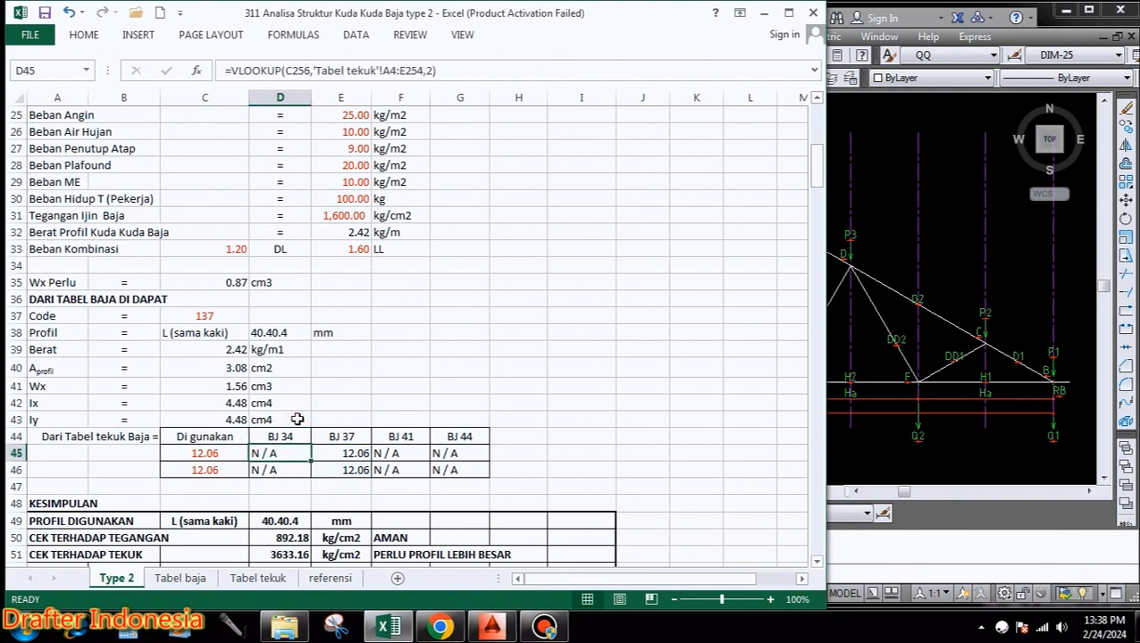
key("Down")
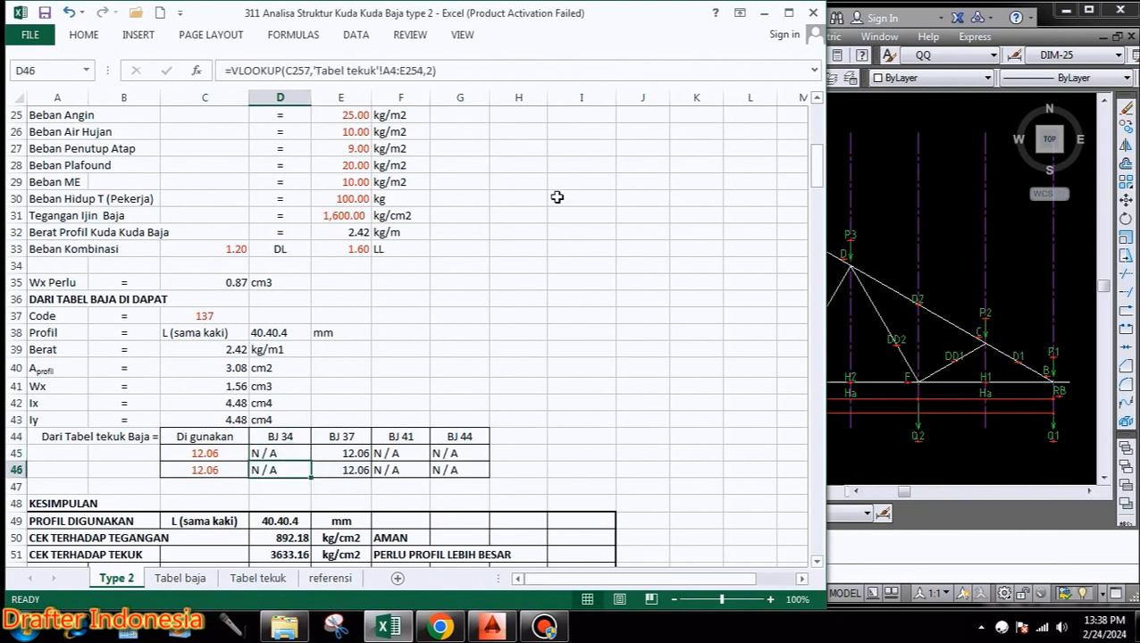
left_click(343, 436)
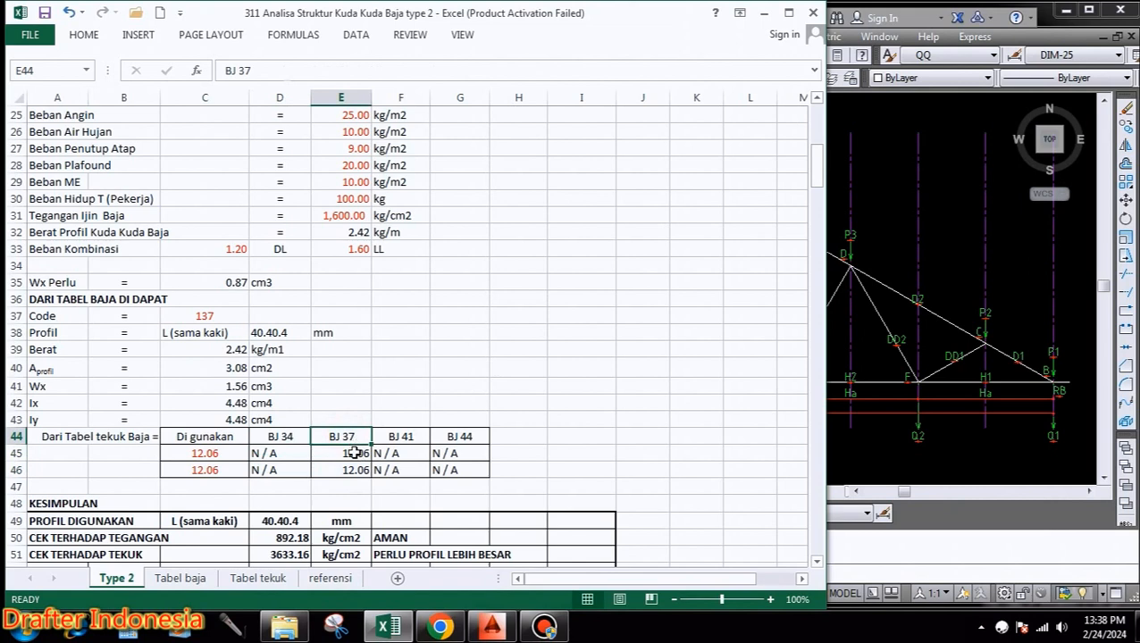
left_click(354, 453)
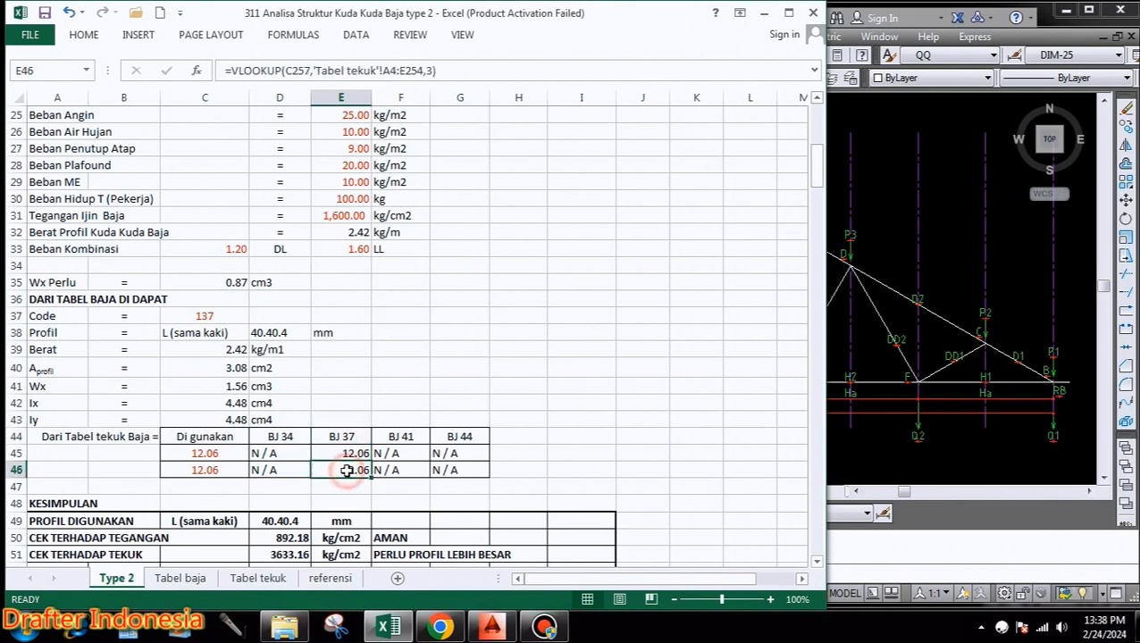
left_click(403, 438)
left_click(410, 452)
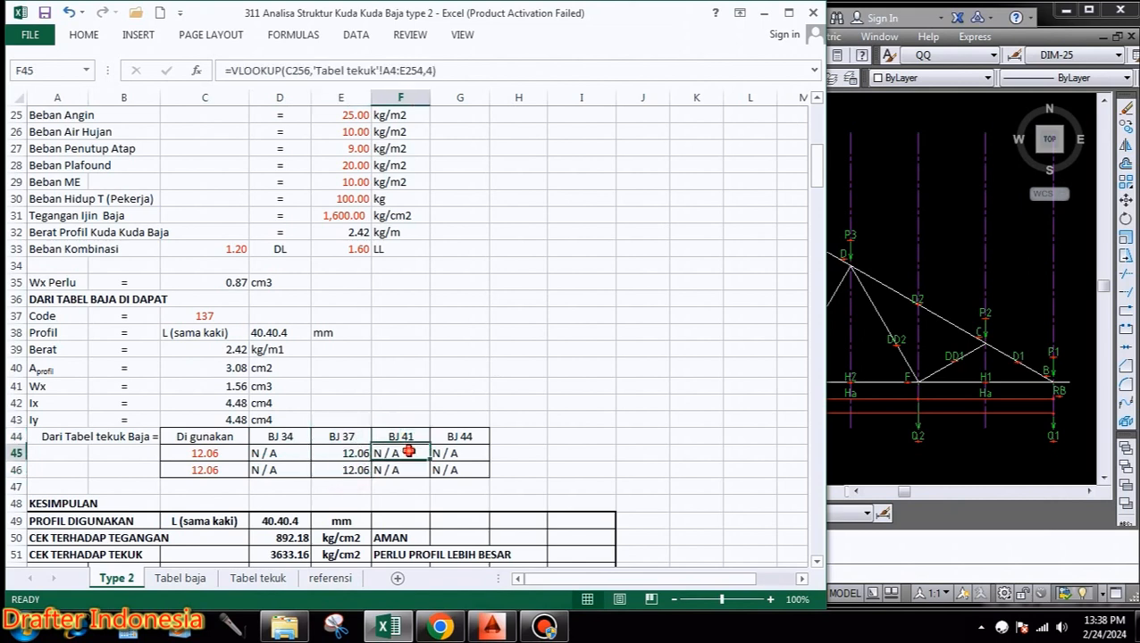
left_click(403, 469)
left_click(471, 439)
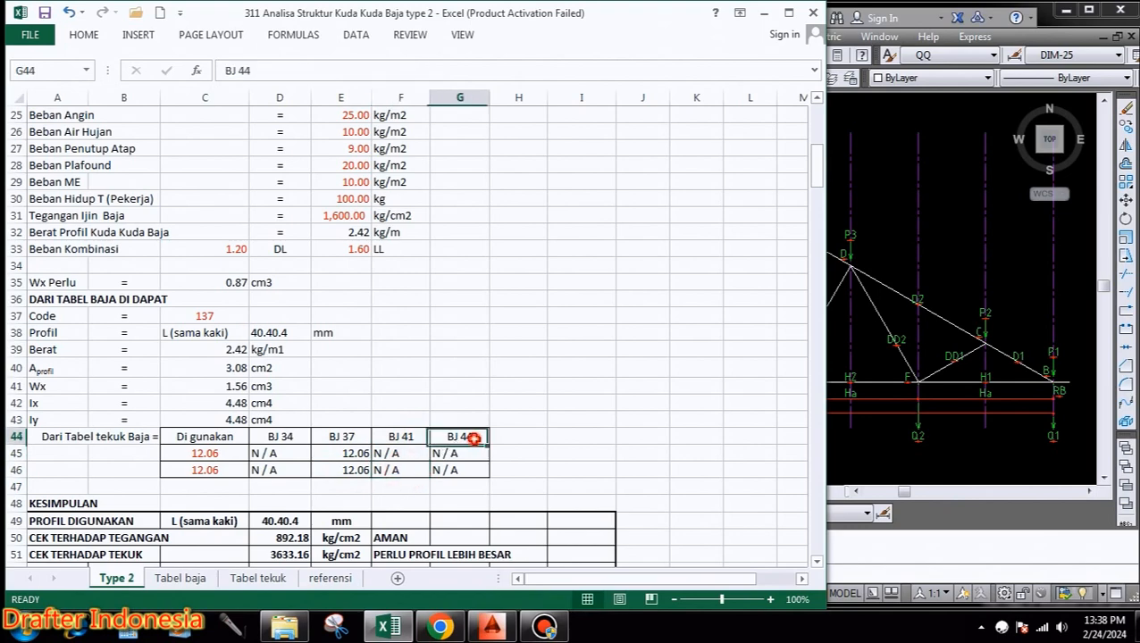
left_click(479, 452)
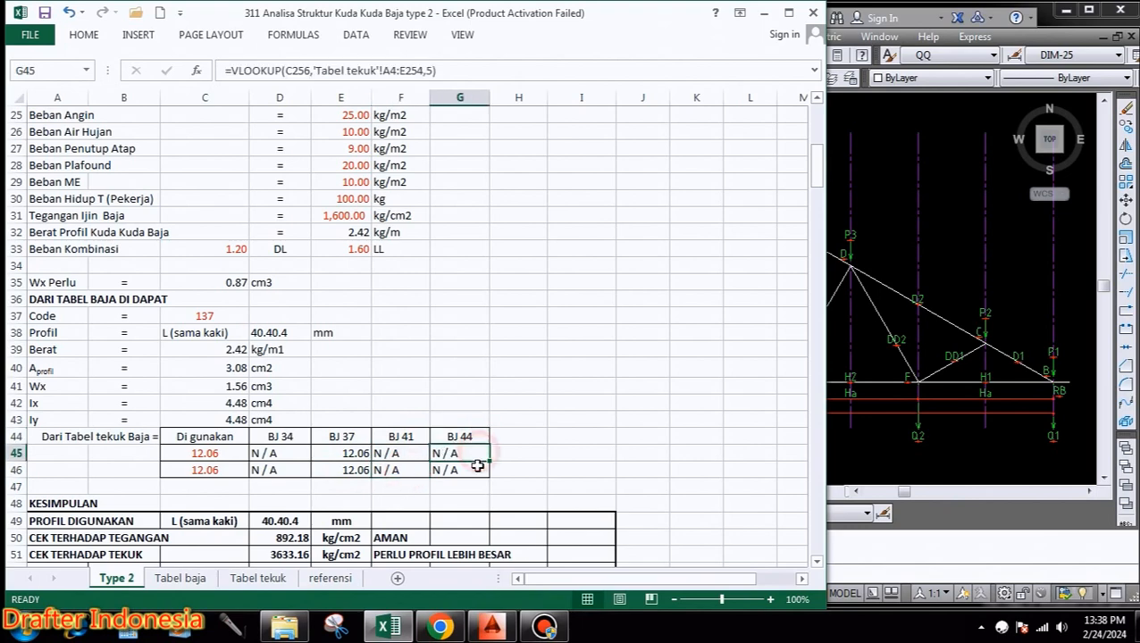
left_click(471, 469)
Review the KESIMPULAN table's profile used, stress check (CEK TERHADAP TEGANGAN) and buckling check (CEK TERHADAP TEKUK), including units and verdicts.
scroll(494, 362, "down", 2)
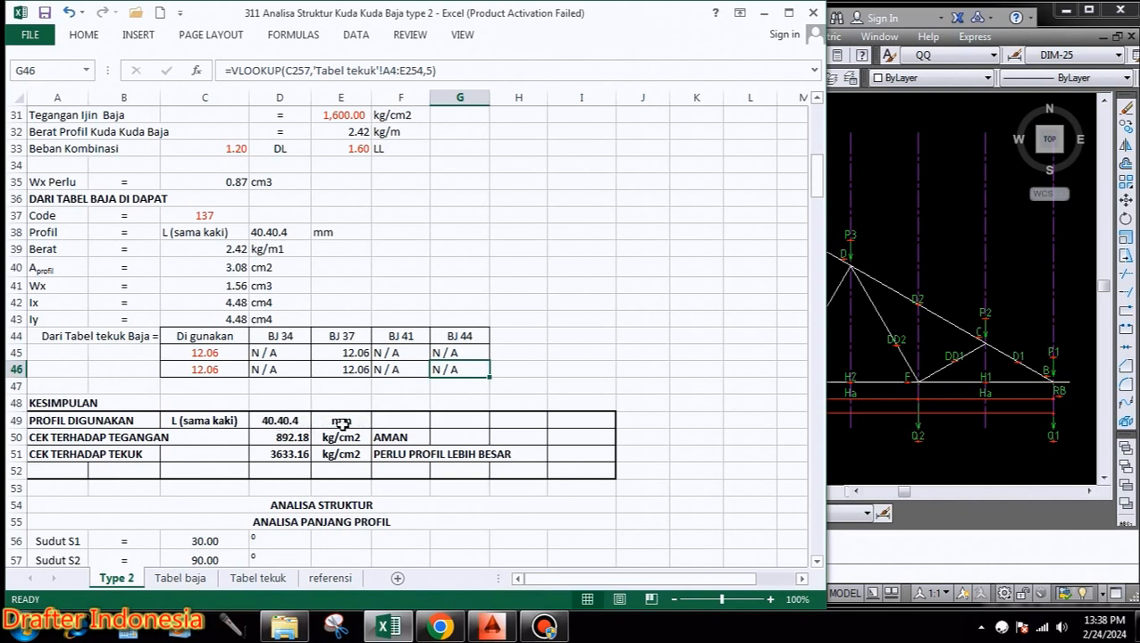
left_click(209, 420)
left_click(282, 421)
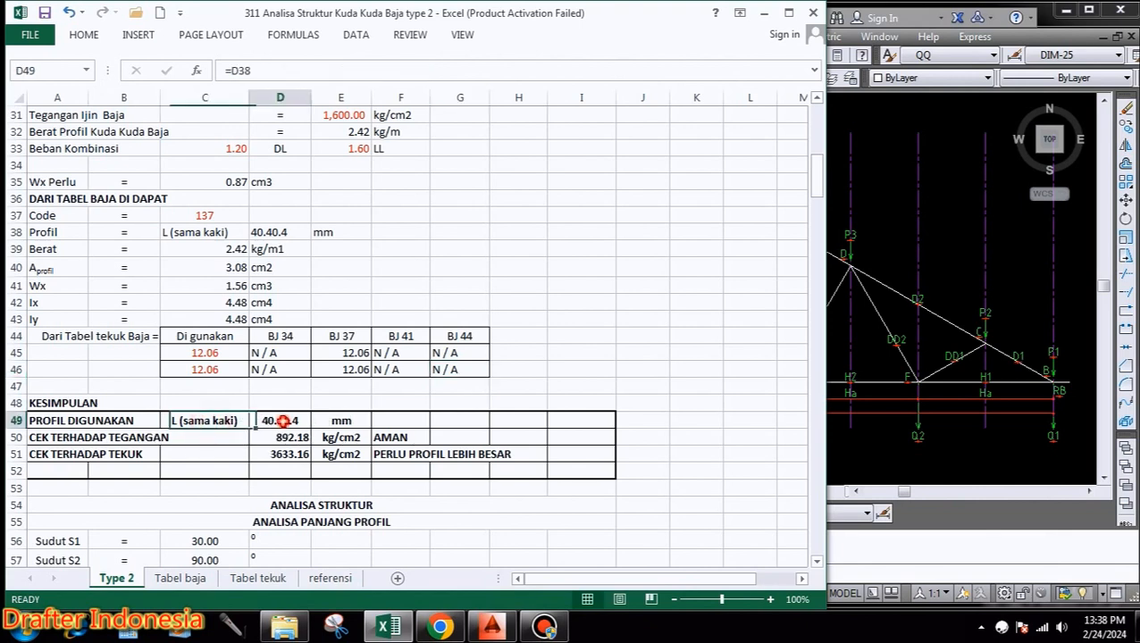
left_click(348, 419)
left_click(150, 439)
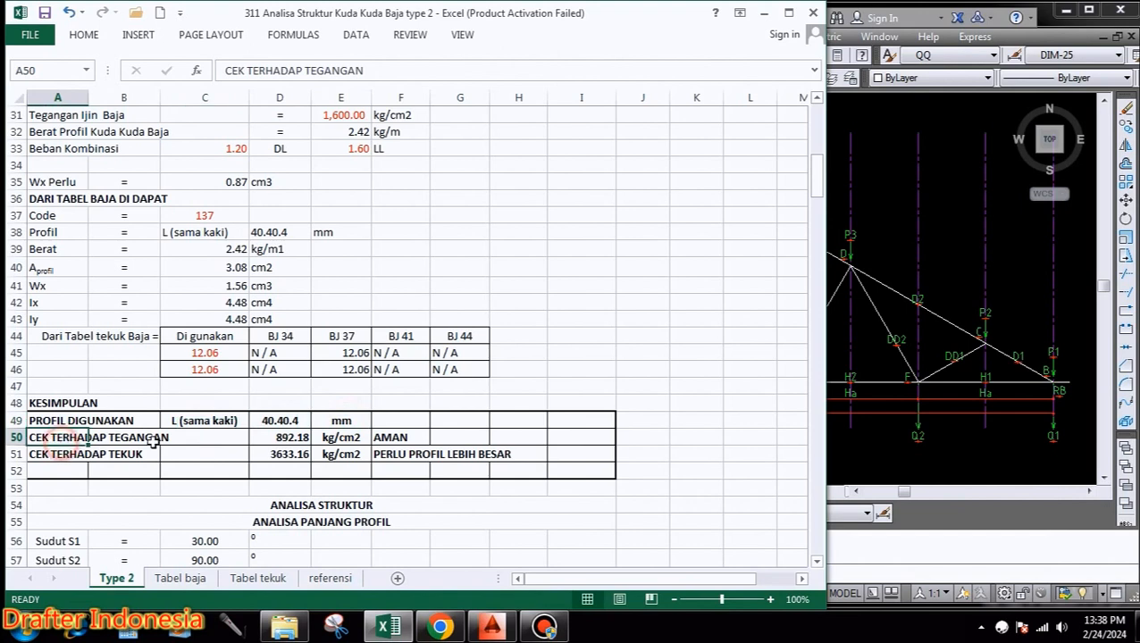
left_click(303, 438)
left_click(343, 438)
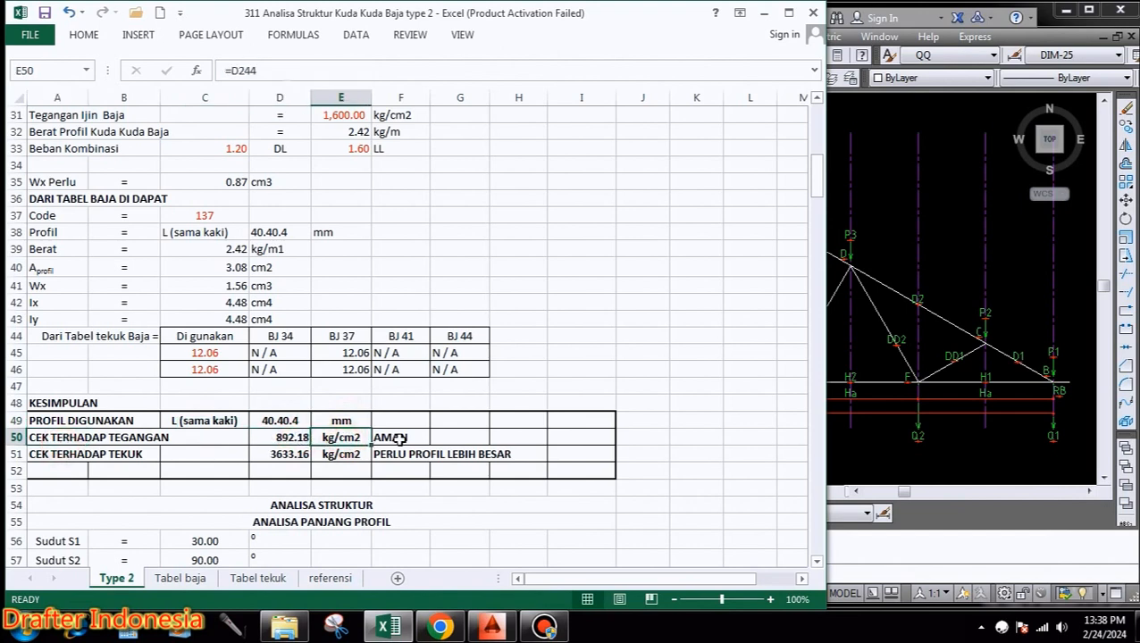
left_click(399, 437)
left_click(55, 454)
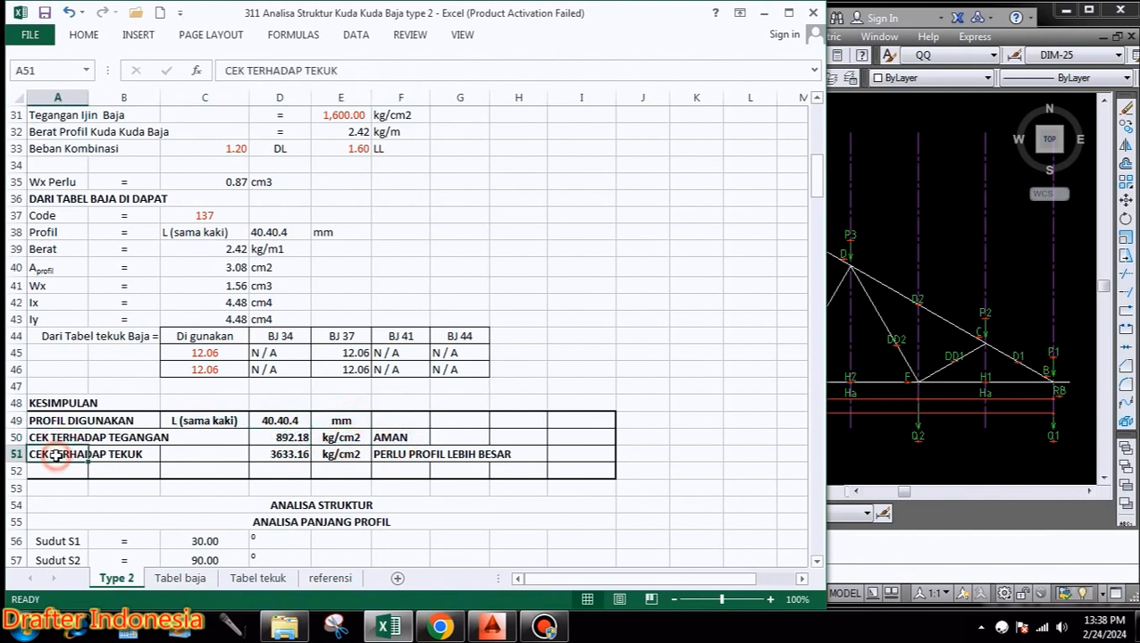
left_click(287, 455)
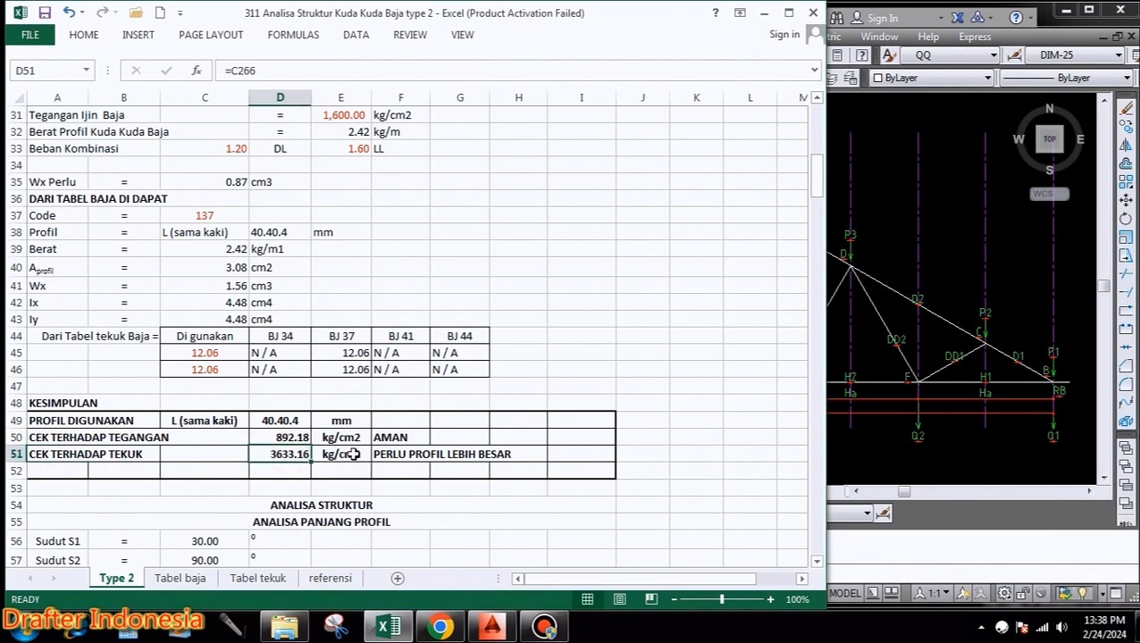
left_click(338, 457)
left_click(411, 453)
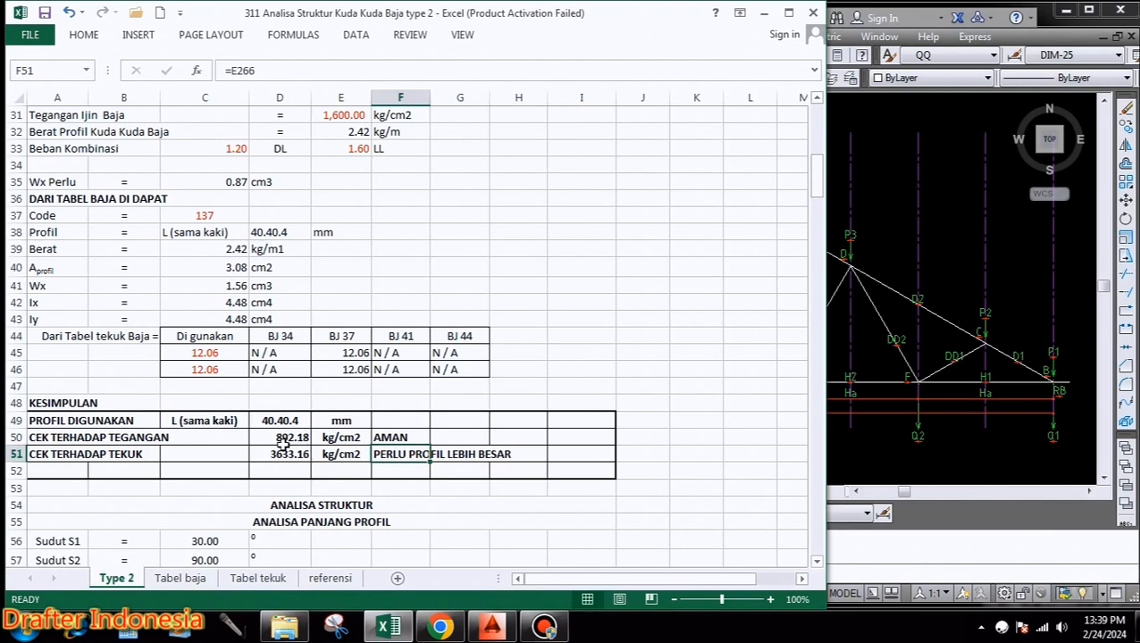
Pick the larger L (sama kaki) 50.50.5 profile in Tabel baja and set the profile code in C37 of the Type 2 sheet to 142.
left_click(182, 578)
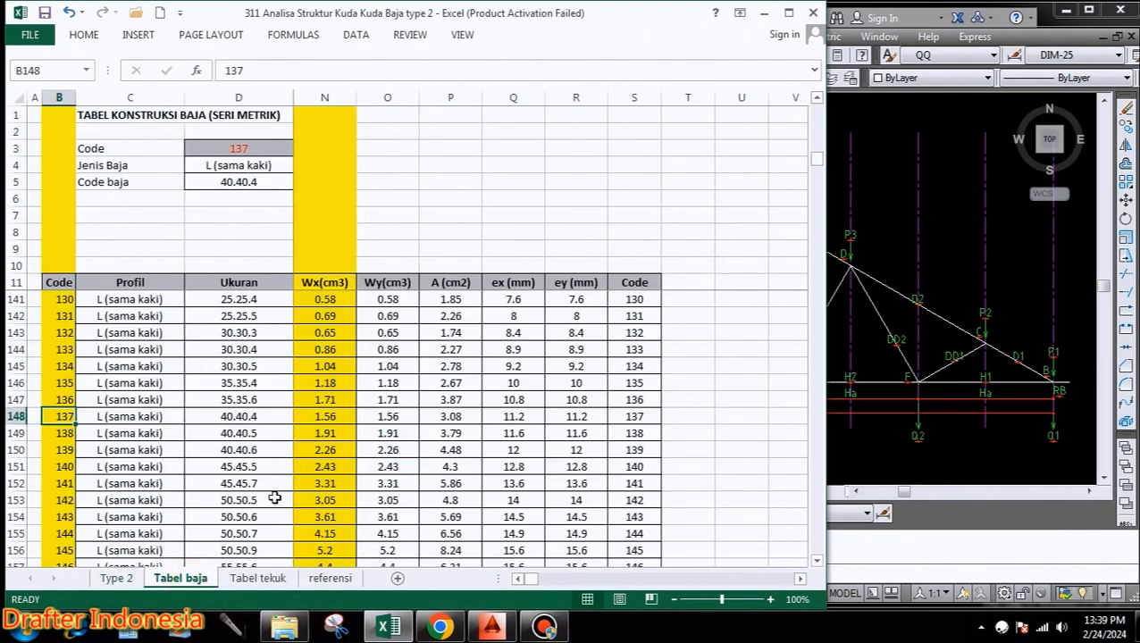
left_click(17, 501)
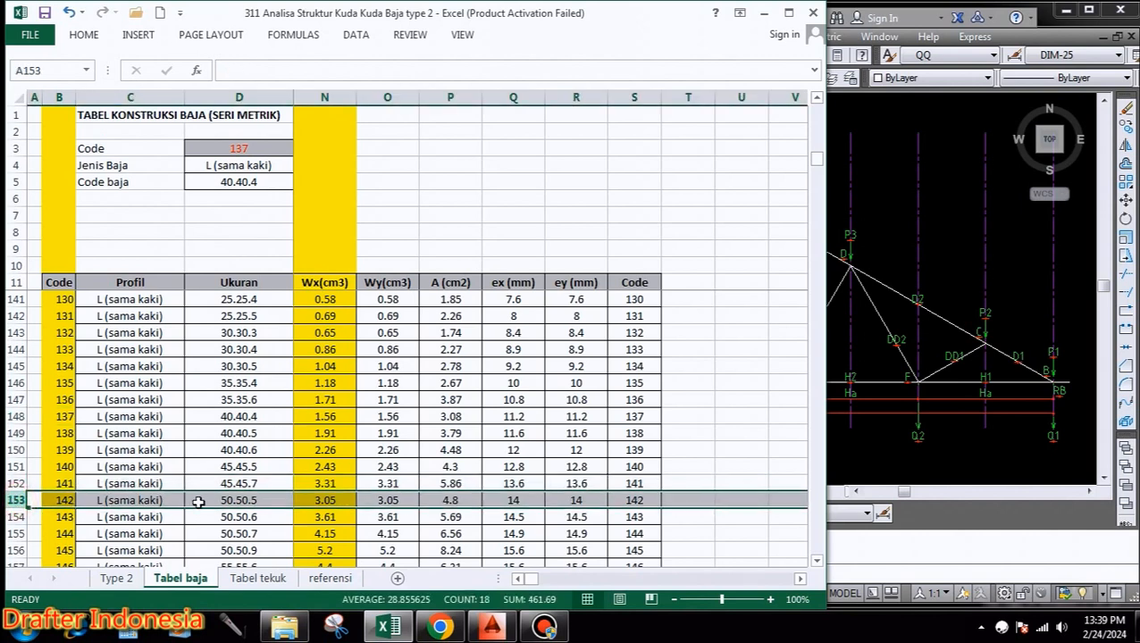
left_click(71, 500)
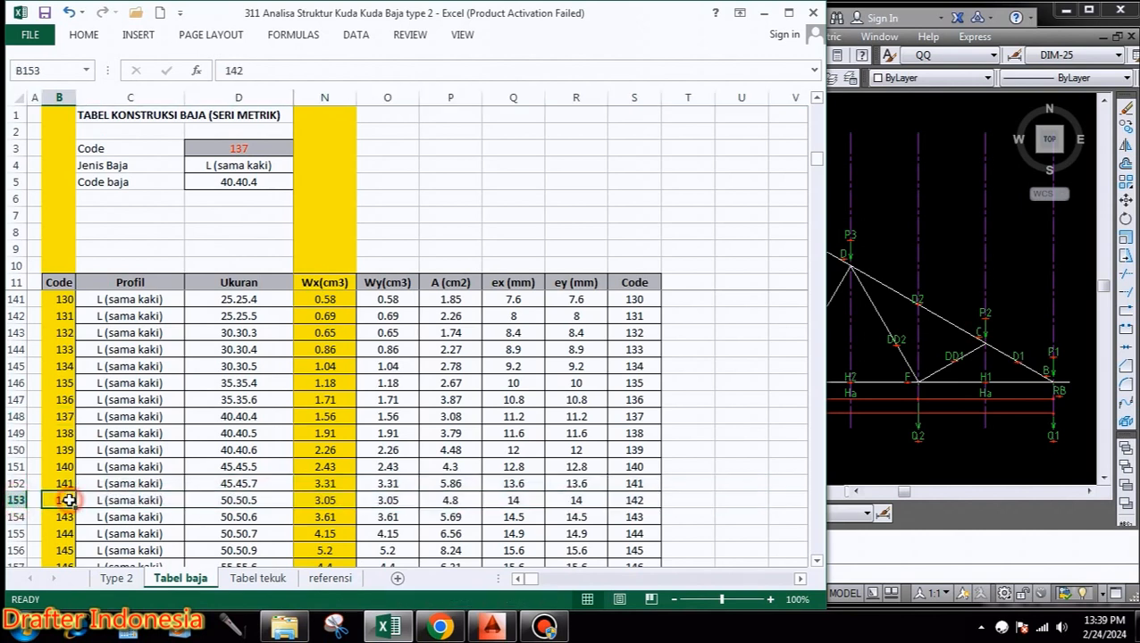
left_click(116, 579)
type("142")
key("Return")
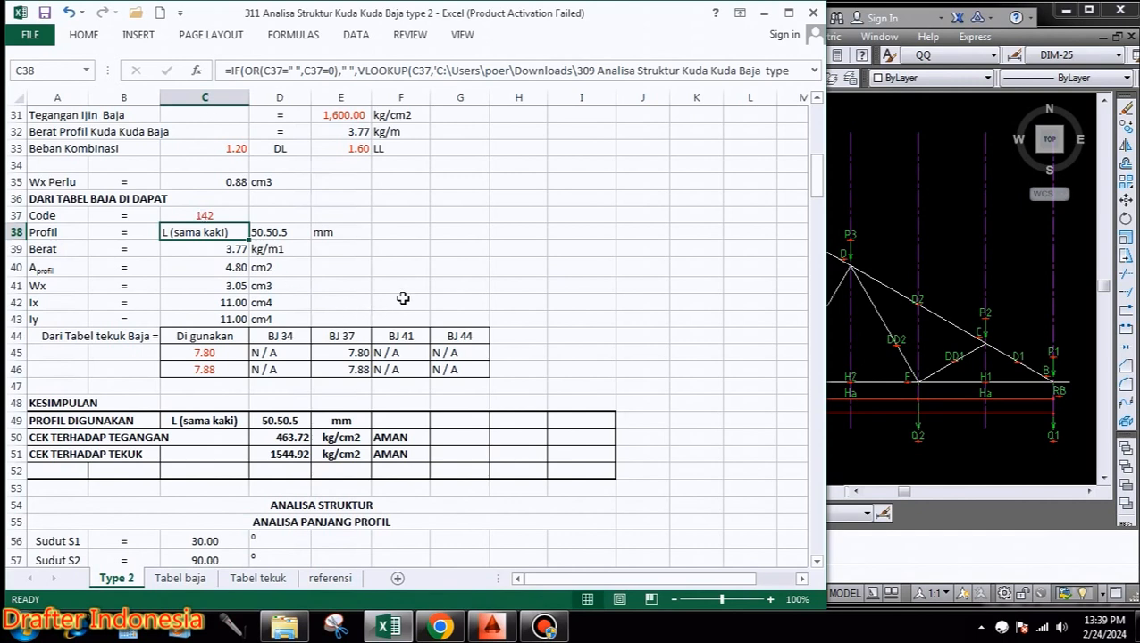
scroll(459, 267, "up", 1)
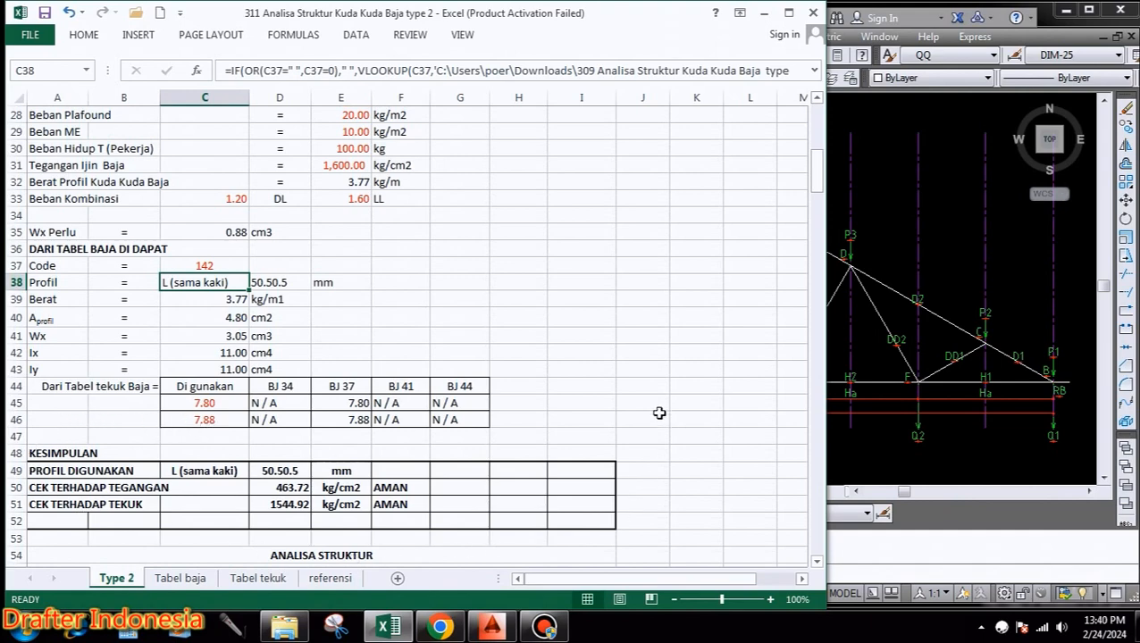
Review the truss diagram, load inputs, selected steel profile data and KESIMPULAN checks on the Type 2 sheet.
scroll(658, 418, "up", 3)
scroll(627, 317, "up", 6)
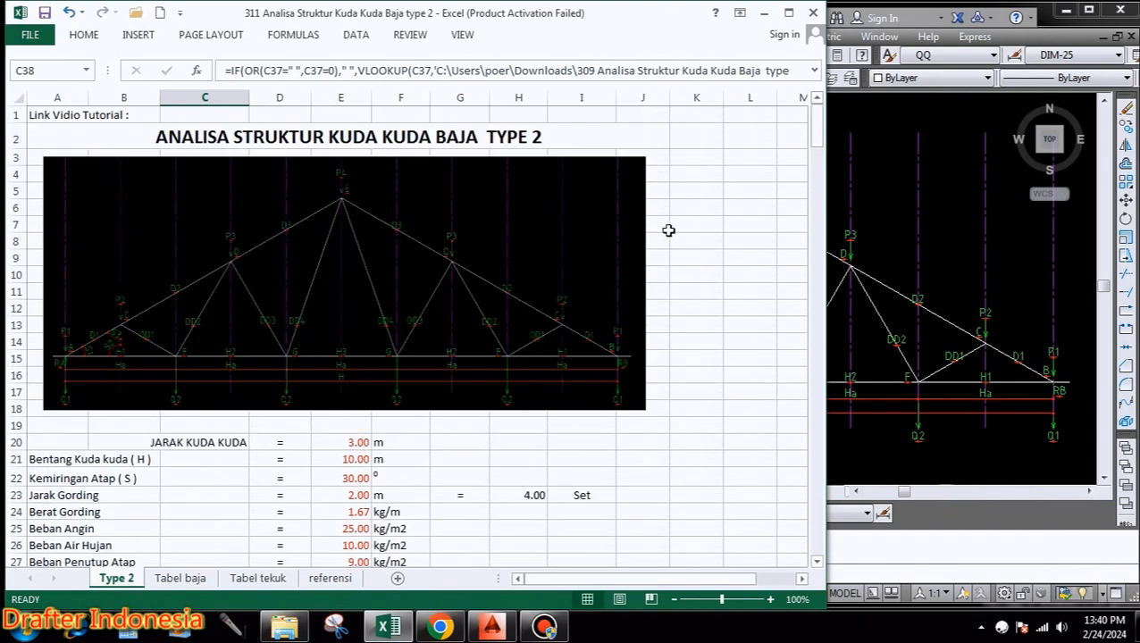
scroll(288, 394, "down", 1)
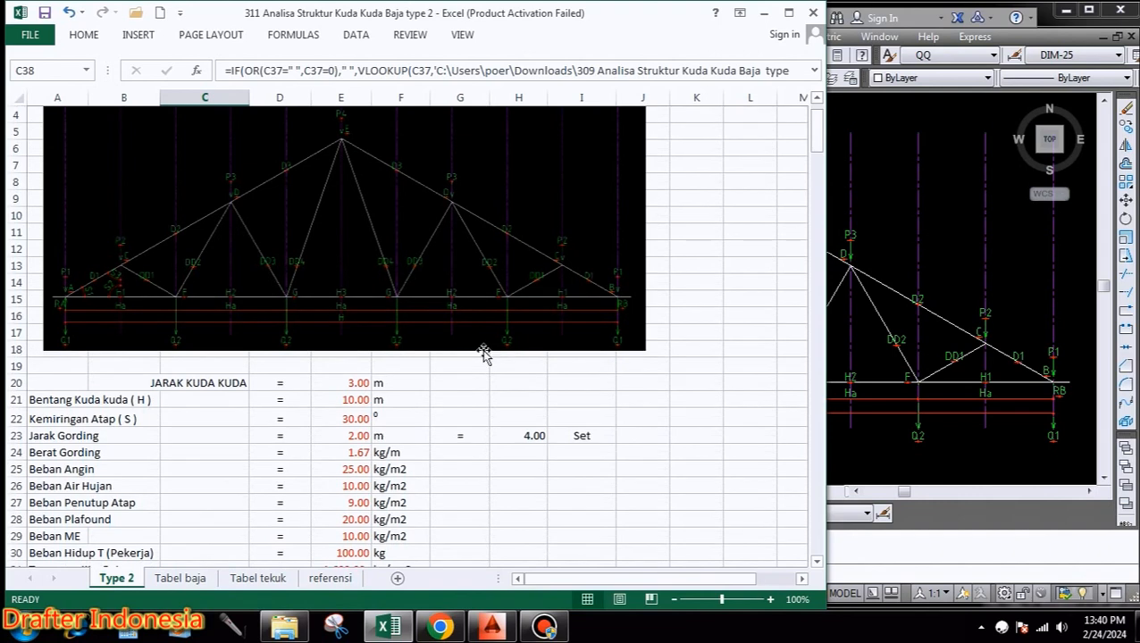
scroll(487, 345, "down", 4)
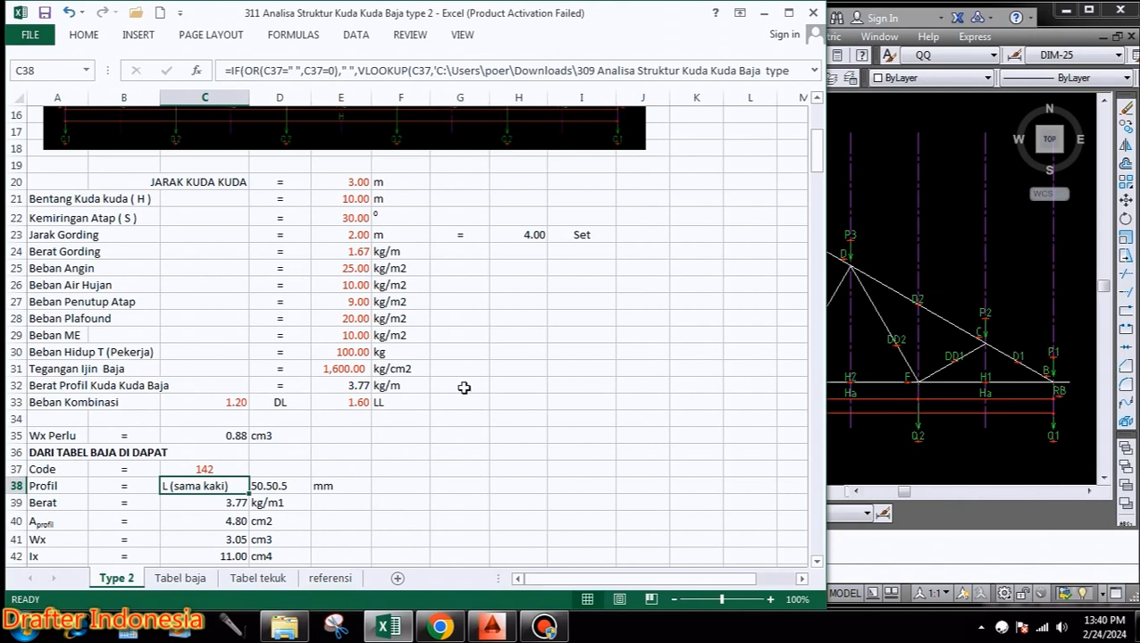
scroll(461, 379, "up", 4)
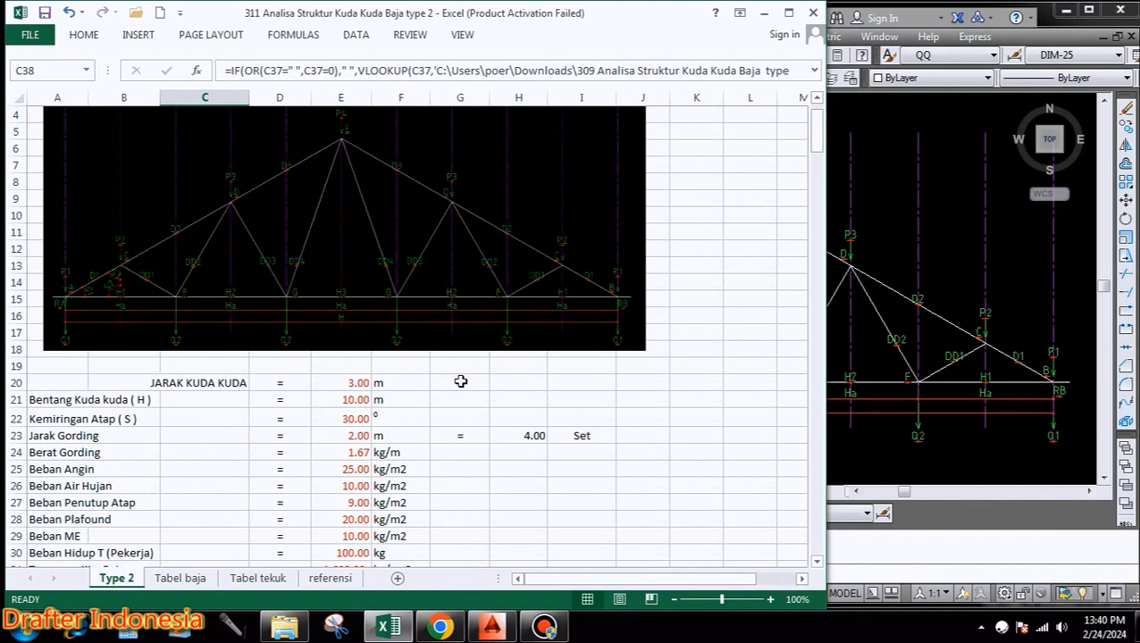
scroll(481, 378, "down", 4)
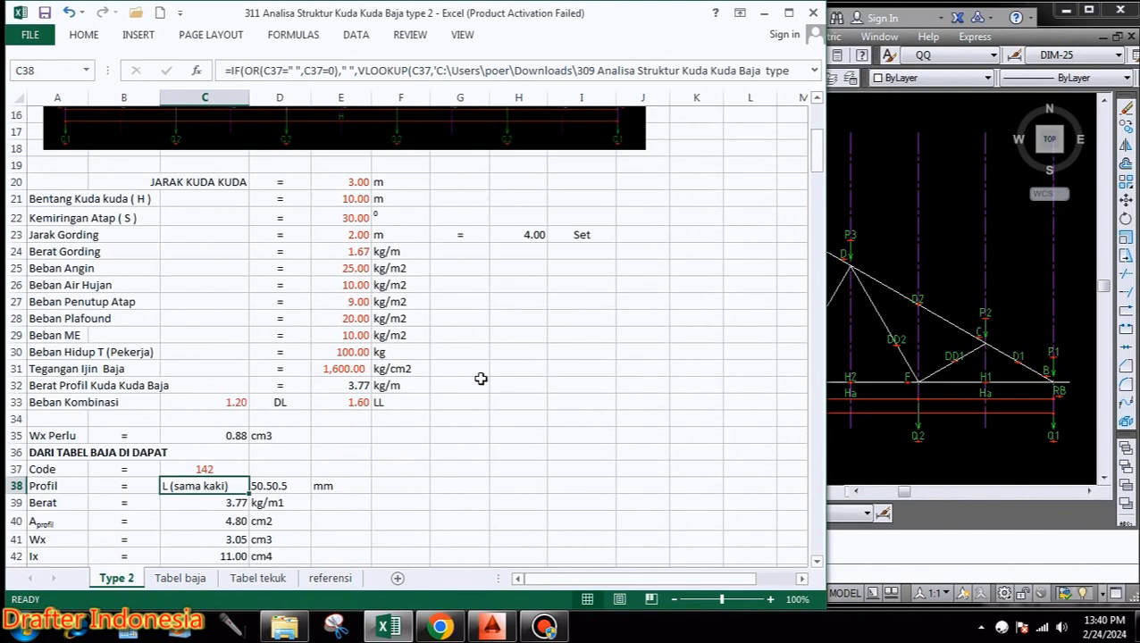
scroll(480, 379, "down", 4)
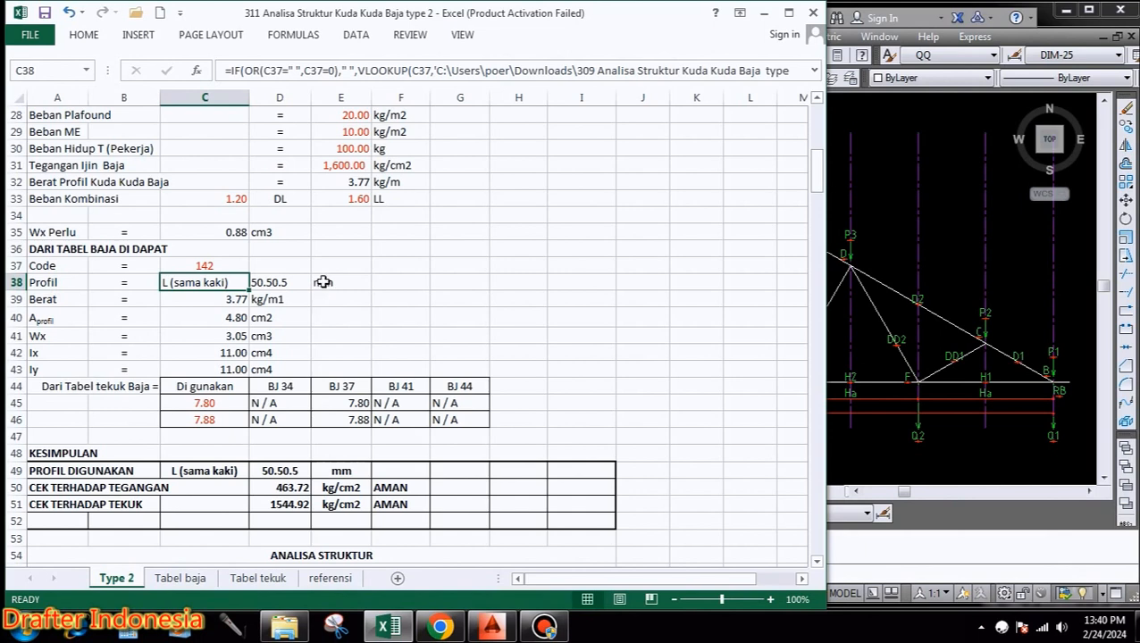
scroll(323, 282, "down", 1)
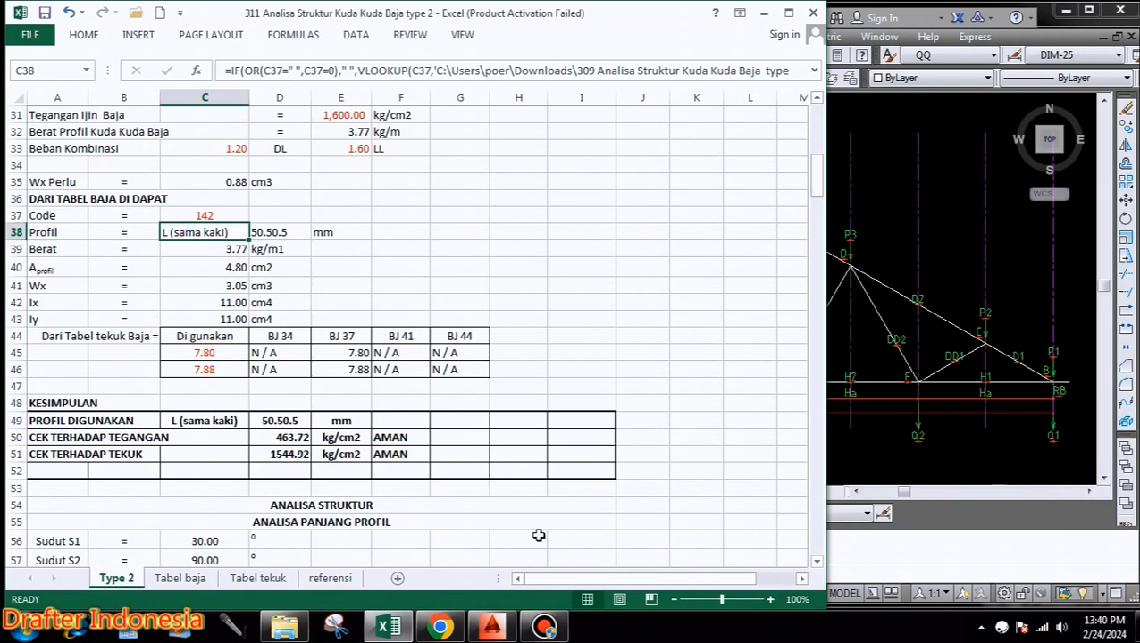
Examine the ANALISA STRUKTUR and ANALISA PANJANG PROFIL headings and the Sudut S1 and Sudut S2 angle entries.
left_click(501, 505)
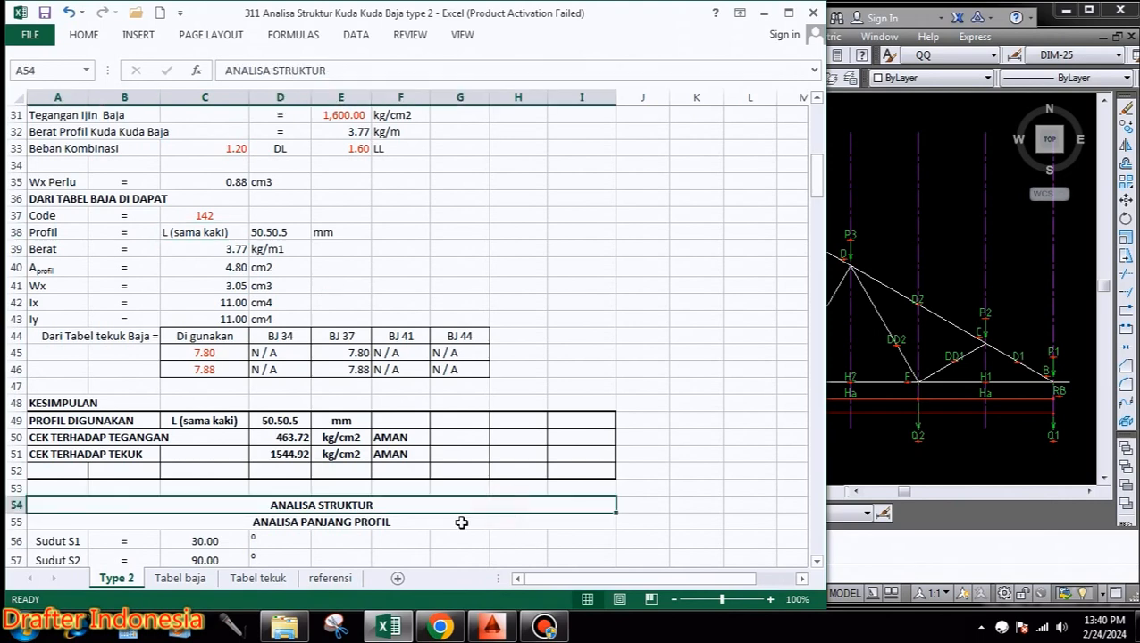
left_click(461, 522)
scroll(154, 418, "down", 4)
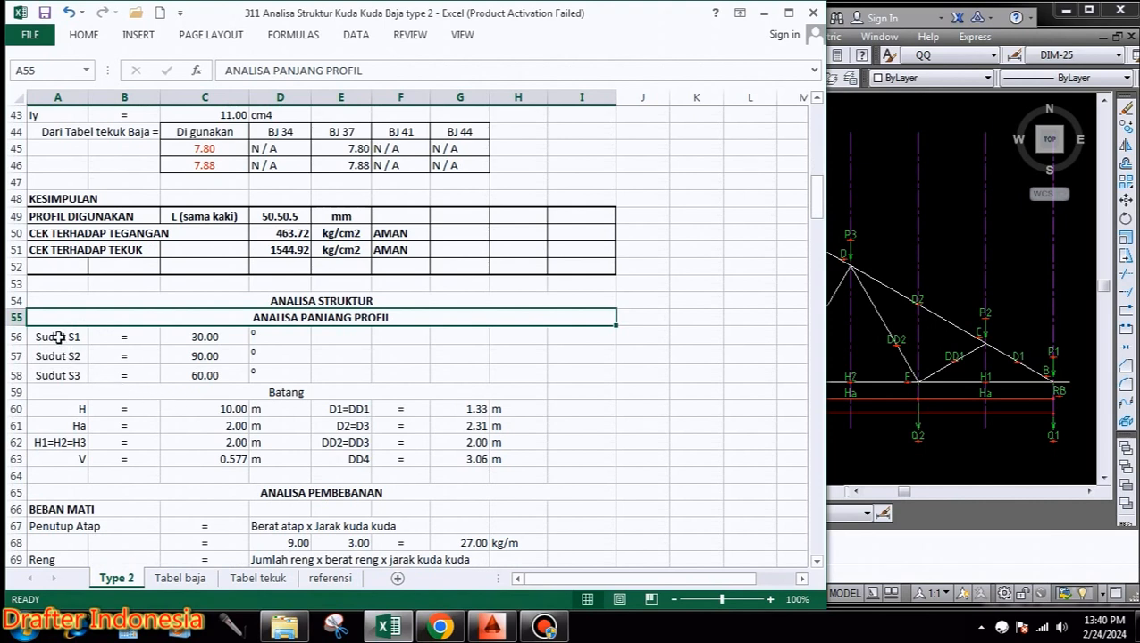
left_click(59, 337)
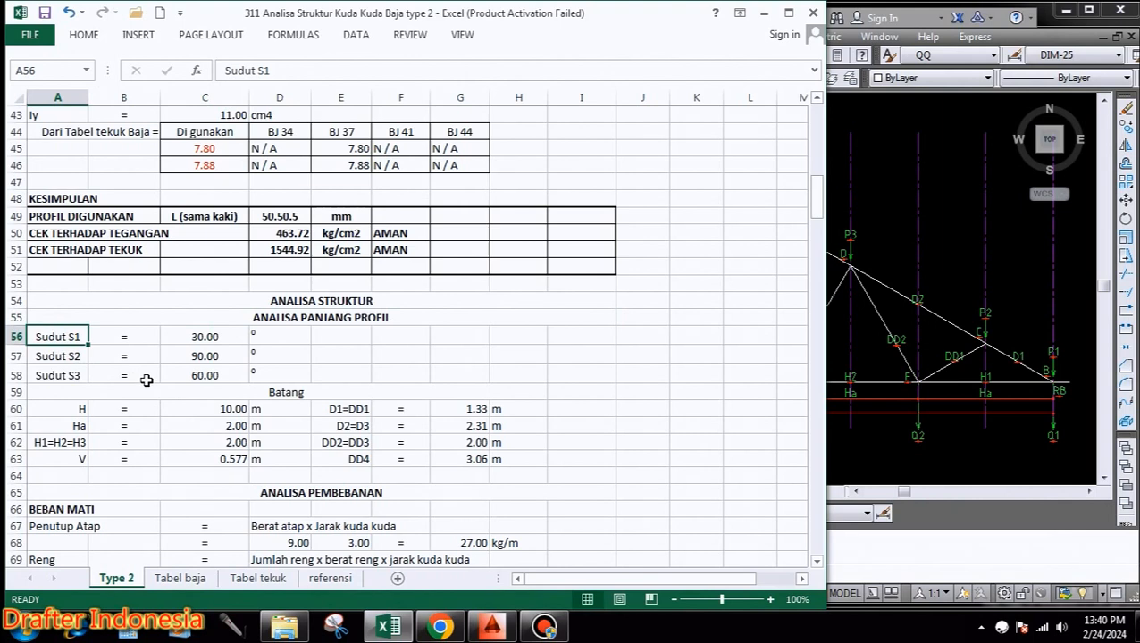
left_click(134, 337)
left_click(204, 336)
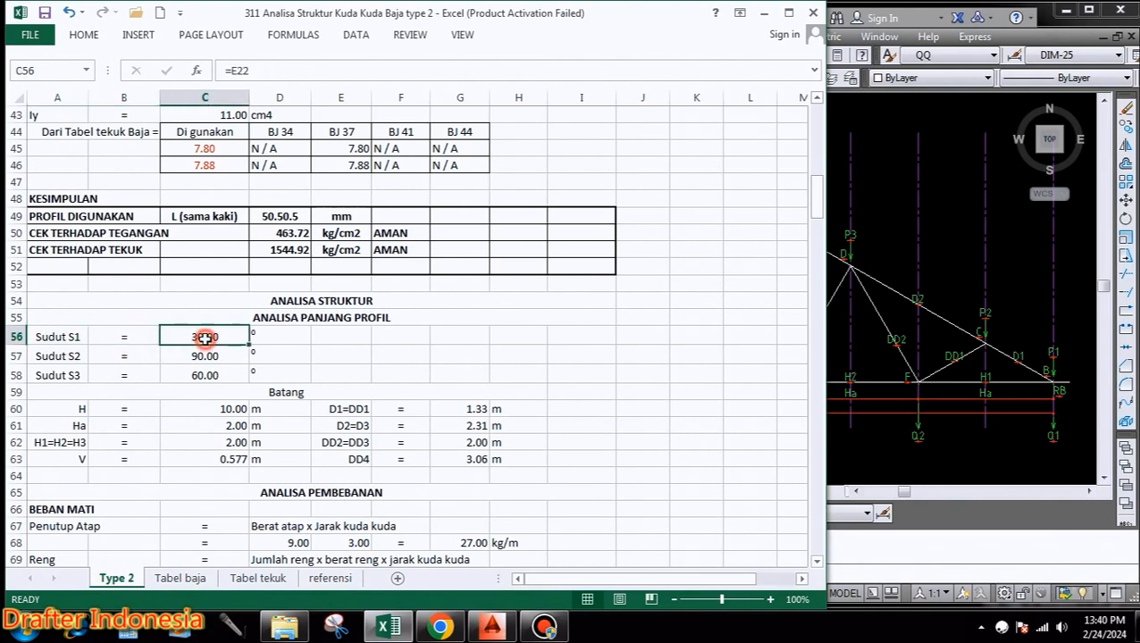
left_click(75, 356)
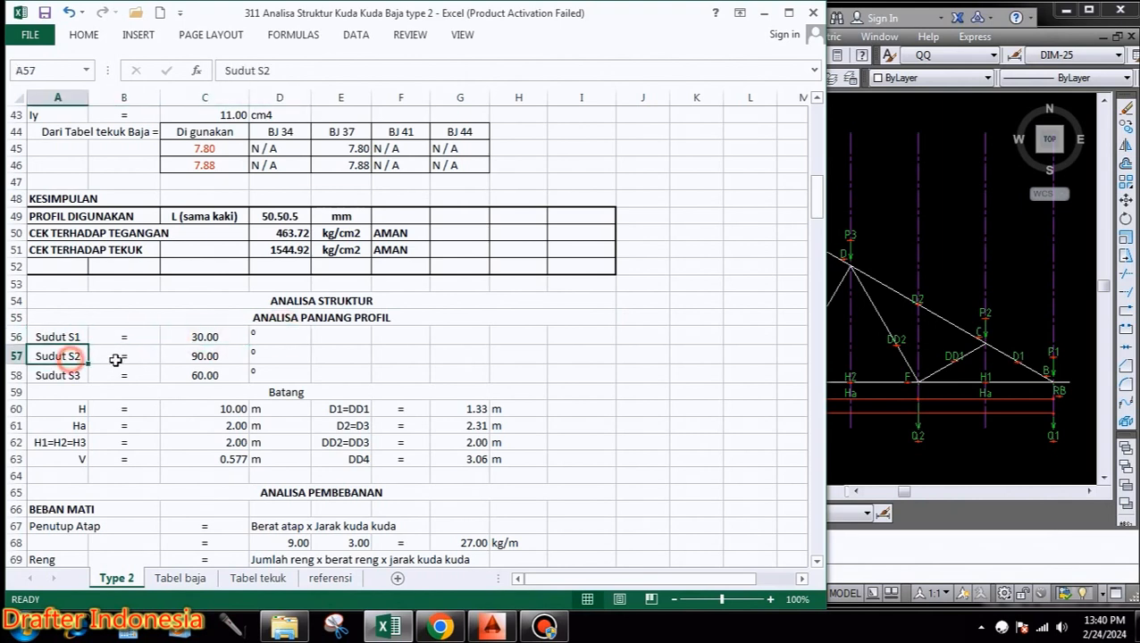
left_click(206, 355)
left_click(295, 357)
Inspect the Sudut S3 formula in C58 together with the S1 and S2 cells it subtracts.
left_click(50, 376)
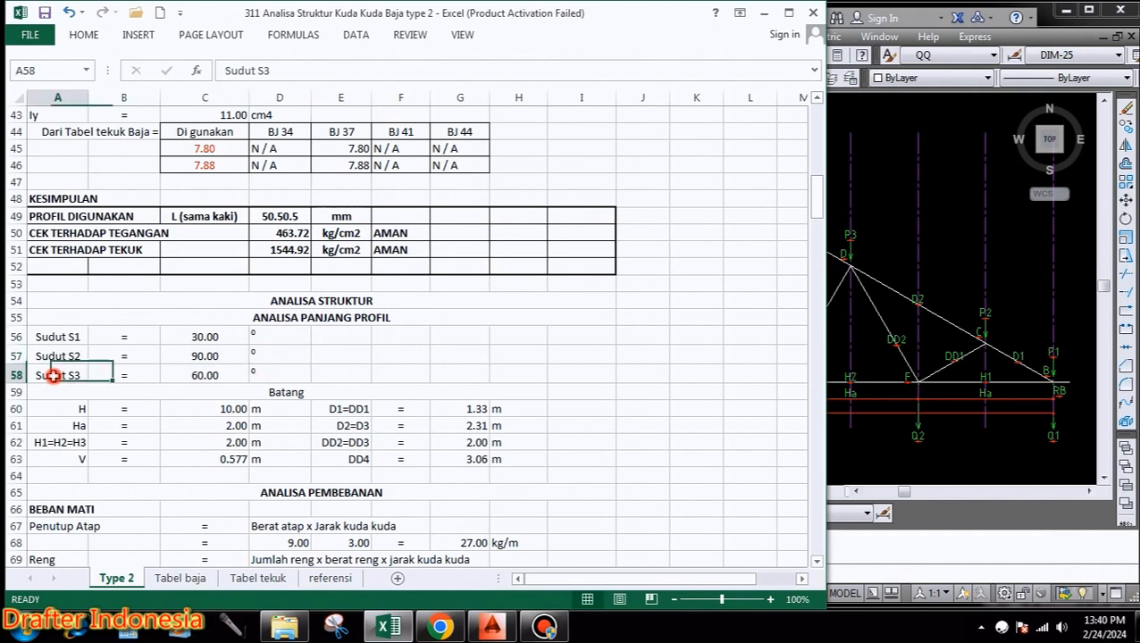
left_click(199, 375)
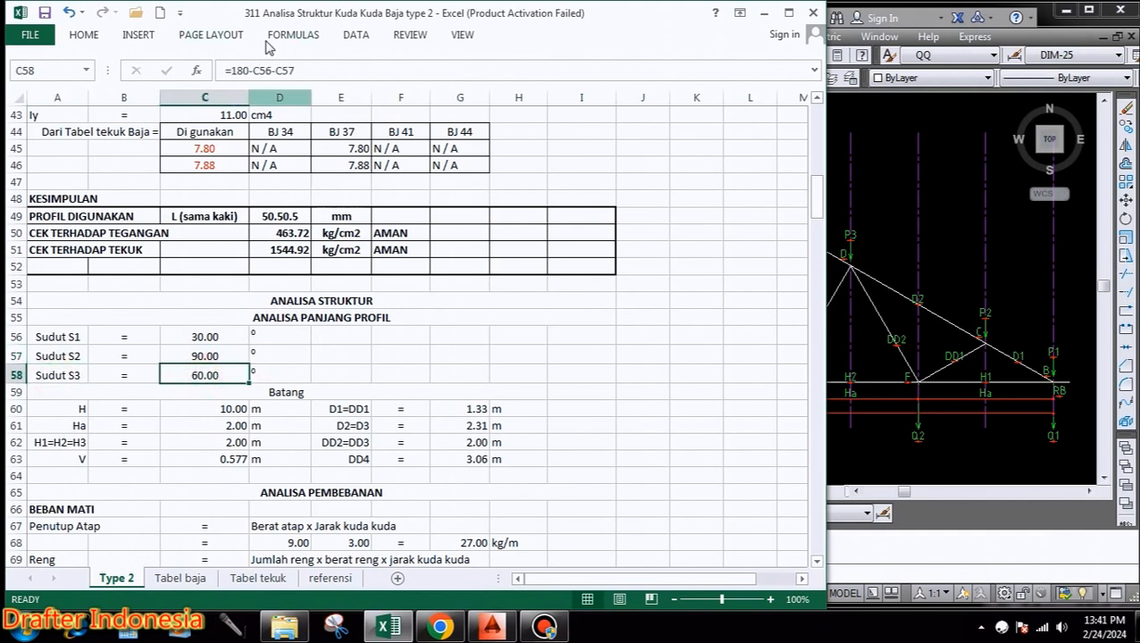
left_click(320, 374)
left_click(219, 375)
left_click(229, 356)
left_click(223, 336)
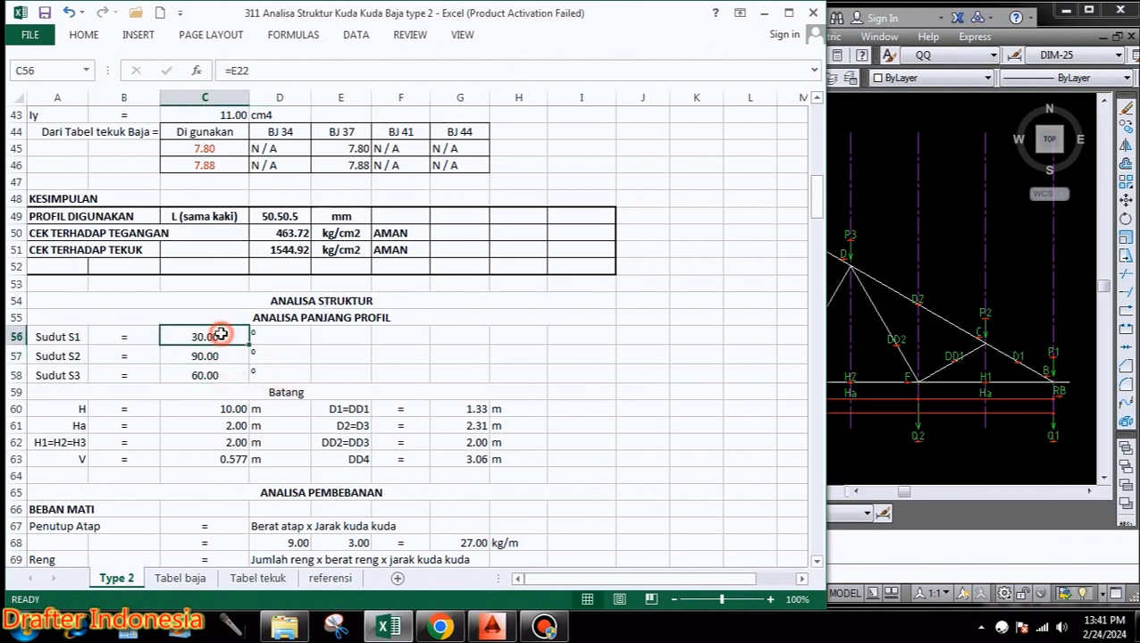
left_click(226, 377)
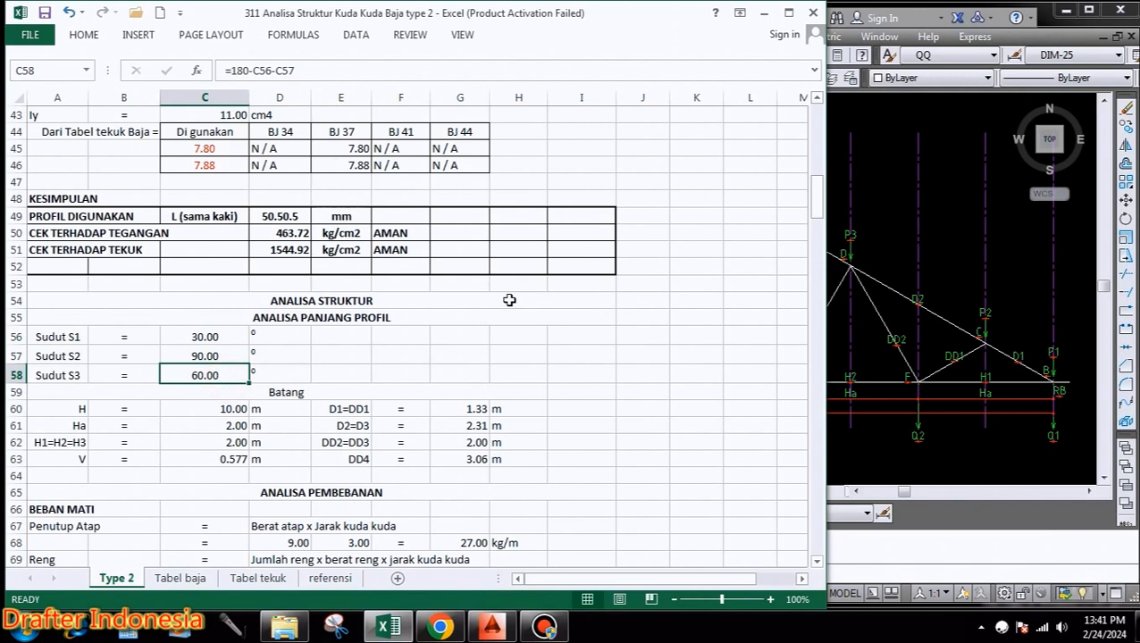
Check the span H and segment length Ha formulas in C60 and C61 against the truss drawing in AutoCAD.
scroll(568, 302, "down", 1)
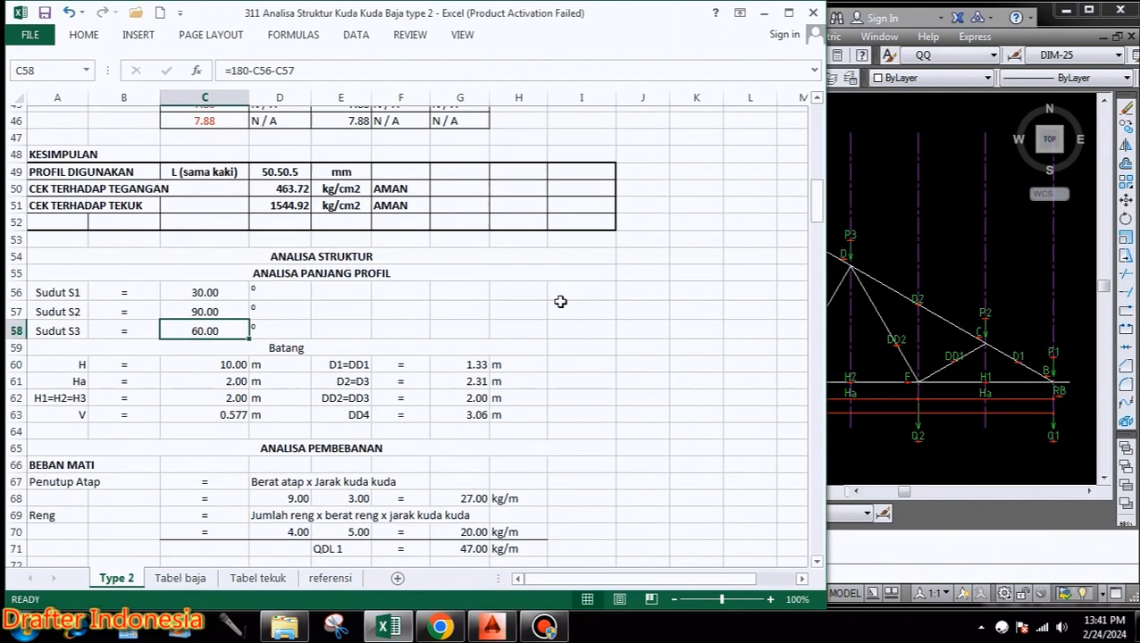
left_click(962, 453)
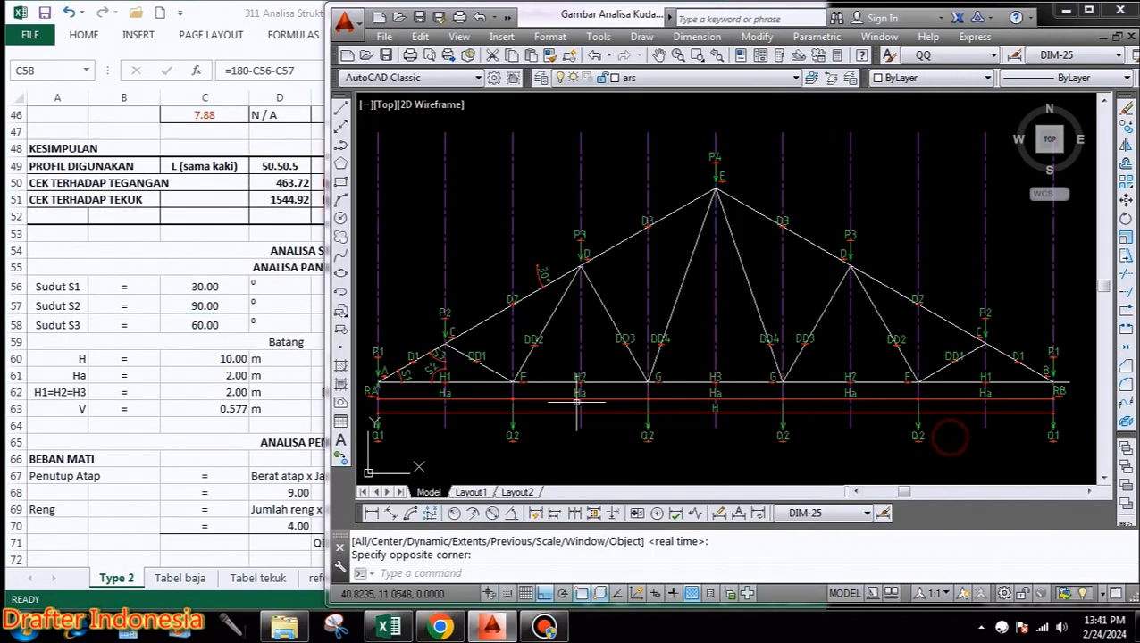
left_click(177, 394)
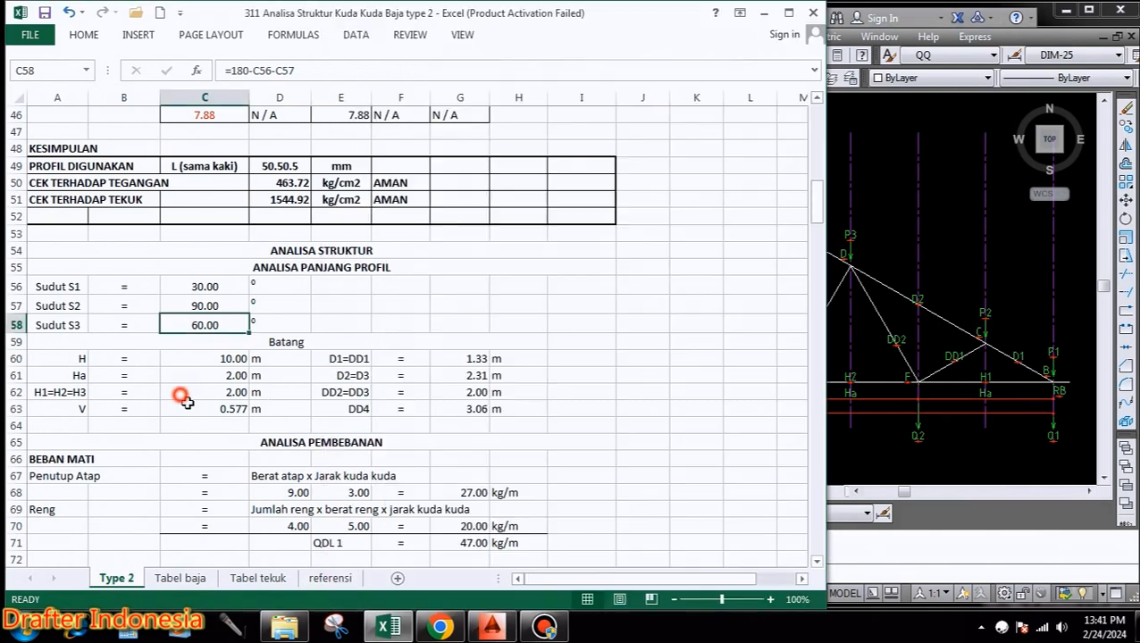
left_click(224, 358)
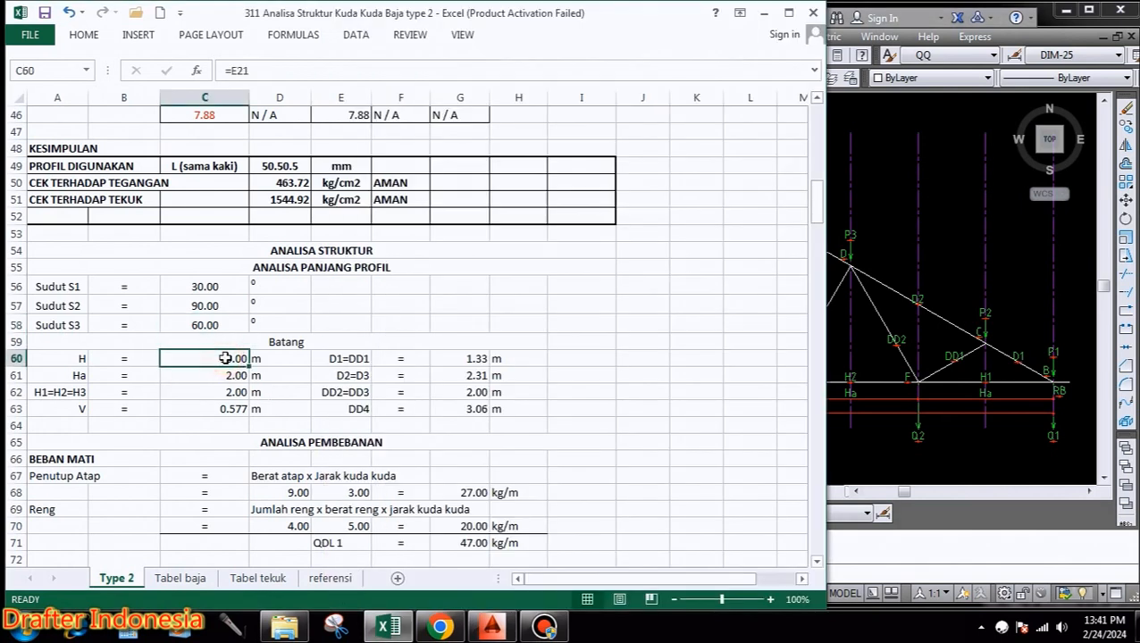
left_click(227, 374)
left_click(948, 421)
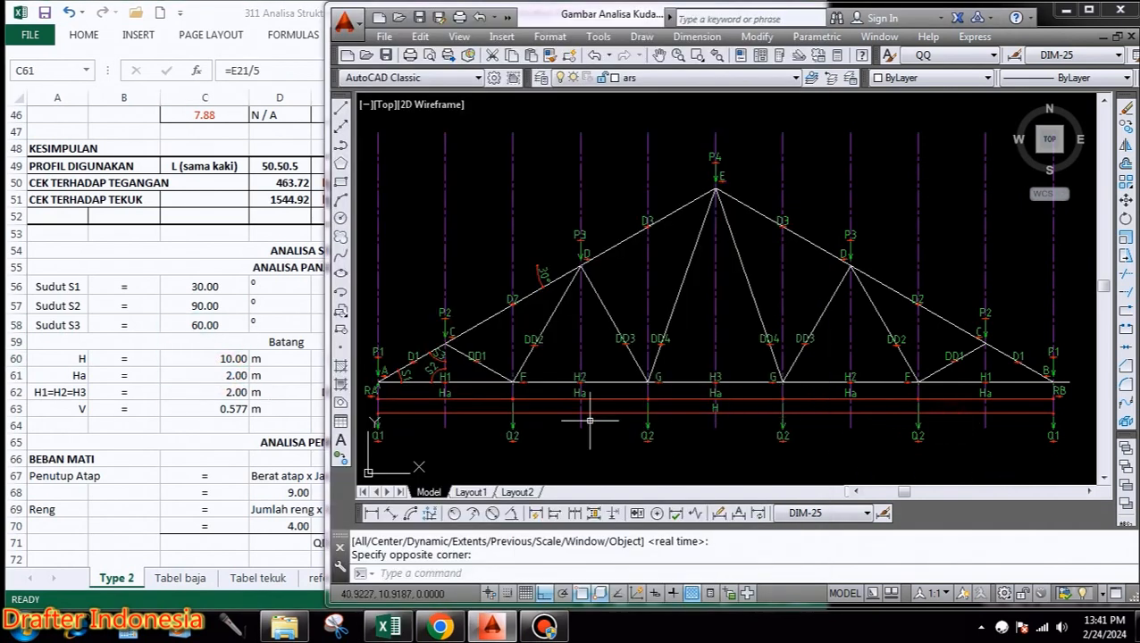
left_click(211, 376)
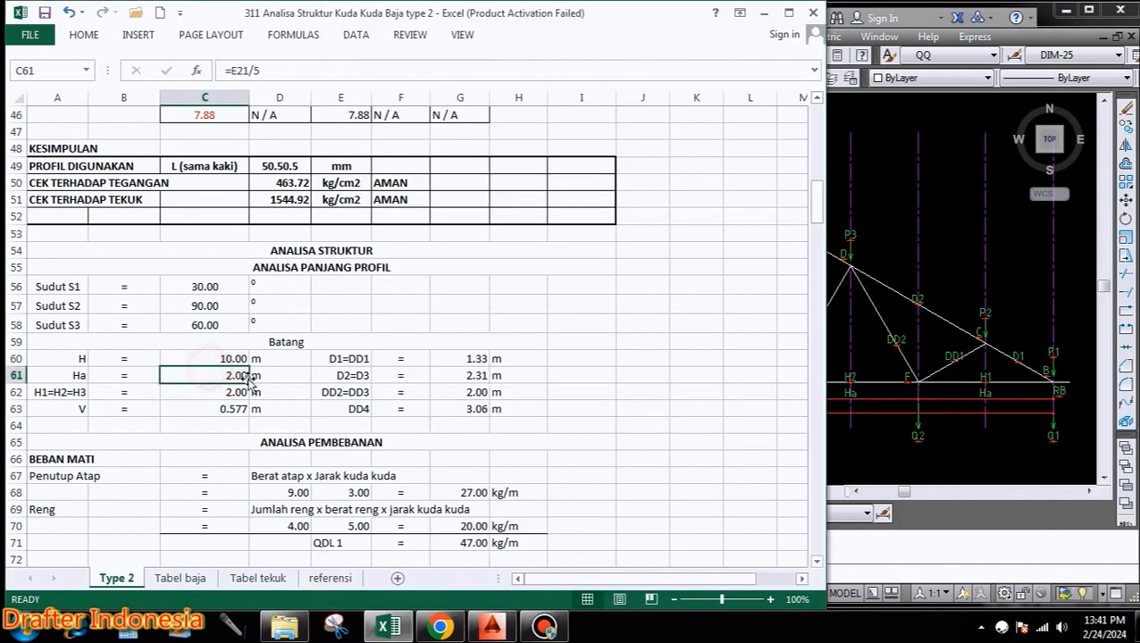
left_click(235, 358)
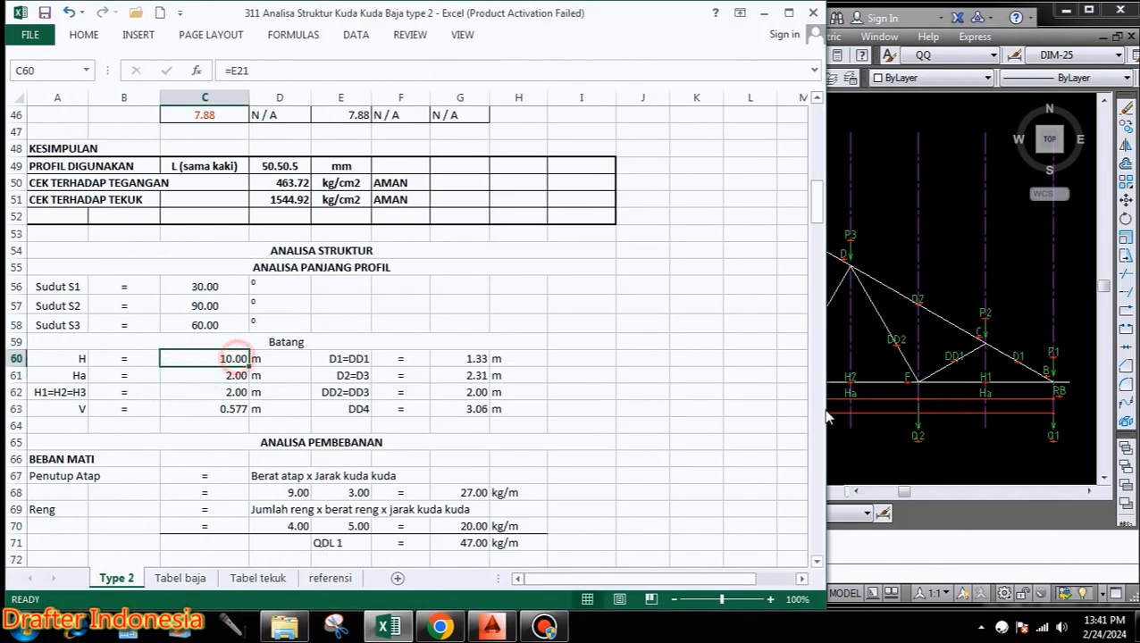
left_click(828, 415)
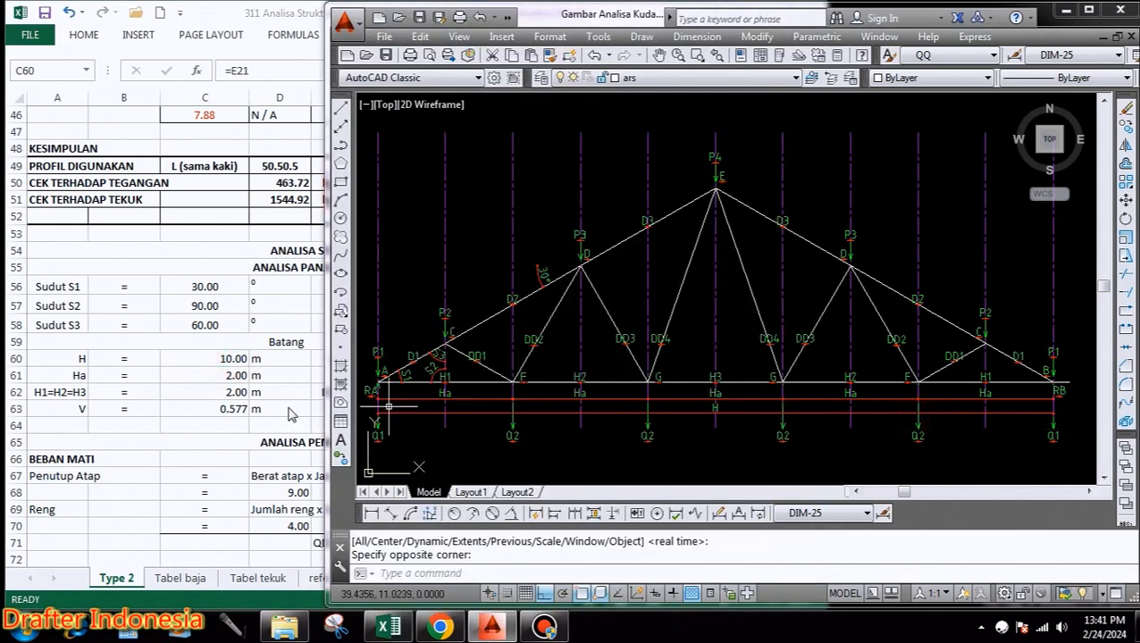
left_click(173, 375)
left_click(235, 376)
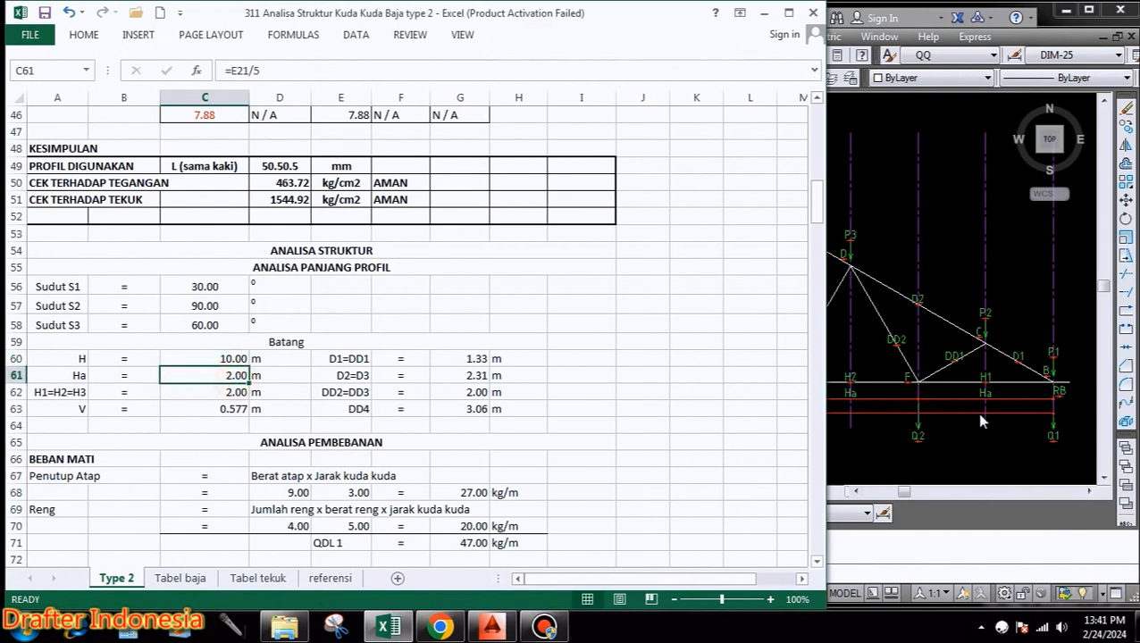
Check the H1=H2=H3 and V formulas in C62 and C63 against the bottom chord and height in the AutoCAD drawing.
left_click(236, 393)
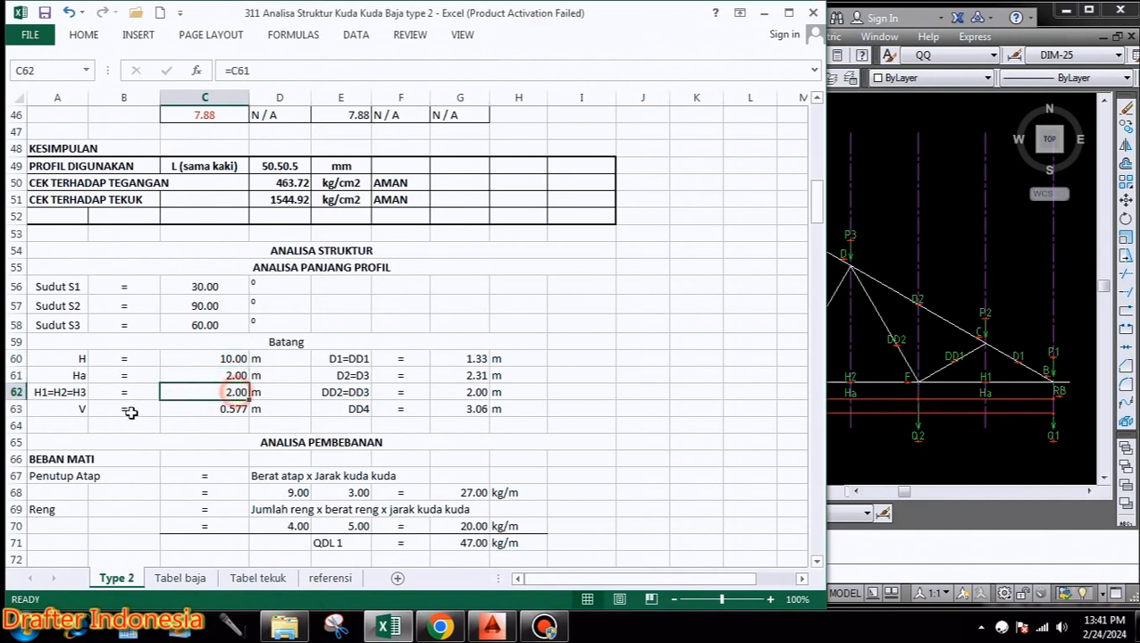
left_click(913, 413)
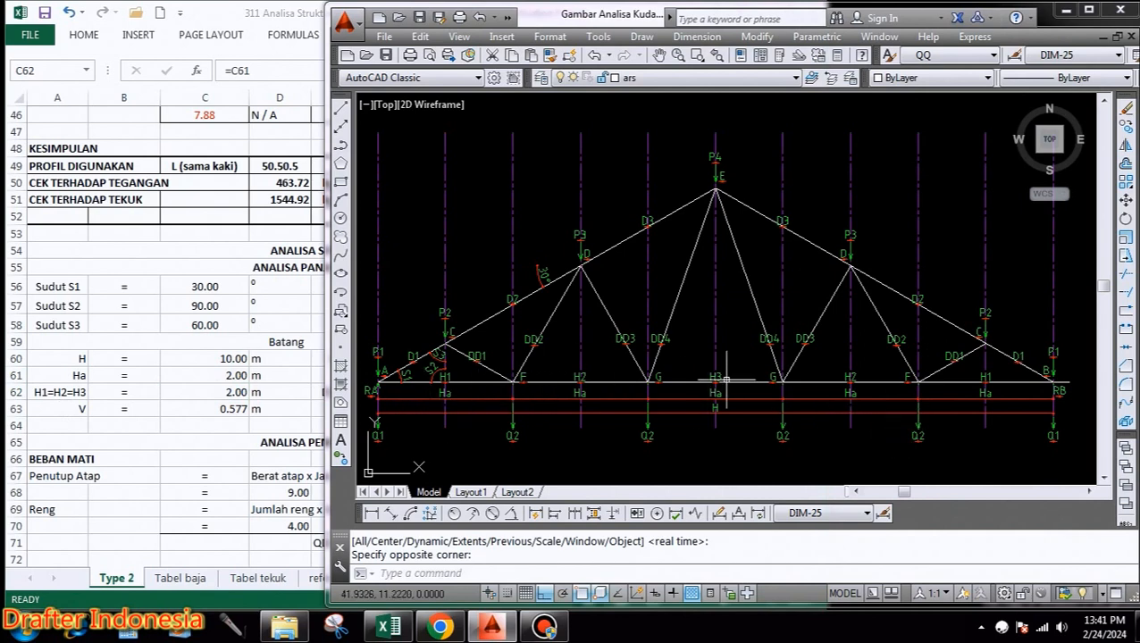
left_click(234, 421)
left_click(232, 413)
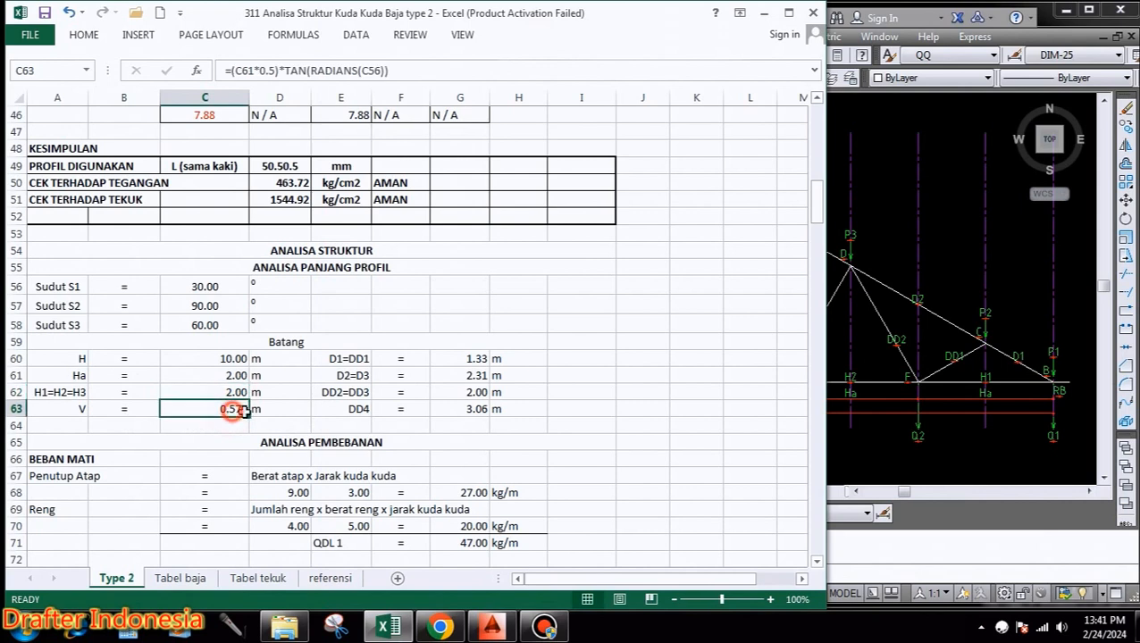
left_click(880, 438)
left_click(177, 456)
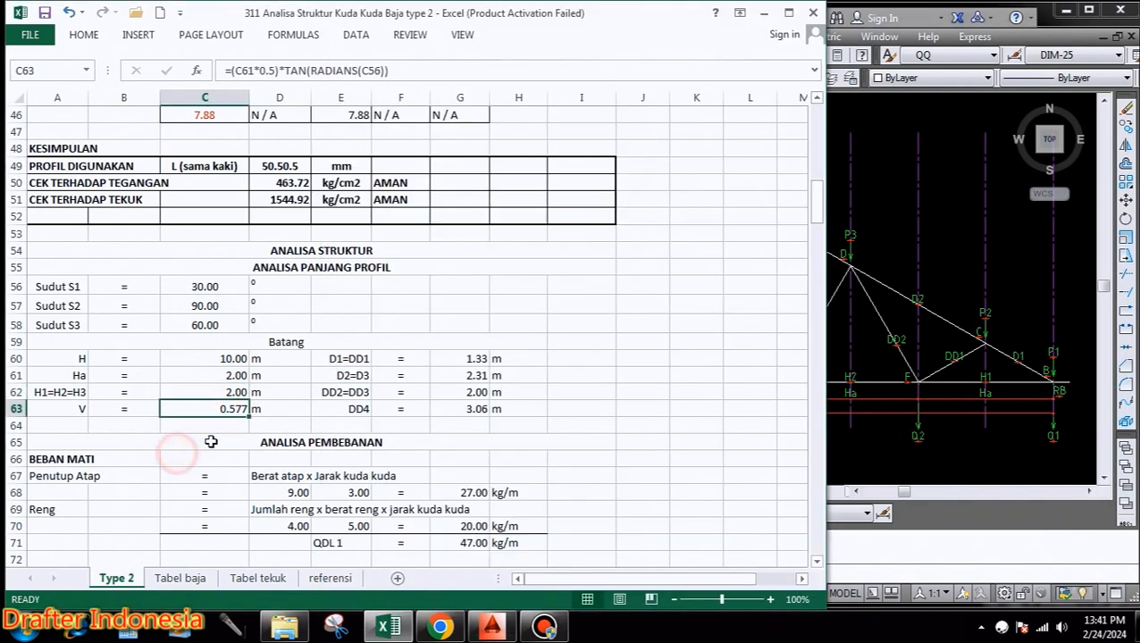
Compare the D1=DD1 and D2=D3 member length formulas in G60 and G61 with the diagonals in the AutoCAD truss drawing.
left_click(349, 360)
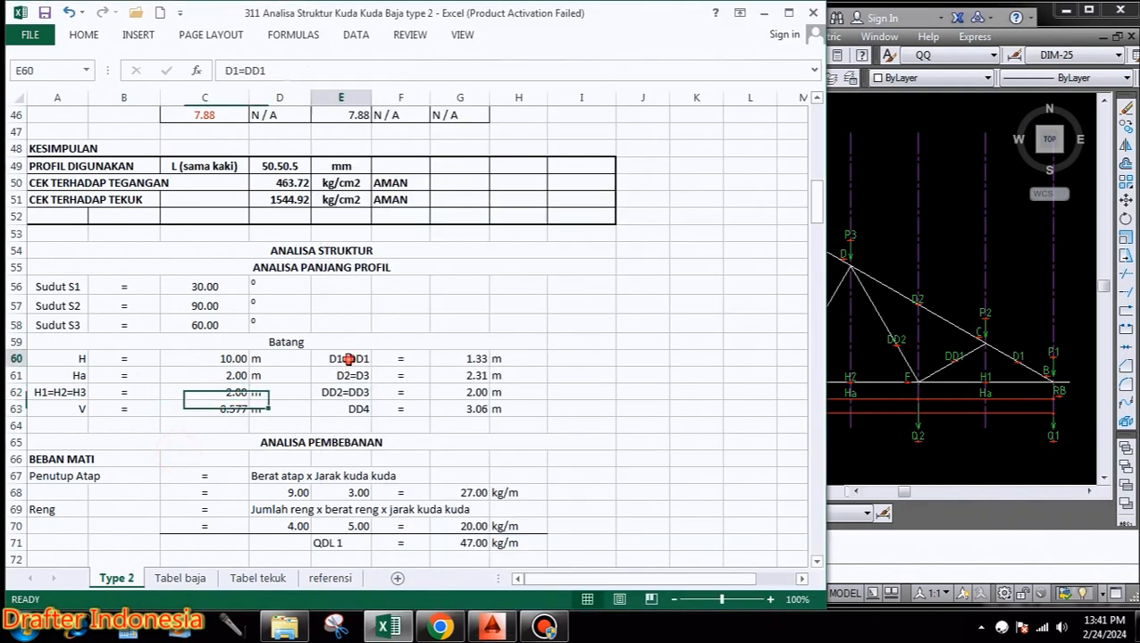
left_click(466, 359)
left_click(956, 365)
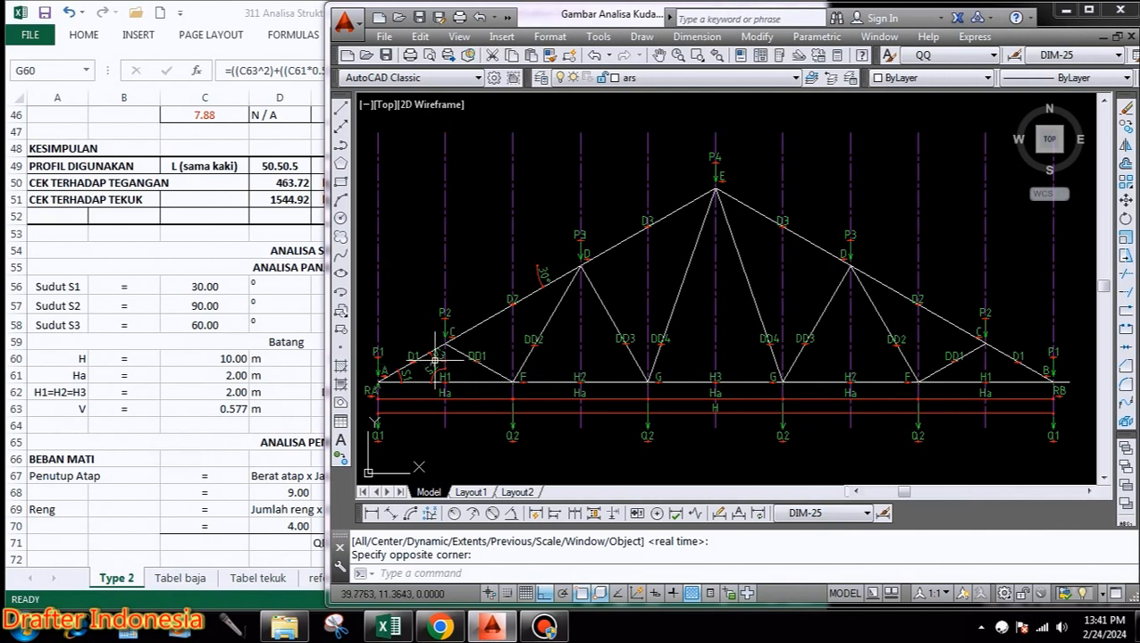
left_click(268, 392)
left_click(483, 377)
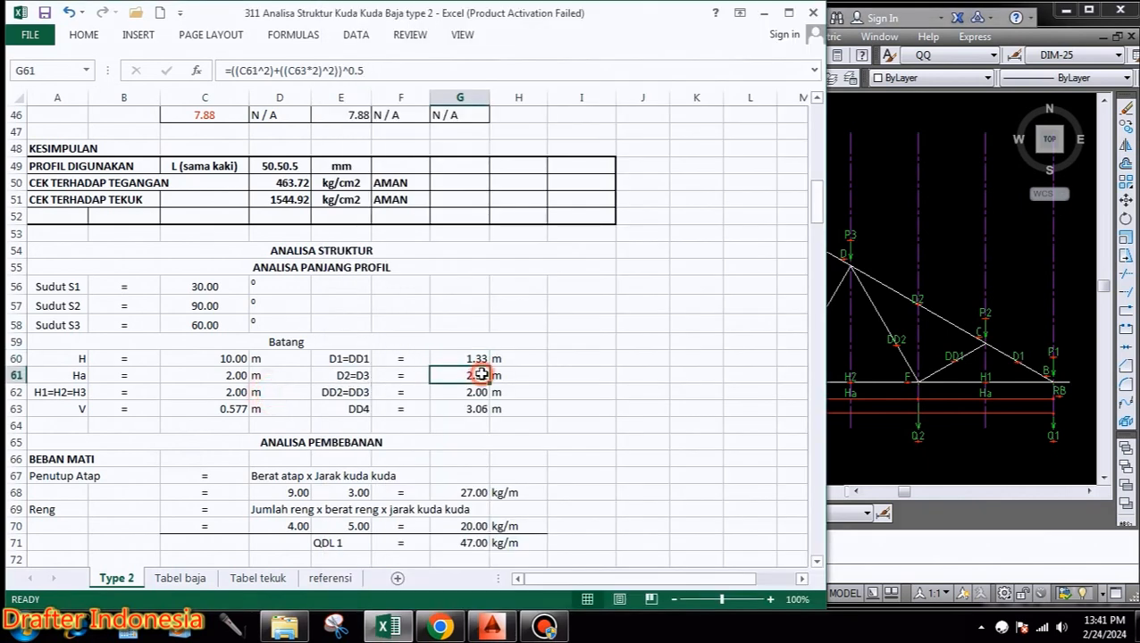
left_click(980, 333)
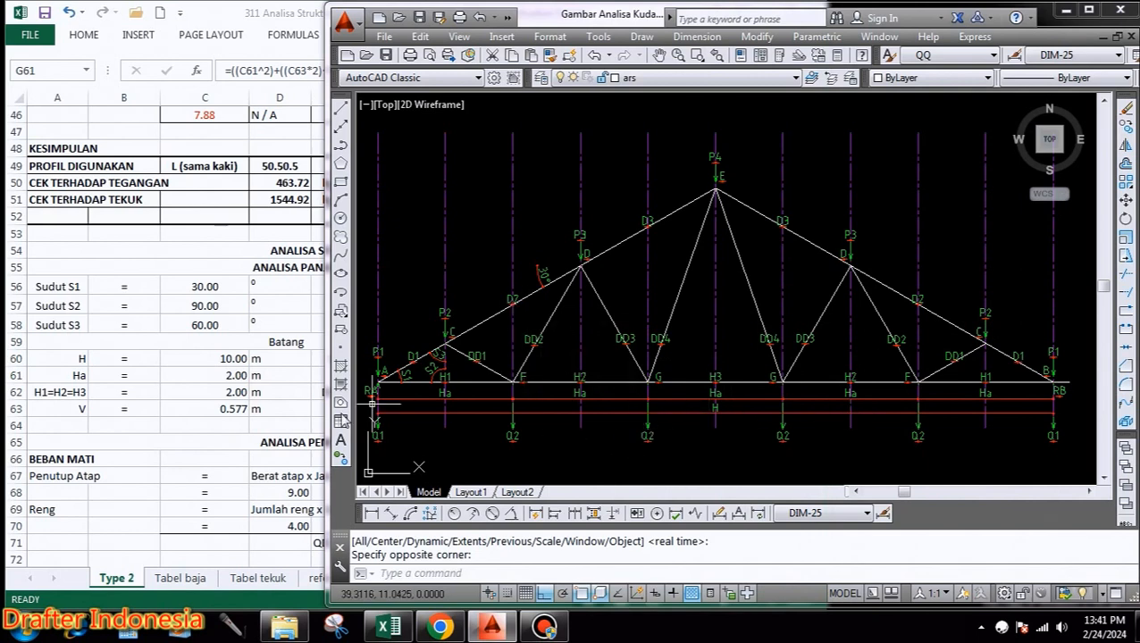
left_click(256, 417)
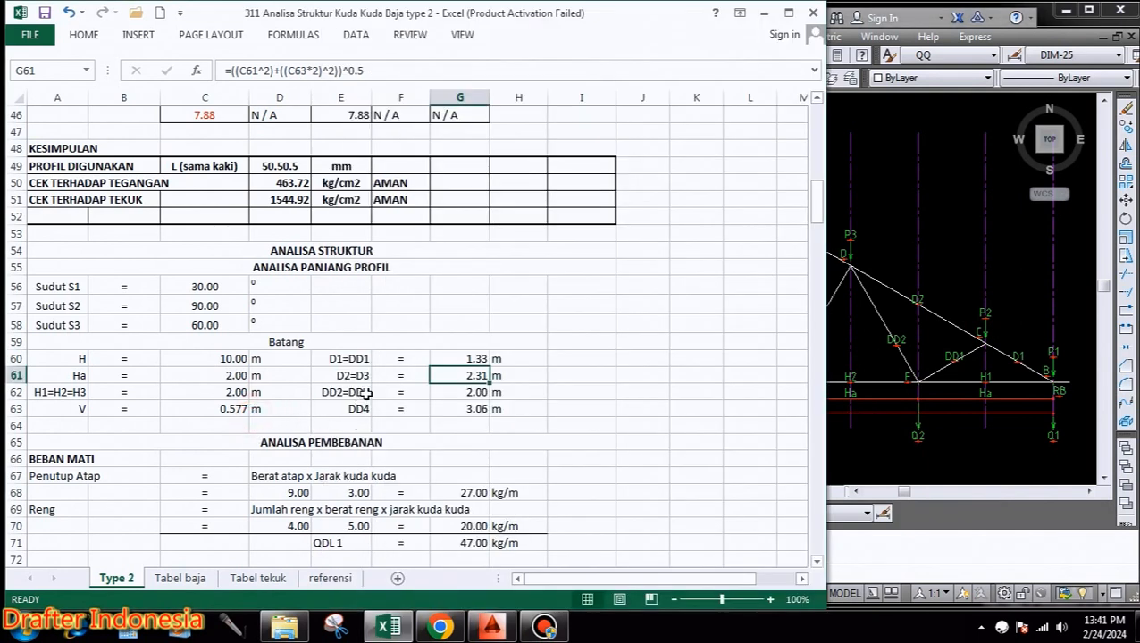
left_click(869, 360)
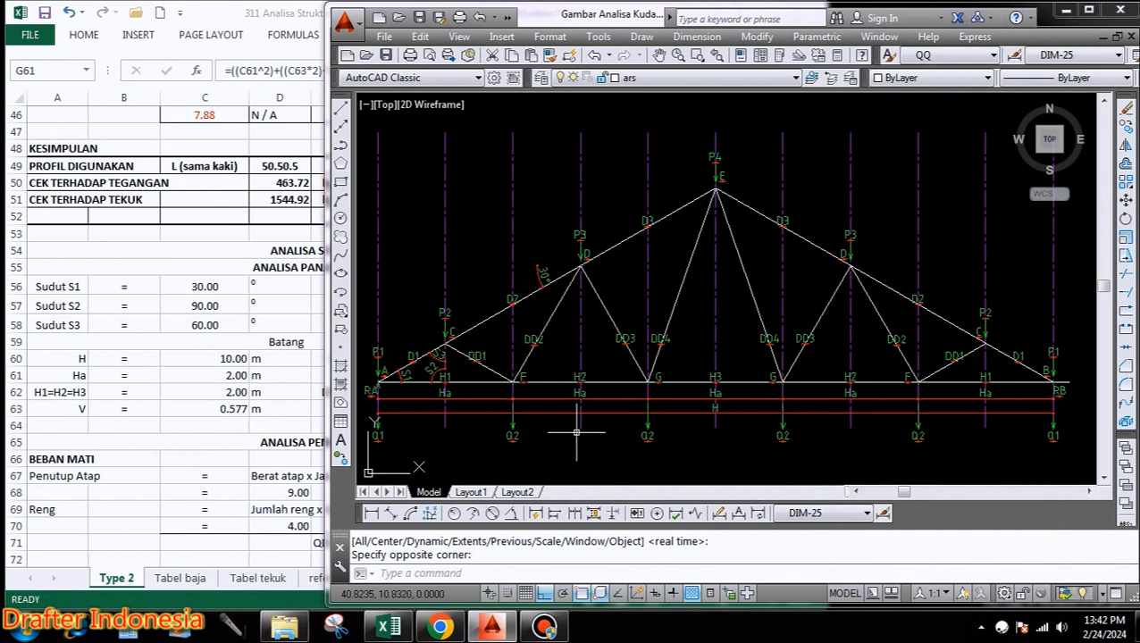
Compare the DD2=DD3 and DD4 member length formulas in G62 and G63 with the diagonals in the AutoCAD truss drawing.
left_click(309, 395)
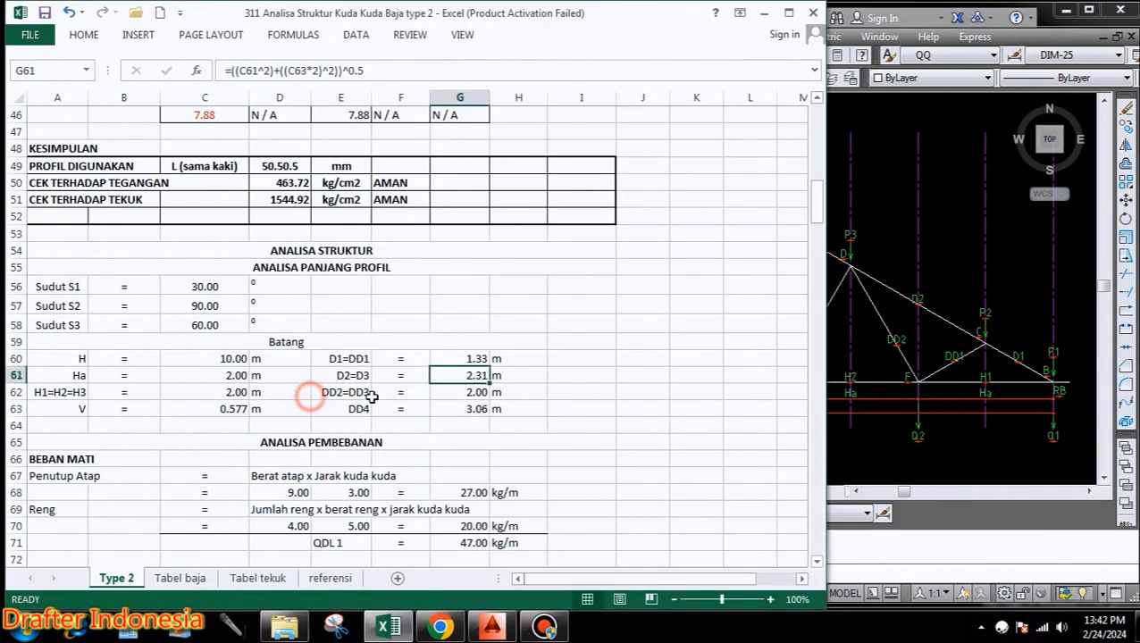
left_click(471, 392)
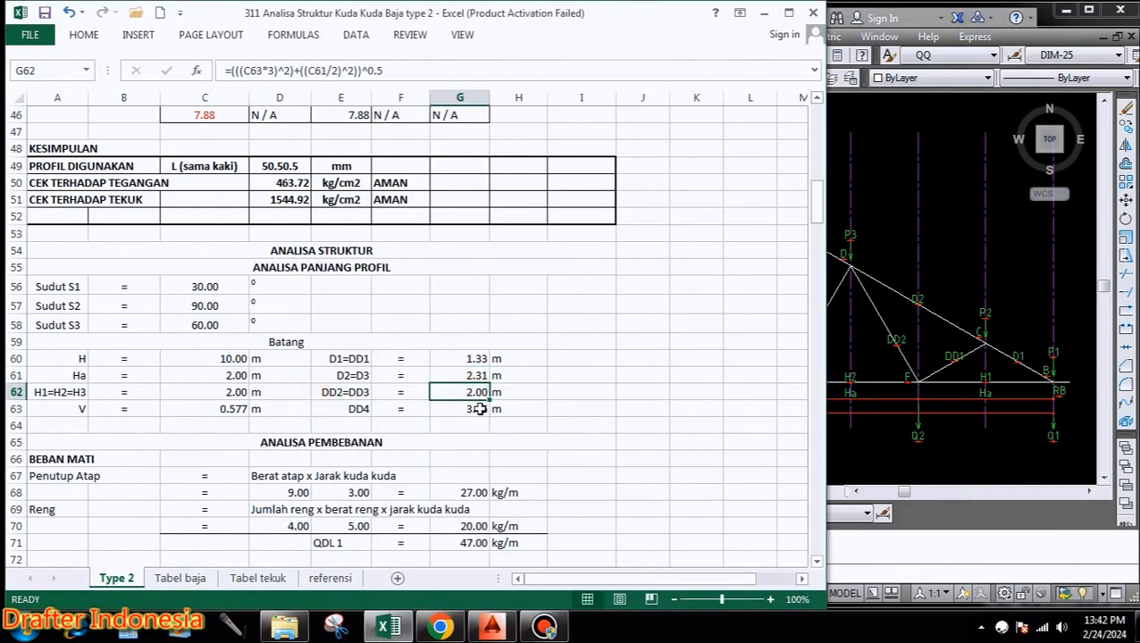
left_click(479, 408)
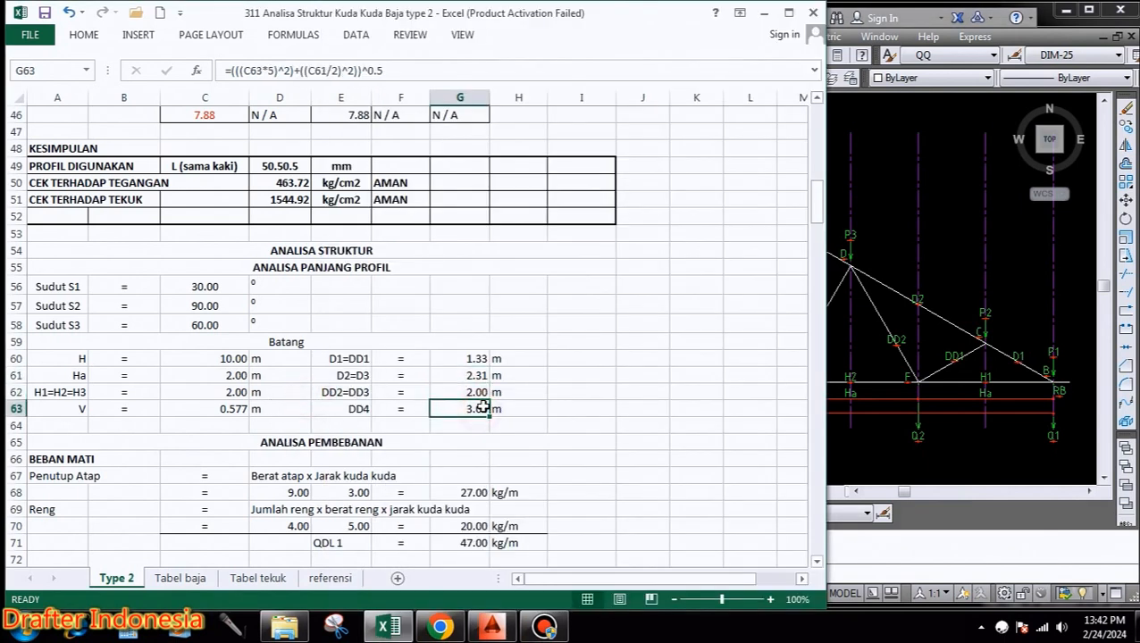
left_click(946, 463)
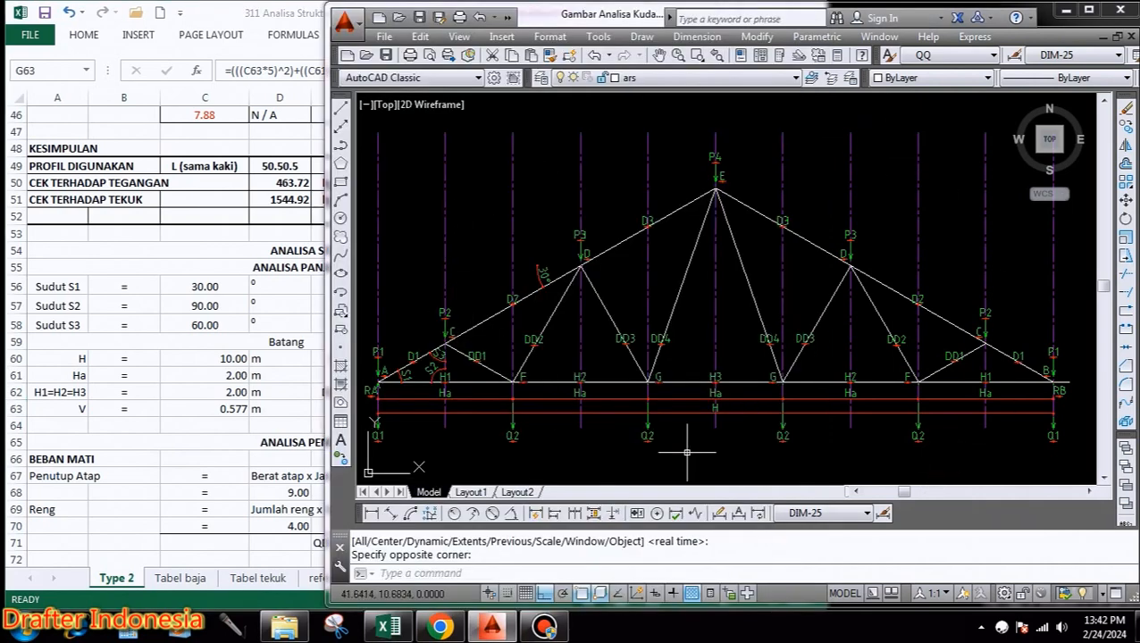
Review the truss picture and input data at the start of the Type 2 sheet, and return to the load analysis section.
left_click(267, 325)
scroll(384, 268, "up", 9)
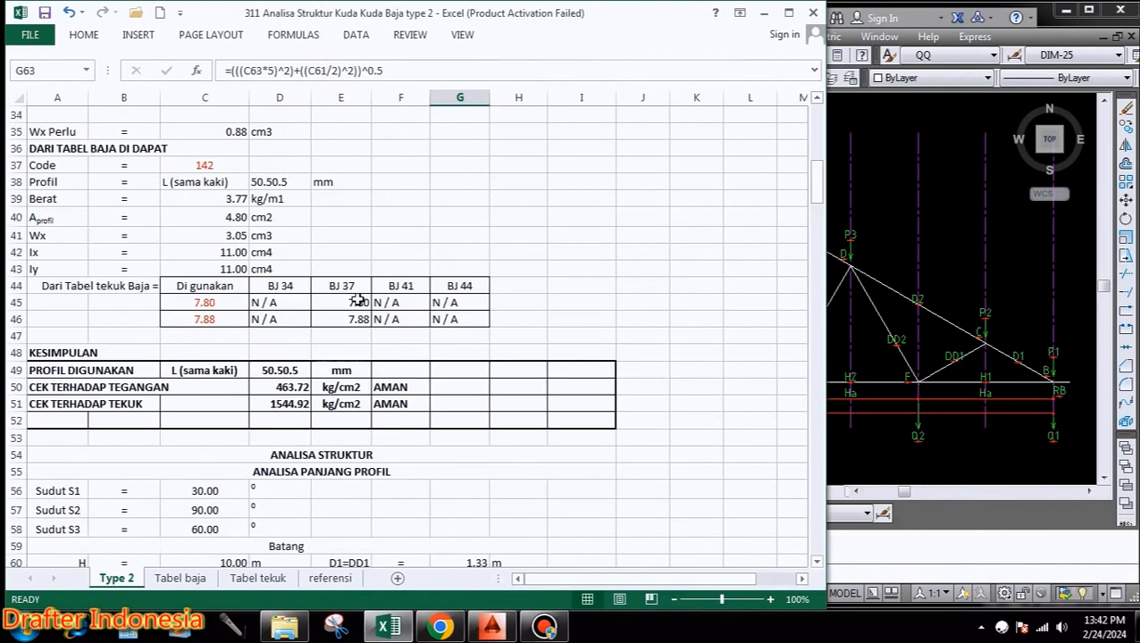
scroll(388, 249, "up", 6)
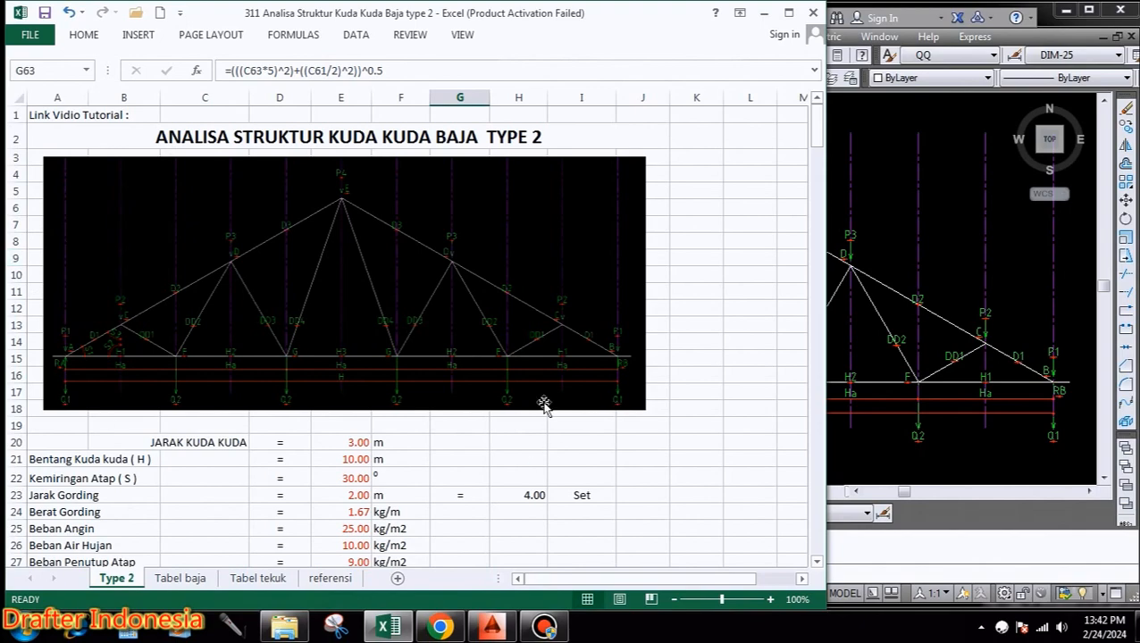
scroll(524, 340, "down", 6)
scroll(524, 340, "down", 10)
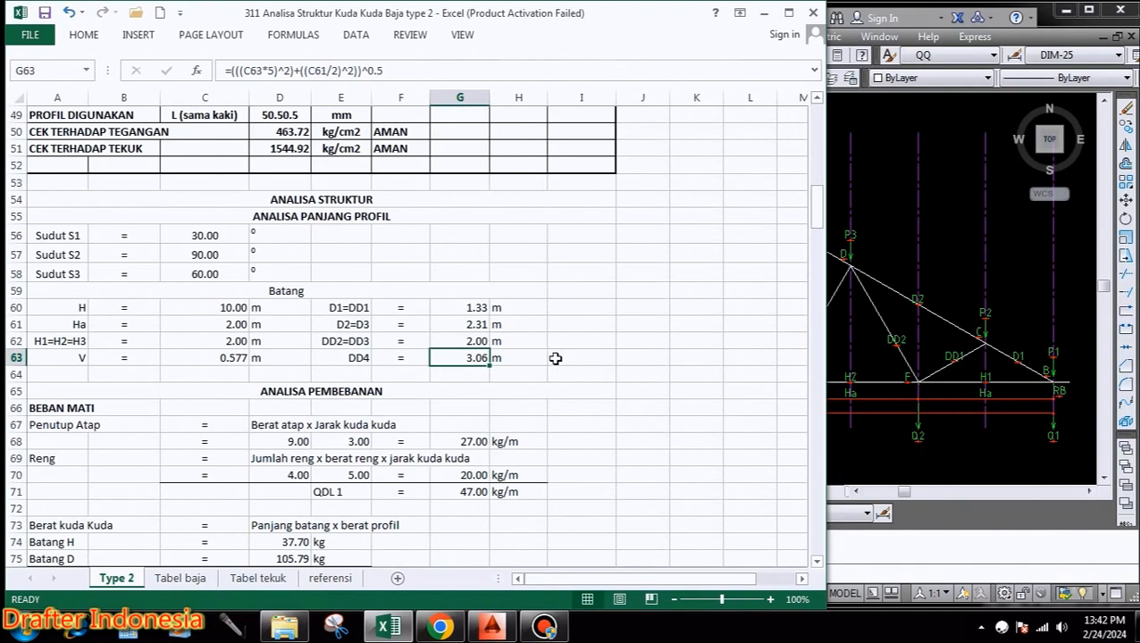
Examine the Penutup Atap dead load in row 68, including the roof weight, truss spacing and product formula in G68.
left_click(436, 391)
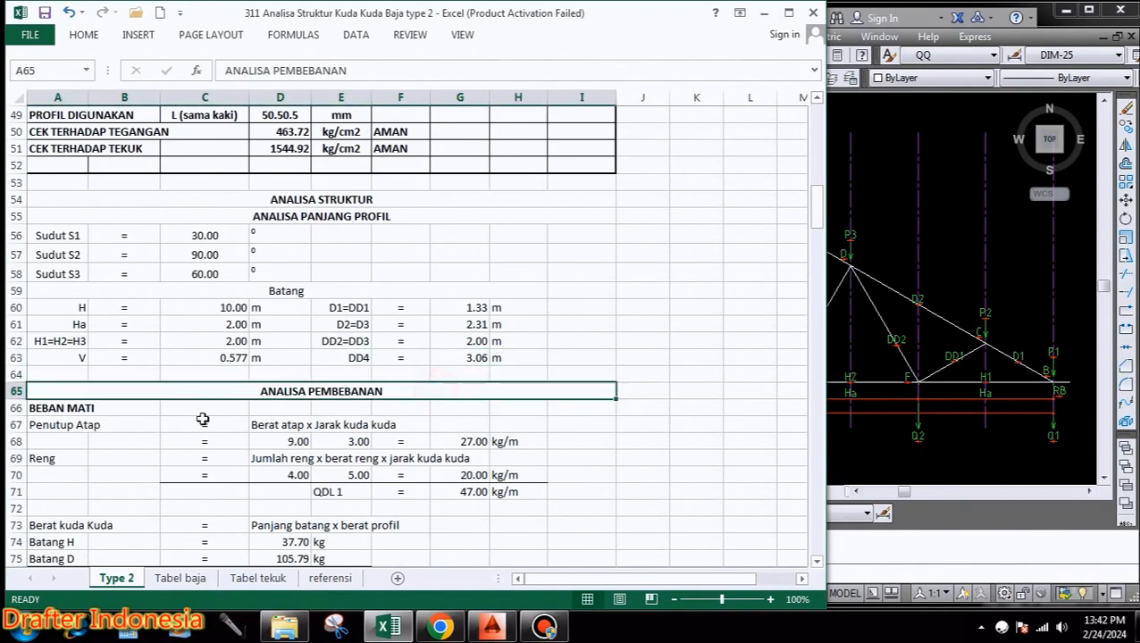
left_click(106, 409)
left_click(99, 425)
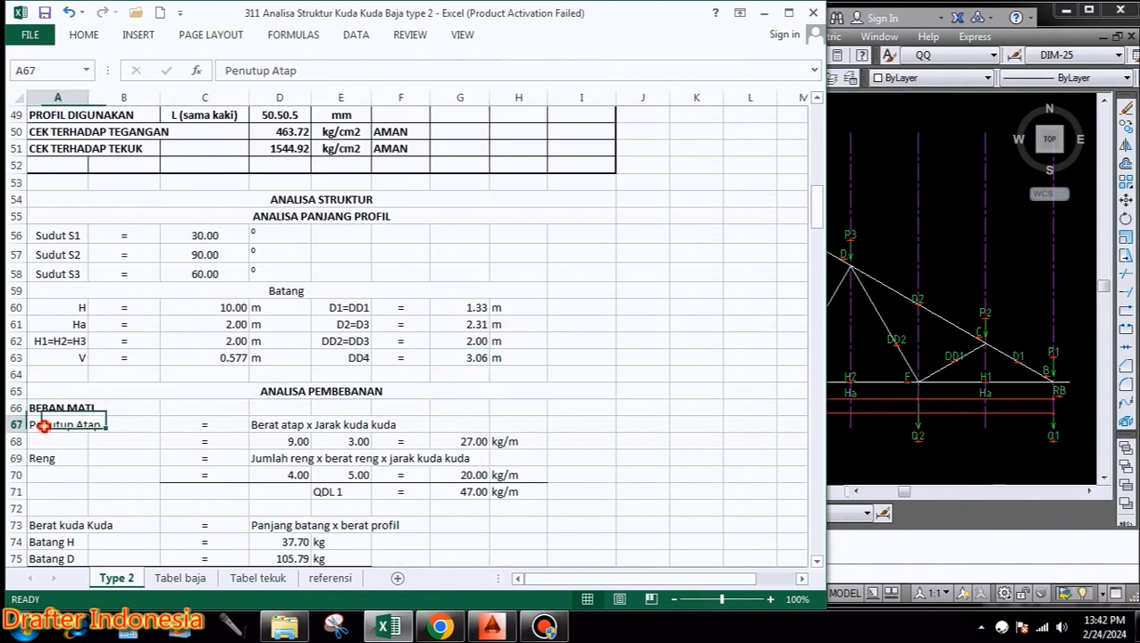
left_click(270, 425)
scroll(270, 425, "down", 1)
left_click(281, 390)
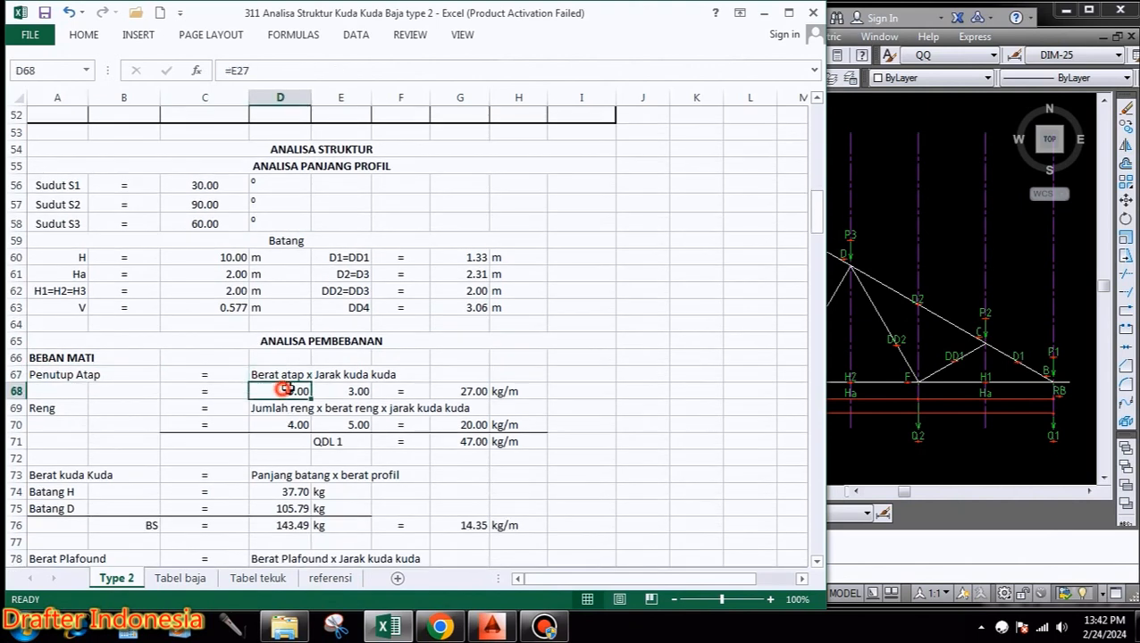
left_click(355, 390)
left_click(472, 390)
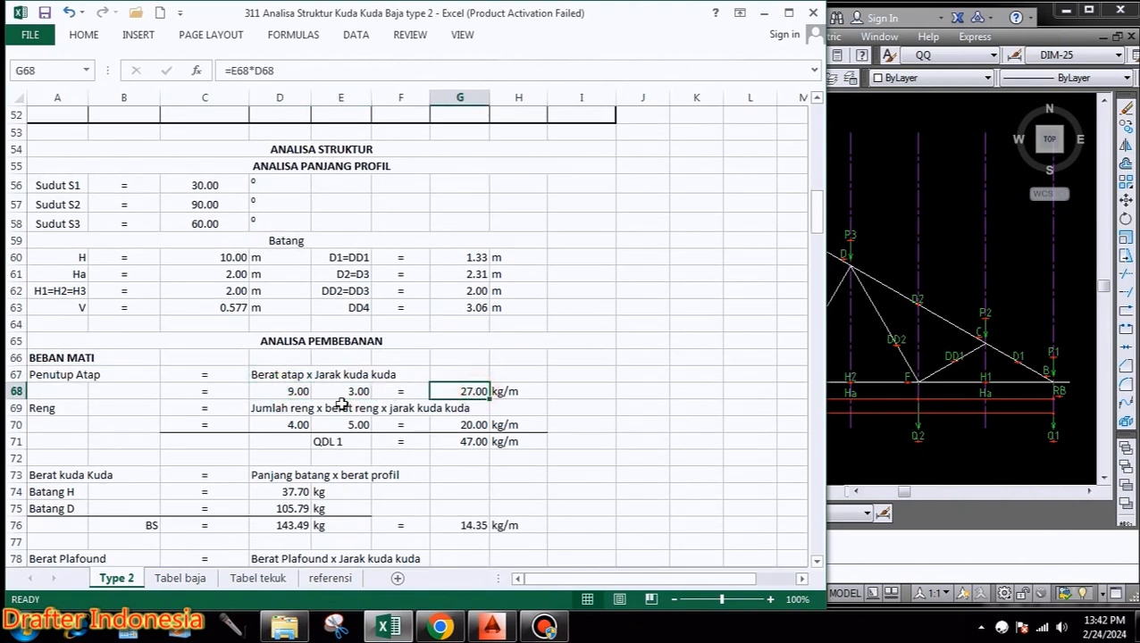
Examine the Reng dead load in row 70, tracing its two input cells and the product formula in G70.
left_click(58, 409)
left_click(277, 409)
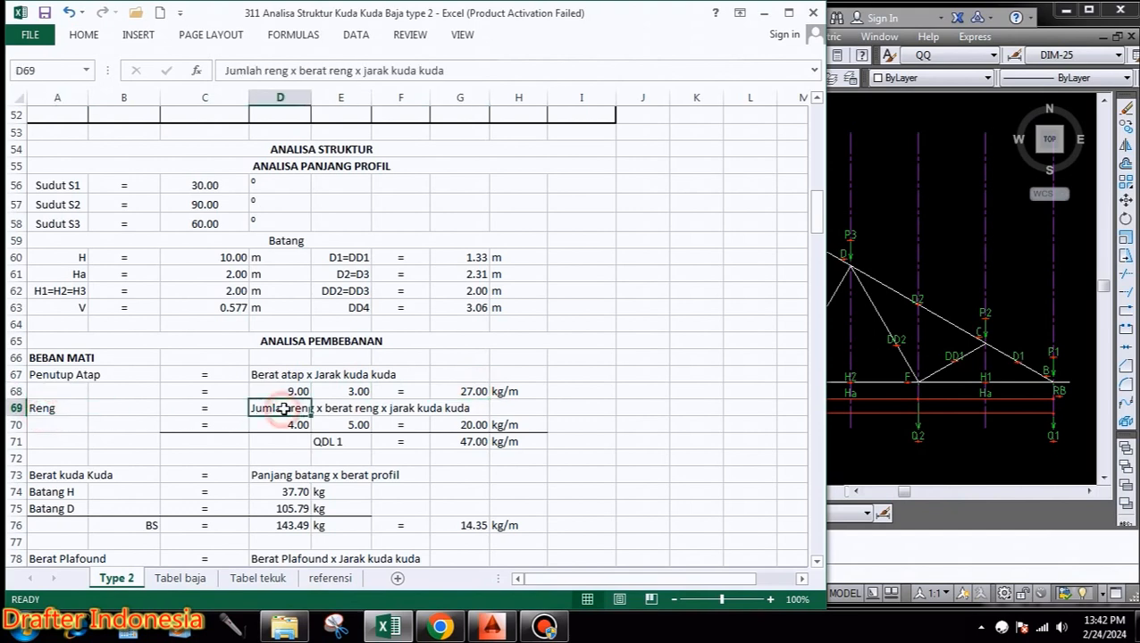
left_click(288, 427)
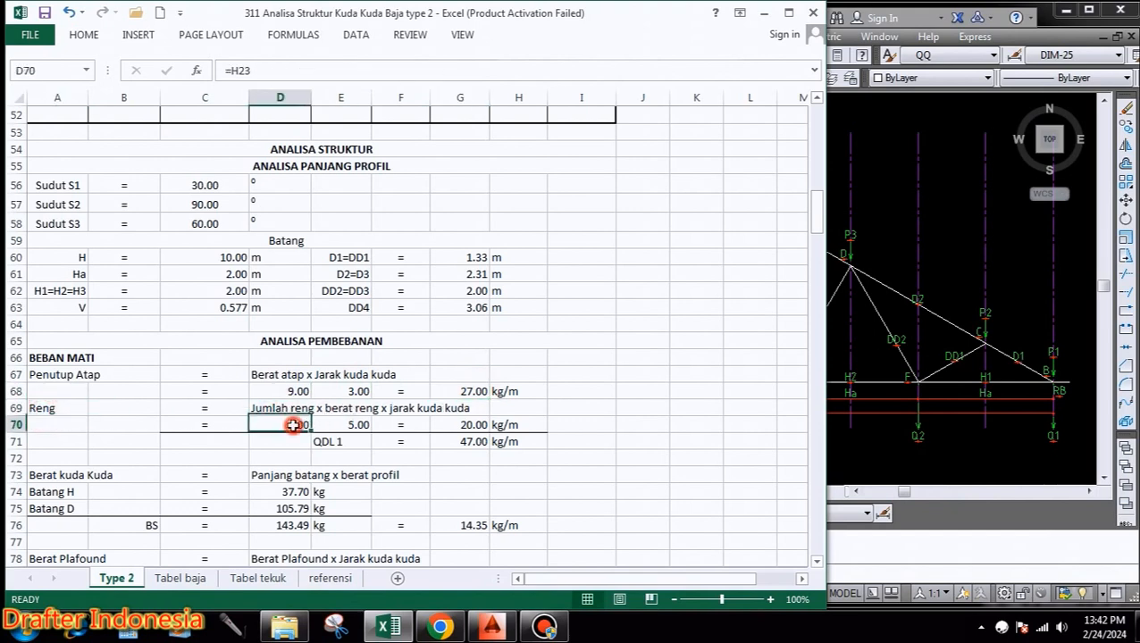
left_click(357, 424)
left_click(472, 424)
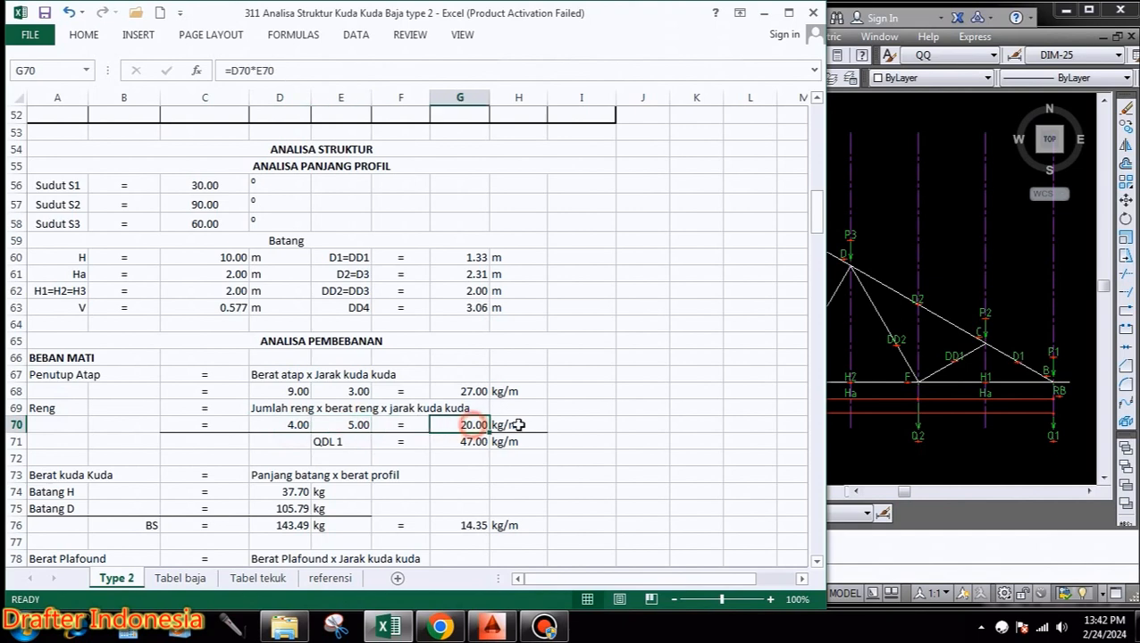
left_click(518, 424)
Check the QDL 1 total in G71 and its unit in the dead load section.
left_click(343, 444)
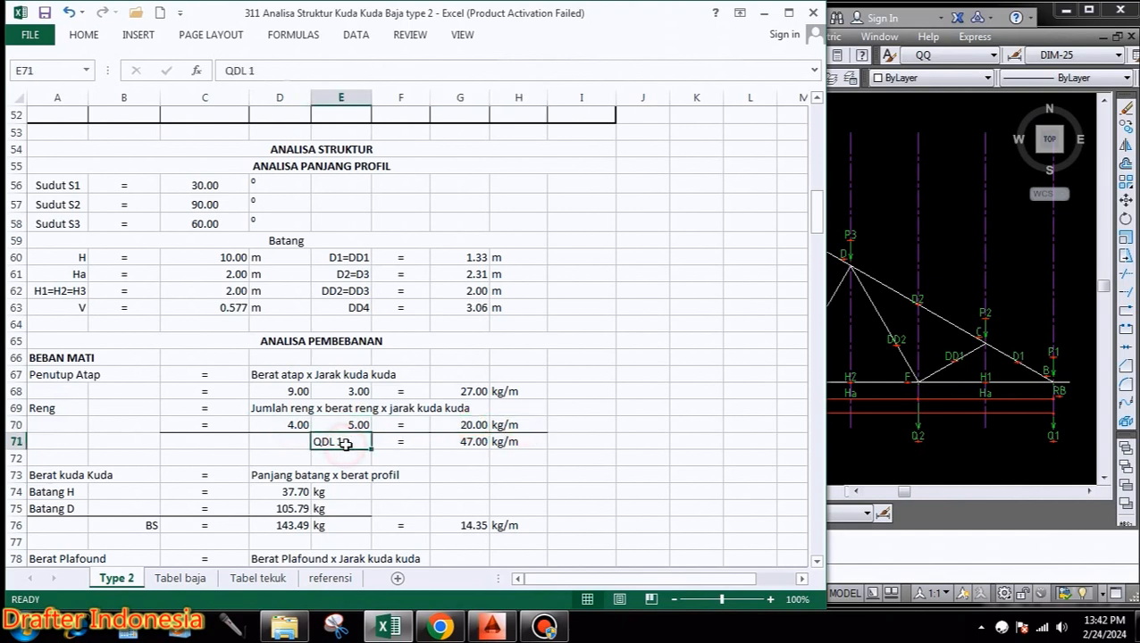
left_click(472, 441)
scroll(536, 377, "down", 1)
scroll(536, 377, "down", 1)
left_click(522, 390)
Inspect the truss self-weight formulas for Batang H in D74 and Batang D in D75, with their units.
scroll(547, 375, "down", 1)
left_click(284, 369)
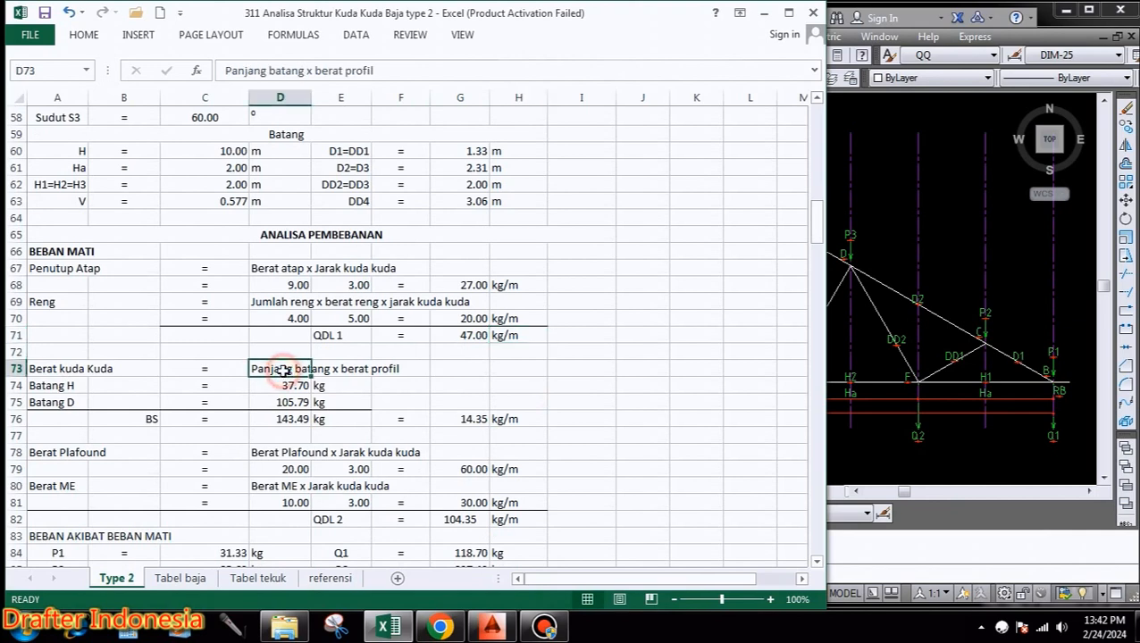
left_click(284, 384)
left_click(333, 388)
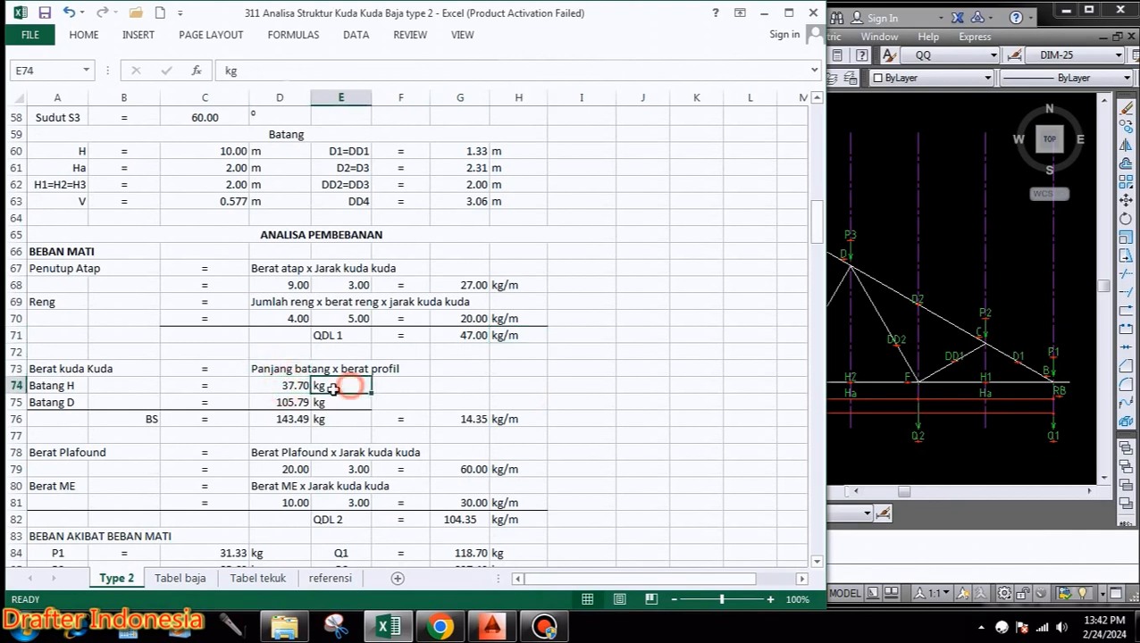
left_click(286, 386)
left_click(319, 388)
left_click(300, 402)
left_click(331, 403)
Check the BS sum in D76 and its conversion to weight per metre of span in G76.
left_click(147, 419)
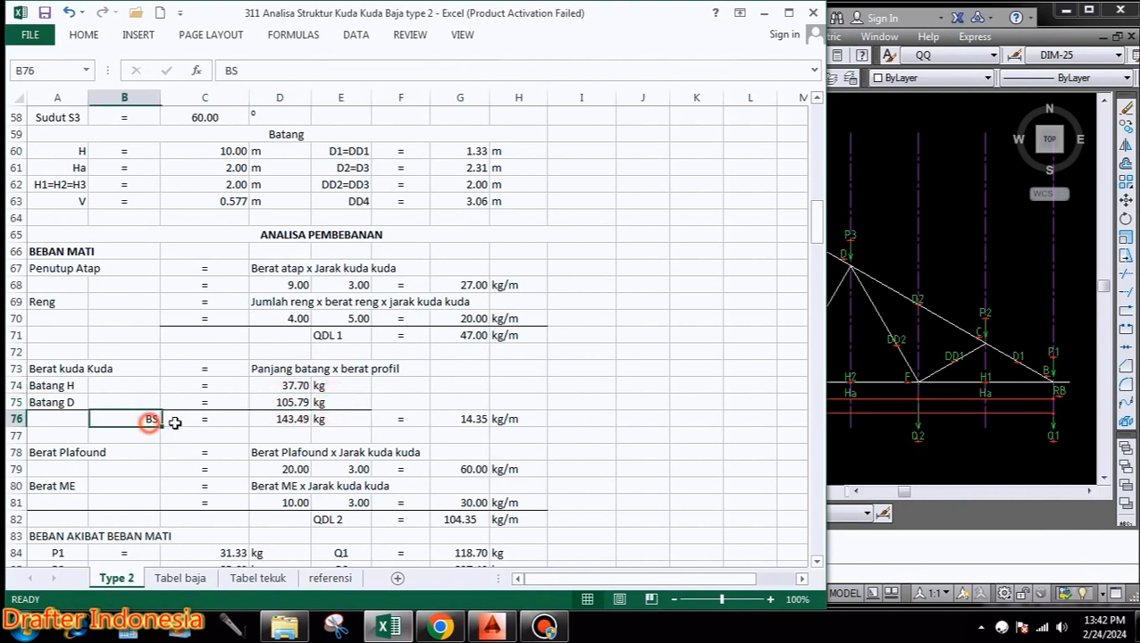
left_click(287, 419)
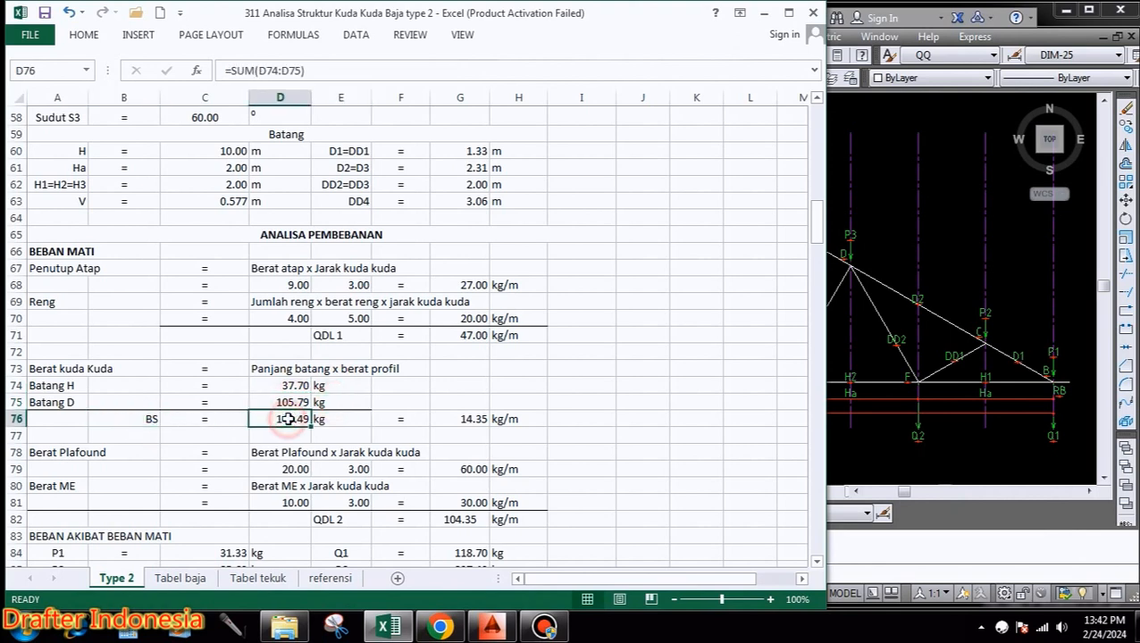
left_click(333, 418)
left_click(476, 418)
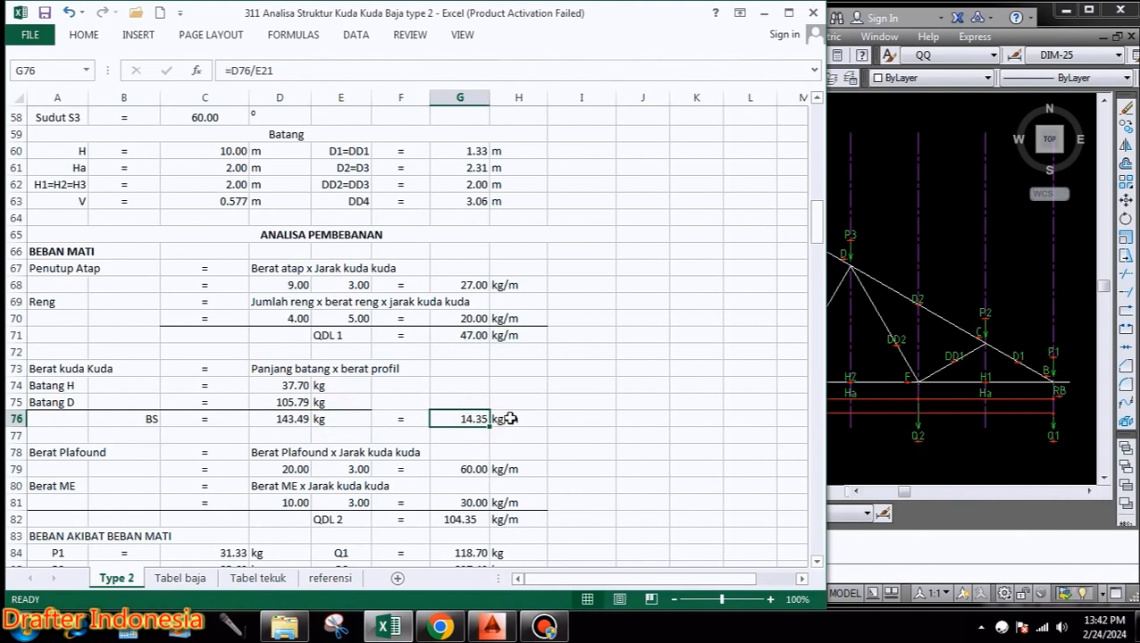
left_click(524, 418)
Examine the Berat Plafound load in row 79, including the ceiling weight, truss spacing and result in G79.
scroll(195, 376, "down", 2)
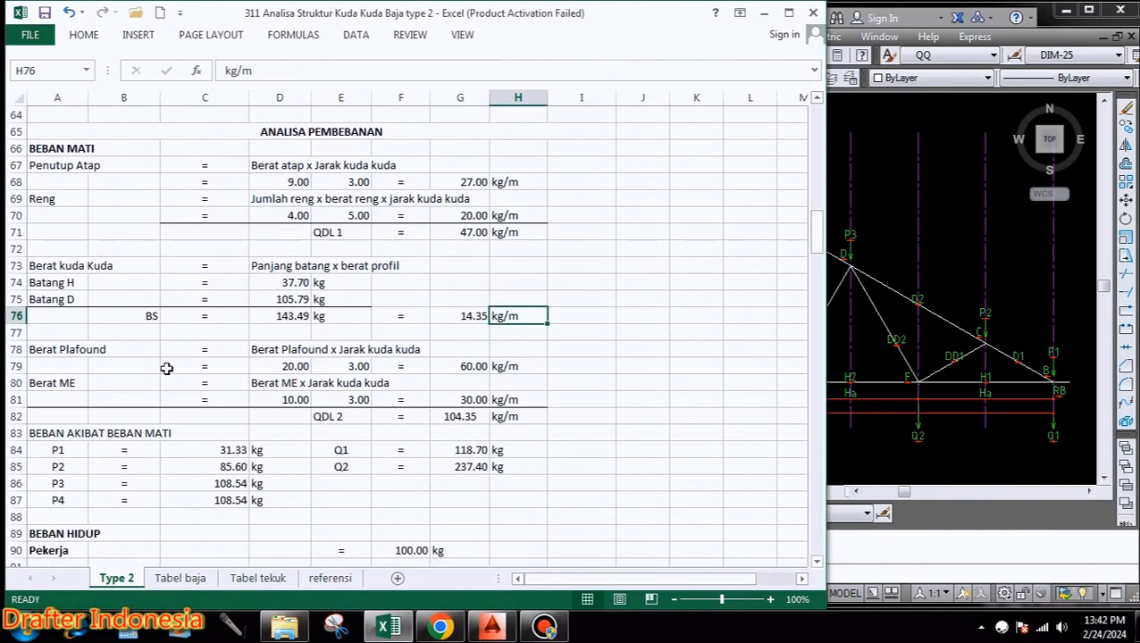
left_click(290, 351)
left_click(279, 366)
left_click(279, 350)
left_click(286, 366)
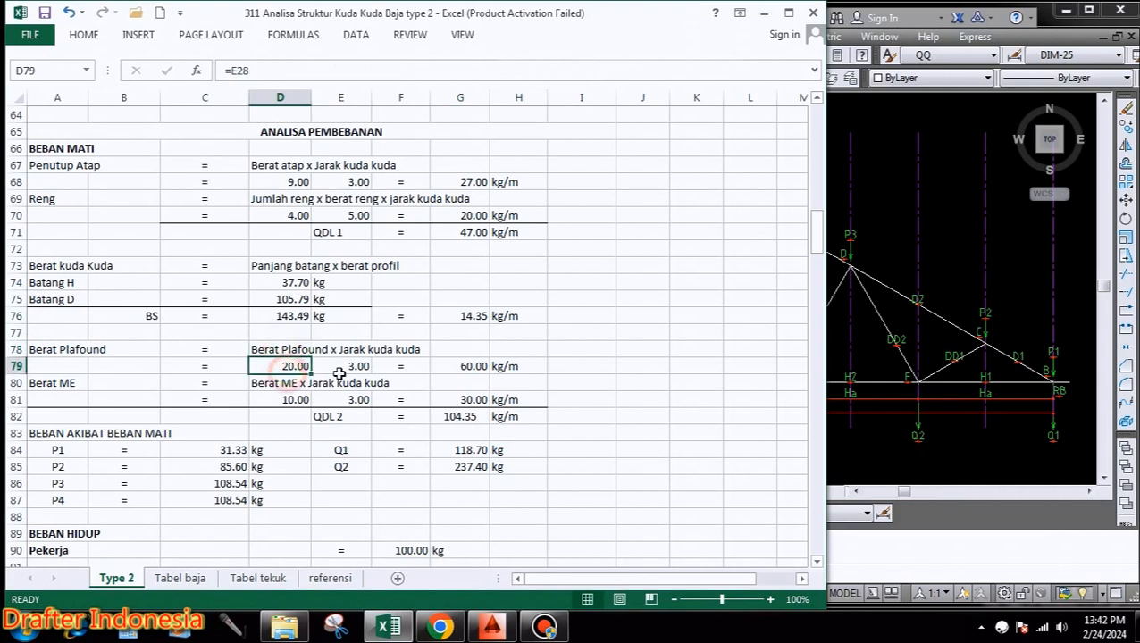
left_click(344, 367)
left_click(442, 367)
left_click(518, 366)
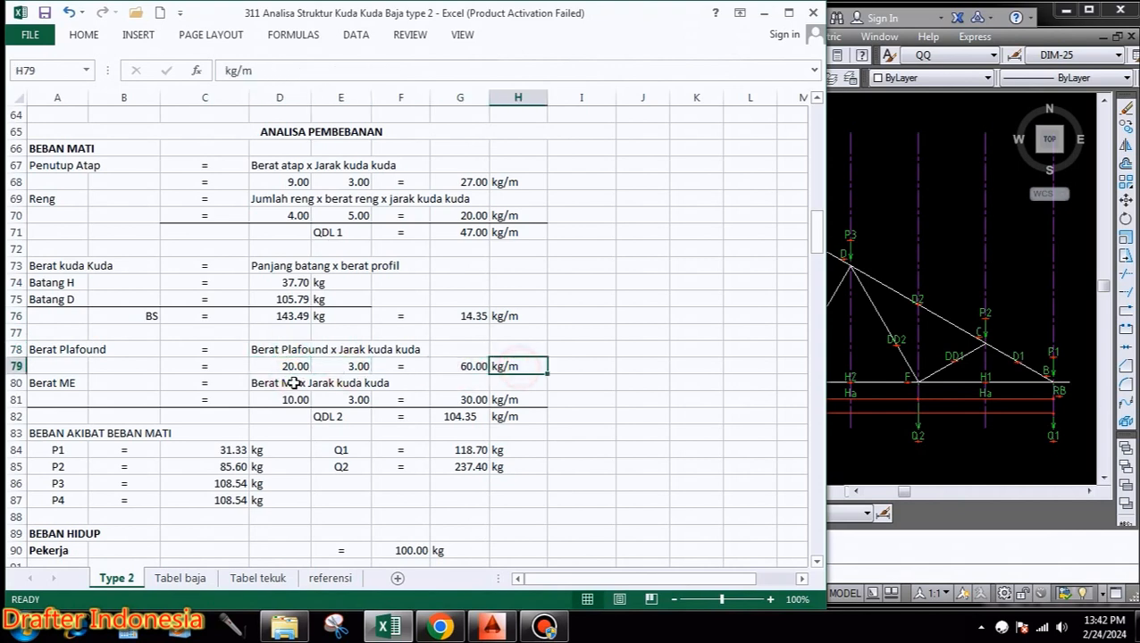
Examine the Berat ME load in row 81, tracing the ME weight, truss spacing and product formula in G81.
left_click(273, 383)
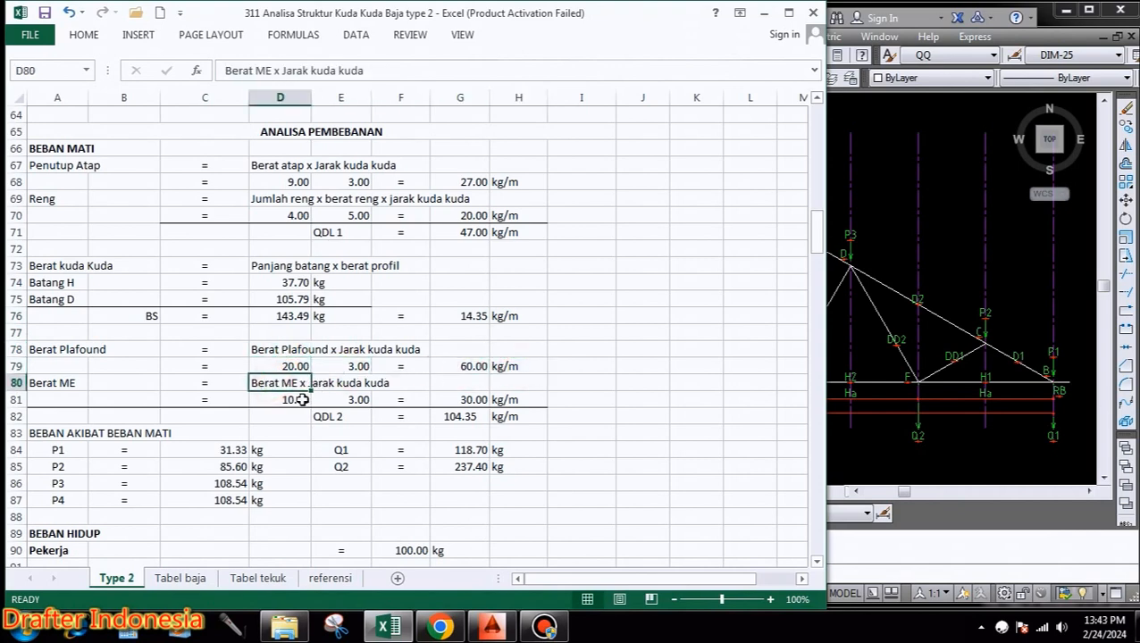
left_click(286, 399)
left_click(334, 399)
left_click(475, 400)
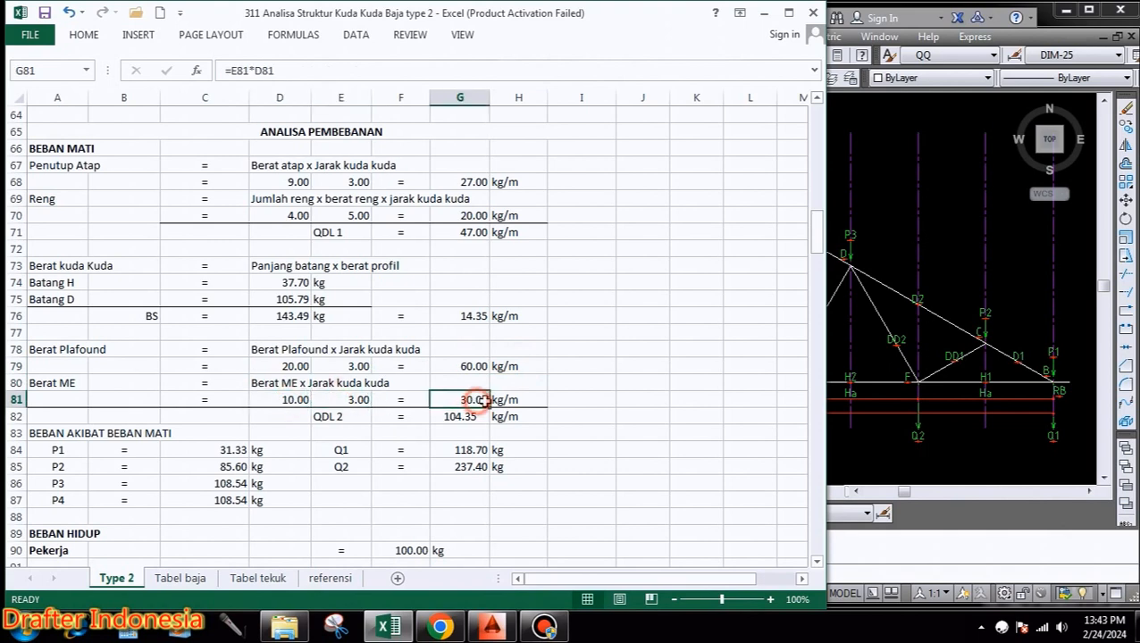
left_click(509, 401)
Check the QDL 2 sum formula in G82 and its unit.
scroll(431, 379, "down", 1)
left_click(348, 366)
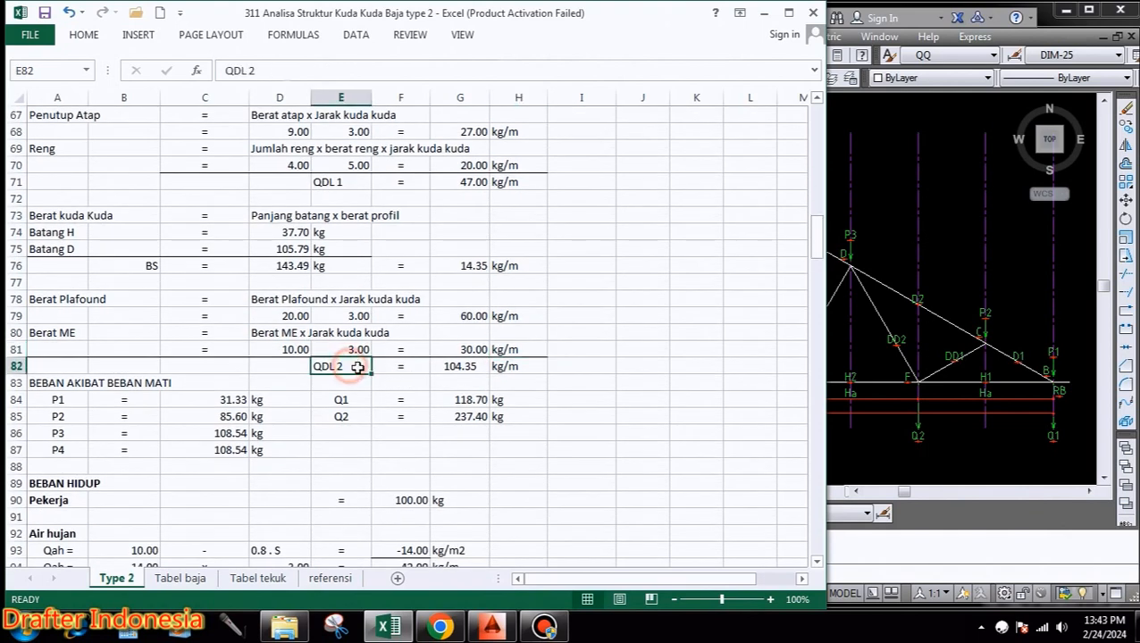
left_click(459, 368)
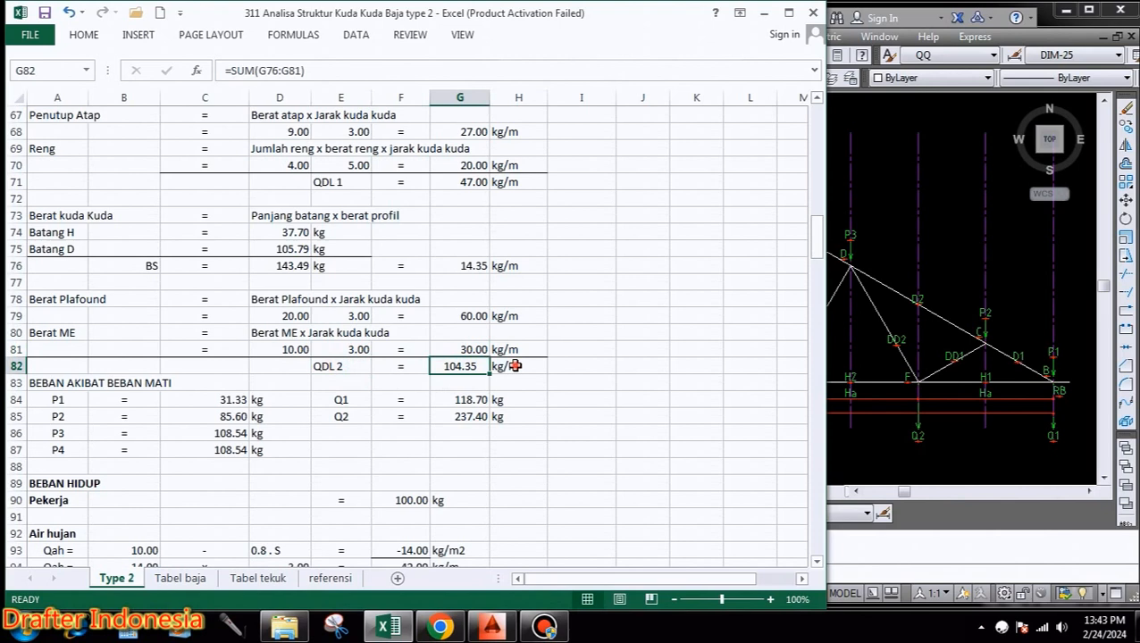
left_click(515, 366)
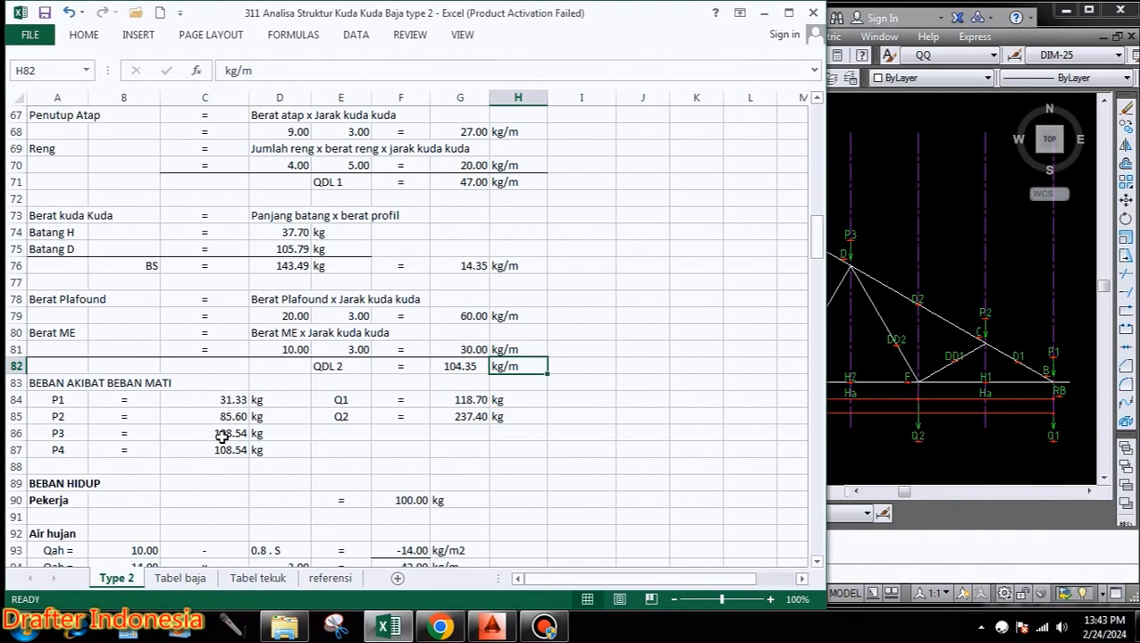
Locate point loads P1 to P4 in the AutoCAD truss drawing and inspect their dead load formulas in C84 to C87 in Excel.
left_click(961, 429)
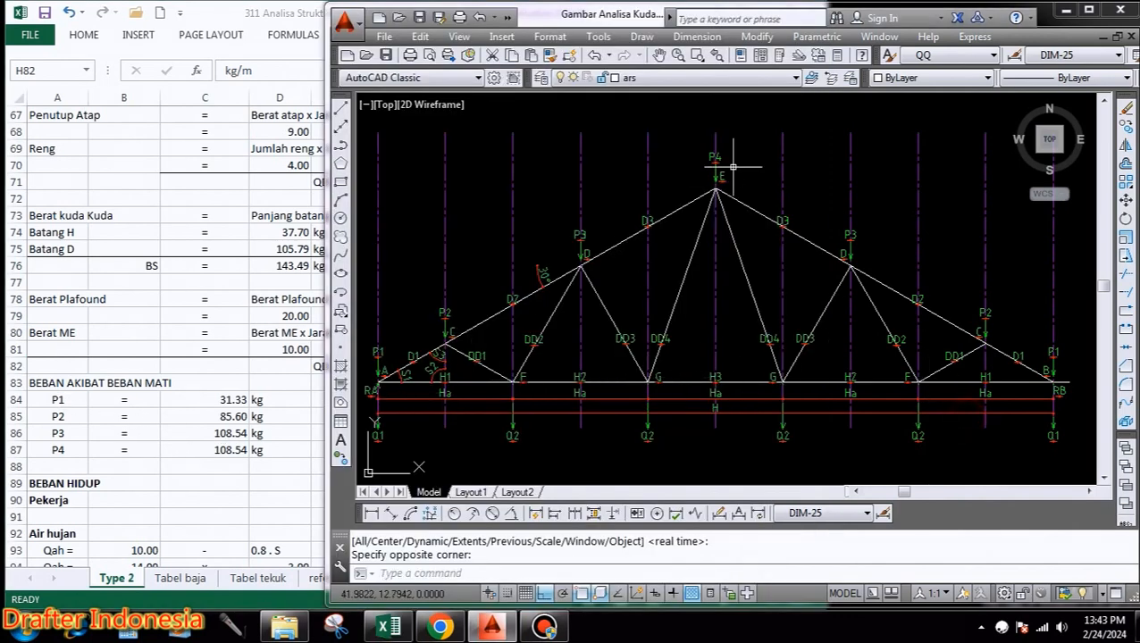
left_click(183, 487)
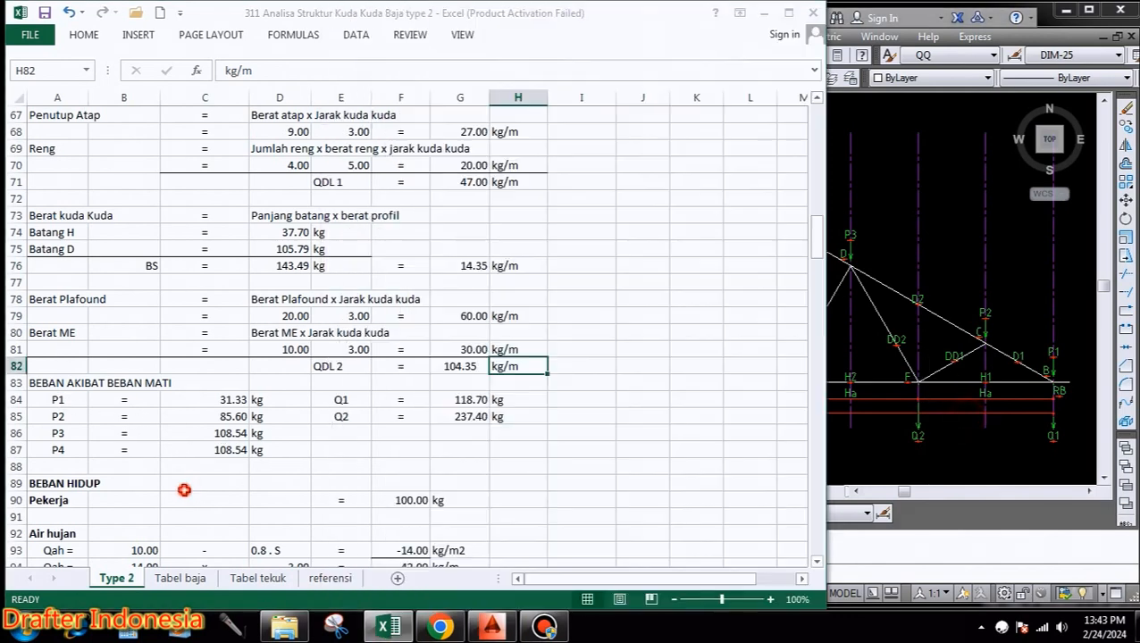
left_click(228, 400)
left_click(261, 400)
left_click(214, 420)
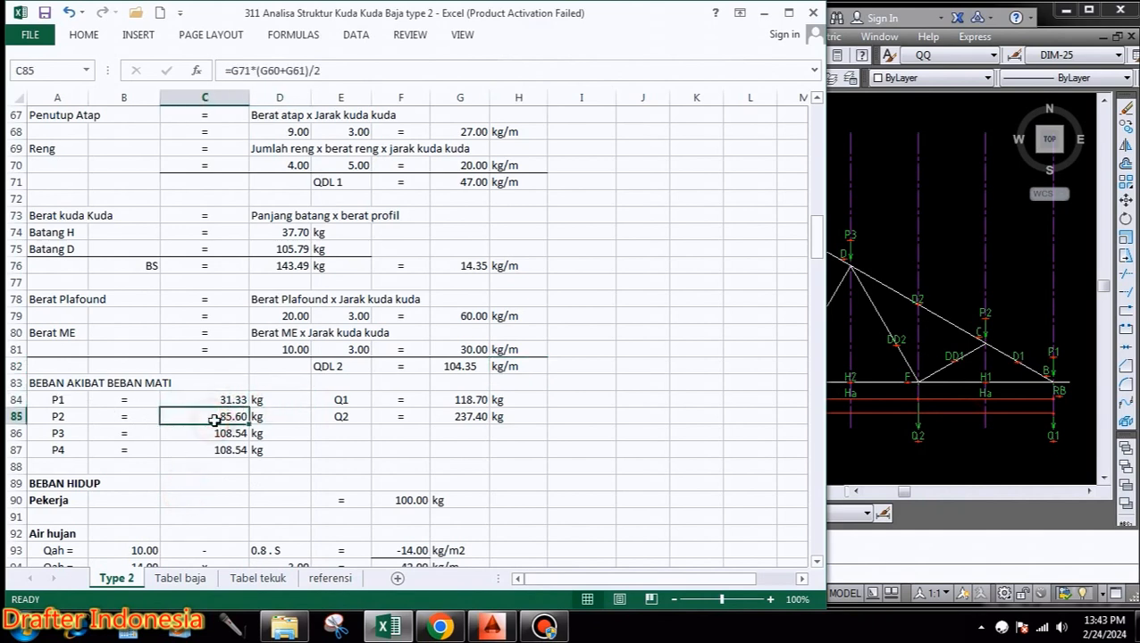
left_click(279, 417)
left_click(229, 433)
left_click(272, 435)
left_click(225, 451)
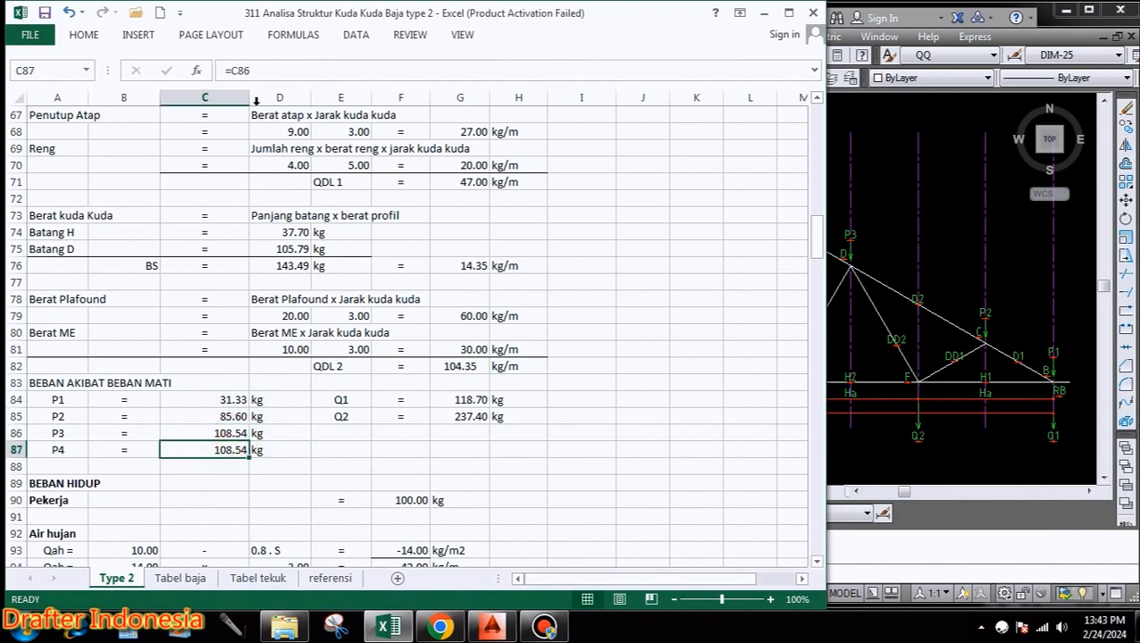
Recheck the P1, P2, P3 and P4 formulas one after another in C84 to C87.
left_click(234, 402)
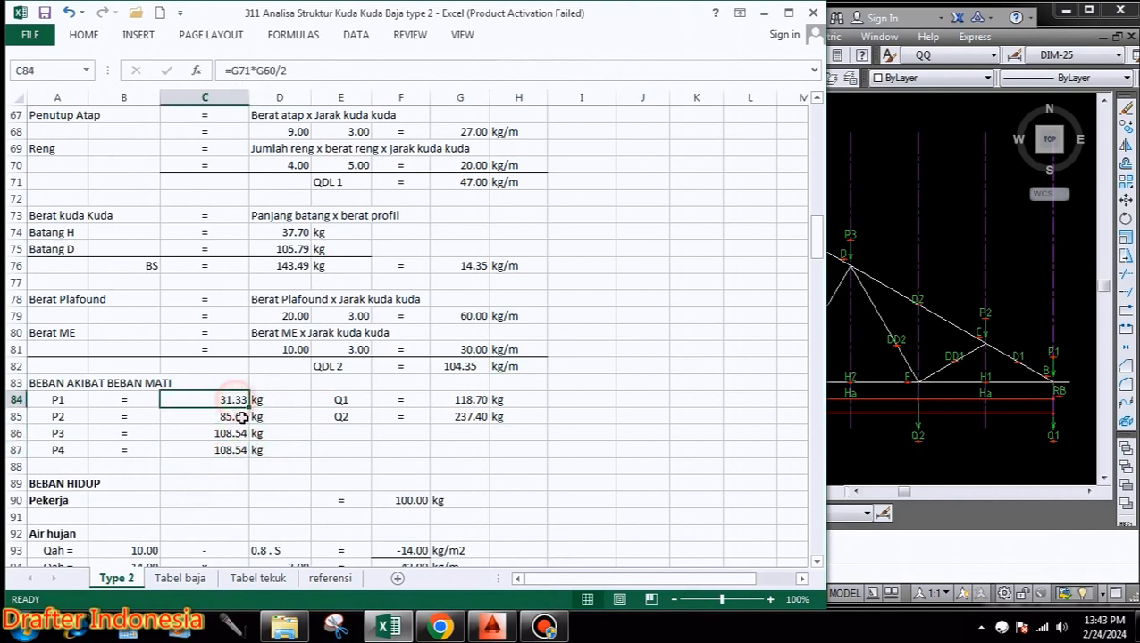
left_click(228, 416)
left_click(228, 434)
left_click(231, 450)
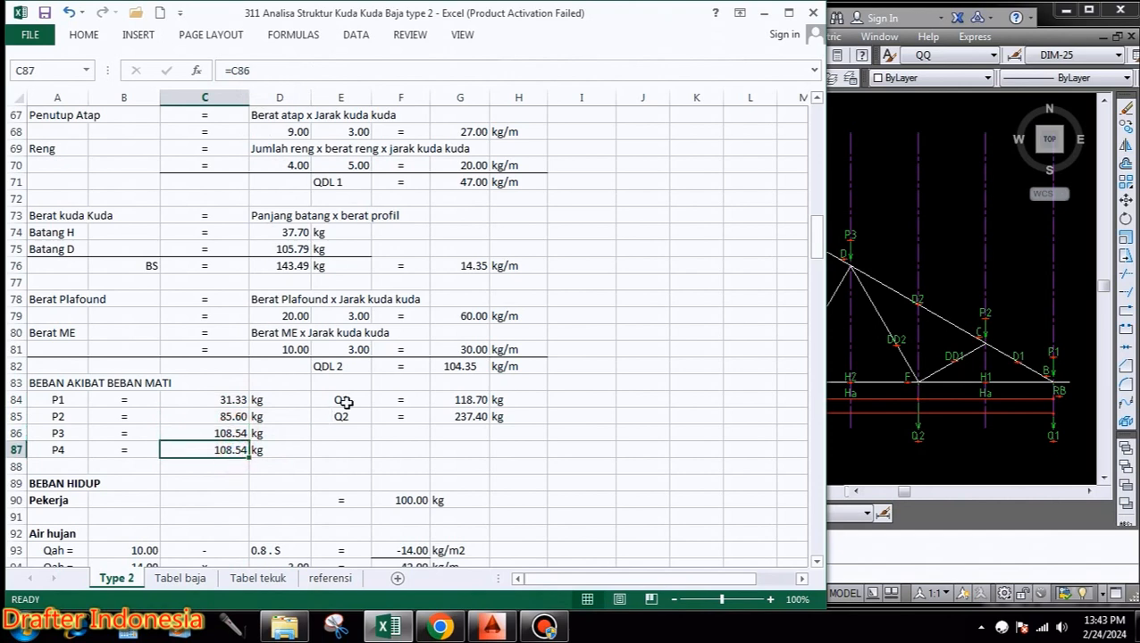
Locate loads Q1 and Q2 in the AutoCAD truss drawing and inspect their dead load formulas in G84 and G85 in Excel.
left_click(340, 401)
left_click(1047, 427)
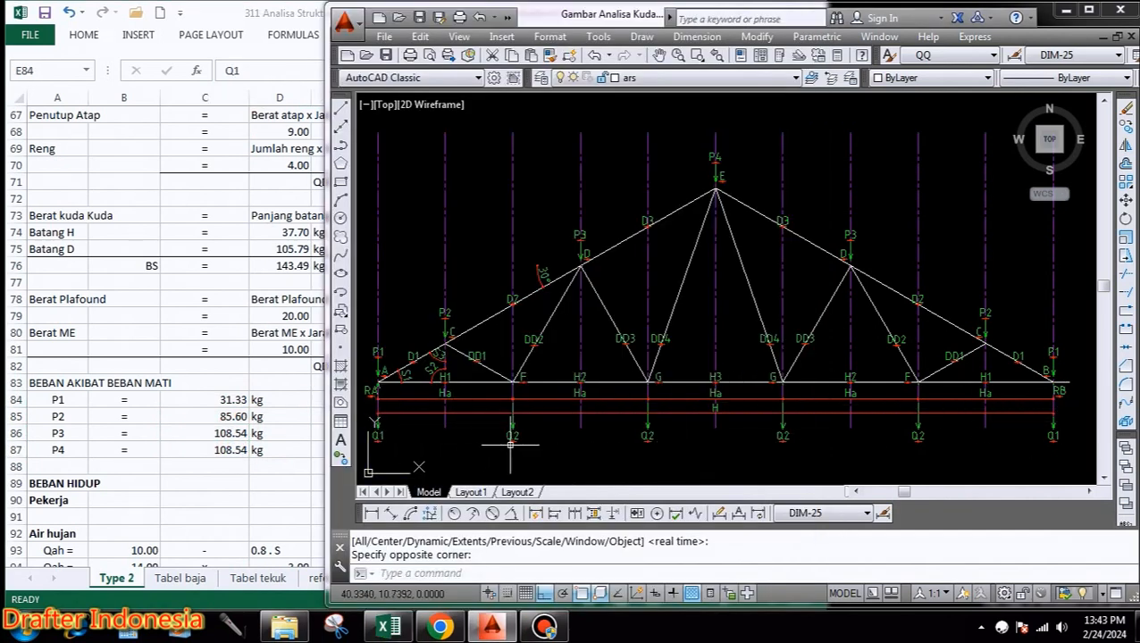
left_click(275, 440)
left_click(476, 400)
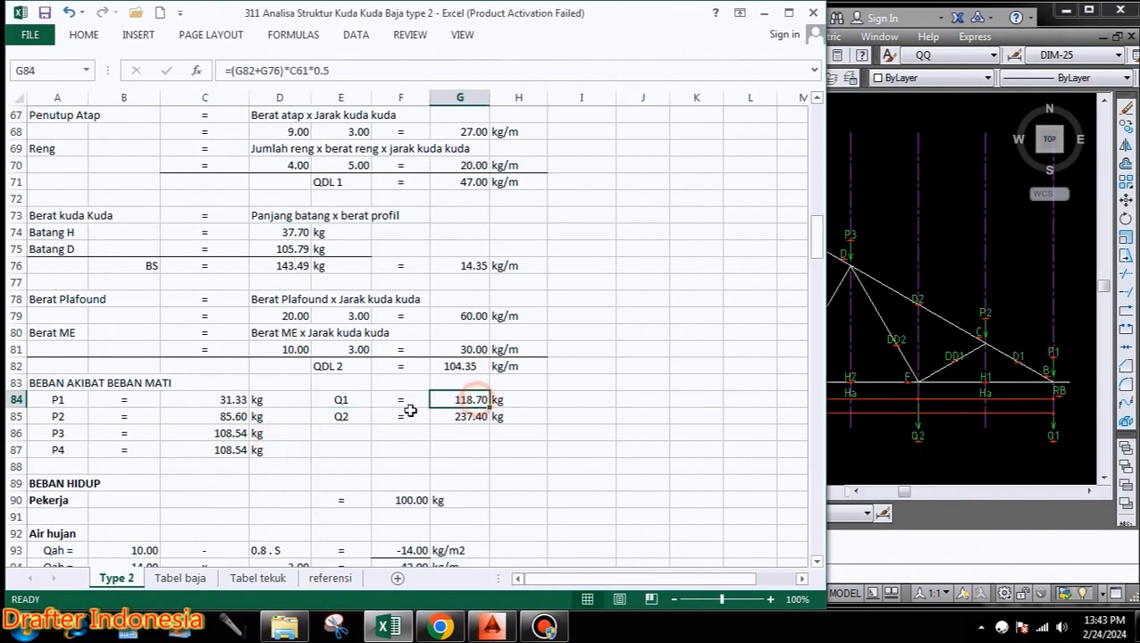
left_click(347, 416)
left_click(465, 417)
left_click(511, 417)
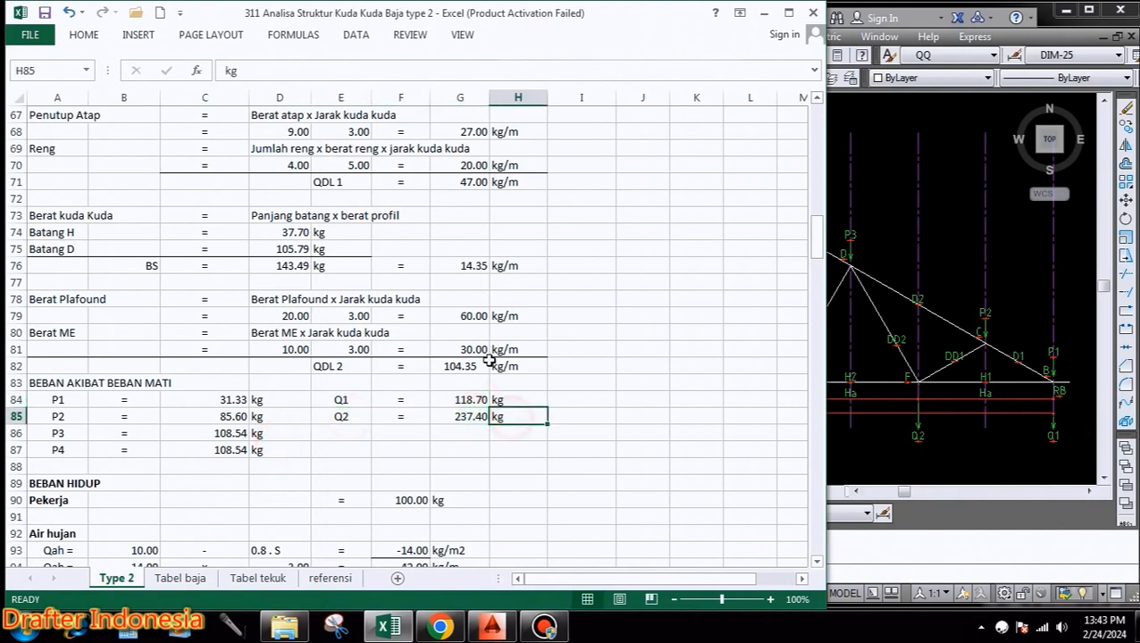
Check the Pekerja live load in F90 and its unit under BEBAN HIDUP.
scroll(489, 366, "down", 4)
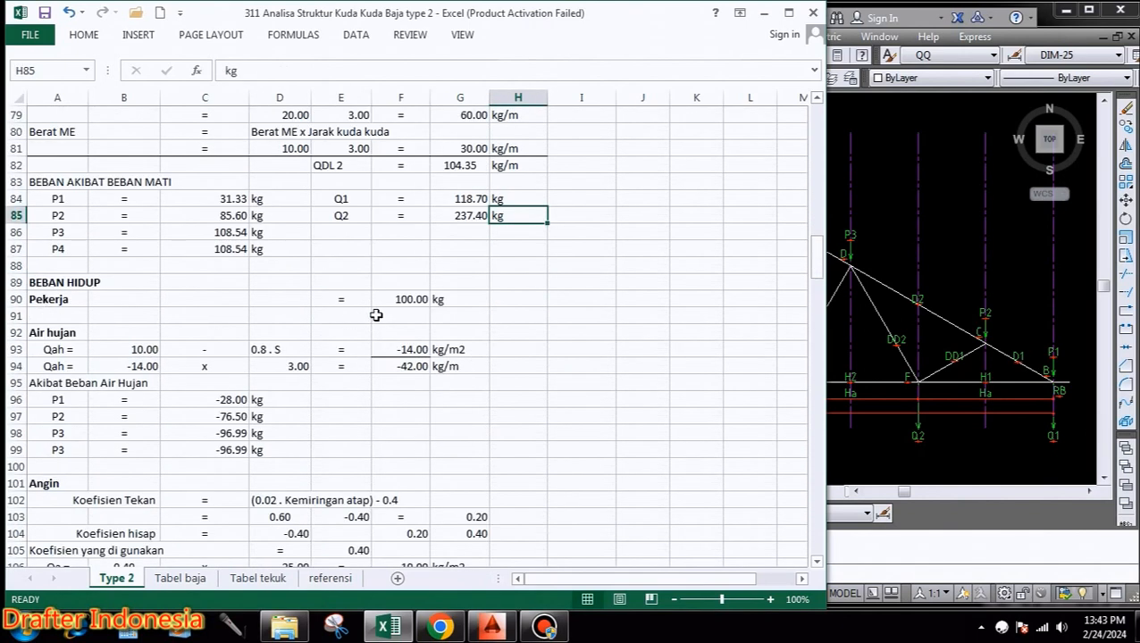
left_click(411, 299)
left_click(463, 299)
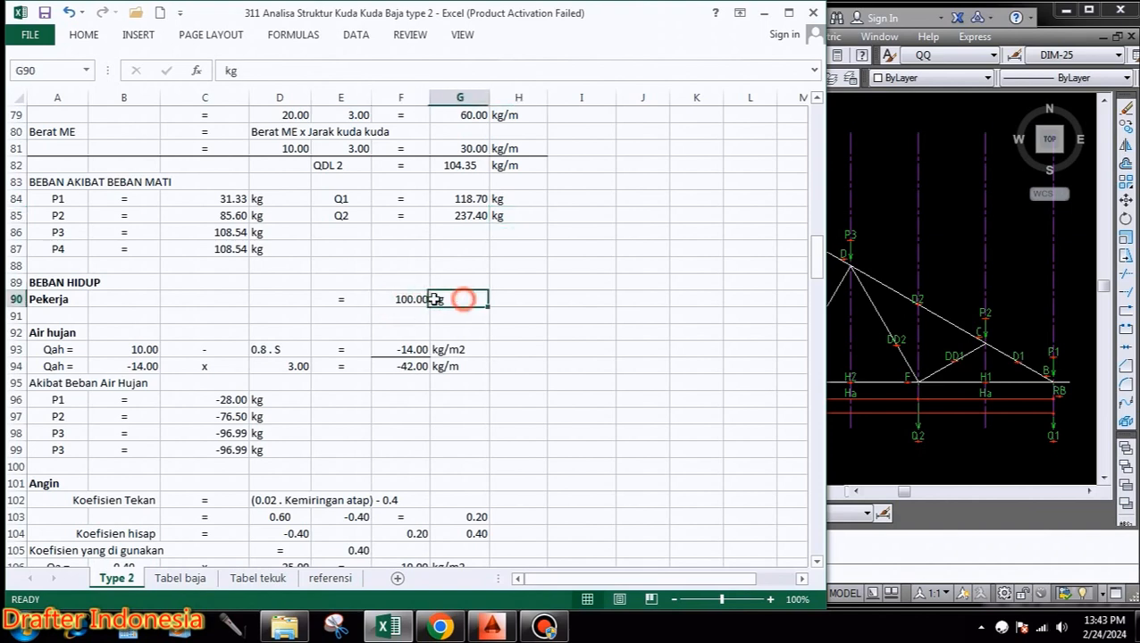
Examine the Air hujan load in row 93, tracing the Qah base value, the 0.8 . S term, the formula in F93 and its unit.
left_click(61, 332)
left_click(59, 350)
left_click(132, 353)
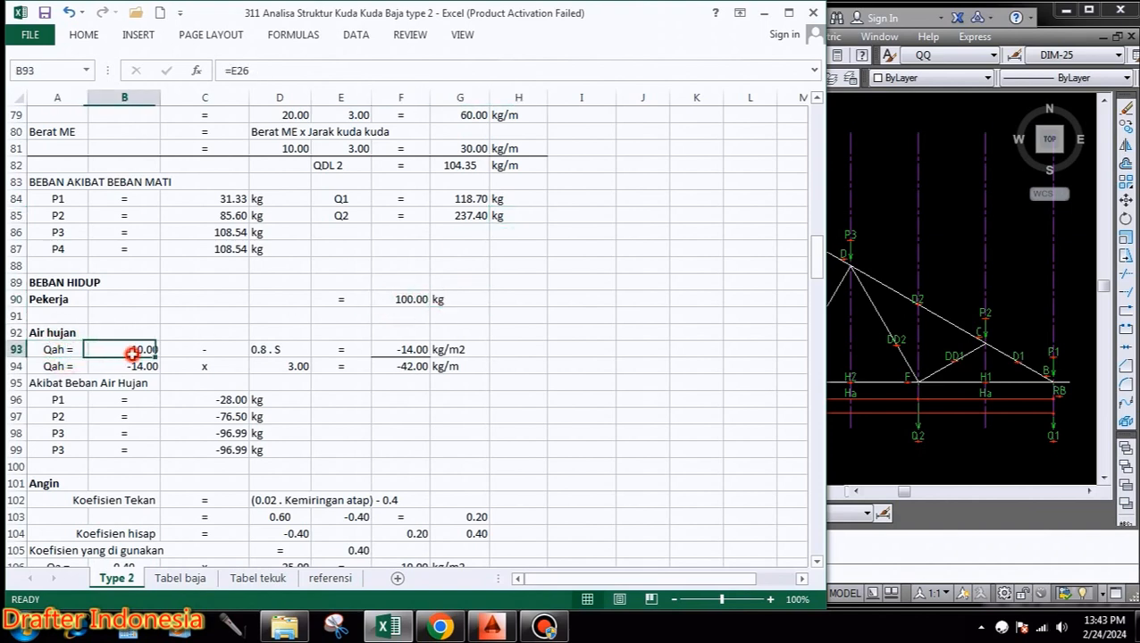
left_click(223, 353)
left_click(259, 349)
left_click(400, 349)
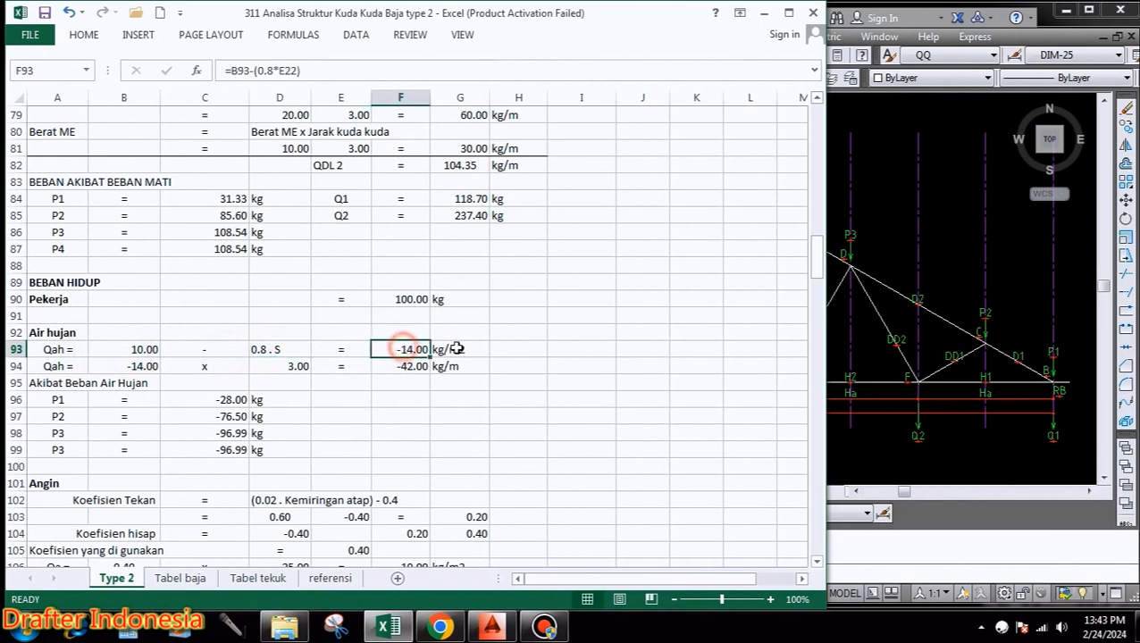
left_click(452, 348)
Trace the second Qah line's factors, product formula in F94 and unit, then find the Akibat Beban Air Hujan heading in A95.
left_click(142, 367)
left_click(192, 369)
left_click(288, 366)
left_click(343, 366)
left_click(399, 367)
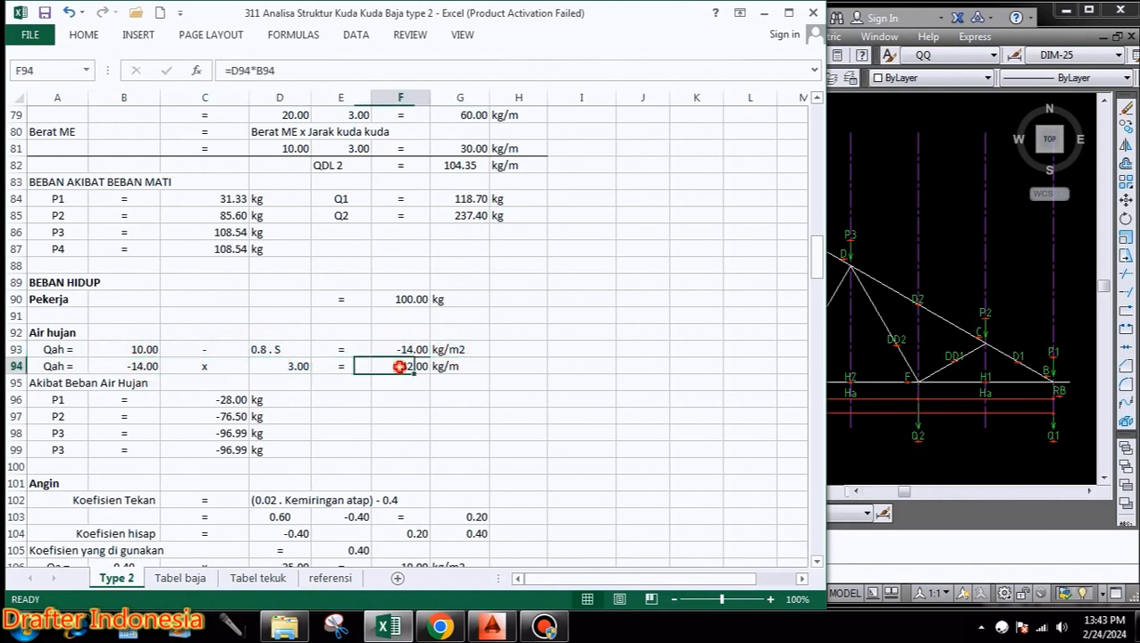
left_click(452, 366)
left_click(41, 382)
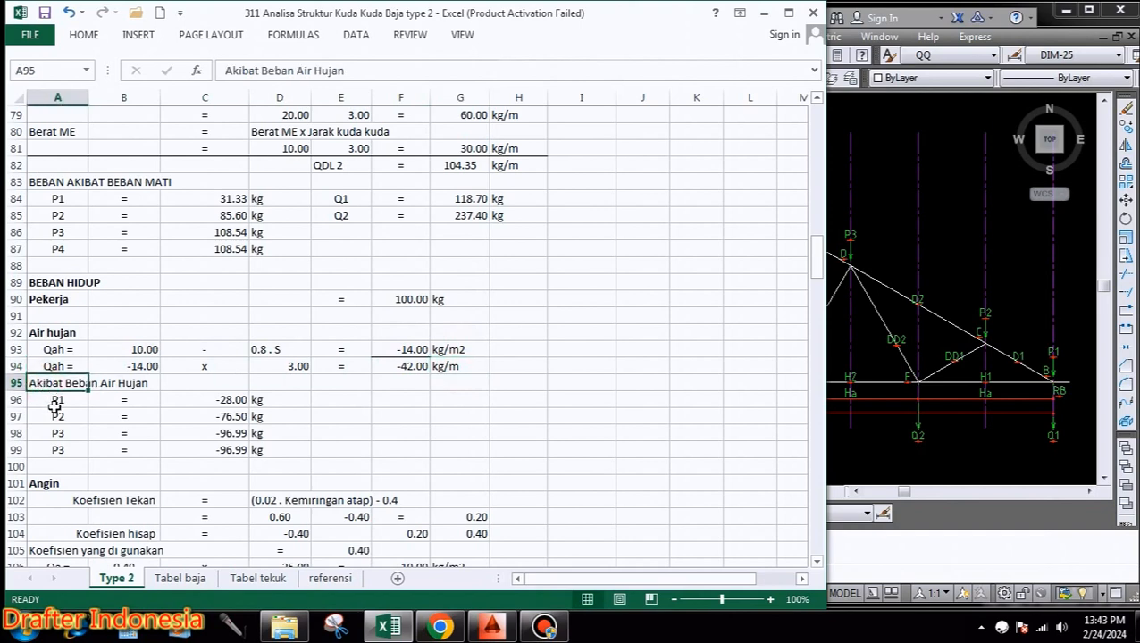
Review the rain load results for P1, P2 and P3 in rows 96 to 98.
left_click(56, 402)
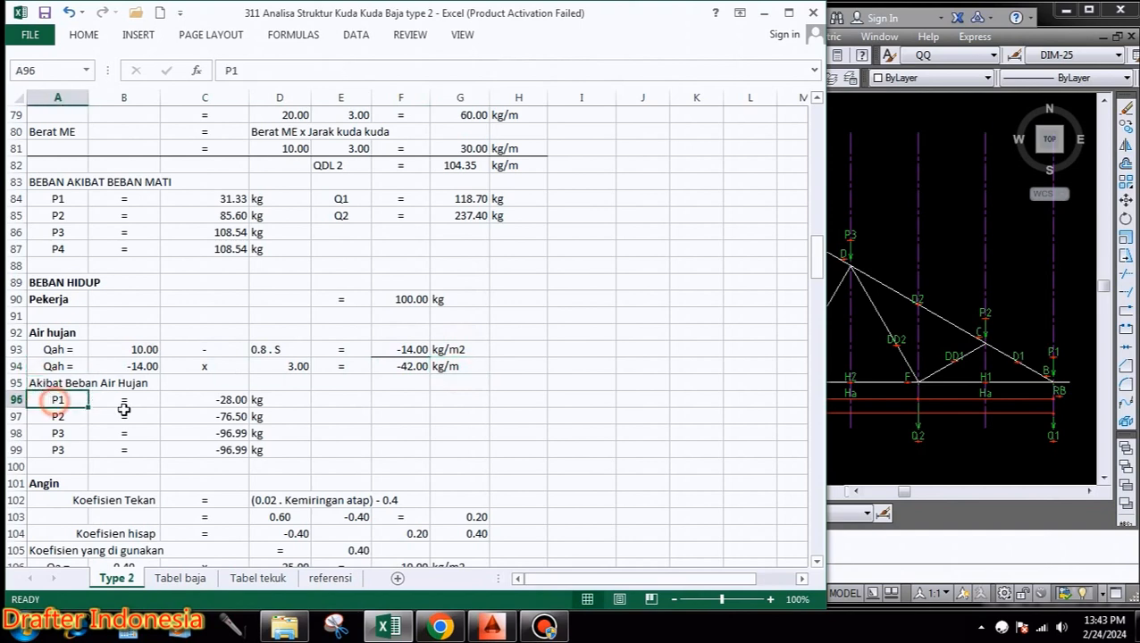
left_click(229, 398)
left_click(284, 400)
left_click(61, 416)
left_click(214, 416)
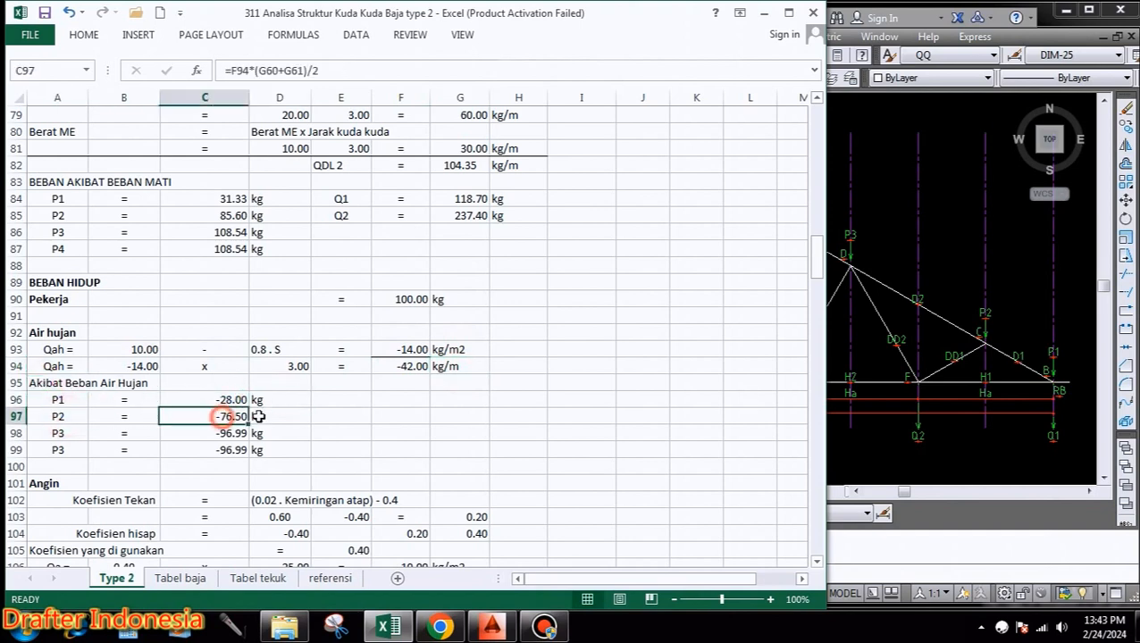
left_click(284, 416)
left_click(63, 434)
left_click(215, 433)
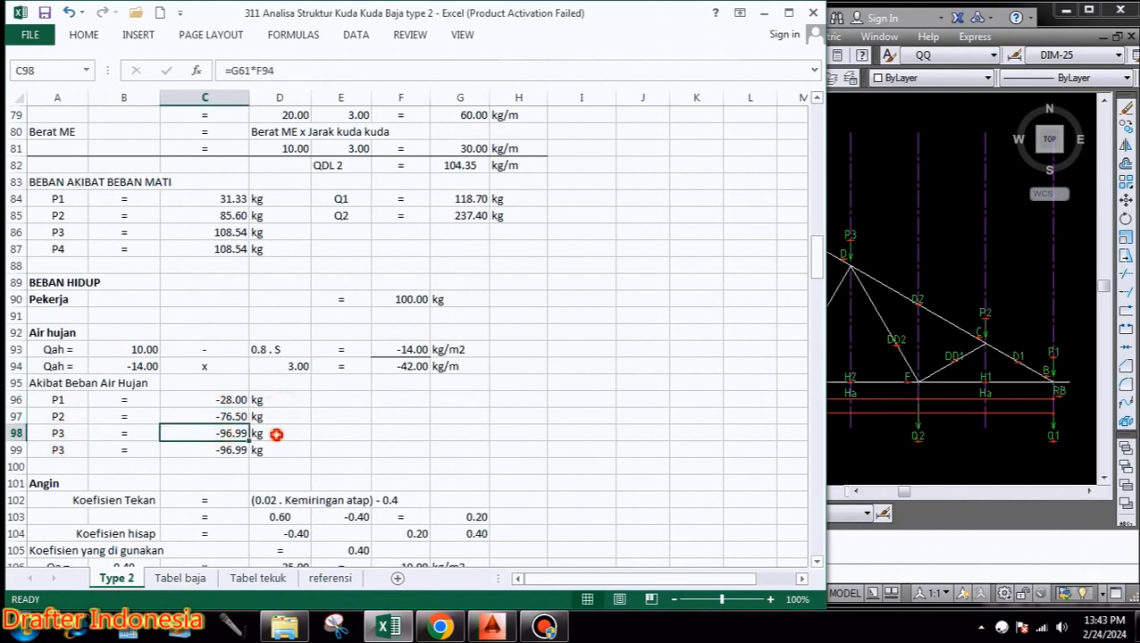
left_click(284, 433)
Correct the duplicate P3 label in cell A99 of the rain load list to P4.
left_click(65, 451)
double_click(65, 452)
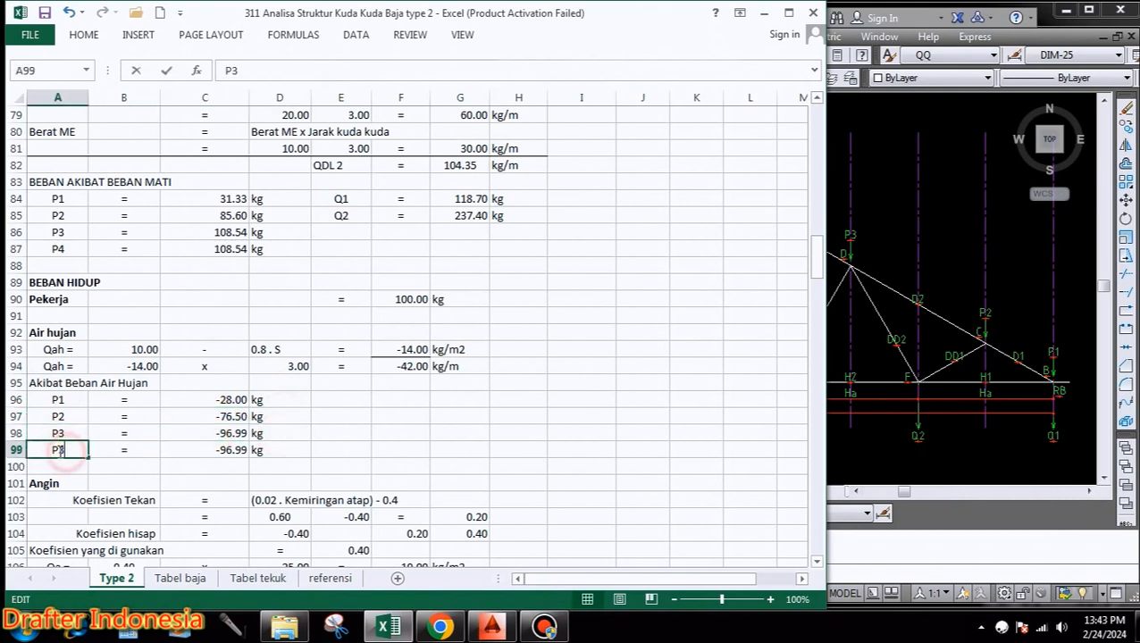
double_click(67, 451)
type("P4")
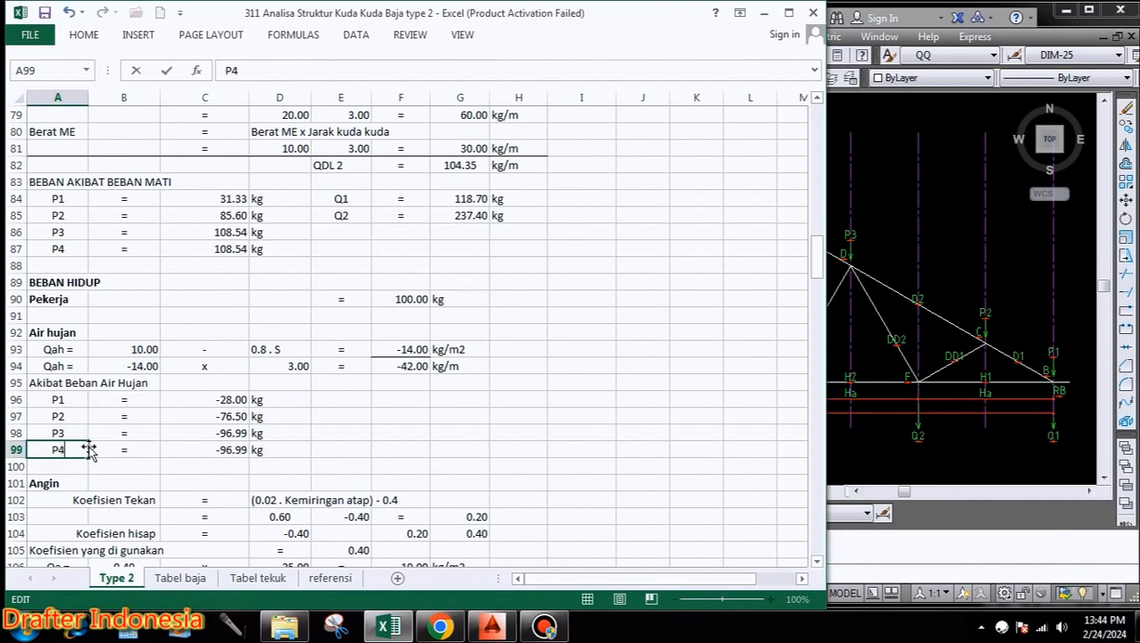
key("Return")
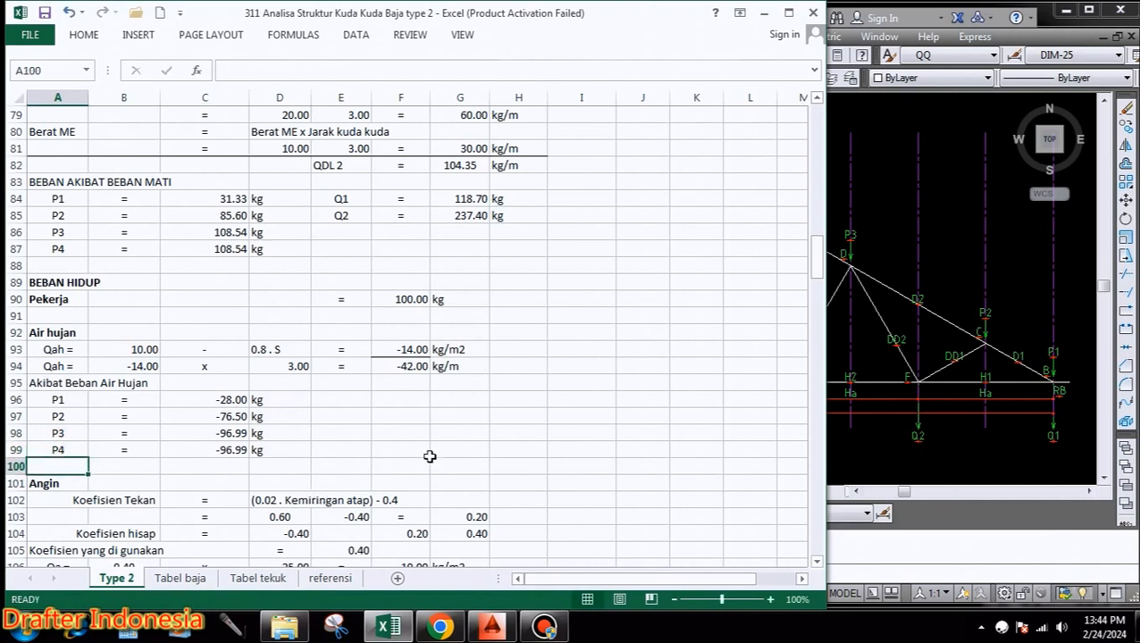
left_click(368, 449)
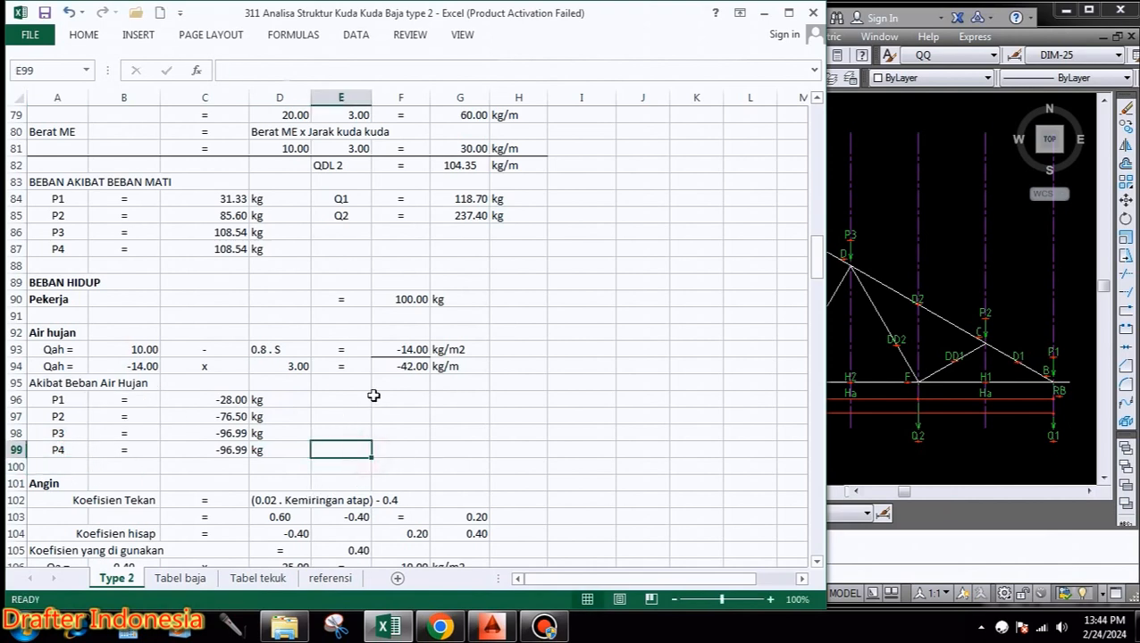
Examine the Koefisien Tekan formula in the Angin section and its calculation in rows 102 and 103.
scroll(374, 398, "down", 2)
left_click(57, 383)
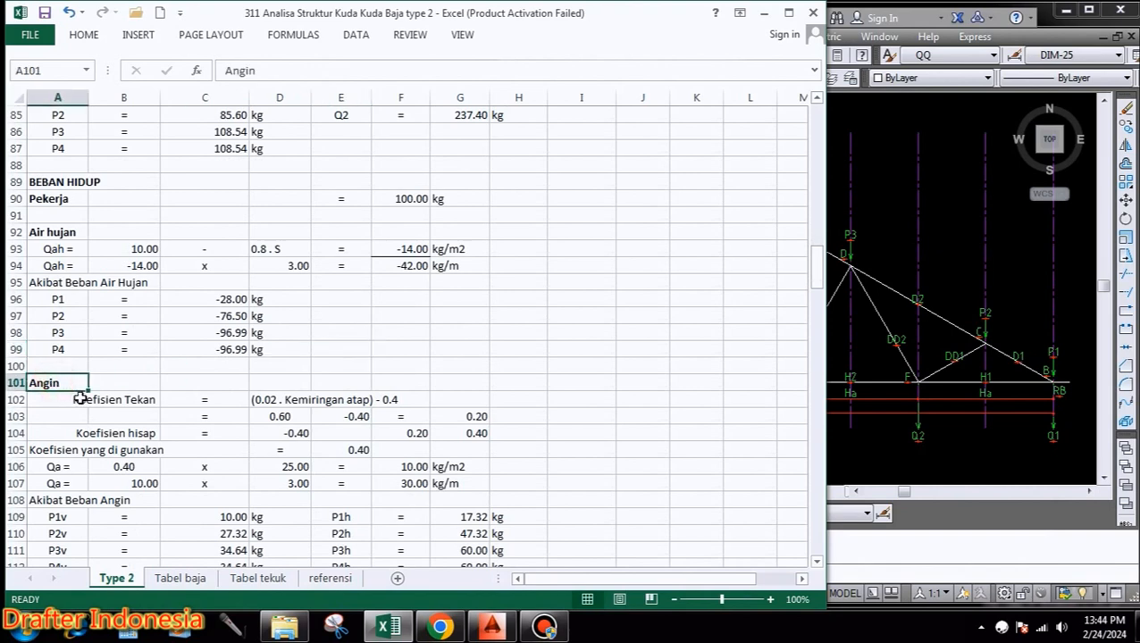
left_click(82, 398)
left_click(209, 402)
left_click(290, 399)
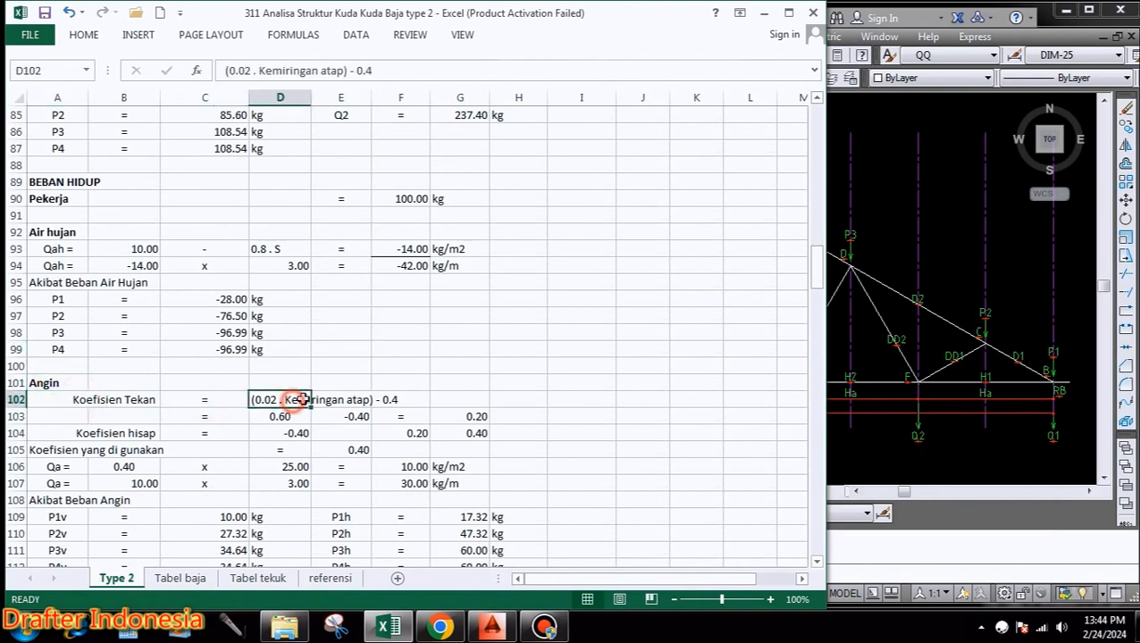
left_click(400, 400)
left_click(274, 417)
left_click(362, 416)
left_click(402, 416)
left_click(473, 413)
Examine the Koefisien hisap values in row 104 and the formula behind the coefficient used in E105.
left_click(148, 435)
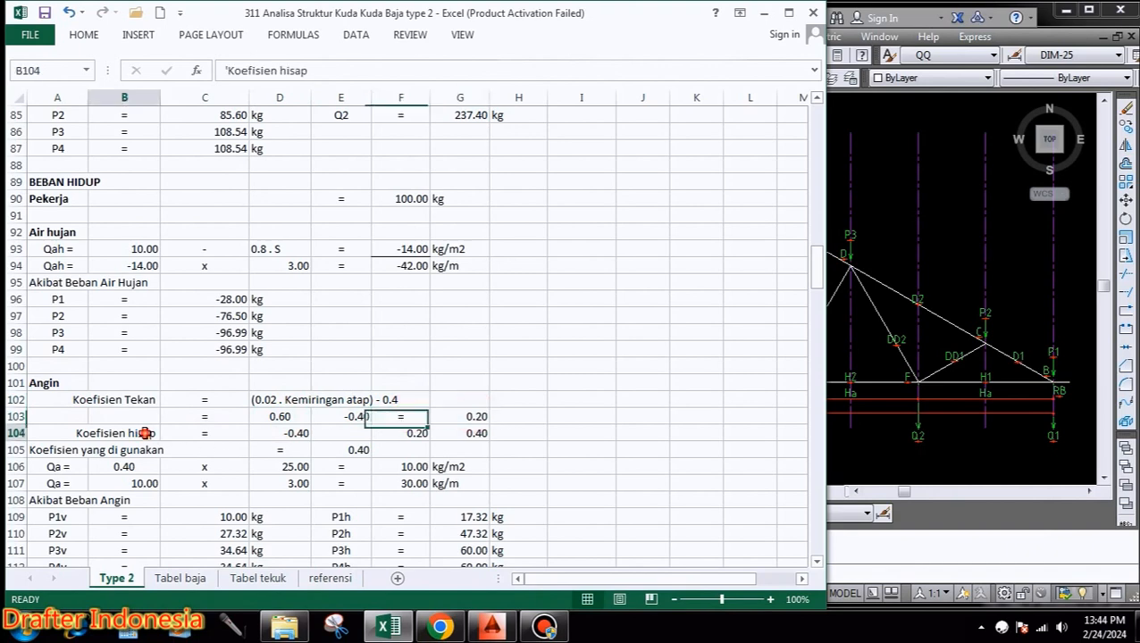
left_click(282, 433)
left_click(404, 434)
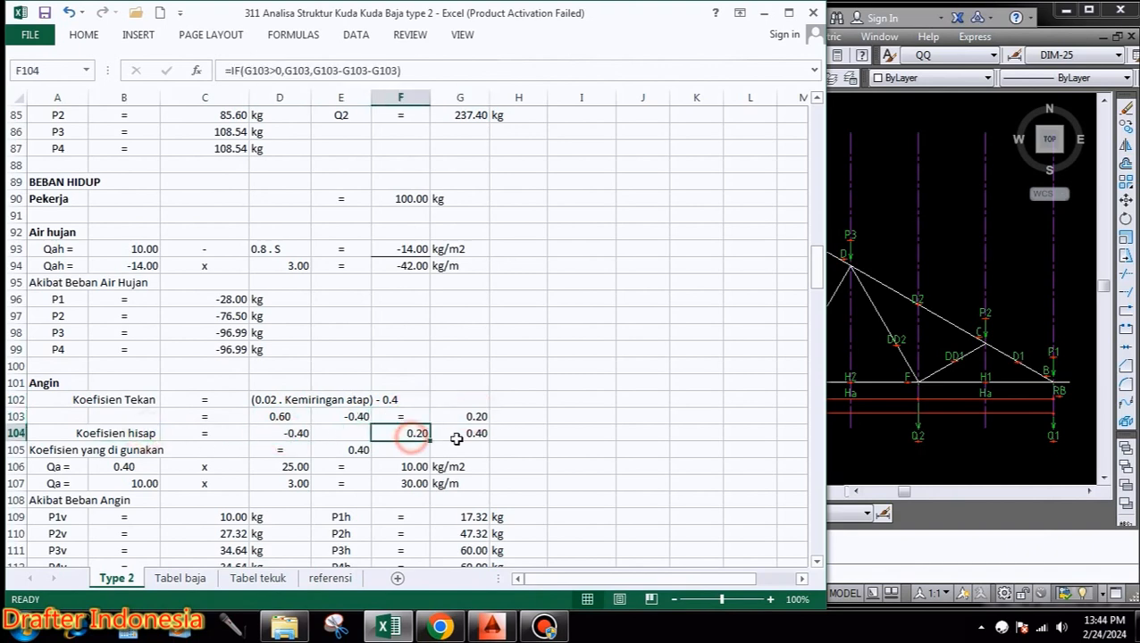
left_click(460, 435)
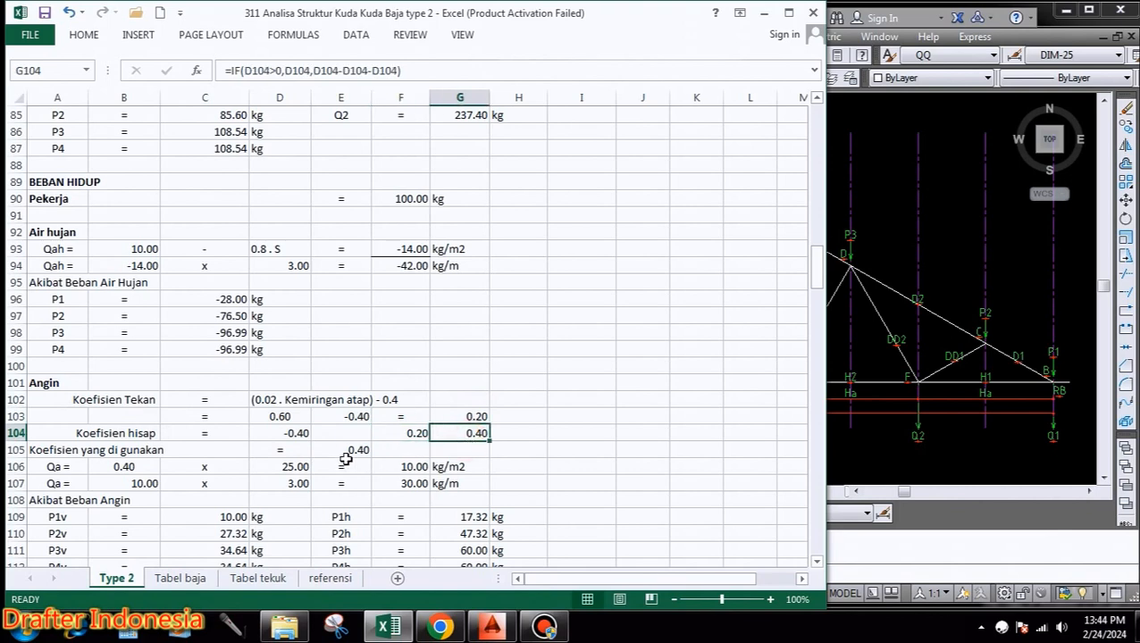
left_click(288, 433)
left_click(415, 433)
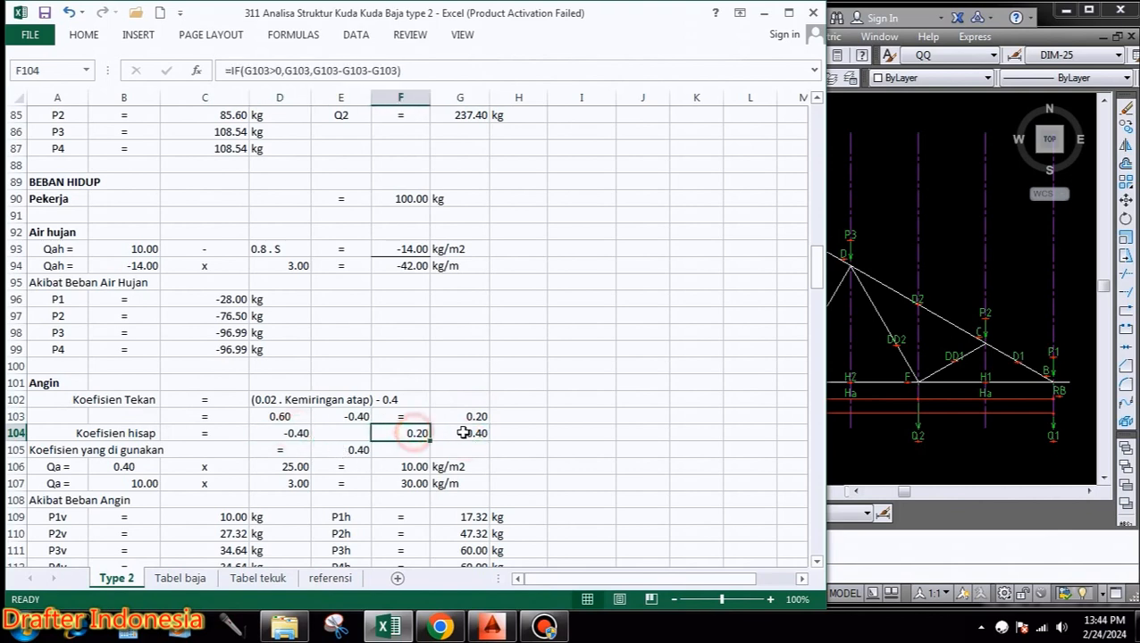
left_click(471, 433)
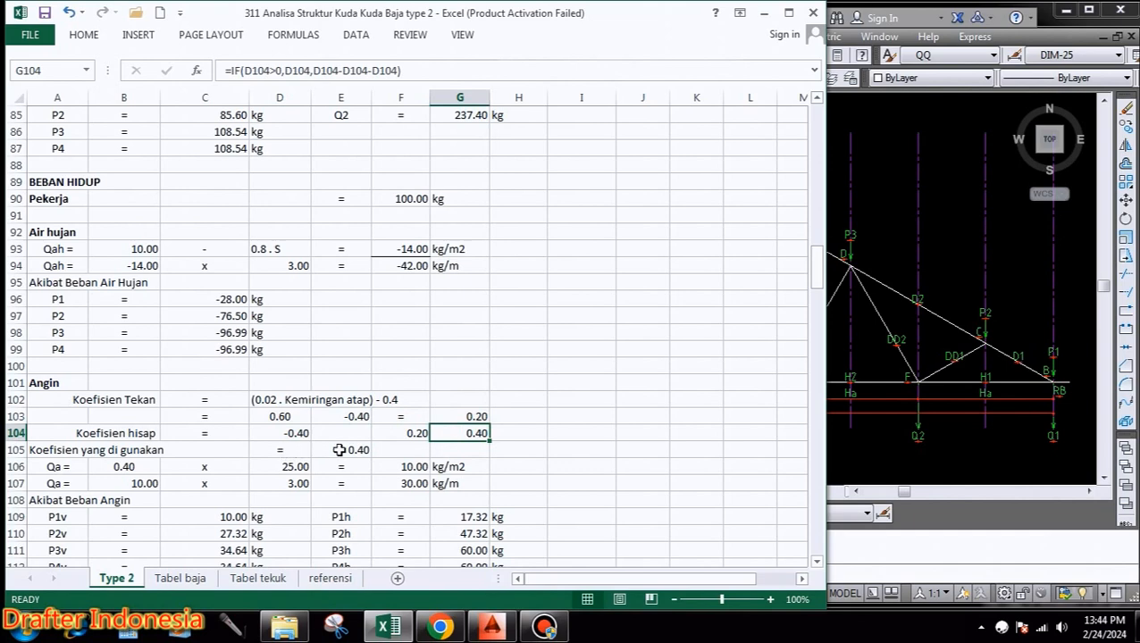
double_click(362, 449)
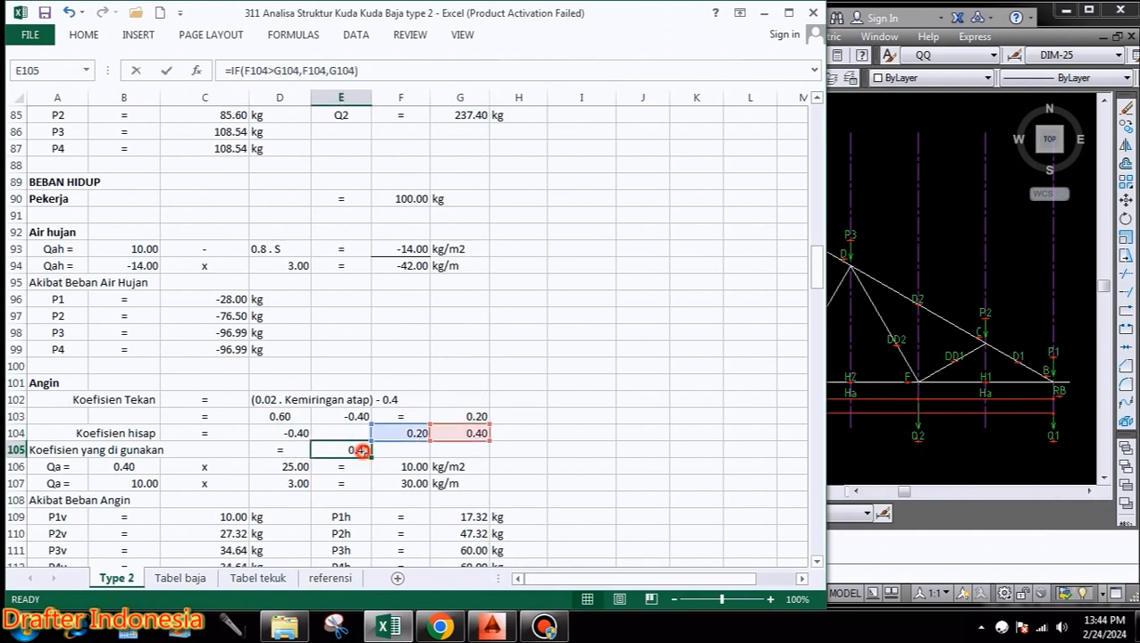
Move the pressure coefficient formula from cell F104 to E104.
left_click(416, 433)
right_click(419, 435)
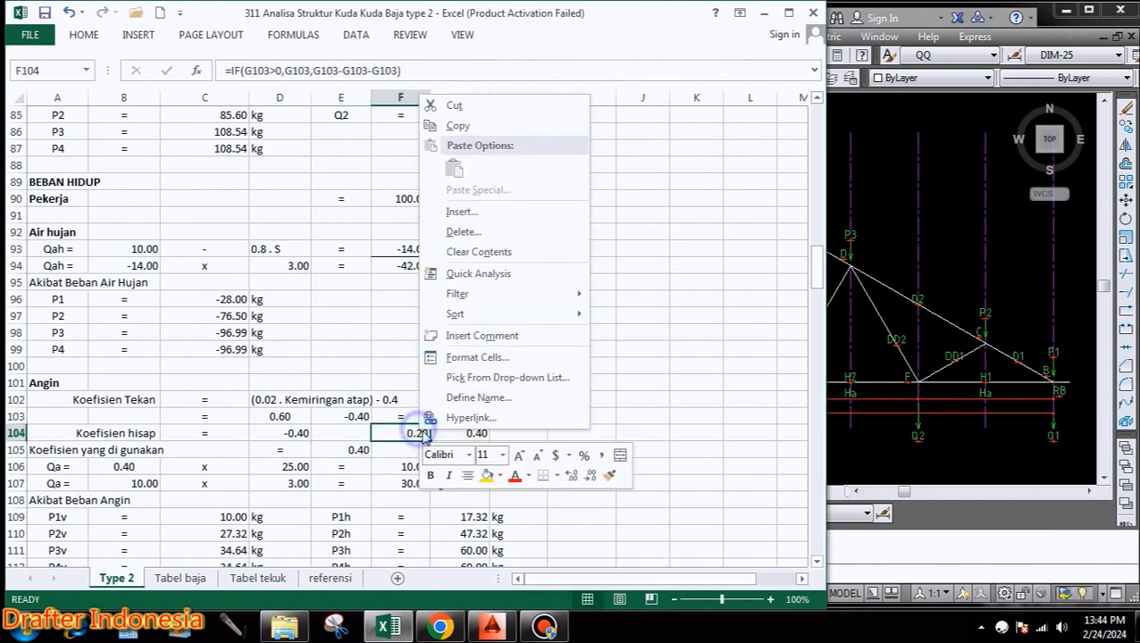
left_click(494, 107)
left_click(345, 434)
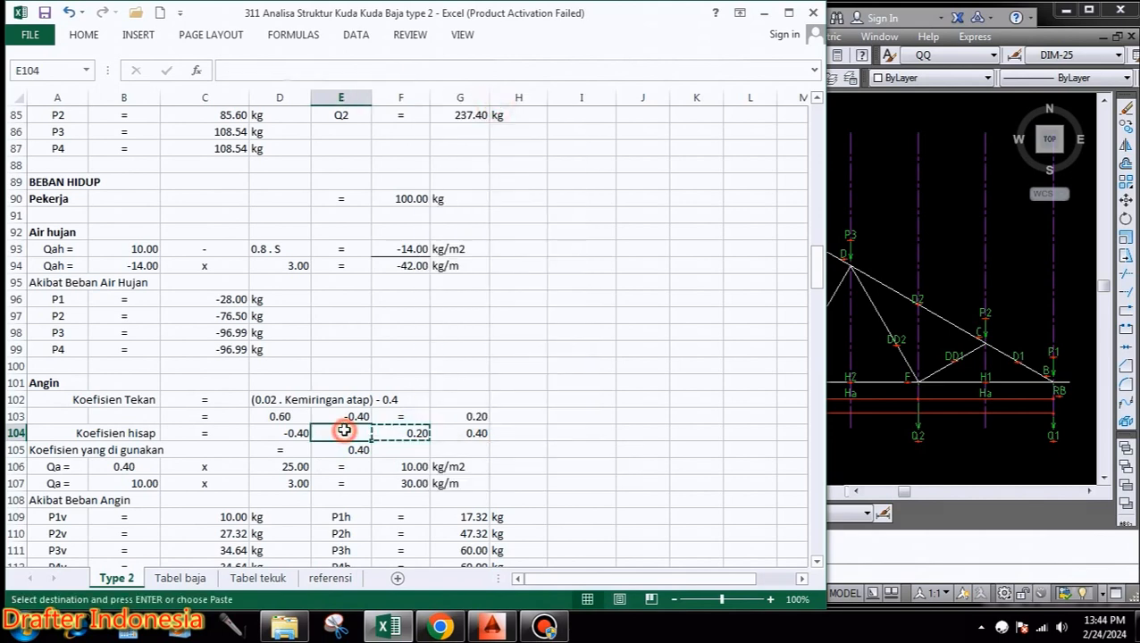
key("ctrl+v")
Inspect the IF formulas in E104 and G104 and the suction coefficient entry in D104.
left_click(478, 436)
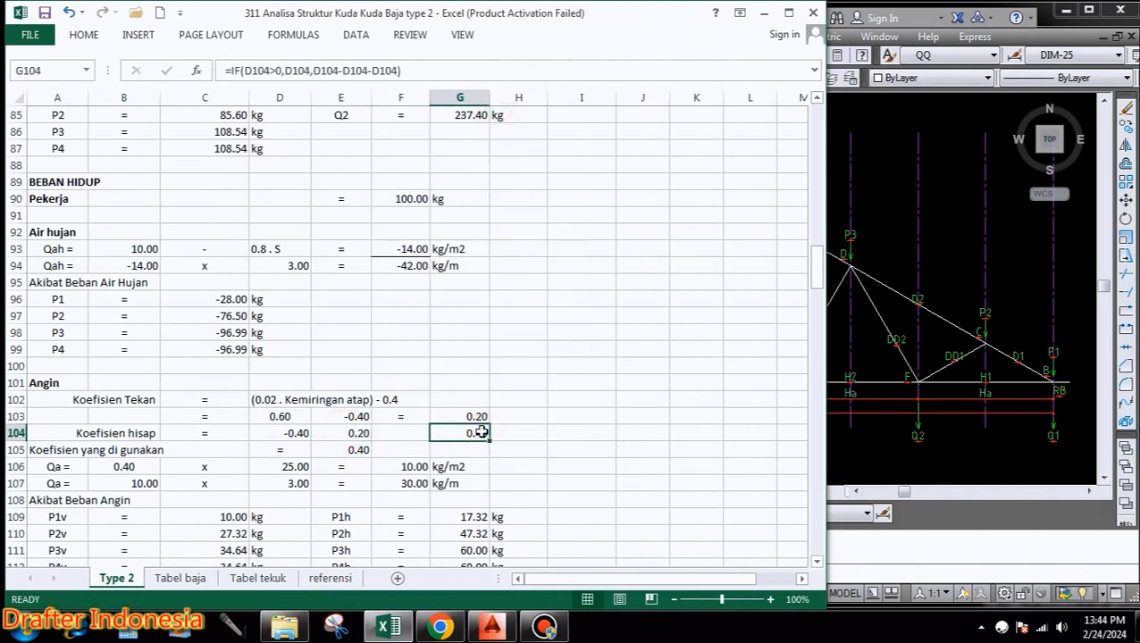
double_click(361, 433)
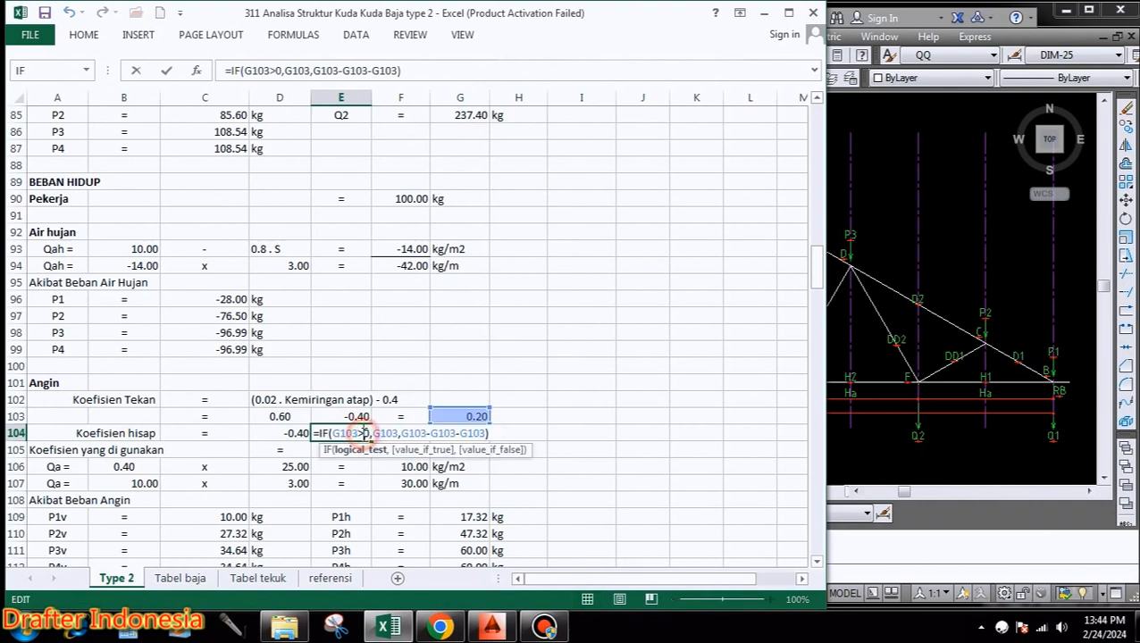
left_click(297, 433)
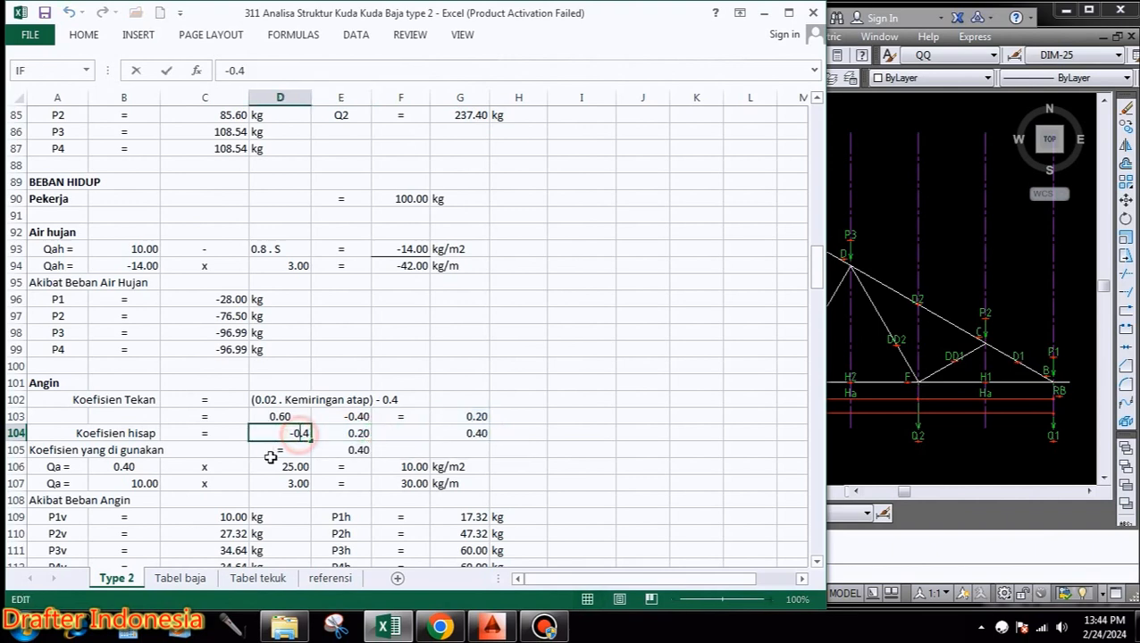
double_click(361, 433)
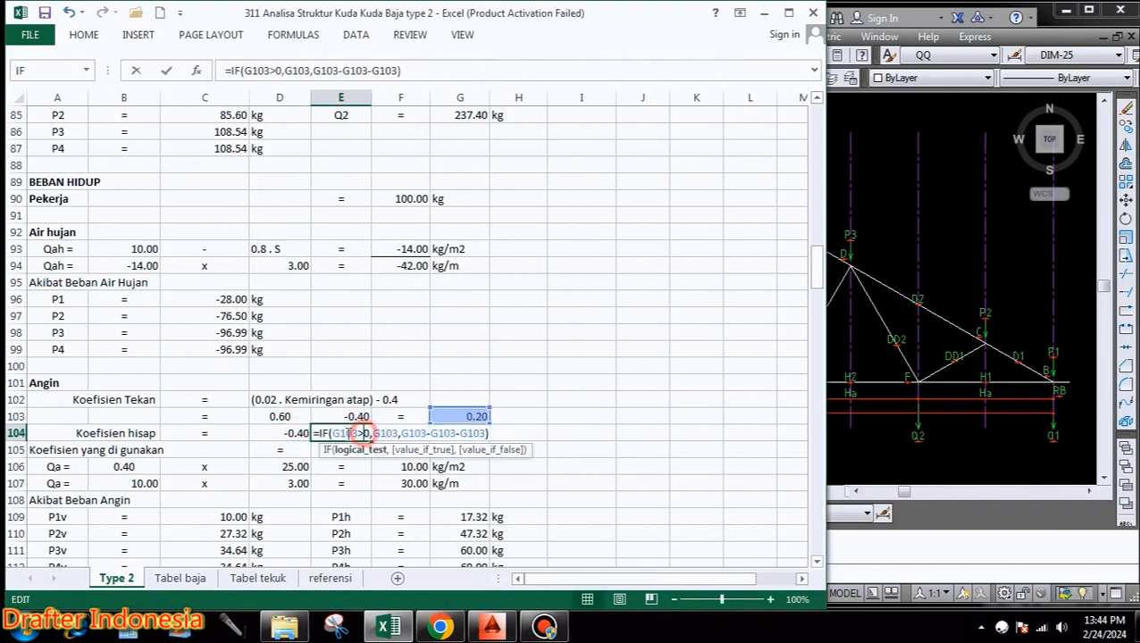
key("Escape")
left_click(290, 433)
left_click(404, 433)
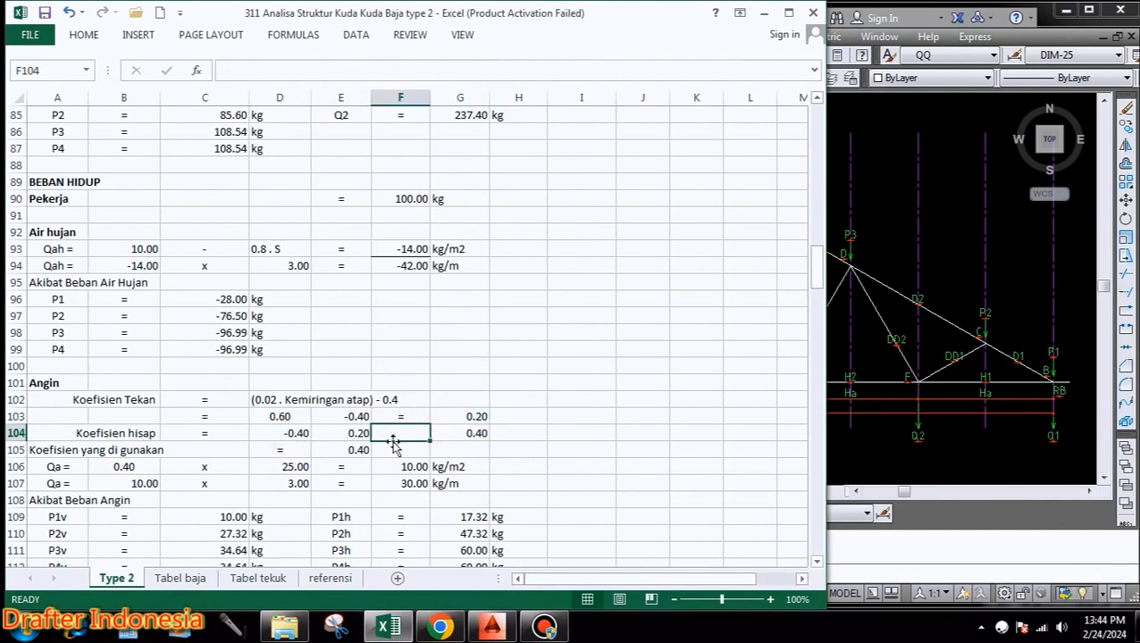
left_click(284, 450)
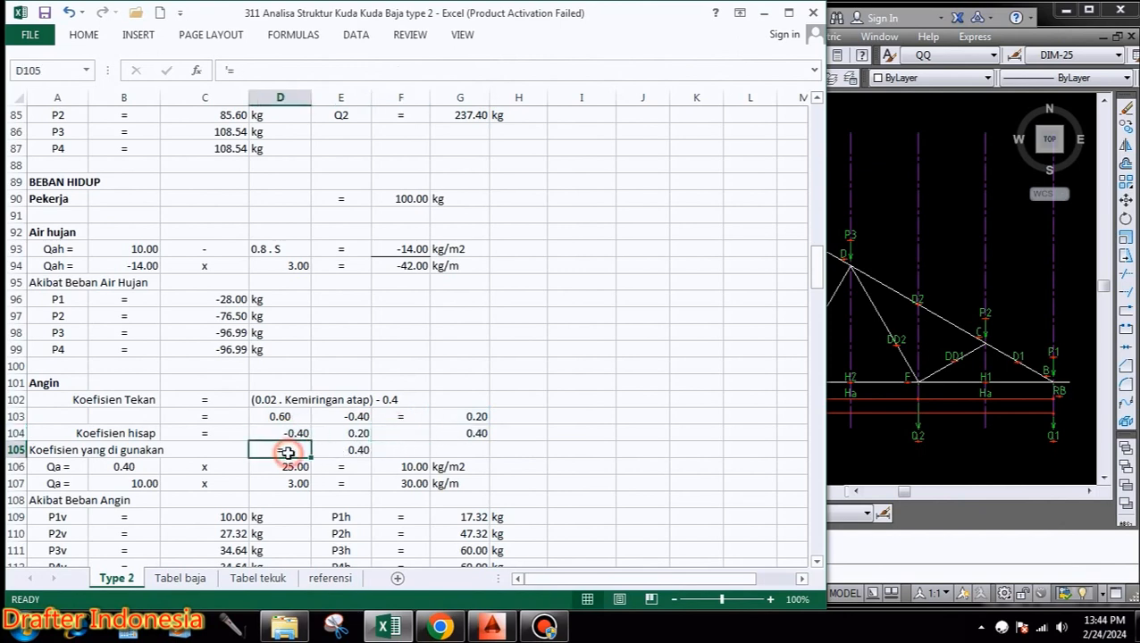
double_click(358, 432)
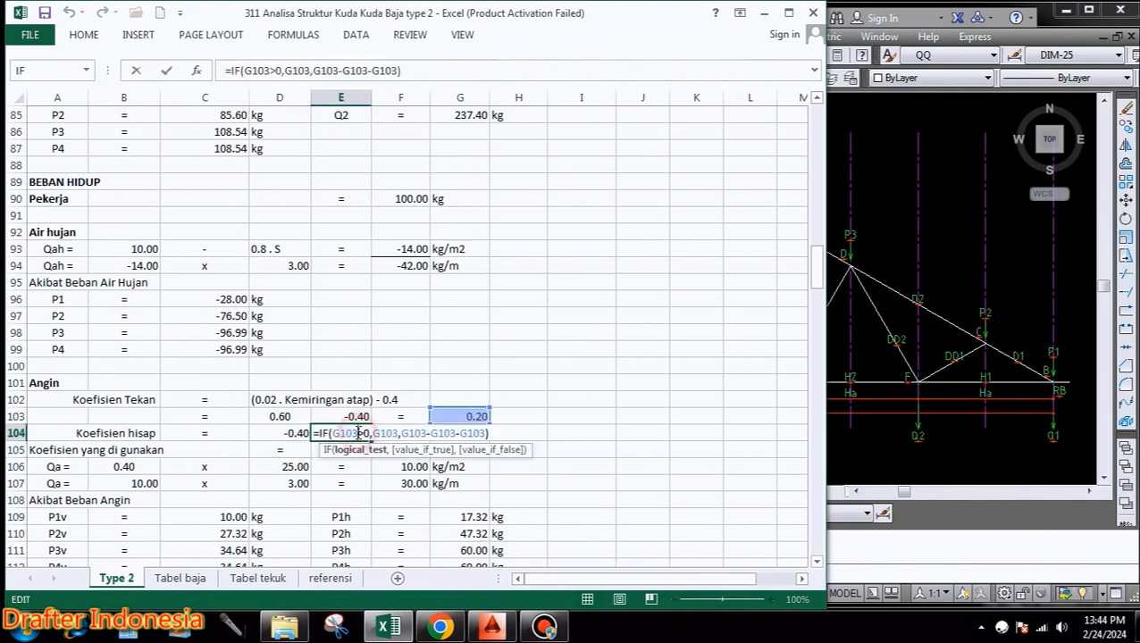
left_click(295, 433)
double_click(295, 433)
double_click(485, 434)
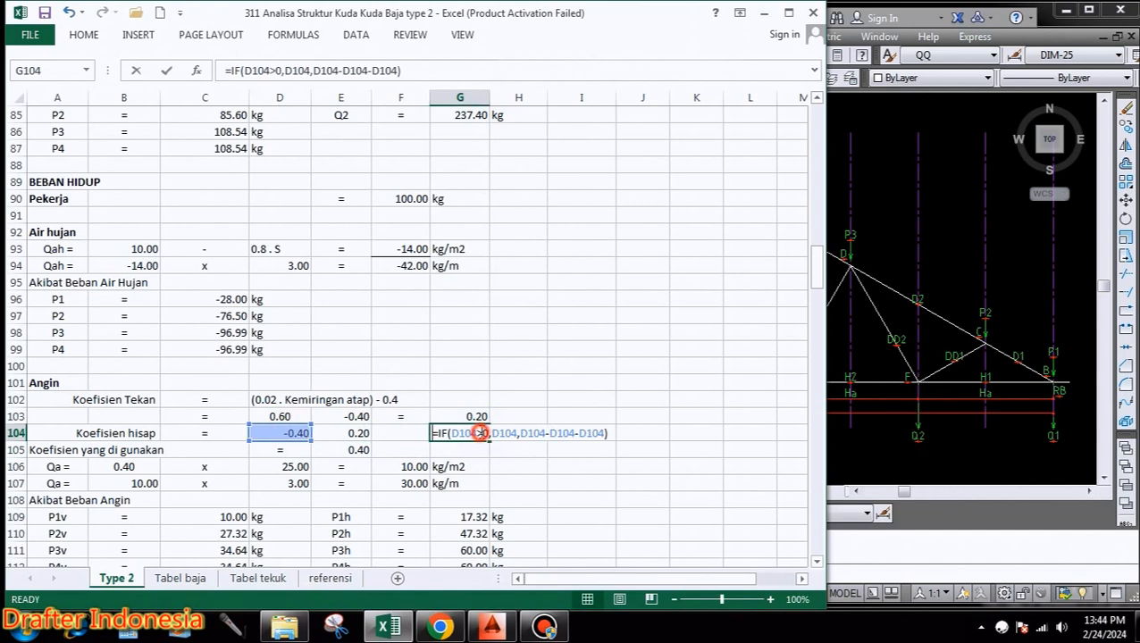
key("Escape")
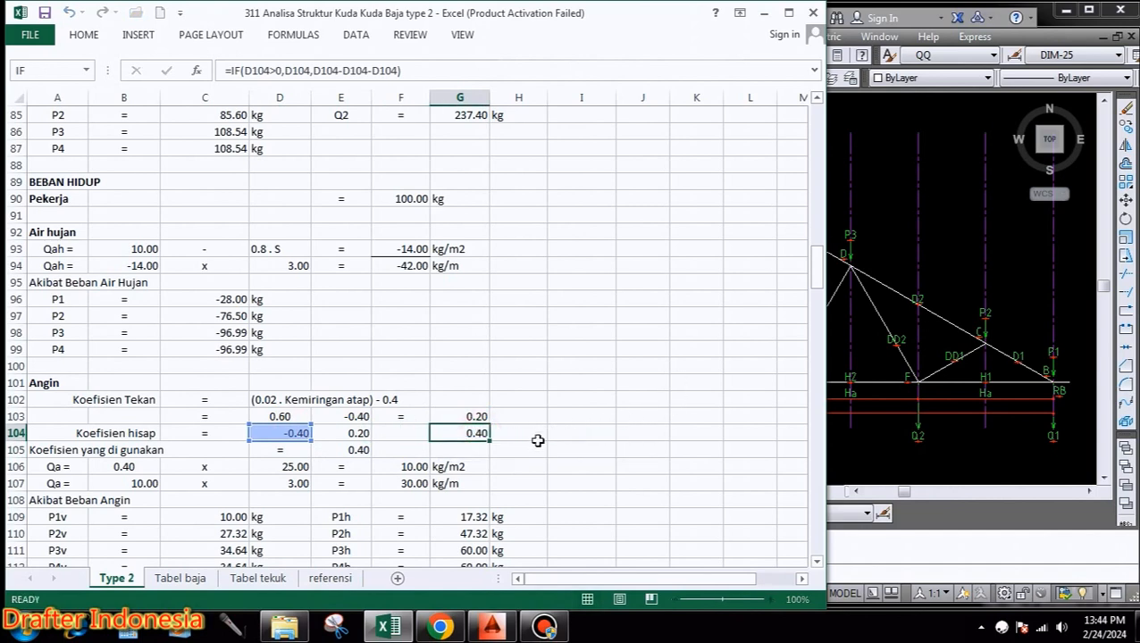
Try copying the formula from E104 into F104, and clear F104 again.
right_click(350, 435)
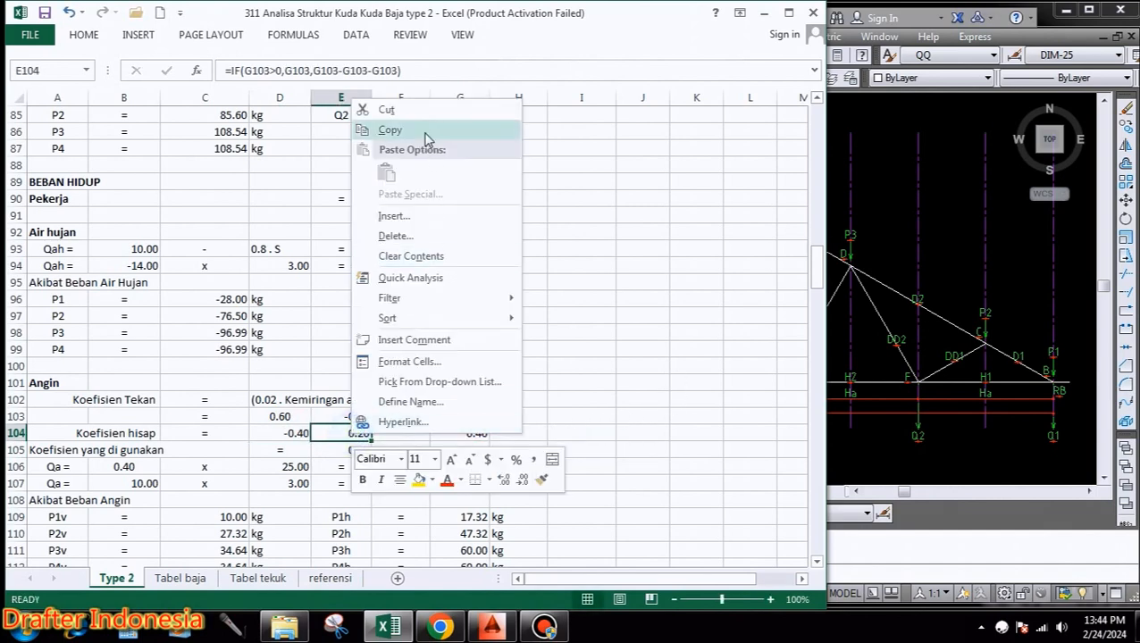
left_click(417, 106)
left_click(404, 435)
key("ctrl+v")
left_click(585, 418)
left_click(407, 433)
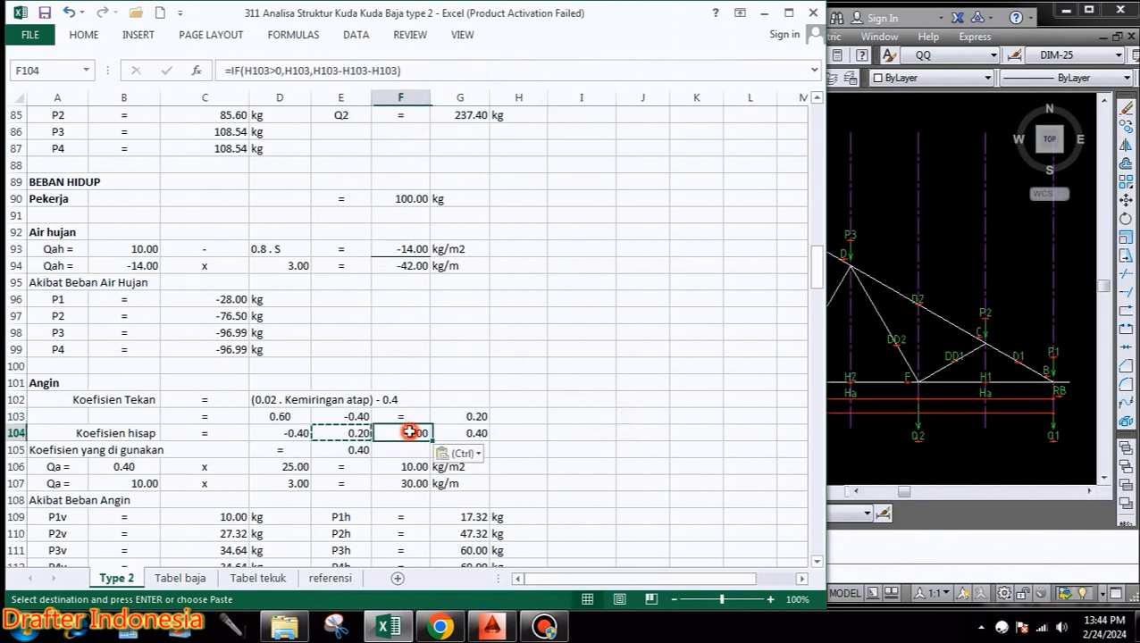
key("Delete")
Try once more to paste a copy of cell E104 into the empty cell F104.
left_click(326, 438)
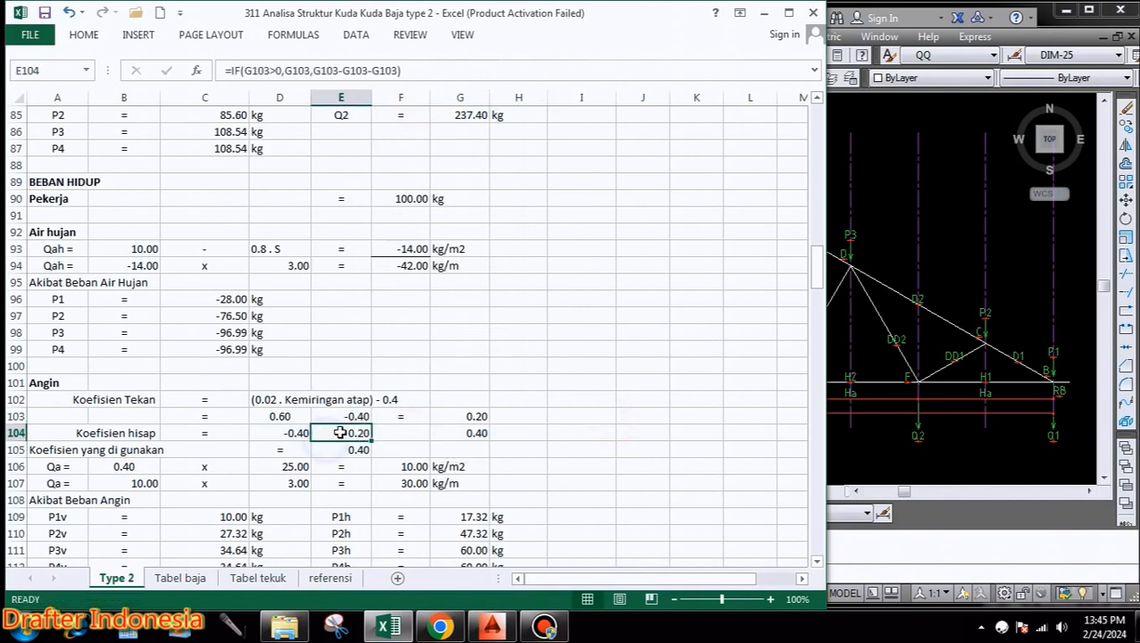
right_click(340, 434)
left_click(425, 108)
left_click(407, 433)
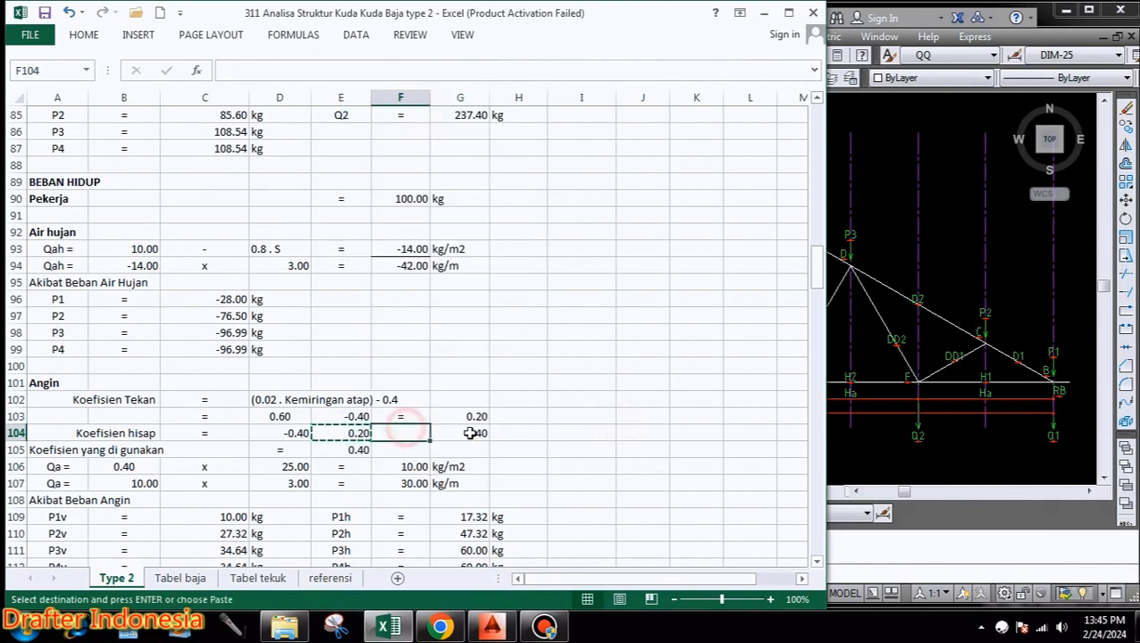
key("ctrl+v")
key("Escape")
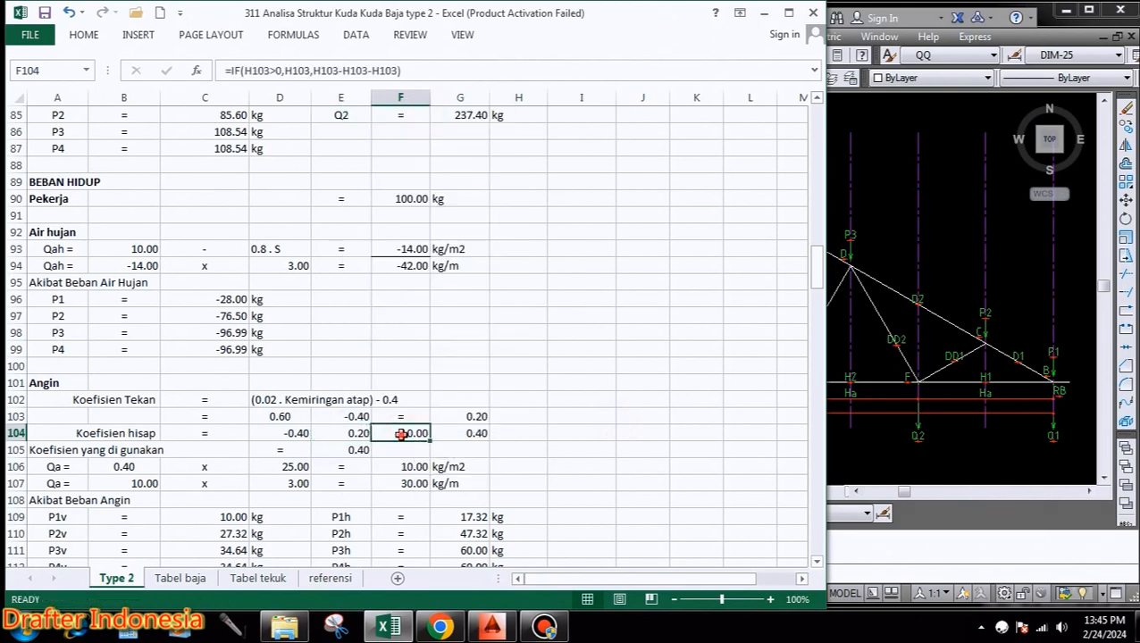
Cut the pressure coefficient formula from E104 and paste it back into F104, replacing the copy there.
right_click(340, 433)
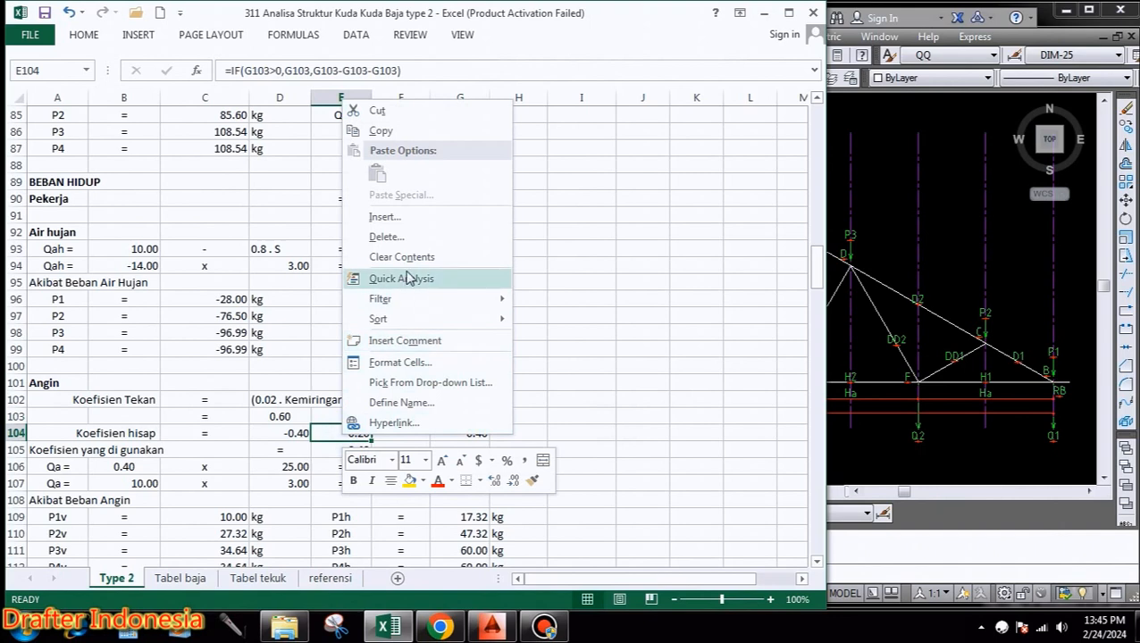
left_click(393, 114)
right_click(402, 434)
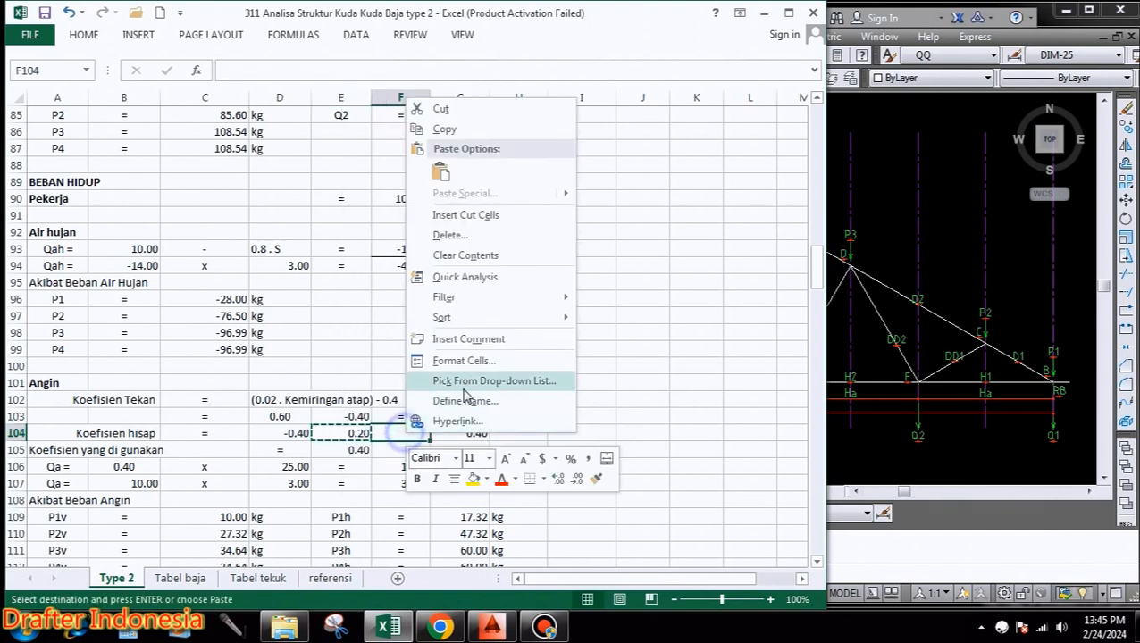
left_click(439, 173)
left_click(643, 349)
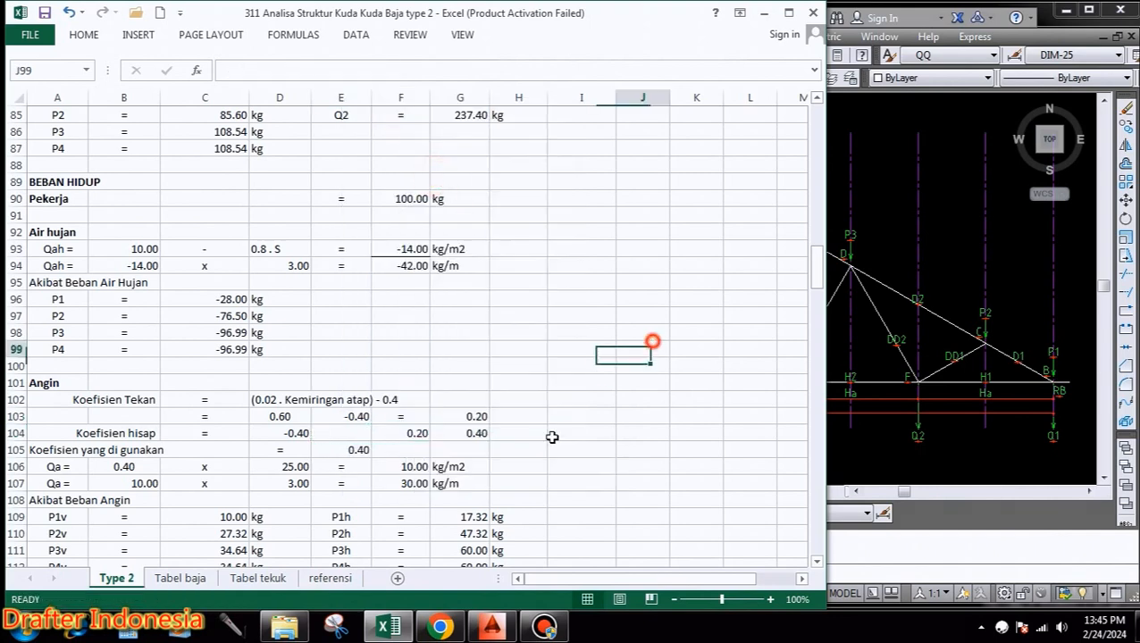
left_click(64, 450)
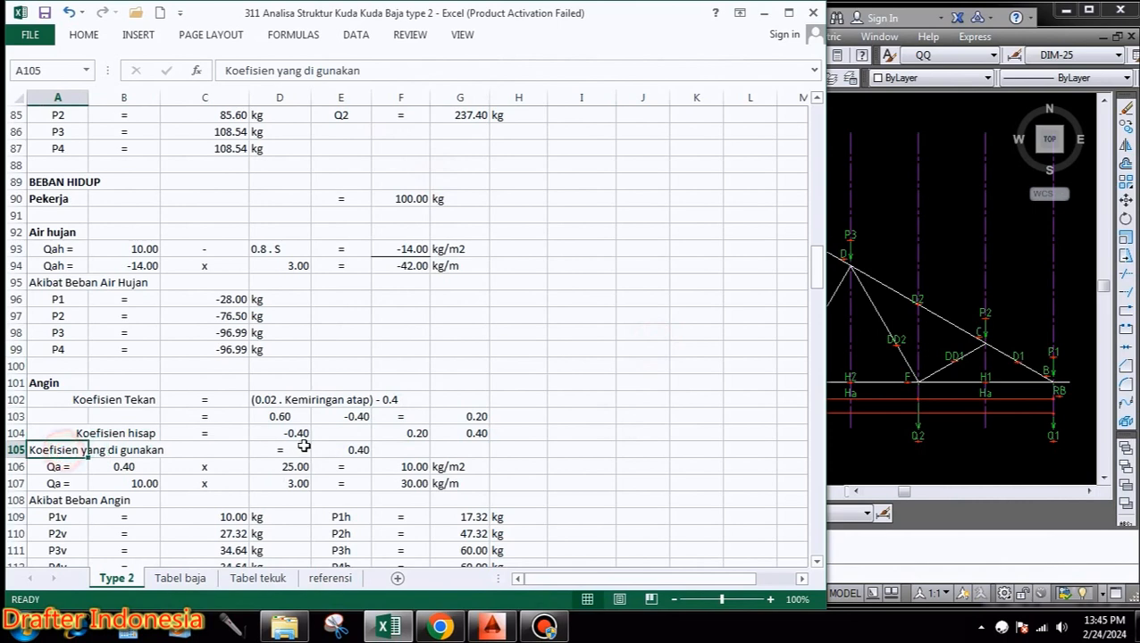
Examine the governing wind coefficient formula in E105 and each term of the Qa wind pressure calculation in row 106.
left_click(354, 451)
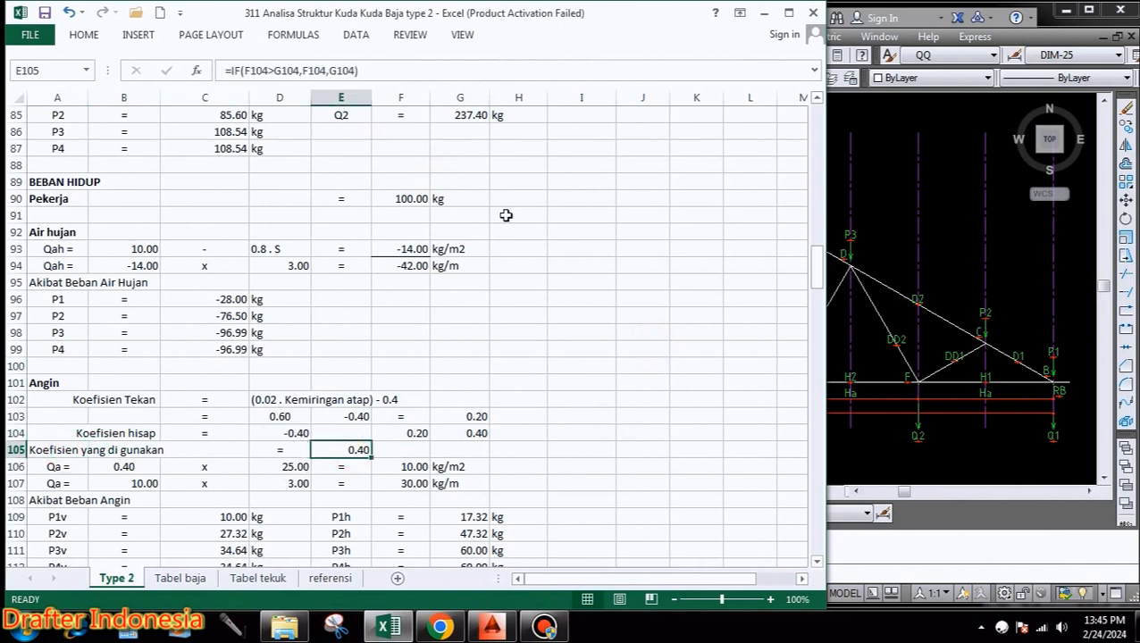
scroll(563, 239, "down", 2)
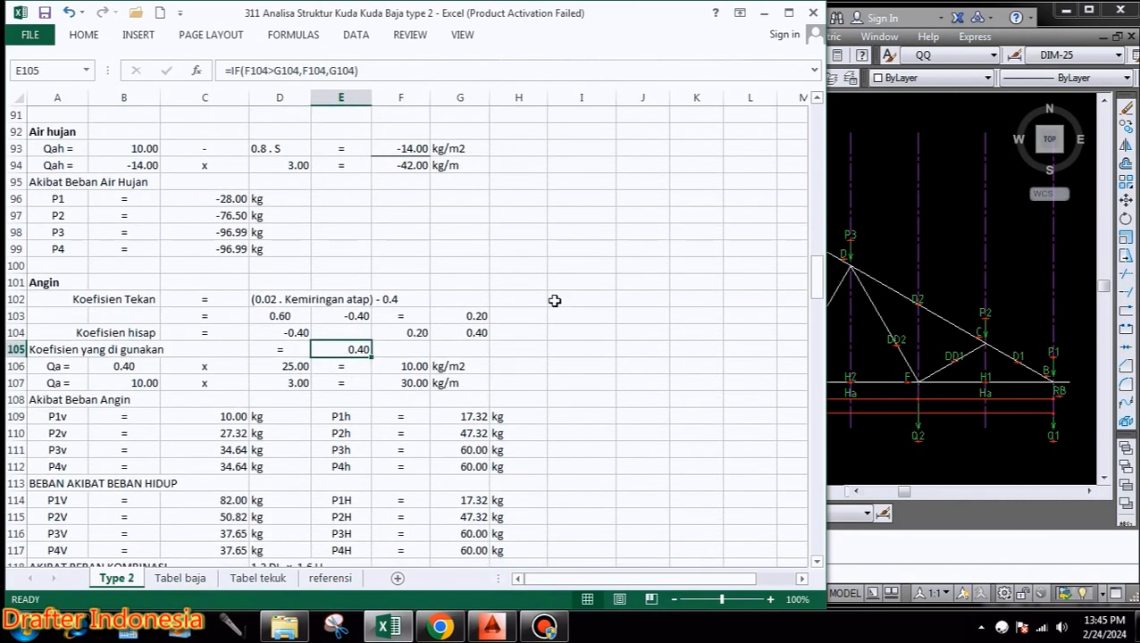
left_click(121, 369)
left_click(203, 366)
left_click(290, 366)
left_click(346, 373)
left_click(415, 366)
left_click(458, 366)
Examine the terms of the Qa wind line load calculation in row 107, including the multiplier reference in D107.
left_click(56, 385)
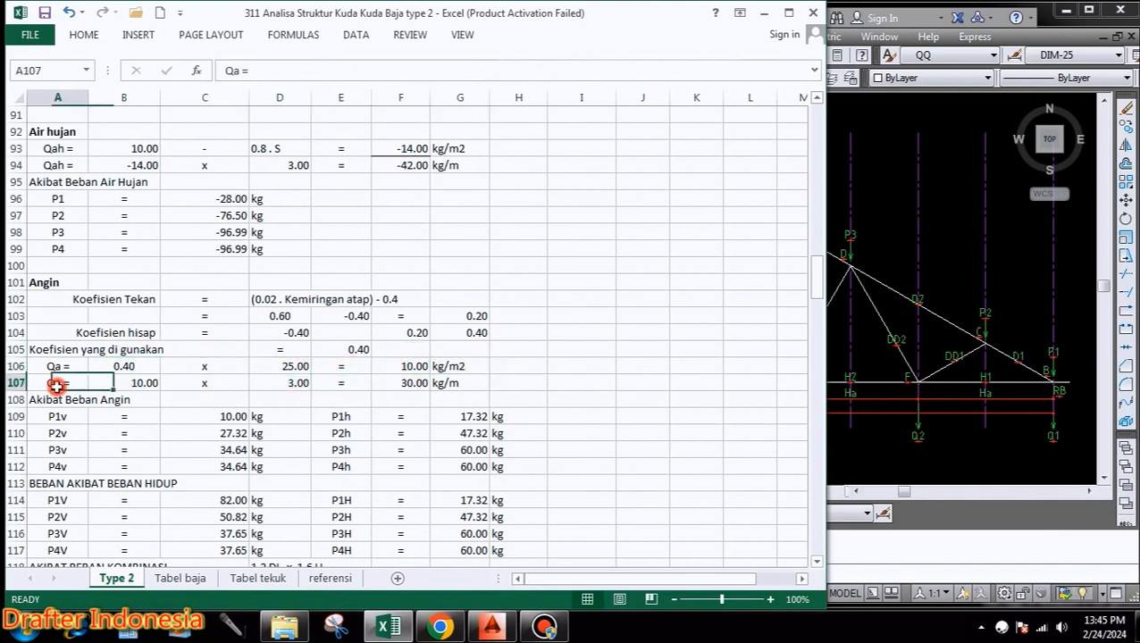
left_click(135, 380)
left_click(209, 380)
left_click(284, 382)
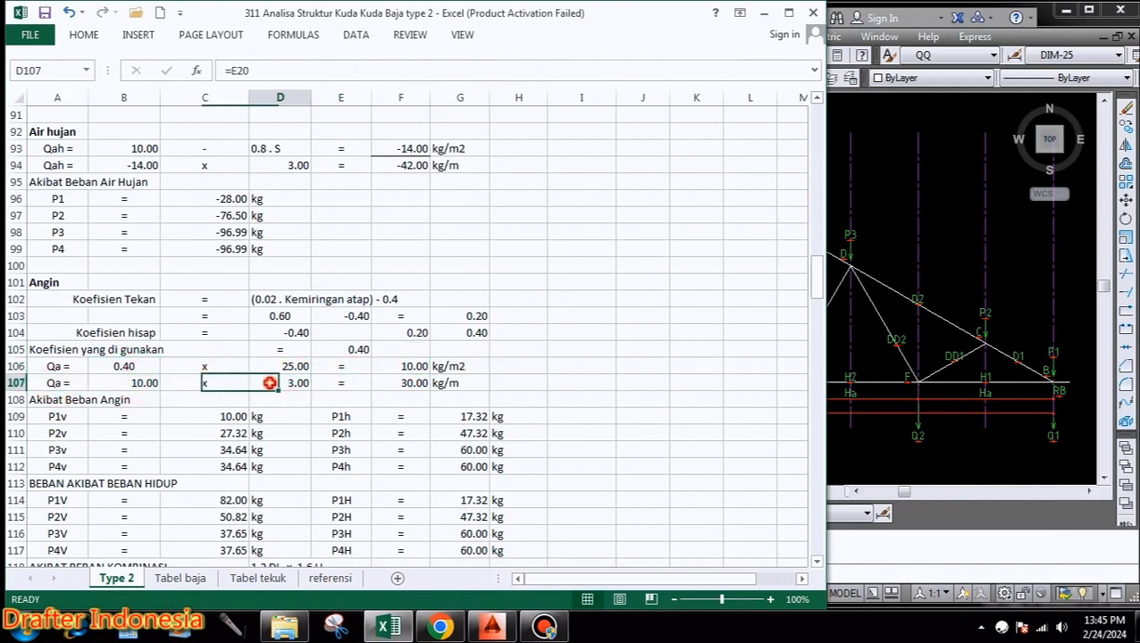
left_click(337, 384)
left_click(400, 384)
left_click(451, 382)
scroll(526, 286, "down", 1)
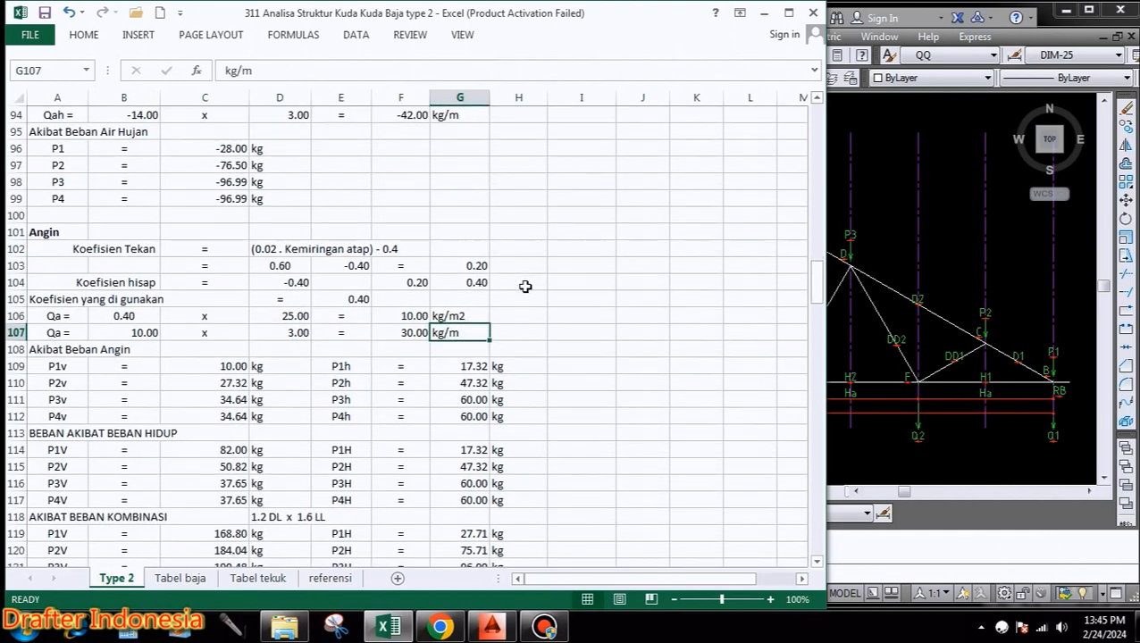
scroll(513, 286, "down", 1)
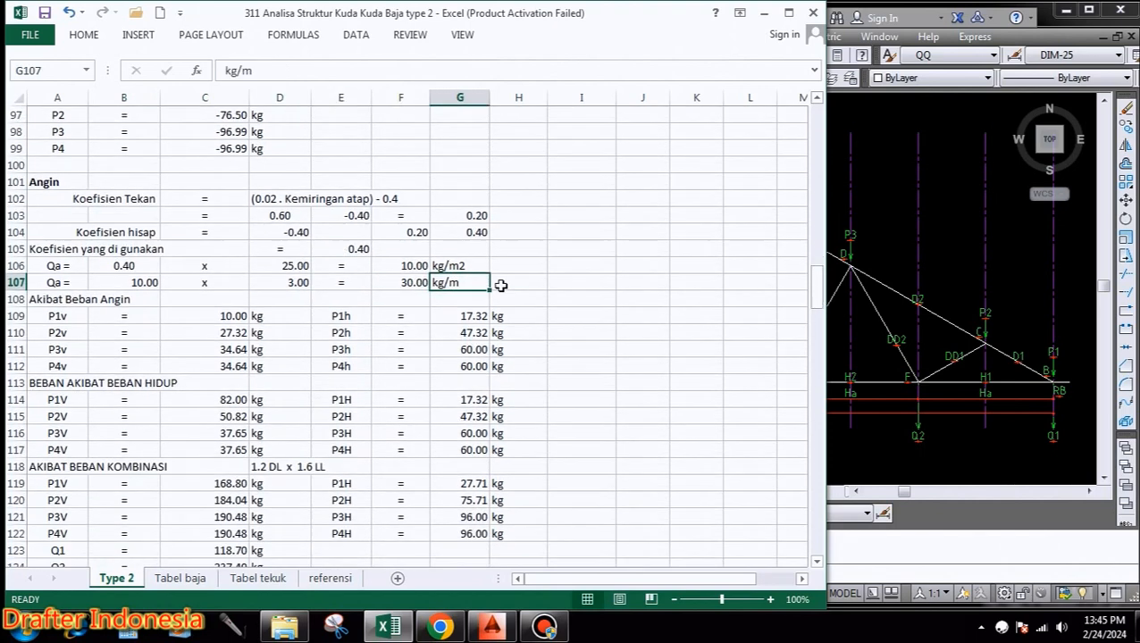
Check the P1v and P1h labels under Akibat Beban Angin, and select the truss rafter from A to E in AutoCAD.
left_click(35, 302)
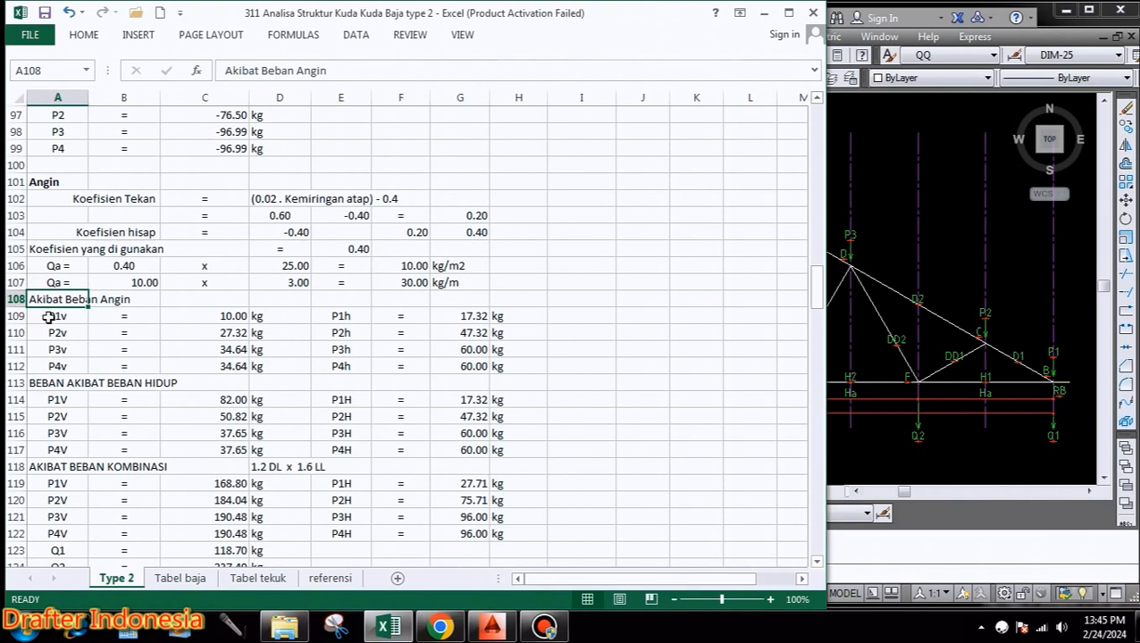
left_click(48, 316)
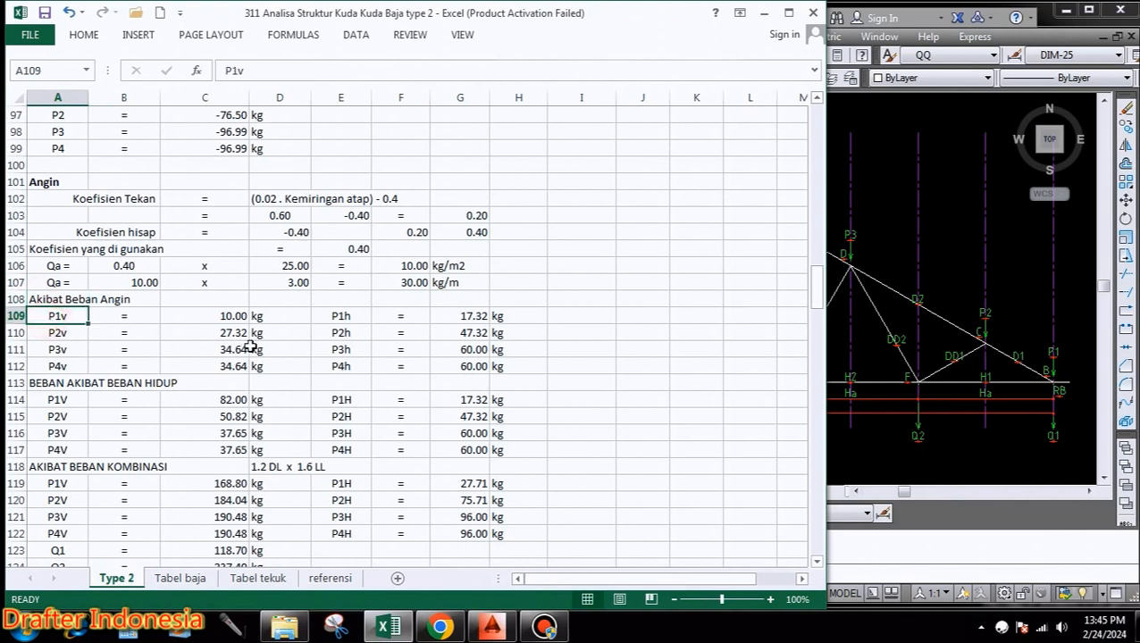
left_click(348, 317)
left_click(922, 331)
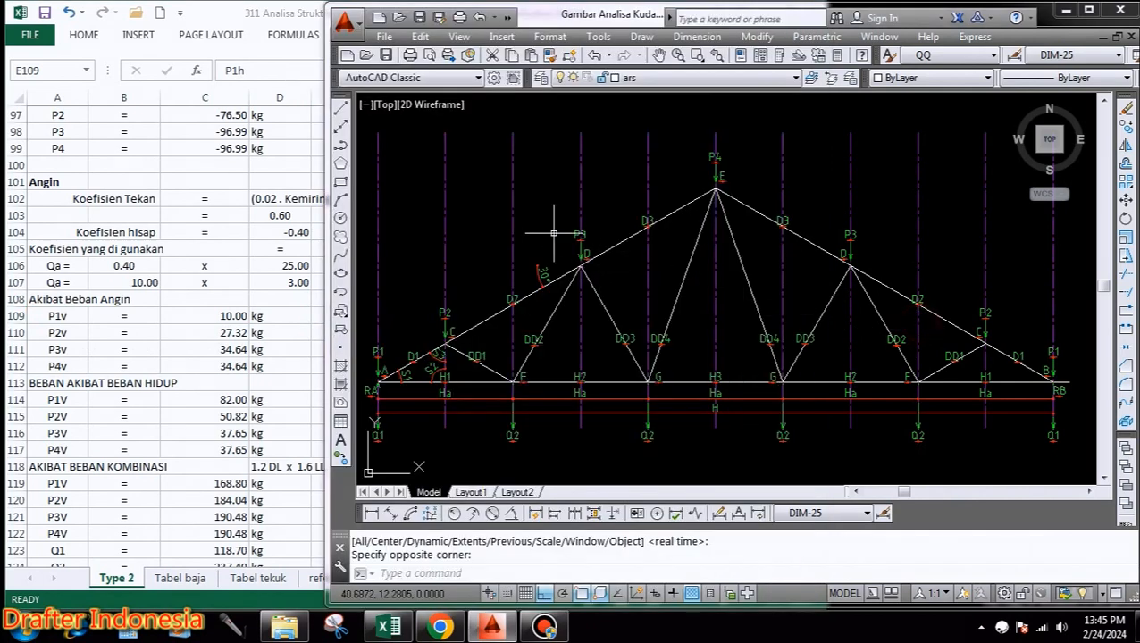
left_click(617, 242)
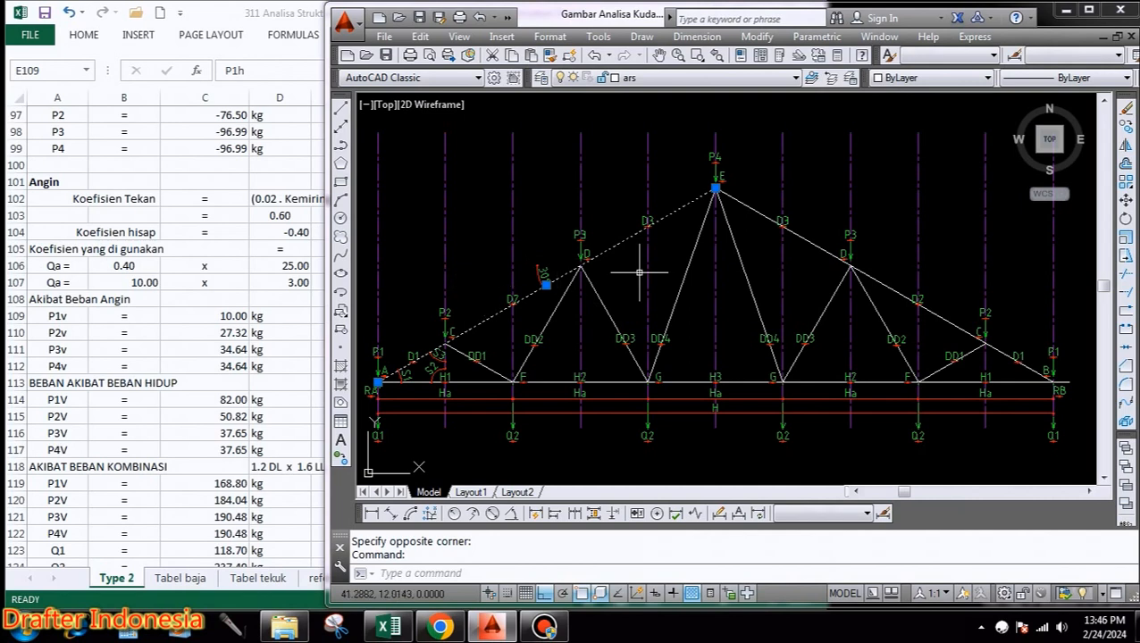
Return to the Excel sheet and examine the vertical loads P1V to P4V under BEBAN AKIBAT BEBAN HIDUP.
left_click(175, 427)
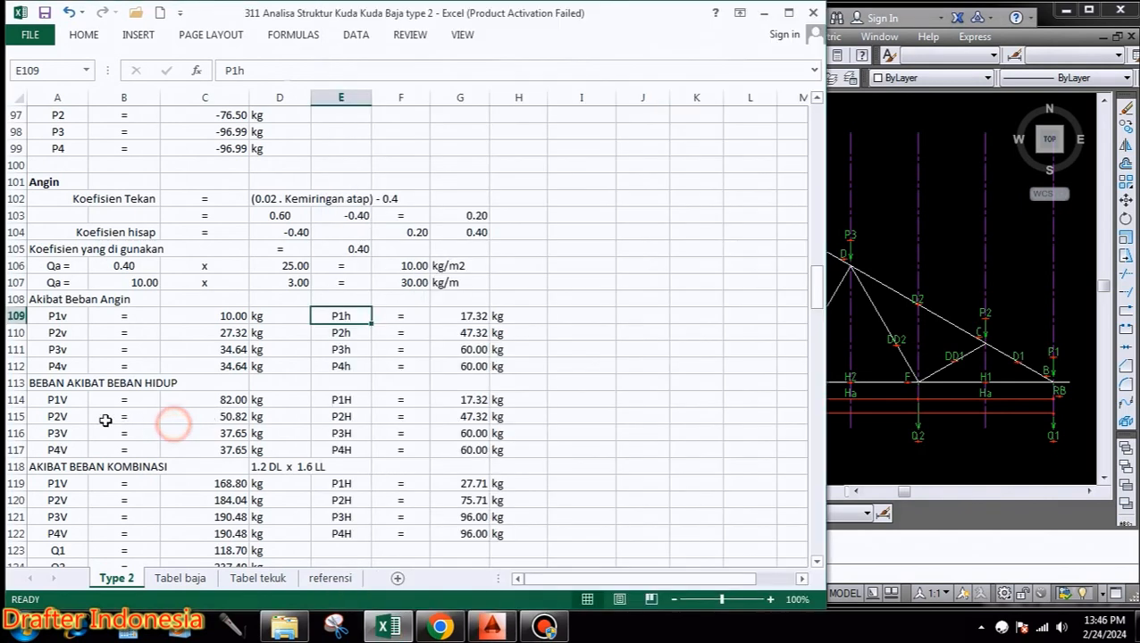
left_click(223, 399)
left_click(272, 401)
left_click(68, 417)
left_click(223, 417)
left_click(274, 416)
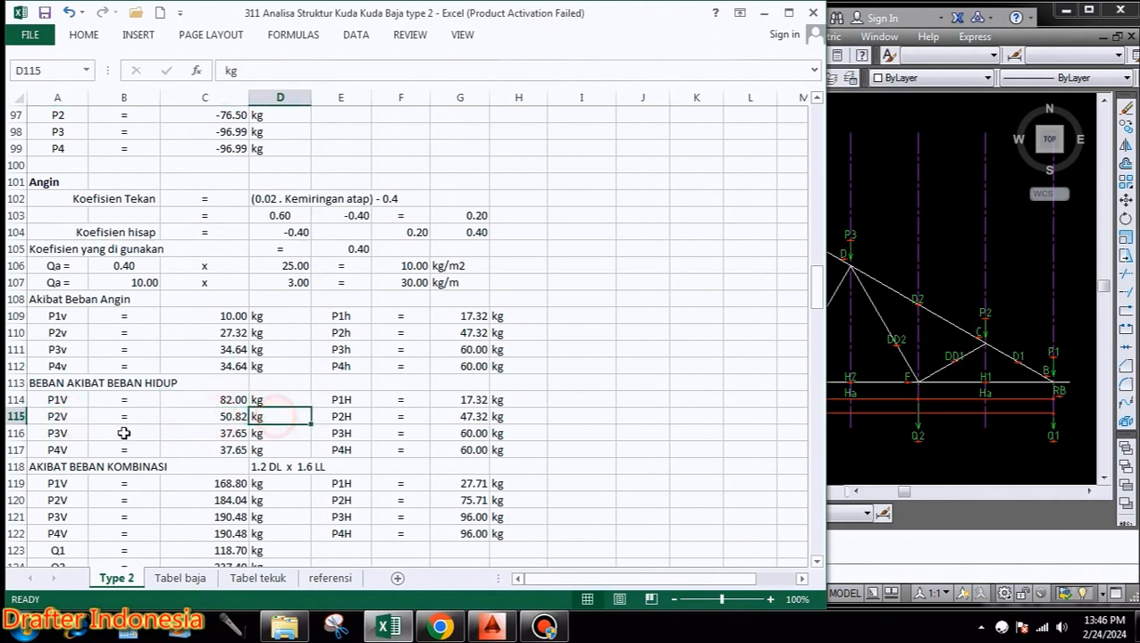
left_click(56, 434)
left_click(209, 433)
left_click(277, 433)
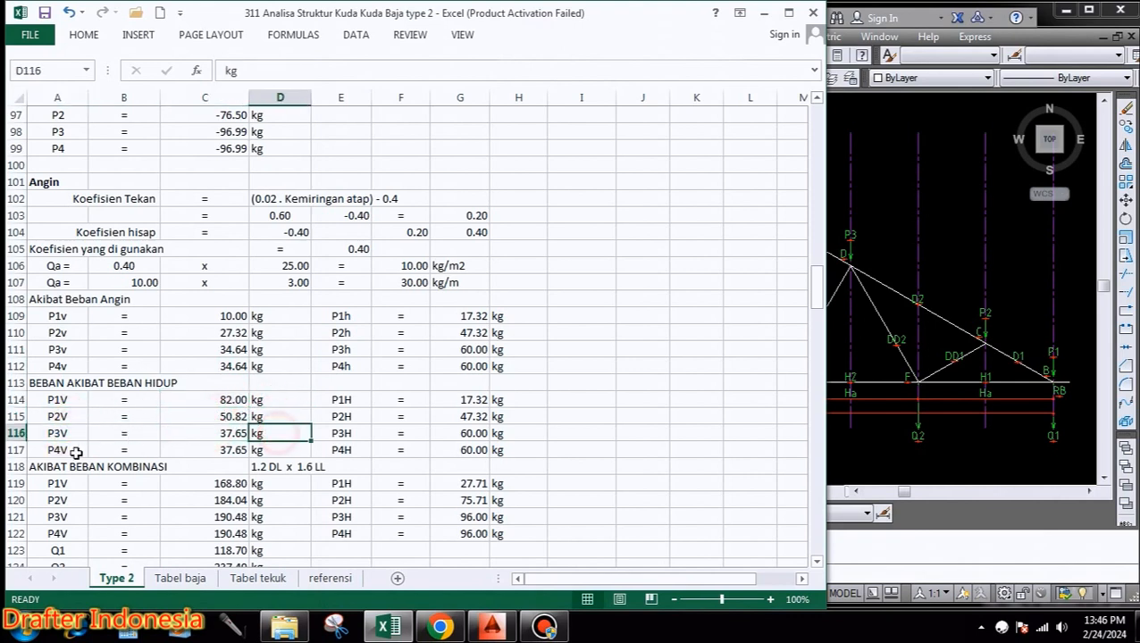
left_click(79, 449)
left_click(214, 449)
left_click(267, 448)
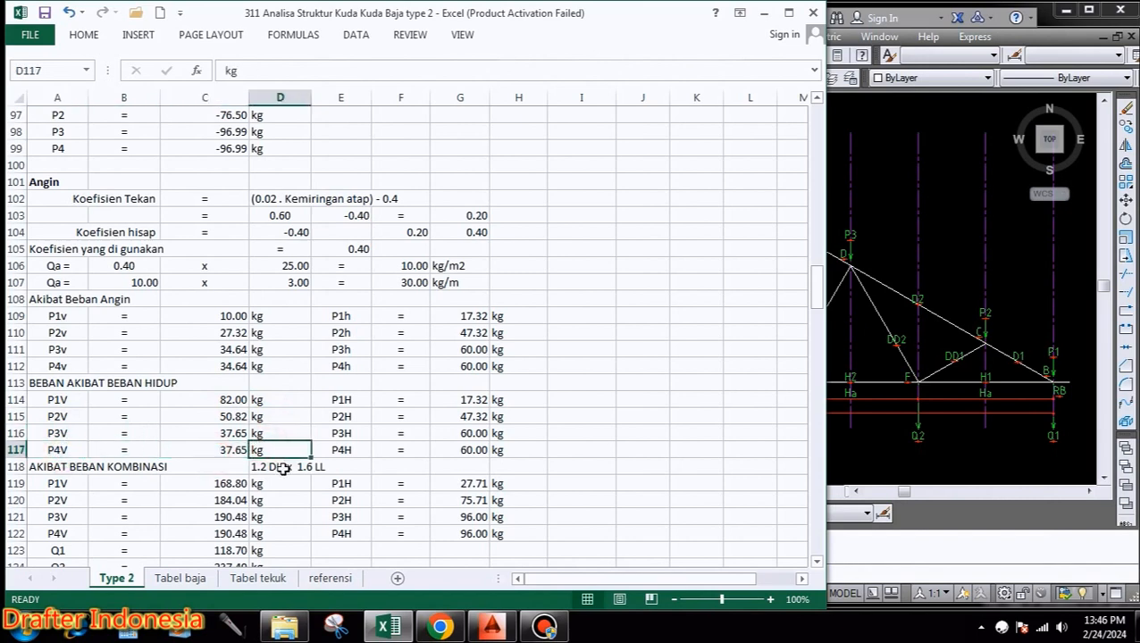
Examine the horizontal wind loads P1h to P4h in rows 109 to 112.
left_click(349, 316)
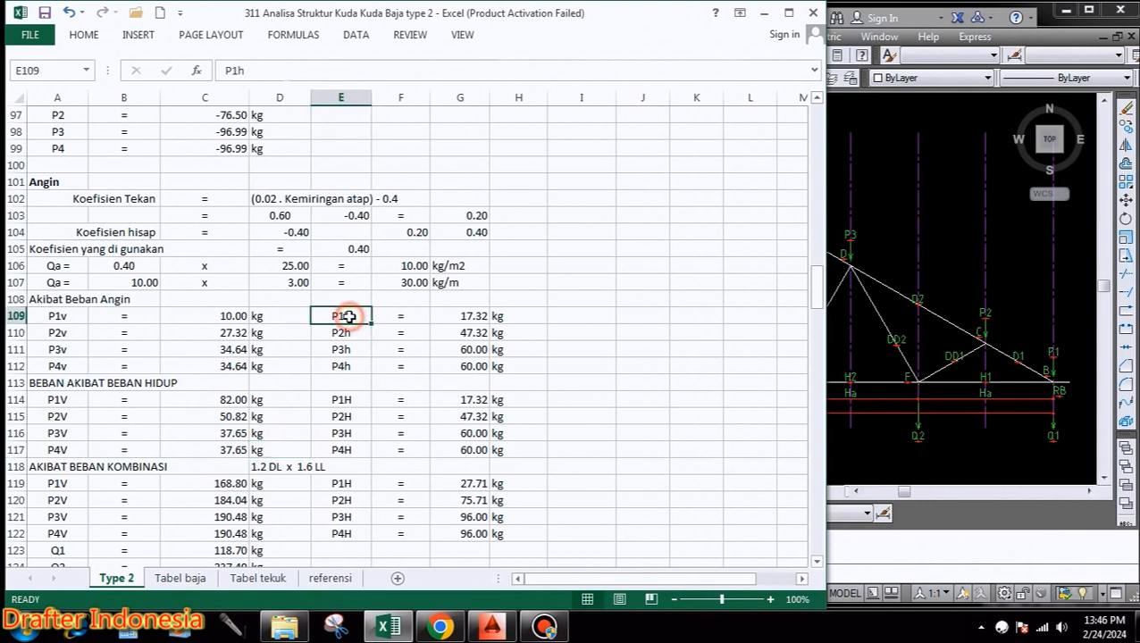
left_click(421, 318)
left_click(469, 314)
left_click(355, 333)
left_click(398, 333)
left_click(446, 333)
left_click(517, 333)
left_click(346, 349)
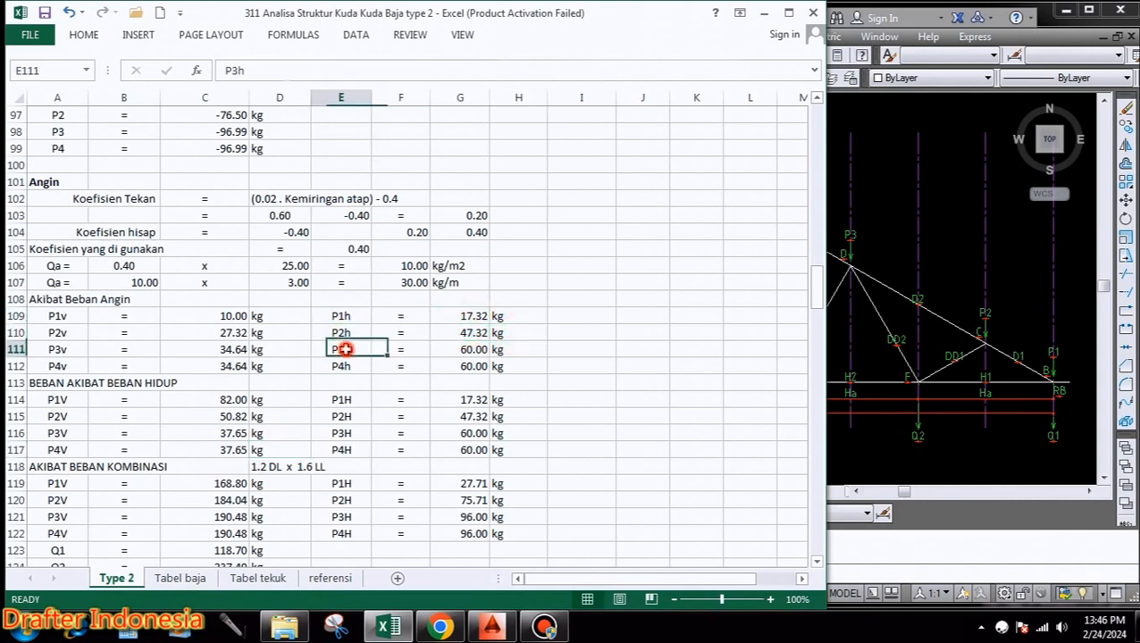
left_click(399, 348)
left_click(458, 349)
left_click(501, 350)
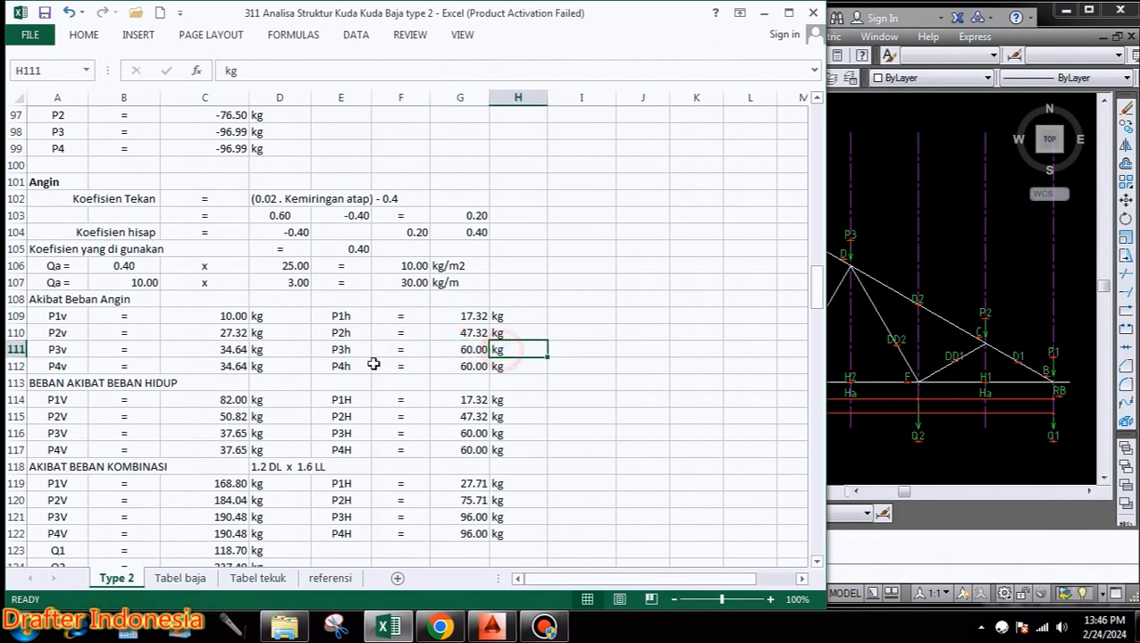
left_click(344, 366)
left_click(399, 366)
left_click(451, 366)
left_click(516, 365)
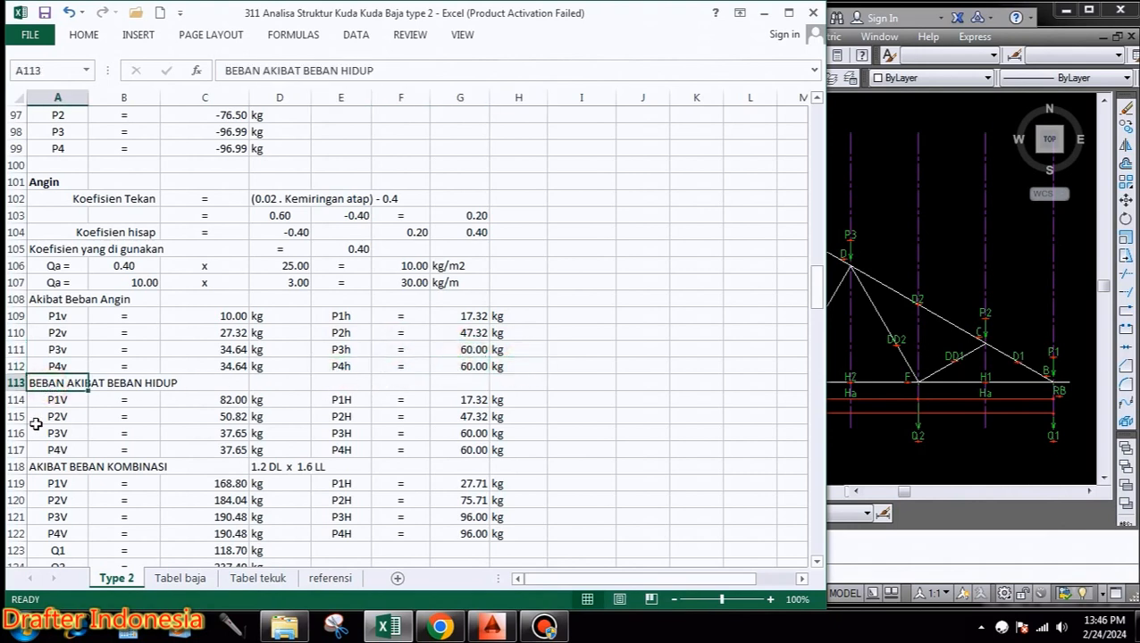
Review the formulas for the combined vertical live loads P1V to P4V in C114 to C117.
left_click(56, 401)
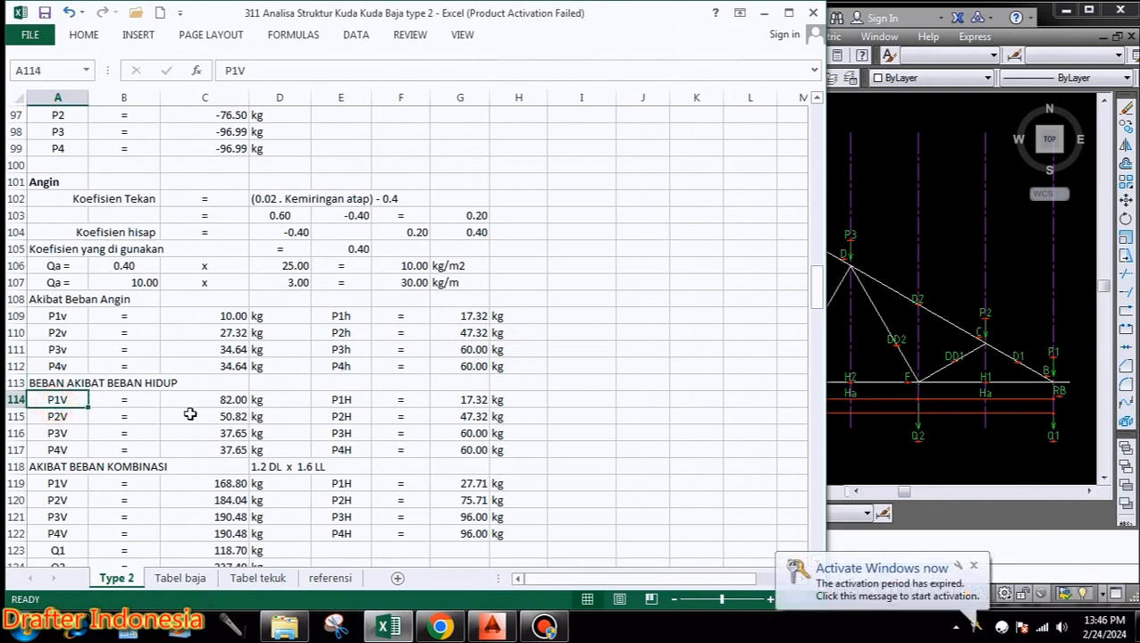
left_click(242, 401)
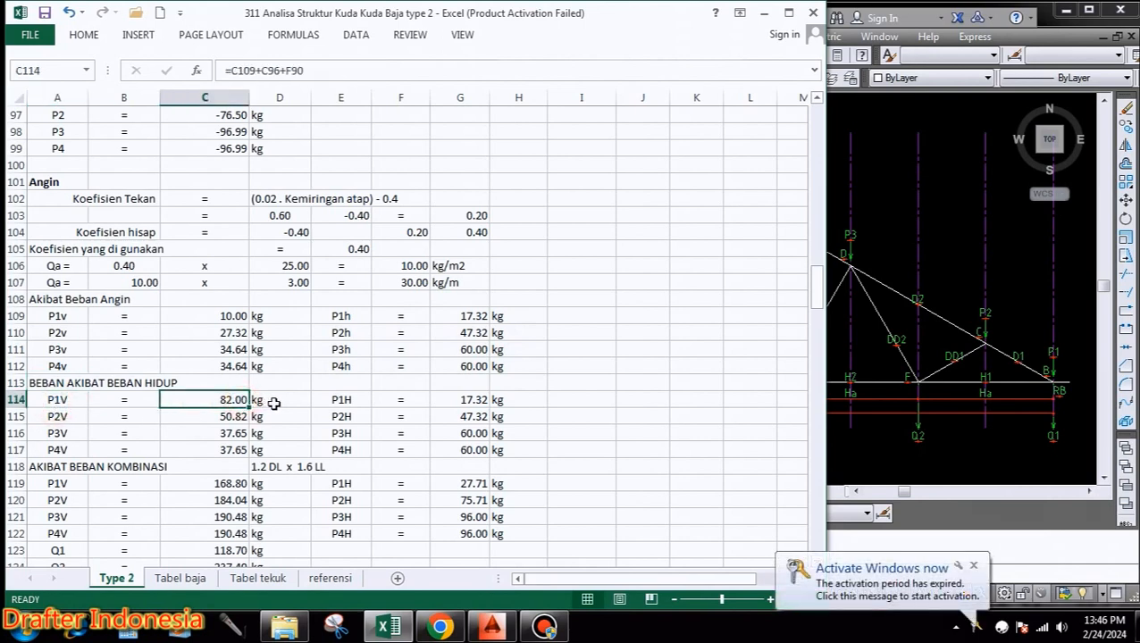
left_click(274, 403)
left_click(58, 418)
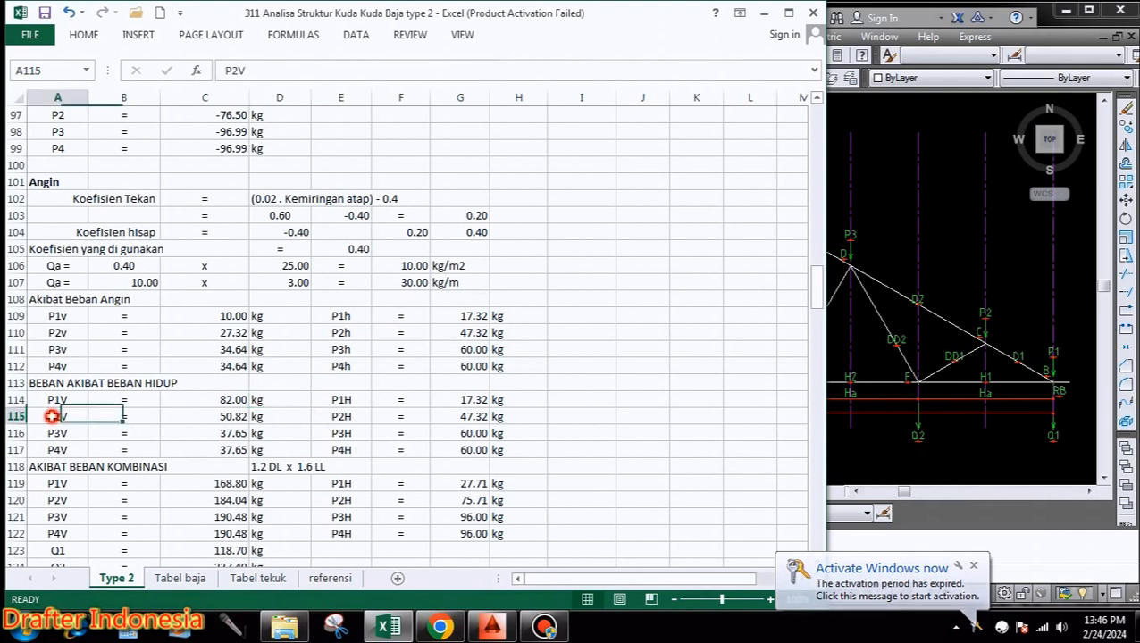
left_click(231, 420)
left_click(279, 422)
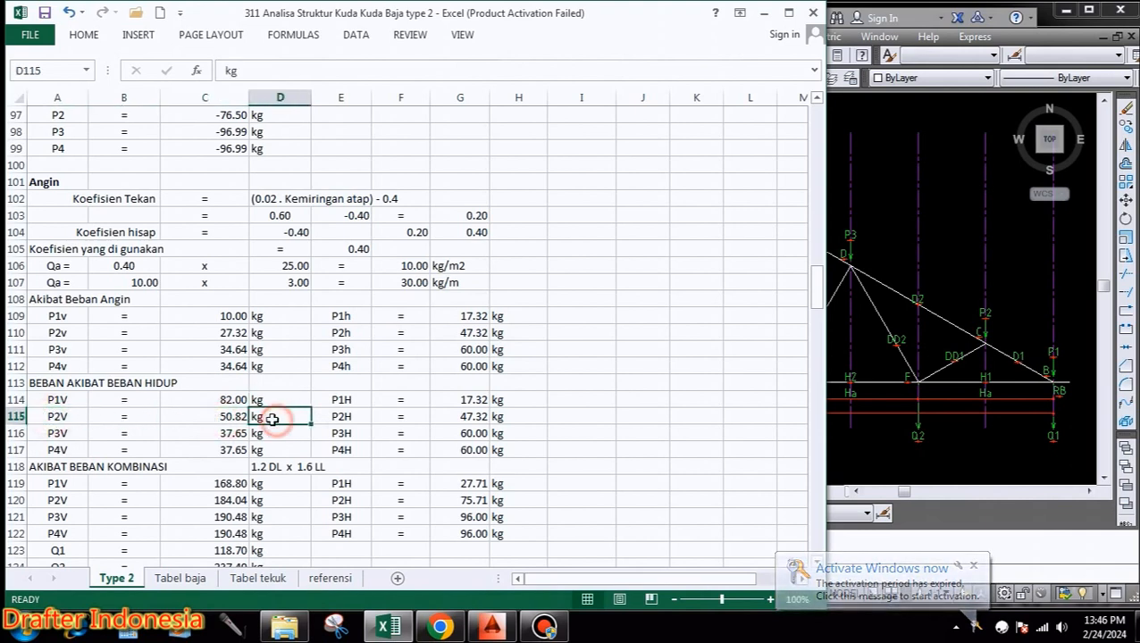
left_click(62, 434)
left_click(229, 433)
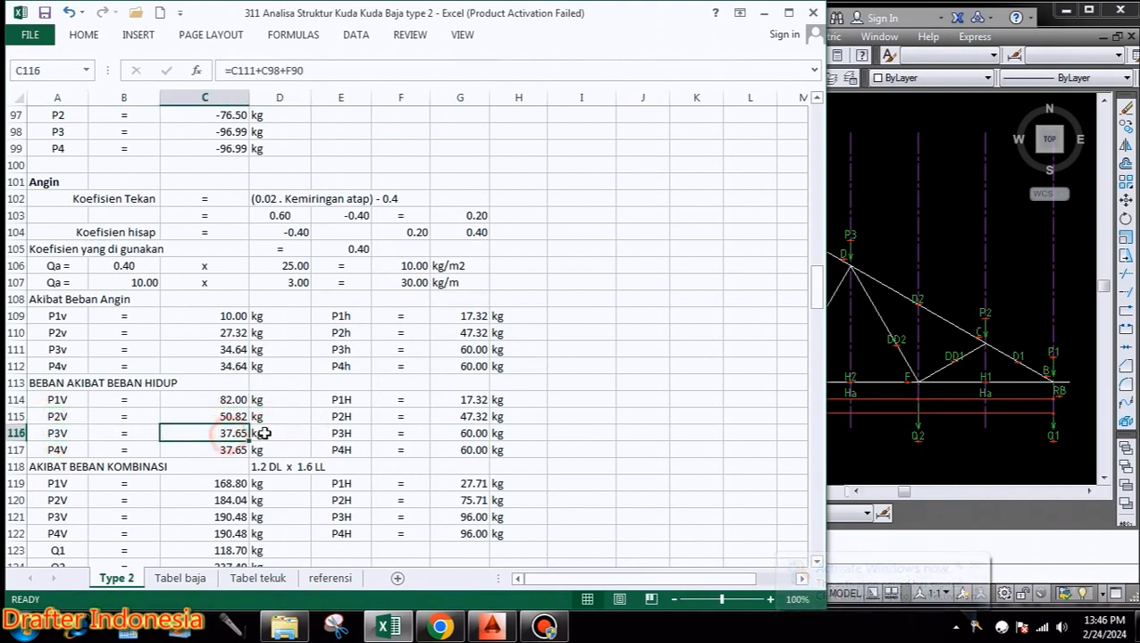
left_click(265, 433)
left_click(55, 450)
left_click(231, 450)
left_click(272, 449)
Review the horizontal live loads P1H to P4H row by row in E114 to H117.
left_click(350, 400)
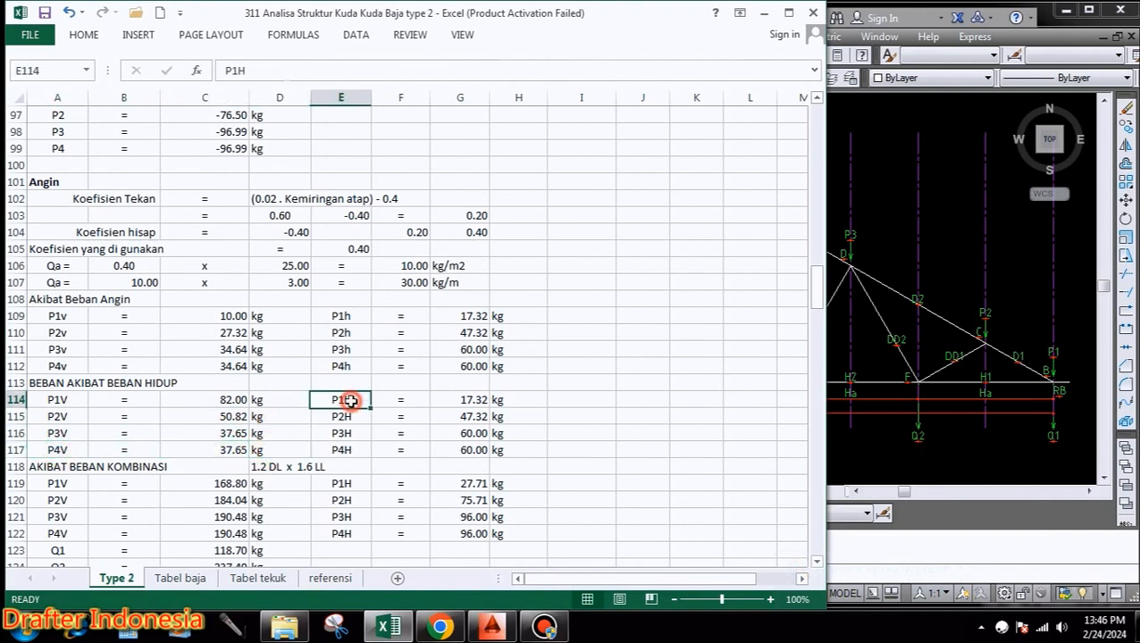
left_click(402, 400)
left_click(473, 401)
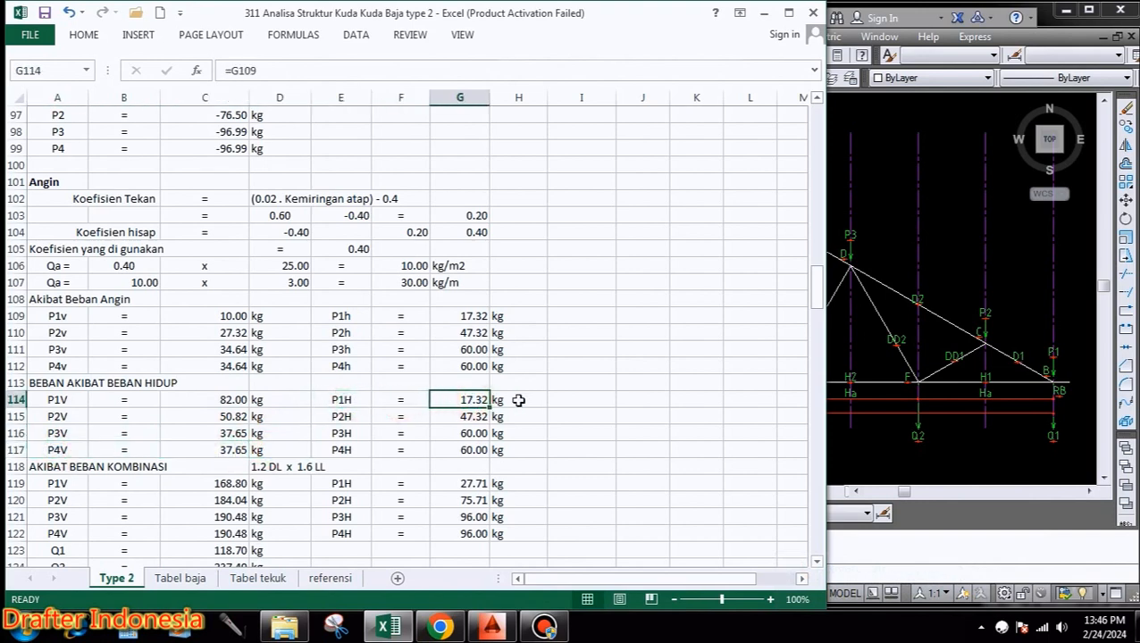
left_click(518, 400)
left_click(340, 417)
left_click(402, 417)
left_click(460, 417)
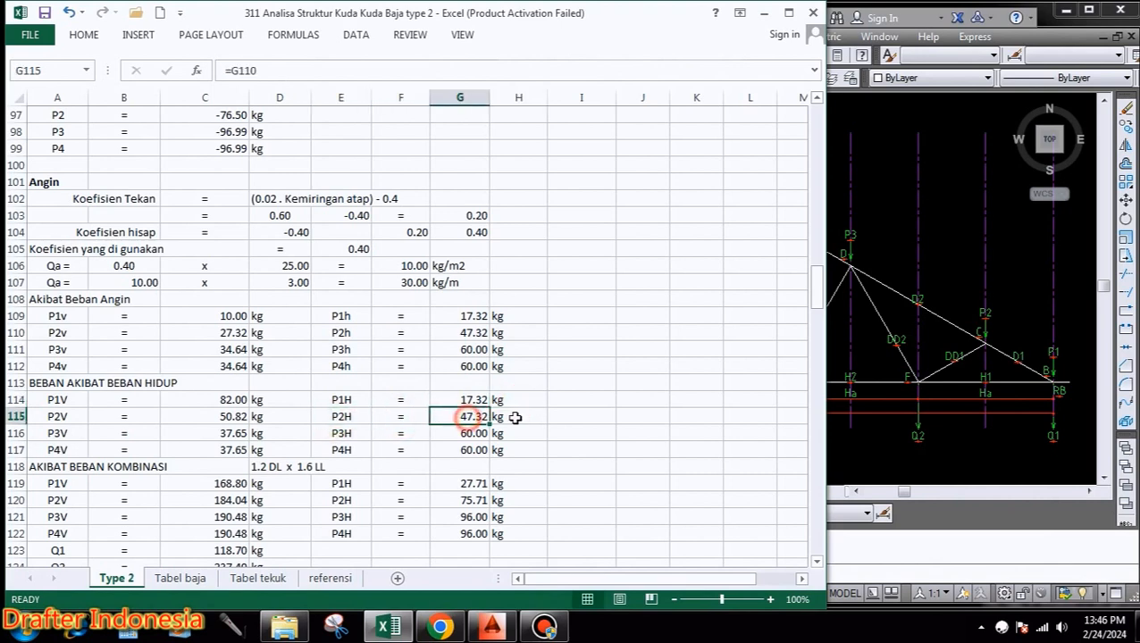
left_click(518, 417)
left_click(340, 434)
left_click(400, 434)
left_click(465, 434)
left_click(513, 434)
left_click(347, 450)
left_click(406, 450)
left_click(465, 450)
left_click(511, 452)
Recheck the horizontal load references in G114 to G117, opening the G114 formula and leaving it unedited.
left_click(474, 400)
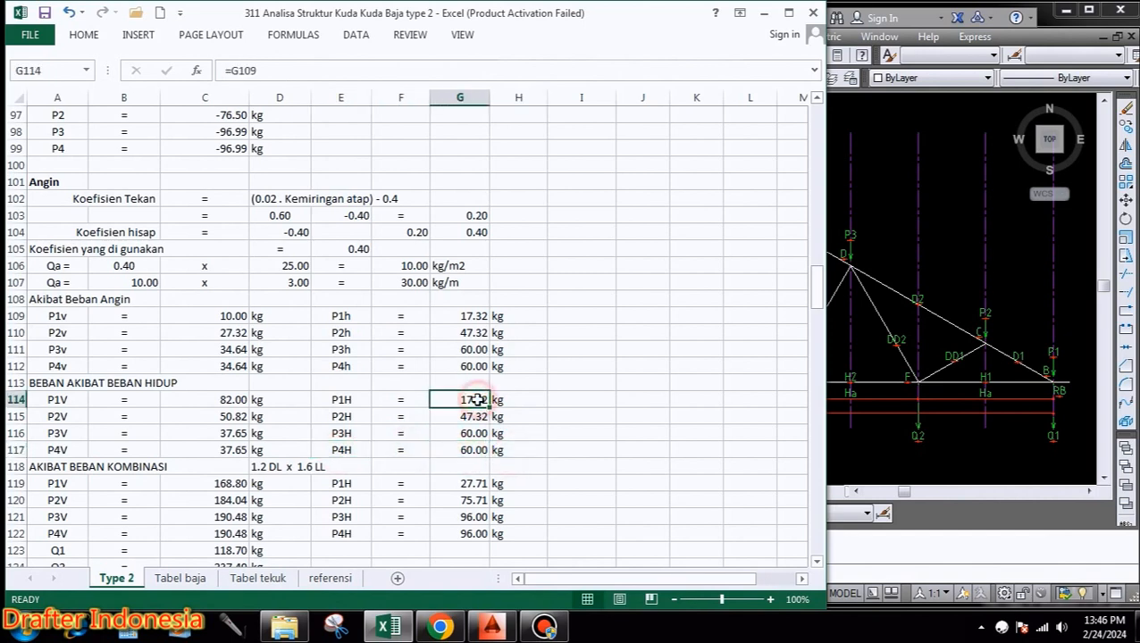
left_click(476, 416)
left_click(476, 433)
left_click(478, 450)
double_click(476, 401)
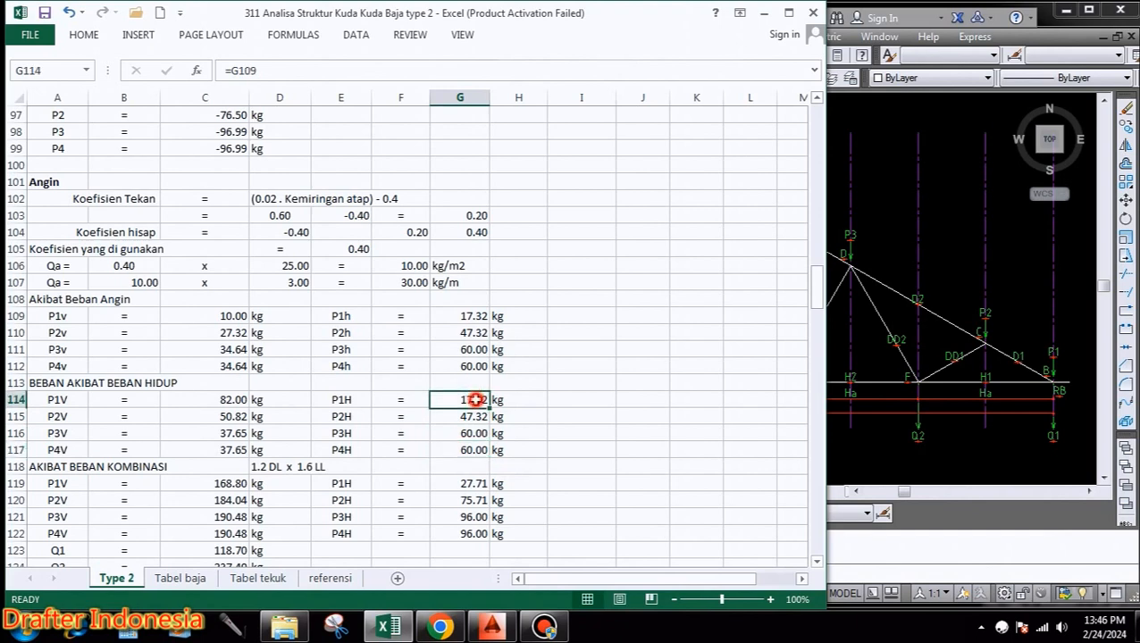
key("Escape")
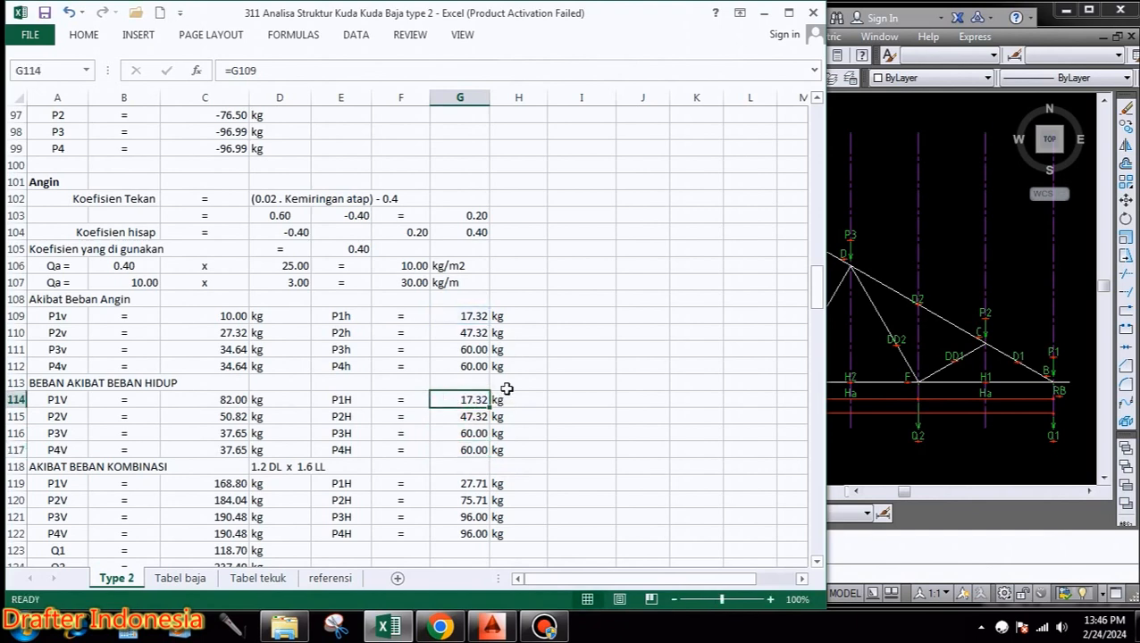
Examine the load combination factors in D118 and the P1V combination formula in C119.
scroll(529, 342, "down", 1)
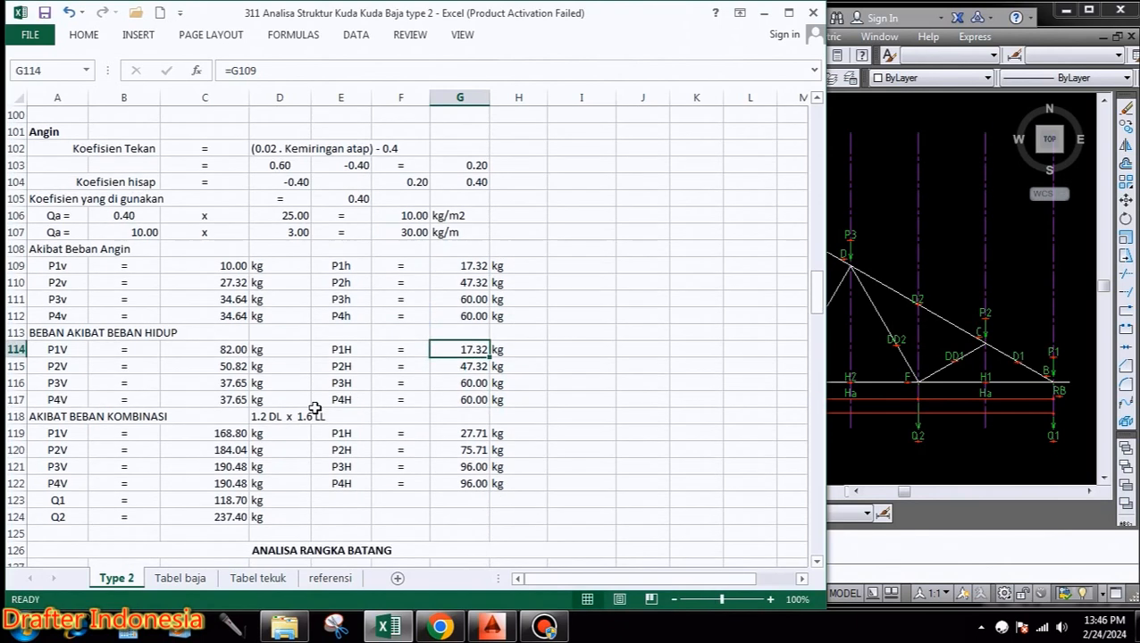
left_click(284, 418)
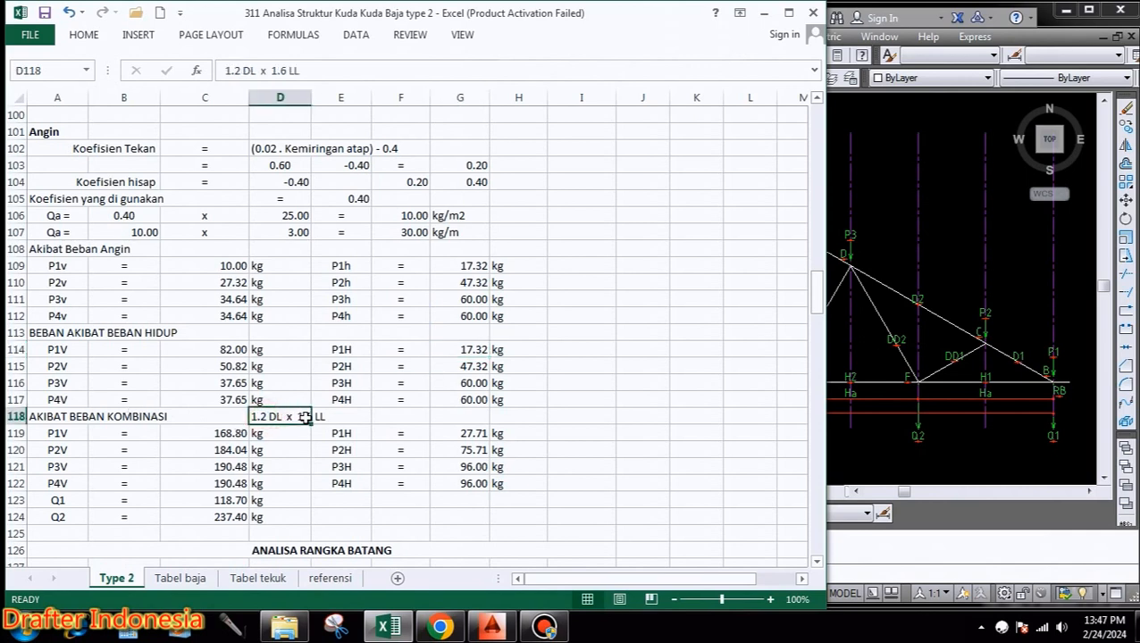
left_click(65, 435)
left_click(222, 434)
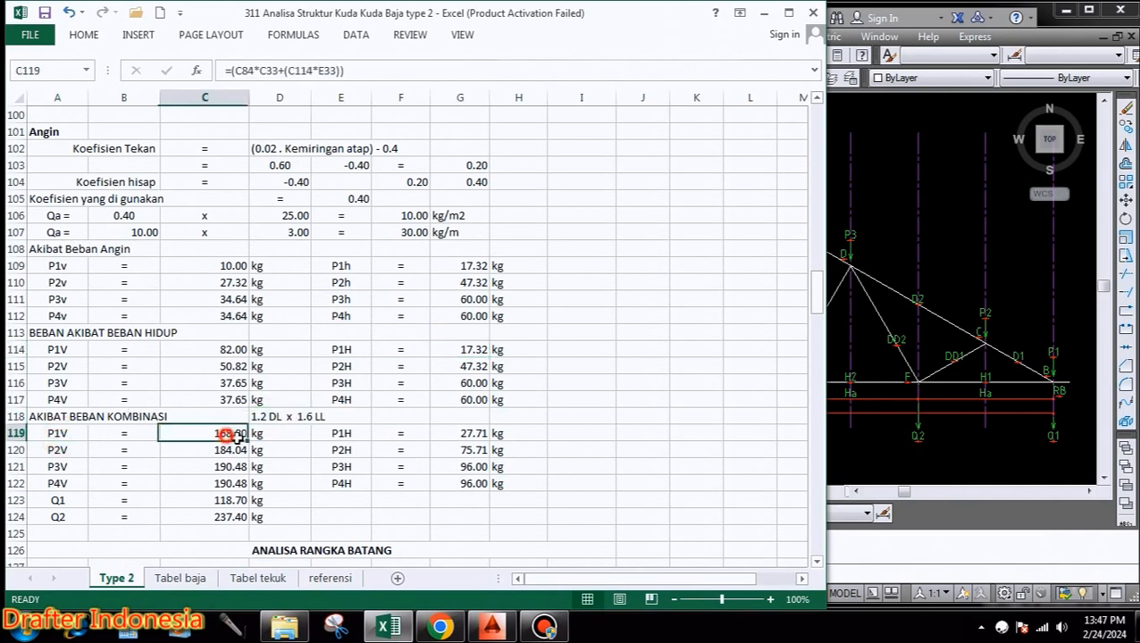
left_click(272, 434)
Examine the combined vertical loads P2V, P3V and P4V in rows 120 to 122.
left_click(72, 450)
left_click(121, 450)
left_click(215, 450)
left_click(277, 451)
left_click(56, 465)
left_click(122, 469)
left_click(224, 465)
left_click(279, 466)
left_click(59, 482)
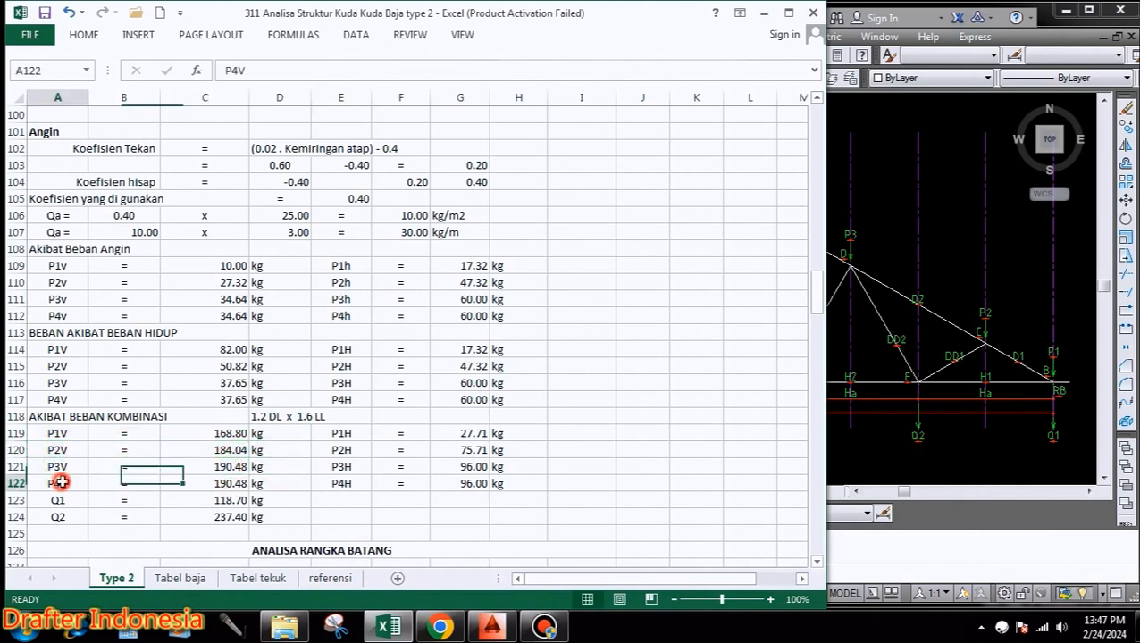
left_click(118, 482)
left_click(217, 483)
left_click(282, 484)
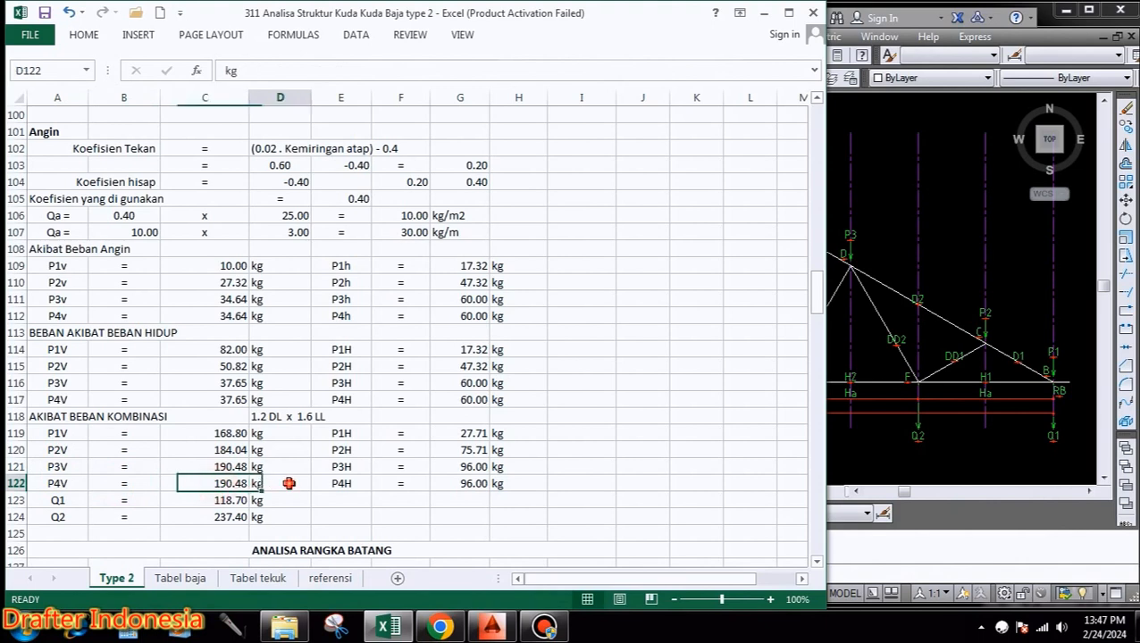
Examine the Q1 and Q2 loads in rows 123 and 124 and their source cells.
left_click(58, 500)
left_click(119, 501)
left_click(223, 501)
left_click(272, 500)
left_click(57, 516)
left_click(118, 516)
left_click(223, 517)
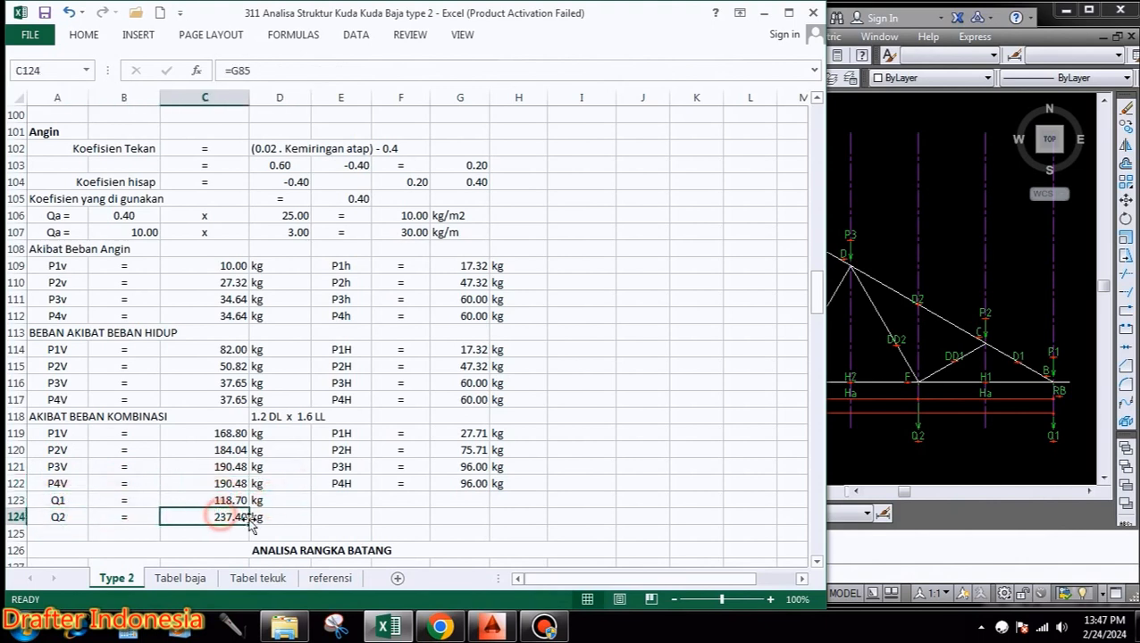
Examine the combined horizontal loads P1H and P2H in rows 119 and 120.
left_click(257, 517)
left_click(357, 434)
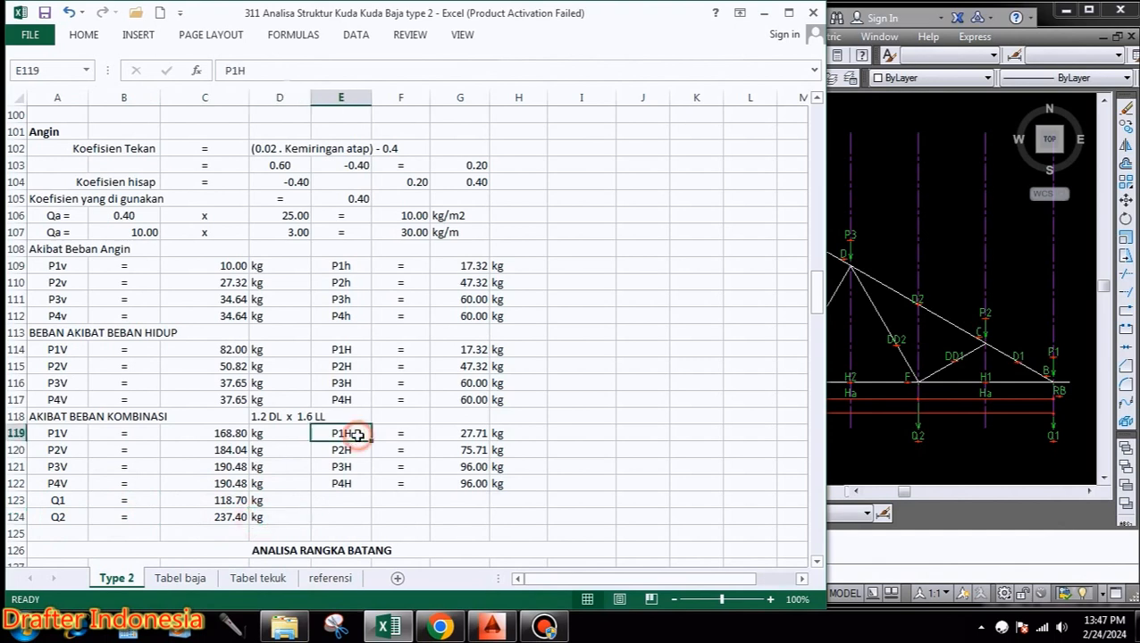
left_click(406, 431)
left_click(465, 432)
left_click(501, 432)
left_click(359, 450)
left_click(399, 448)
left_click(471, 447)
left_click(519, 448)
Examine the combined horizontal loads P3H and P4H in rows 121 and 122.
left_click(344, 468)
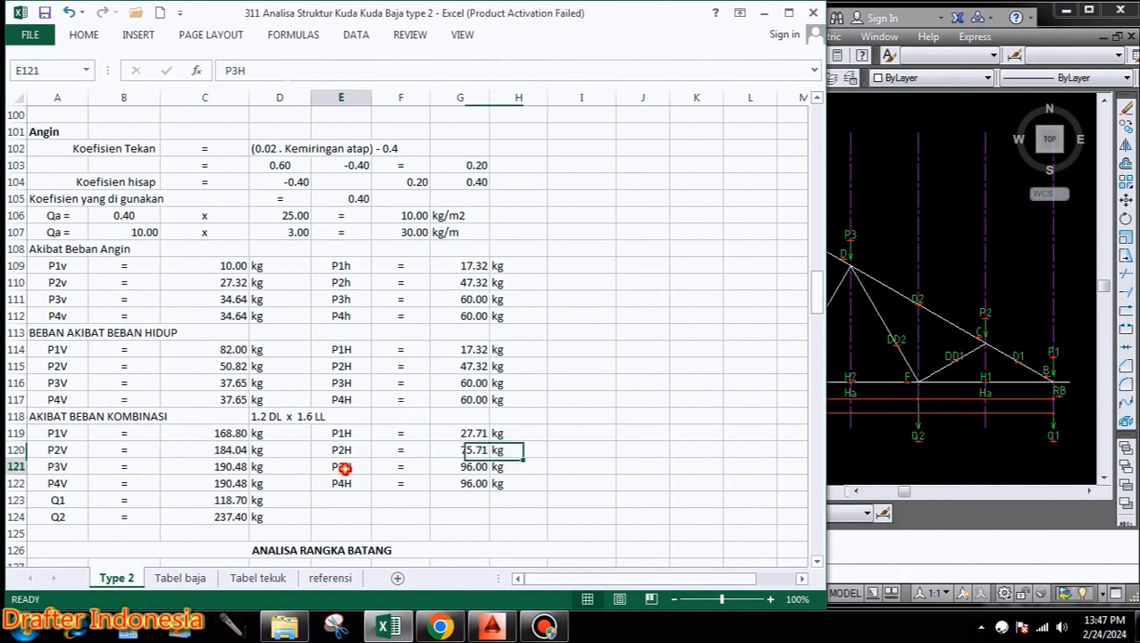
left_click(402, 467)
left_click(460, 465)
left_click(511, 465)
left_click(354, 485)
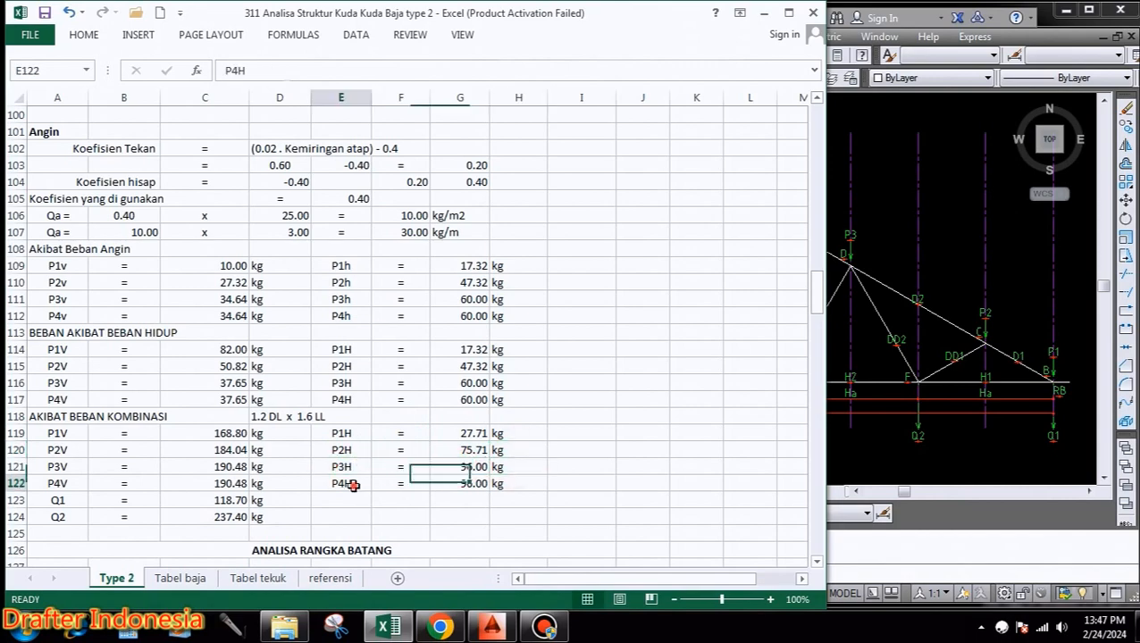
left_click(401, 483)
left_click(466, 483)
left_click(518, 483)
Switch to the AutoCAD truss drawing, clear the selection and zoom in on joint A with member D1 and load P1.
scroll(417, 355, "down", 1)
scroll(417, 355, "down", 7)
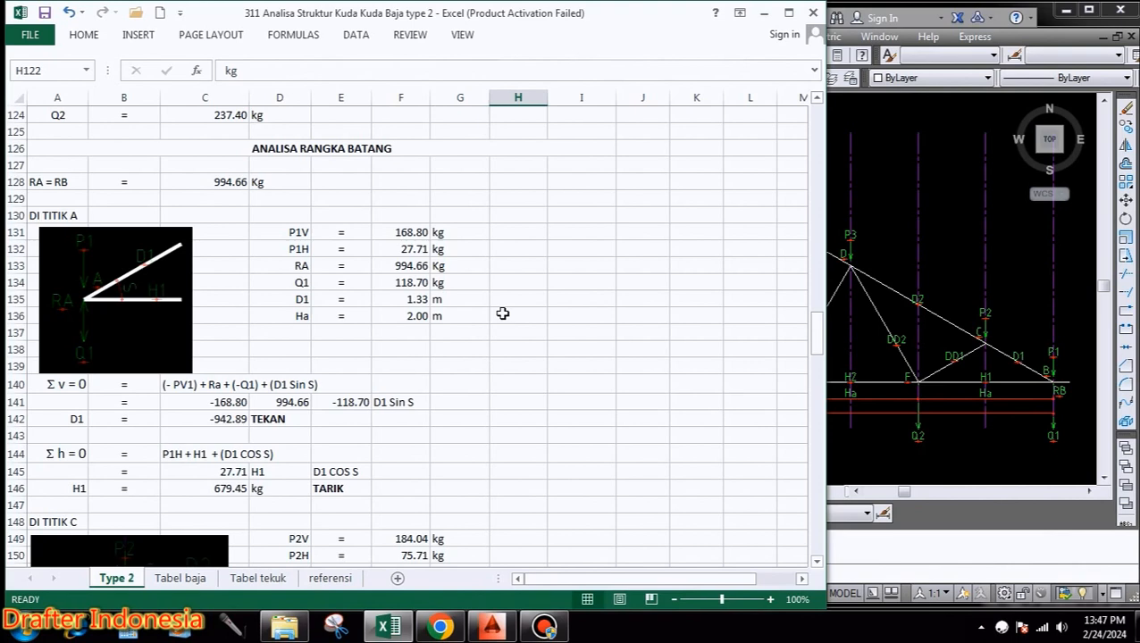
left_click(888, 411)
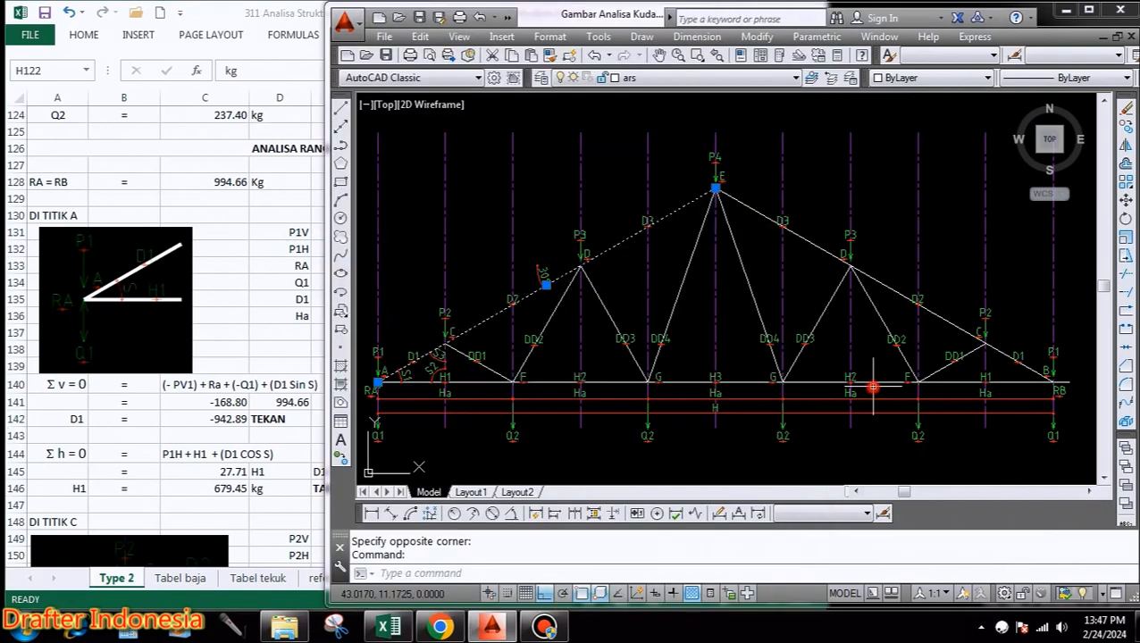
scroll(513, 348, "up", 3)
key("Escape")
key("Escape")
scroll(449, 337, "up", 4)
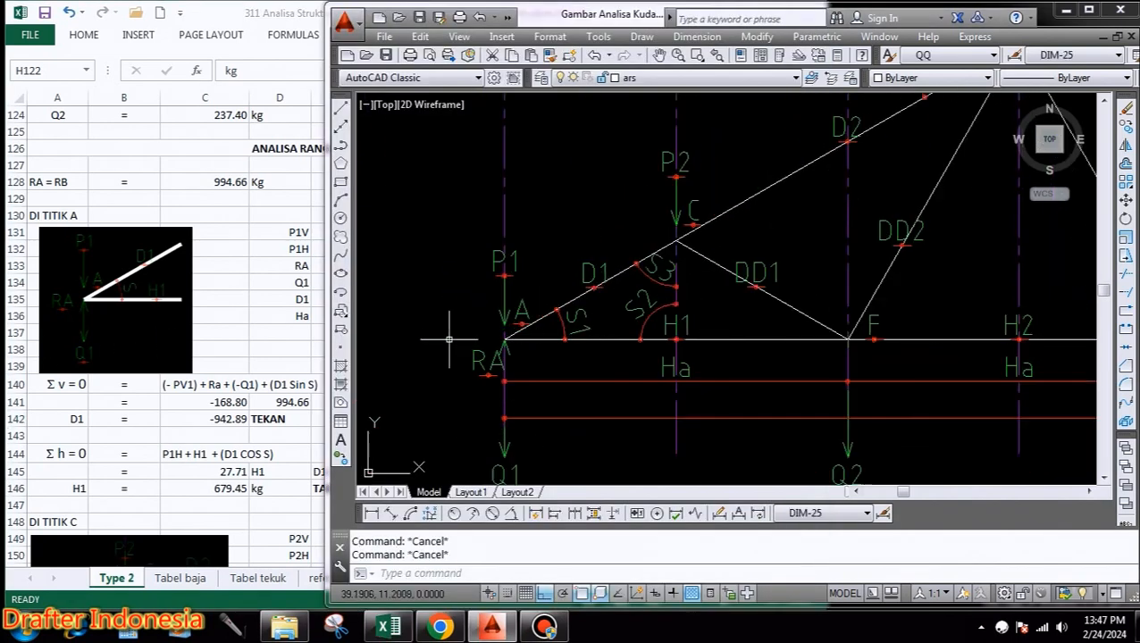
scroll(549, 310, "down", 2)
type("z")
key("space")
left_click(807, 193)
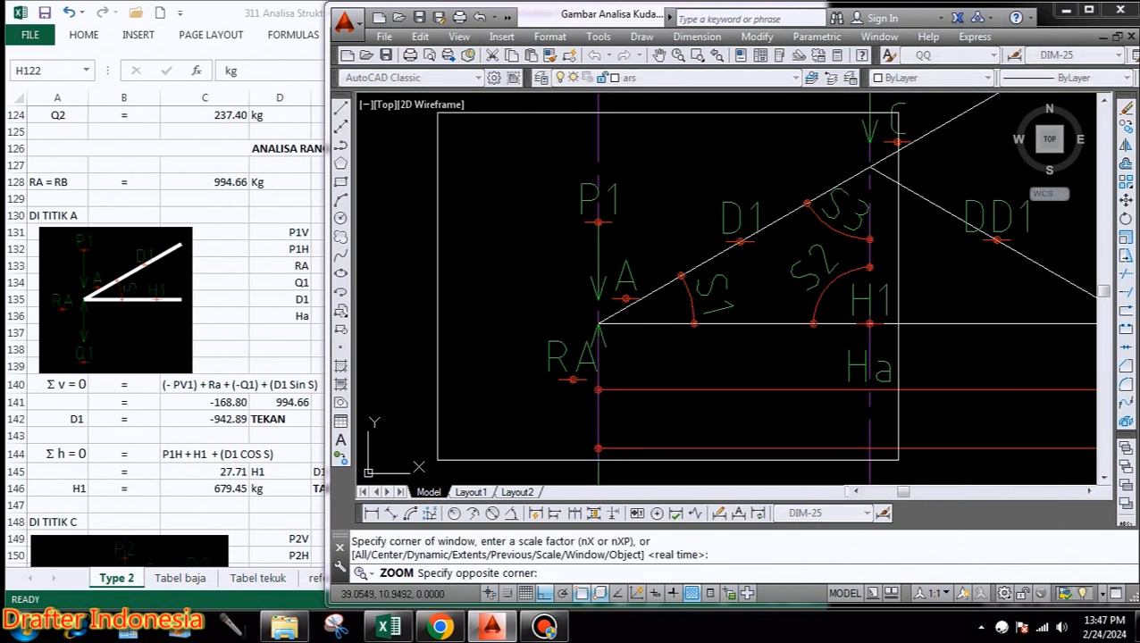
left_click(438, 460)
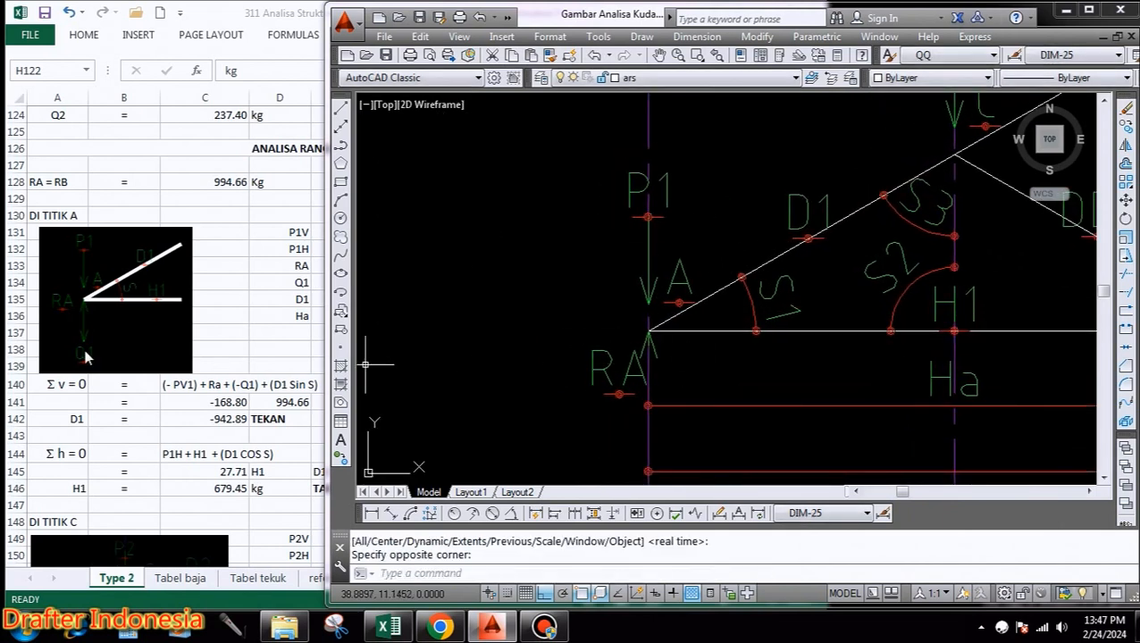
Return to the Excel workbook and examine the joint A inputs P1V, P1H and RA in rows 131 to 133.
left_click(128, 350)
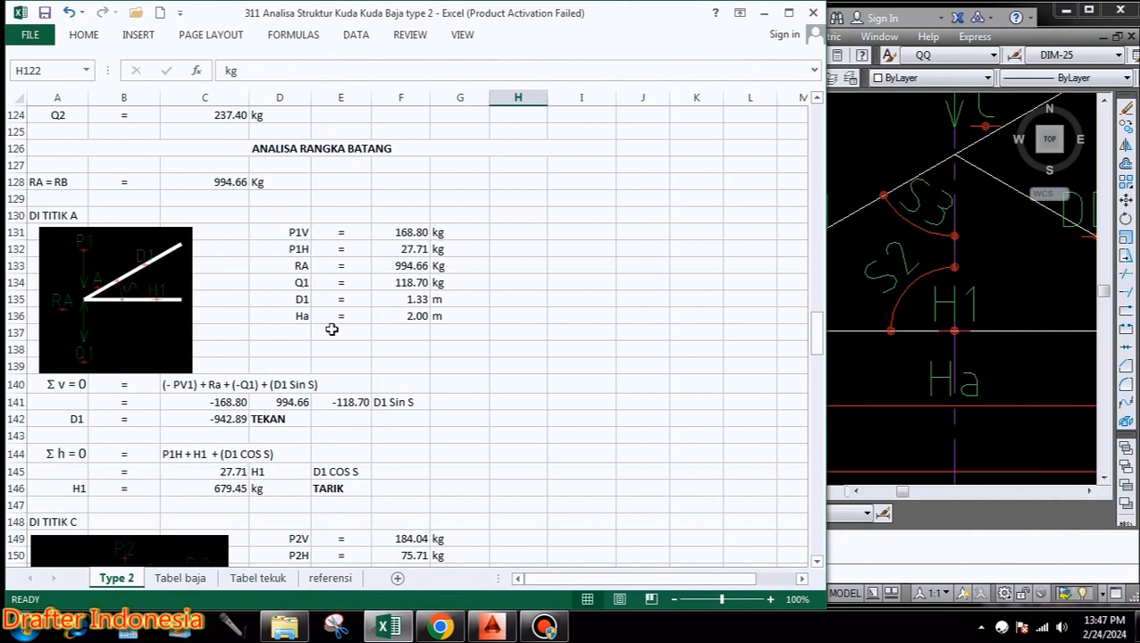
left_click(364, 333)
left_click(413, 233)
left_click(302, 231)
left_click(384, 231)
left_click(451, 231)
left_click(301, 251)
left_click(396, 248)
left_click(457, 249)
left_click(300, 267)
left_click(409, 265)
left_click(451, 265)
Examine the joint A inputs Q1, D1 and Ha in rows 134 to 136.
left_click(301, 282)
left_click(399, 283)
left_click(449, 284)
left_click(301, 300)
left_click(408, 302)
left_click(452, 299)
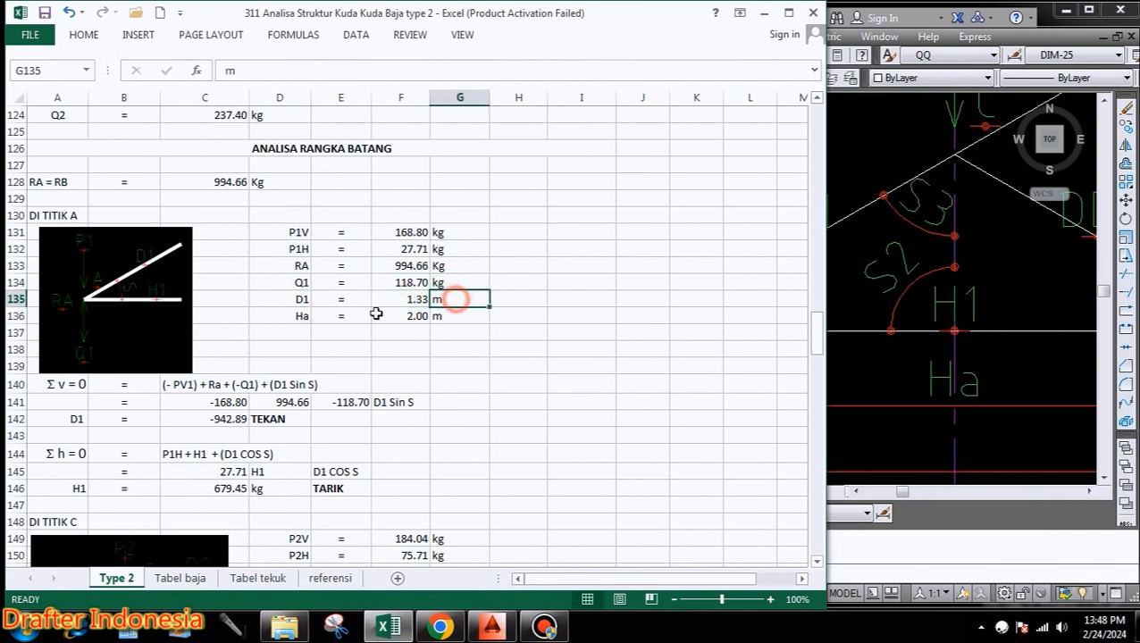
left_click(343, 317)
left_click(303, 318)
left_click(380, 317)
left_click(451, 316)
Examine the vertical equilibrium equation at joint A and the D1 member force formula in rows 140 to 142.
scroll(407, 287, "down", 1)
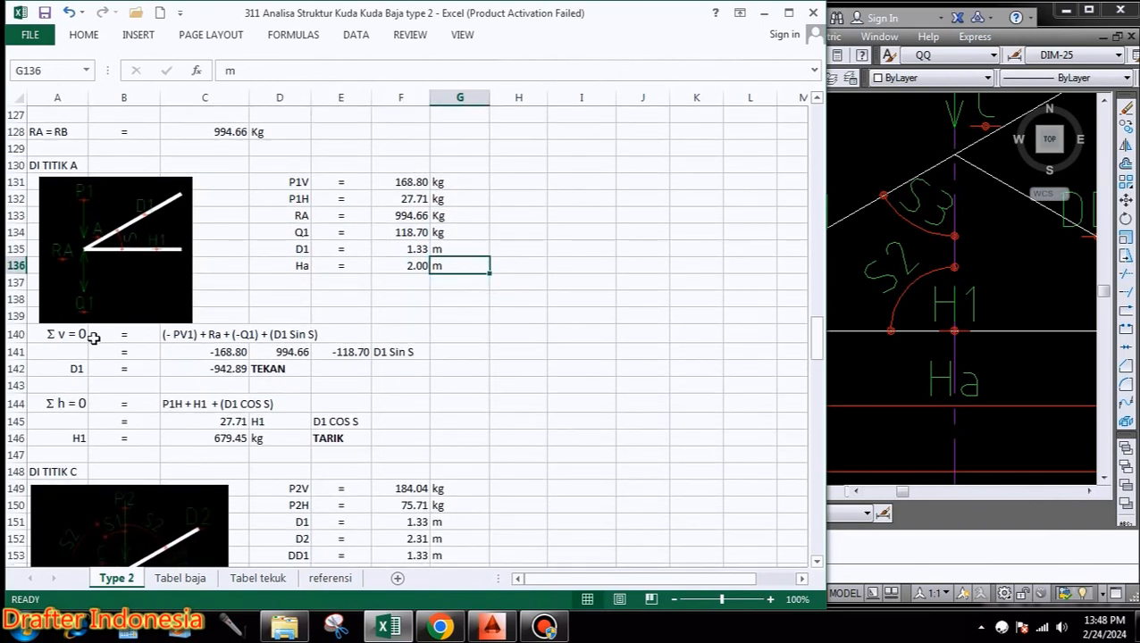
left_click(76, 335)
left_click(125, 333)
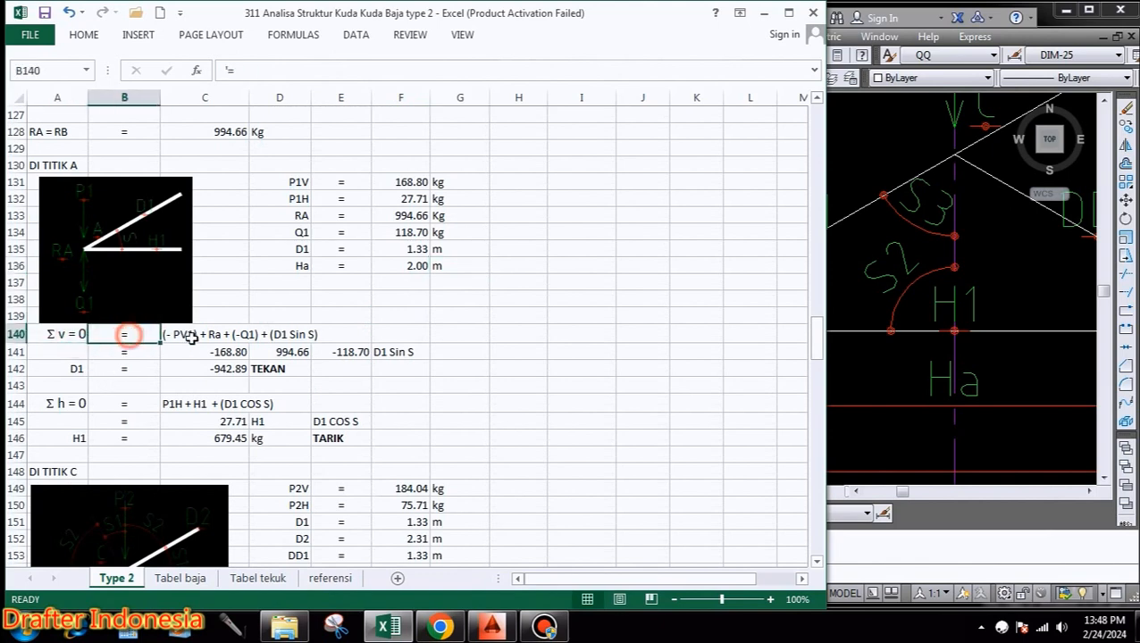
left_click(186, 332)
left_click(191, 354)
left_click(273, 352)
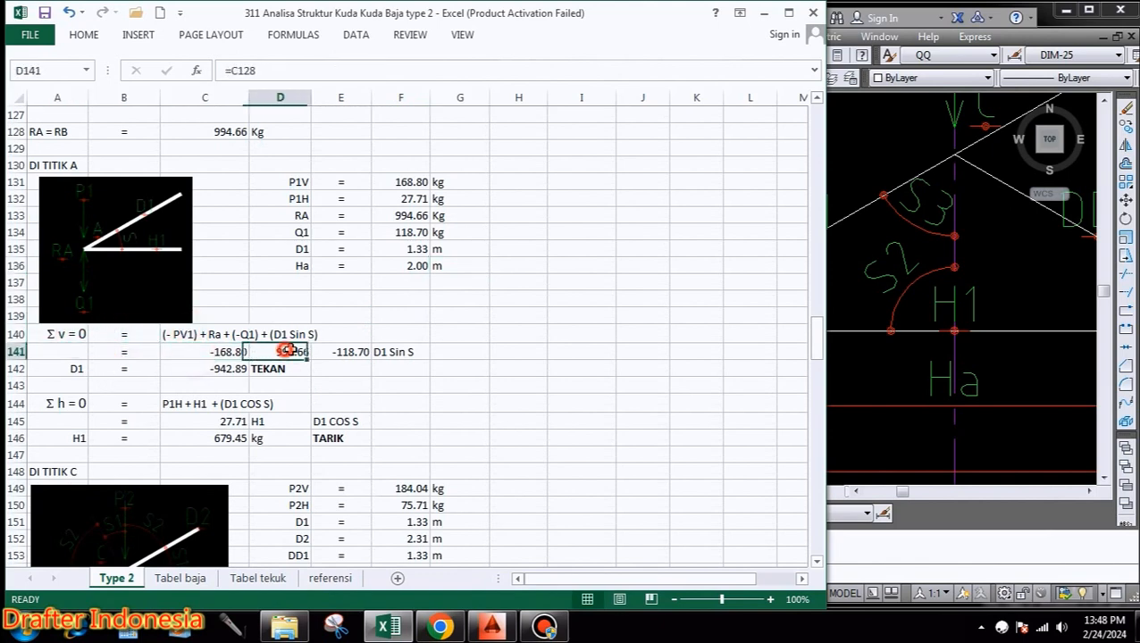
left_click(343, 353)
left_click(393, 353)
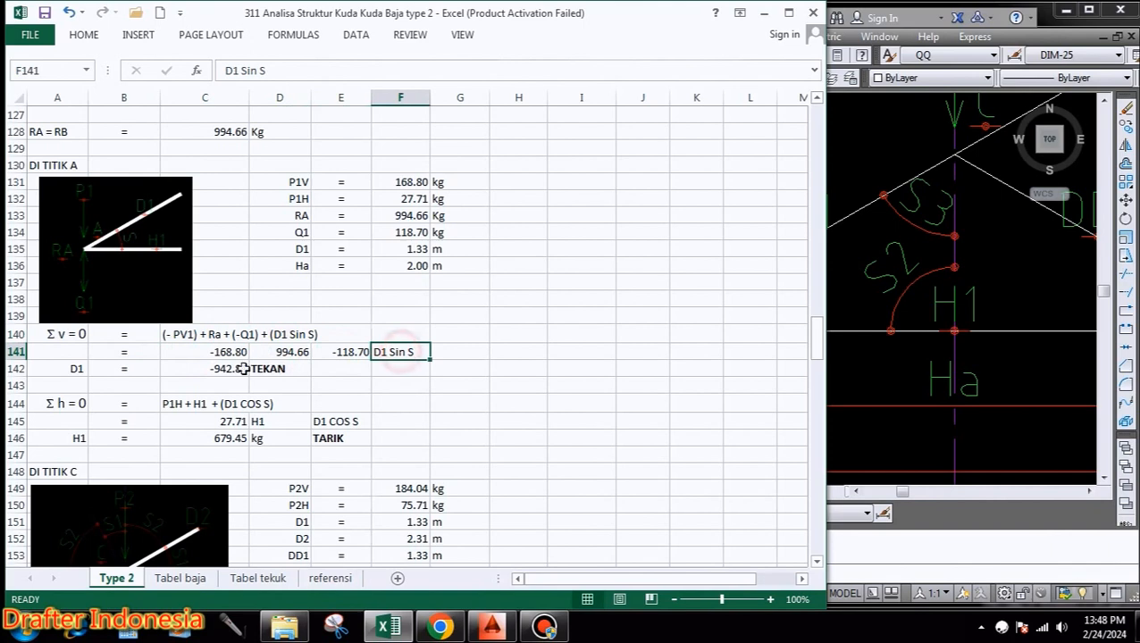
left_click(81, 370)
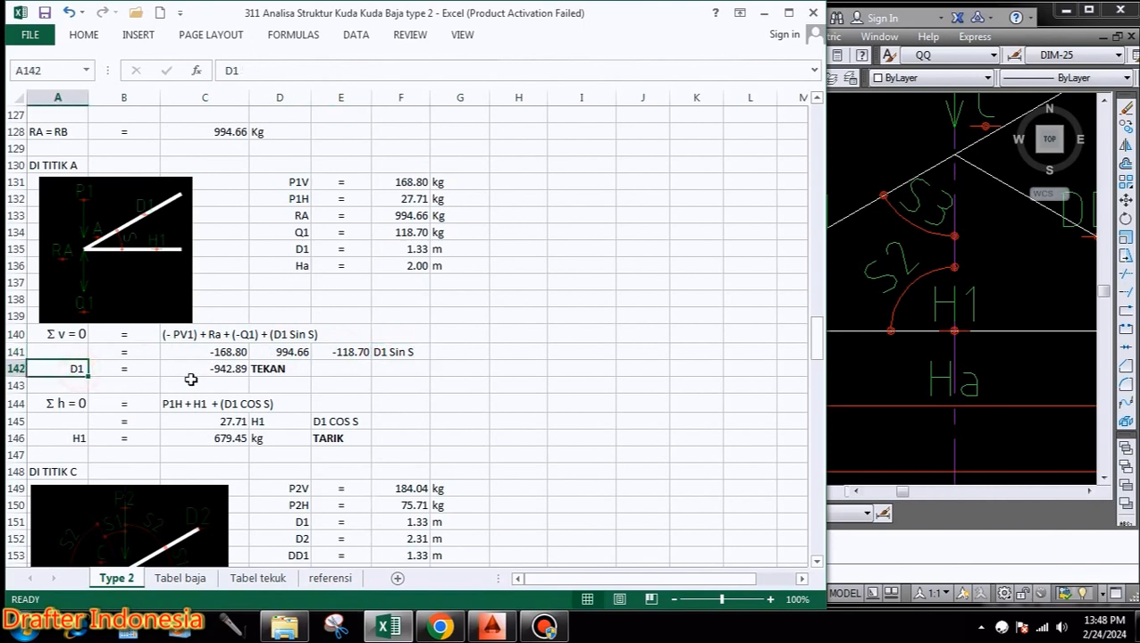
left_click(219, 369)
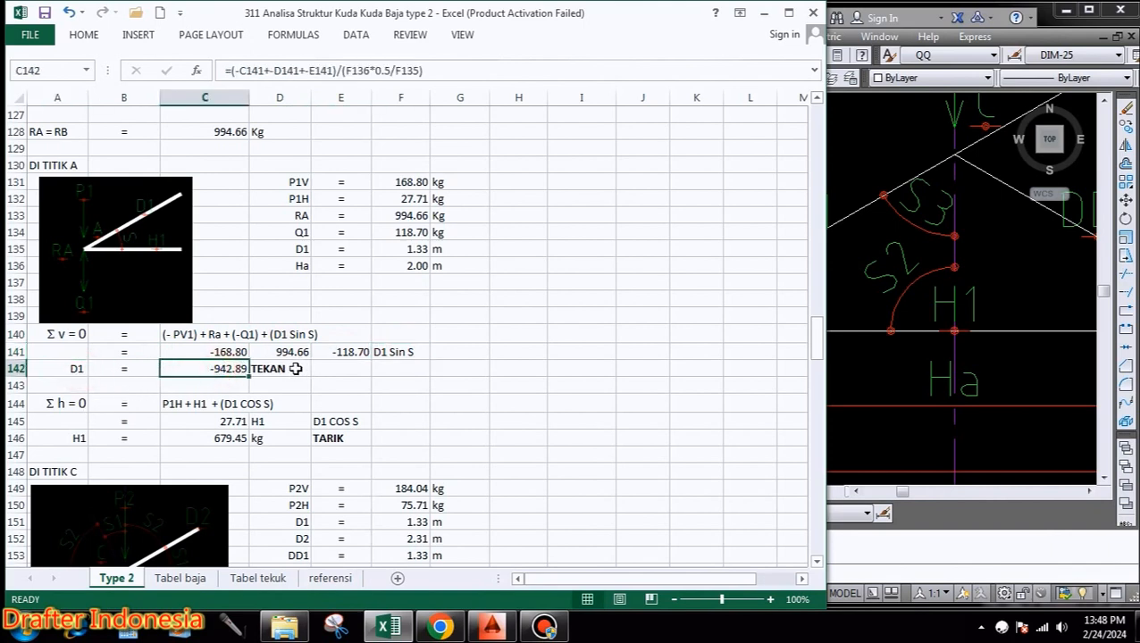
left_click(294, 369)
Examine the horizontal equilibrium equation at joint A, the H1 force formula and its tension/compression check in rows 144 to 146.
left_click(85, 402)
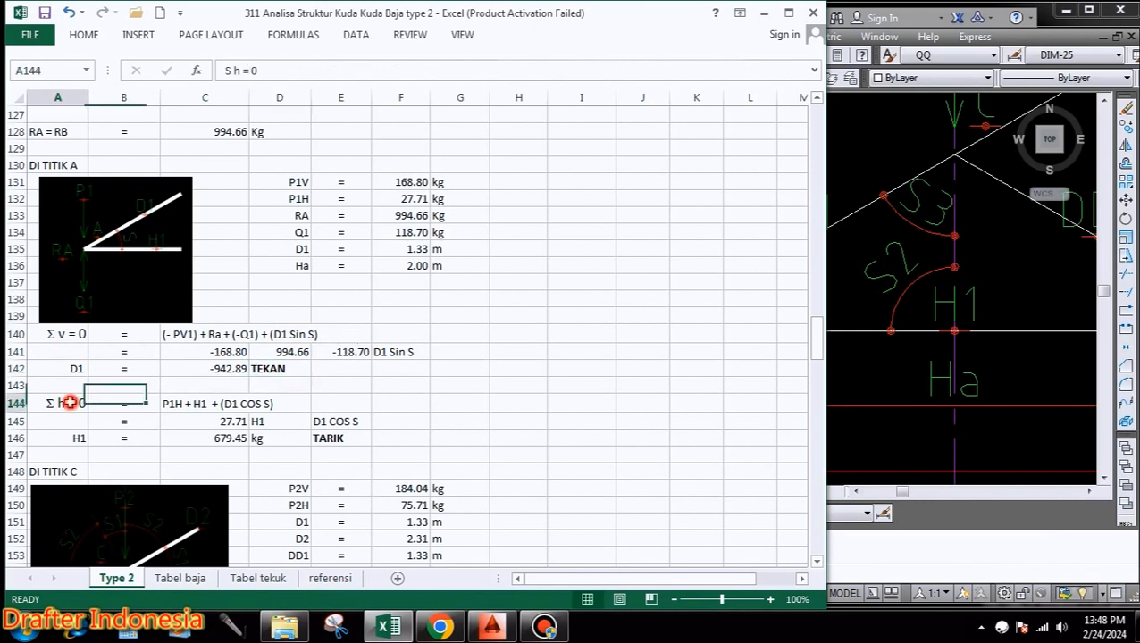
left_click(192, 406)
left_click(232, 421)
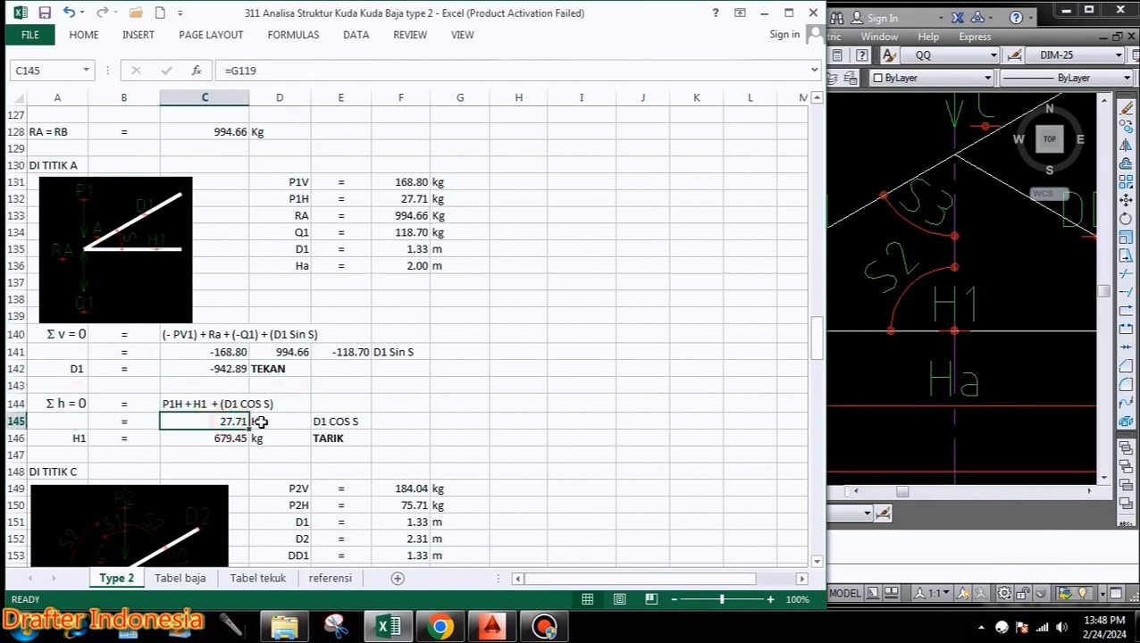
left_click(284, 420)
left_click(354, 424)
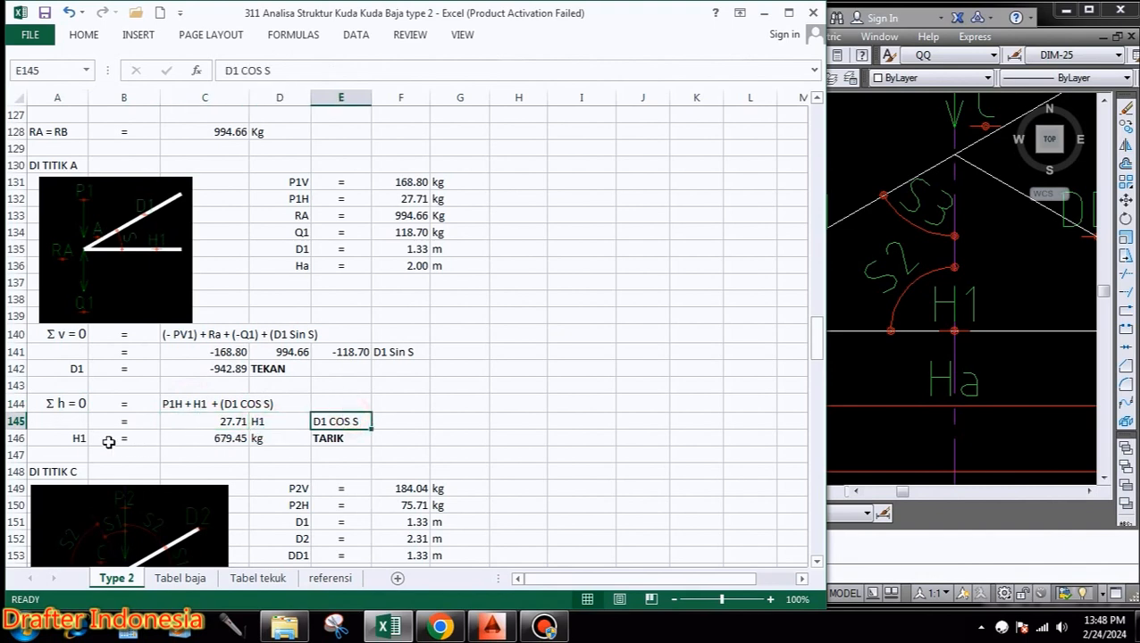
left_click(74, 442)
left_click(215, 436)
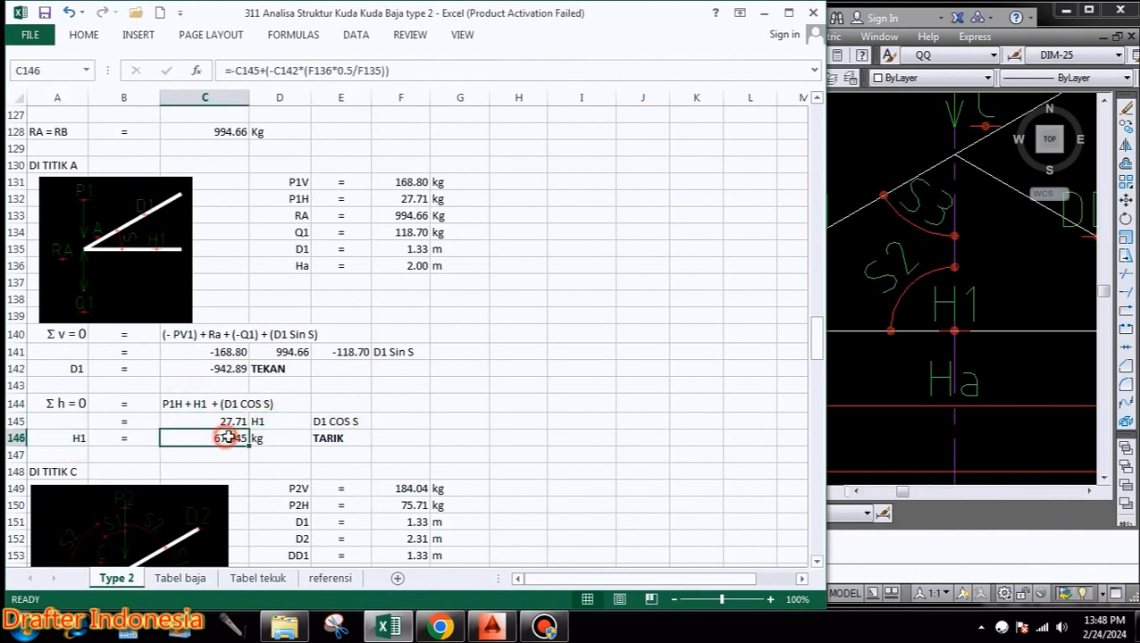
left_click(273, 438)
left_click(349, 442)
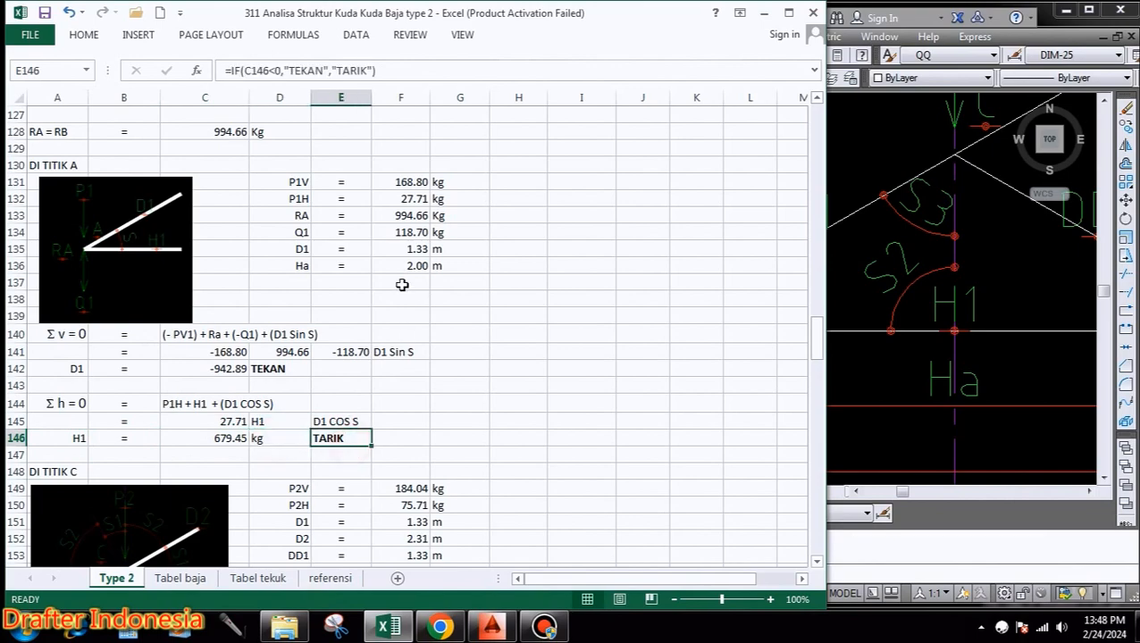
Switch to the AutoCAD truss drawing and view joint C with members D1, D2 and DD1.
scroll(402, 284, "down", 4)
left_click(945, 378)
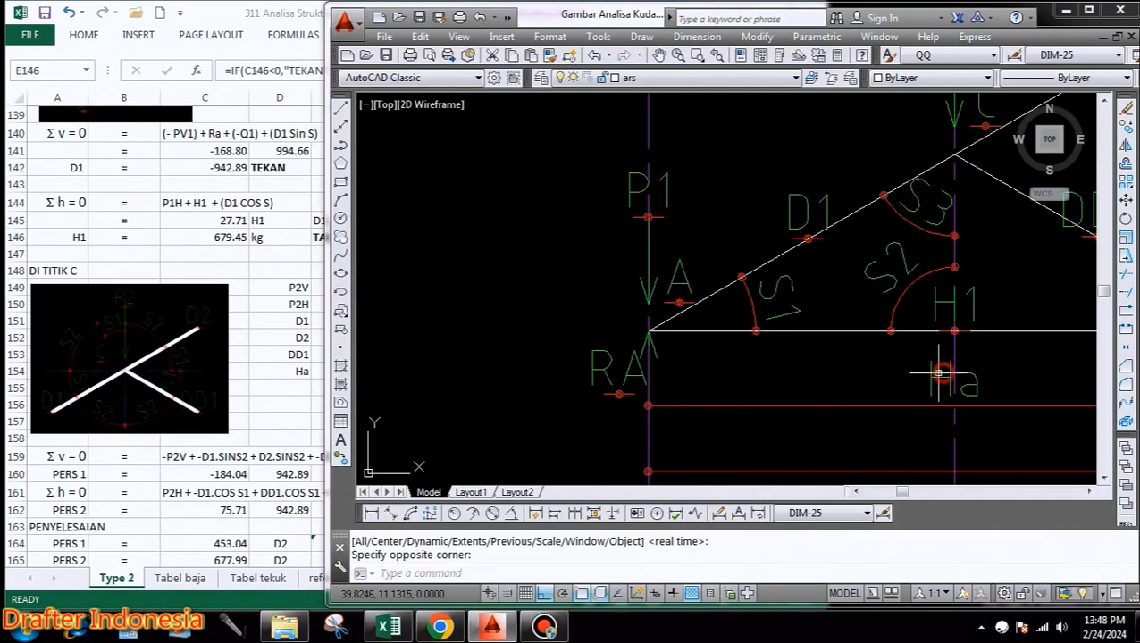
scroll(902, 310, "down", 2)
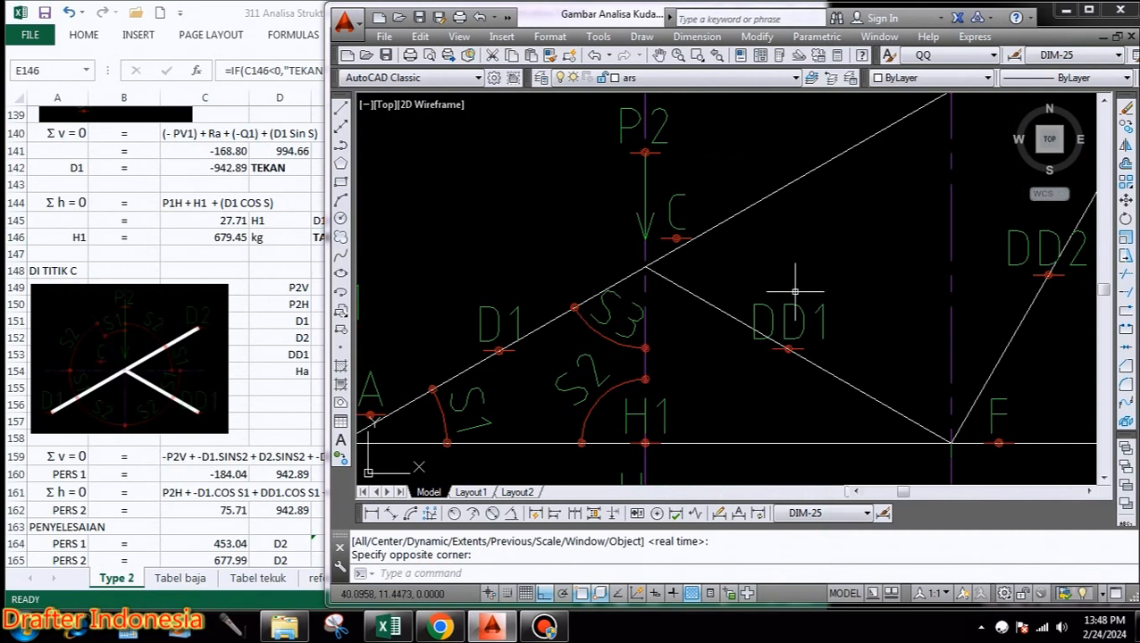
Return to the Excel workbook and examine the joint C inputs P2V, P2H and D1 in rows 149 to 151.
left_click(304, 411)
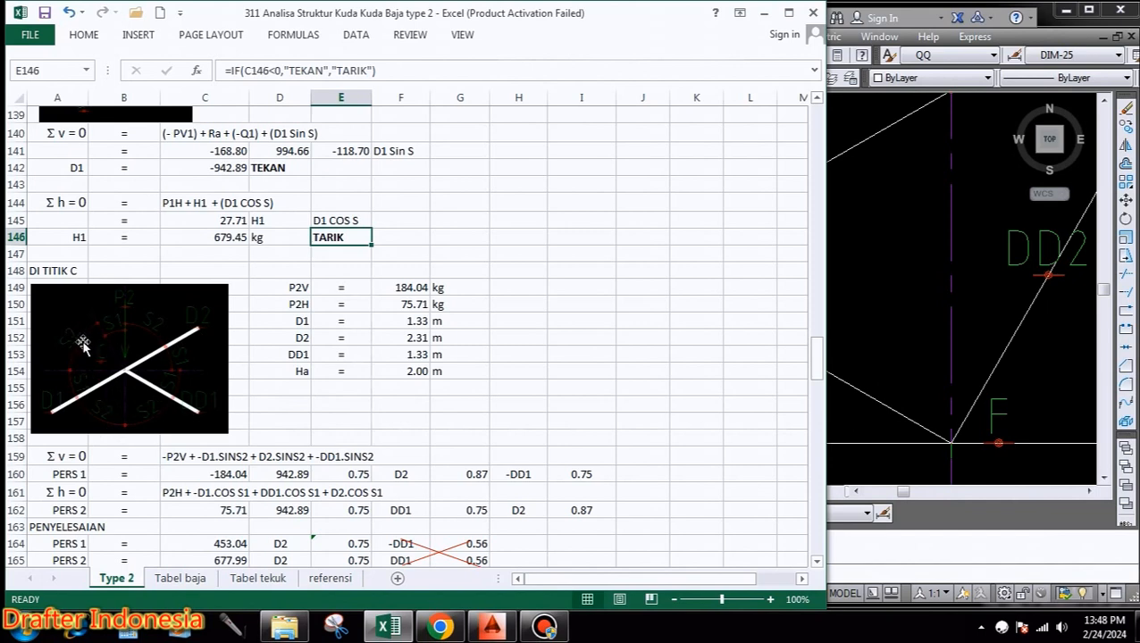
left_click(300, 290)
left_click(348, 290)
left_click(411, 287)
left_click(451, 286)
left_click(298, 303)
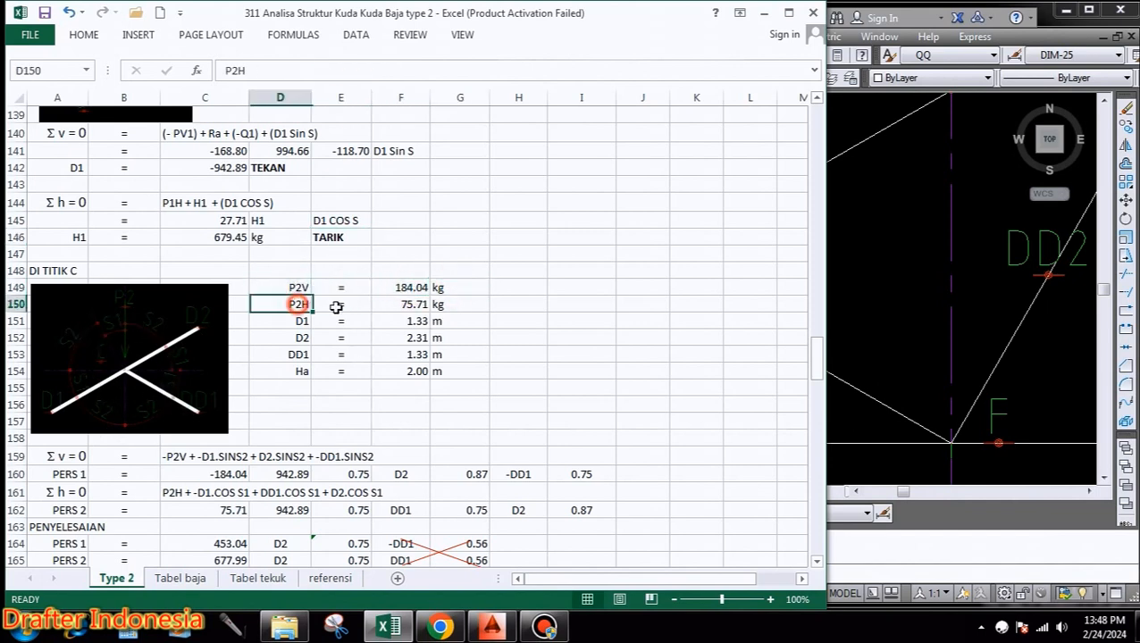
left_click(349, 306)
left_click(407, 305)
left_click(451, 305)
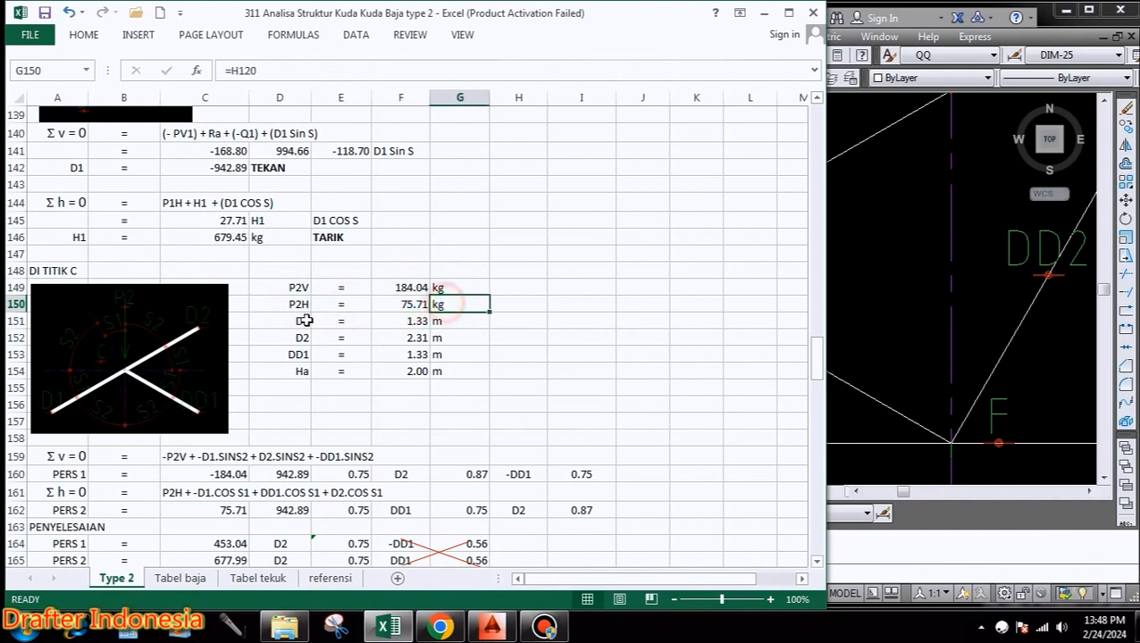
left_click(298, 320)
left_click(349, 322)
left_click(407, 322)
left_click(451, 321)
Examine the joint C inputs D2, DD1 and Ha in rows 152 to 154.
left_click(301, 338)
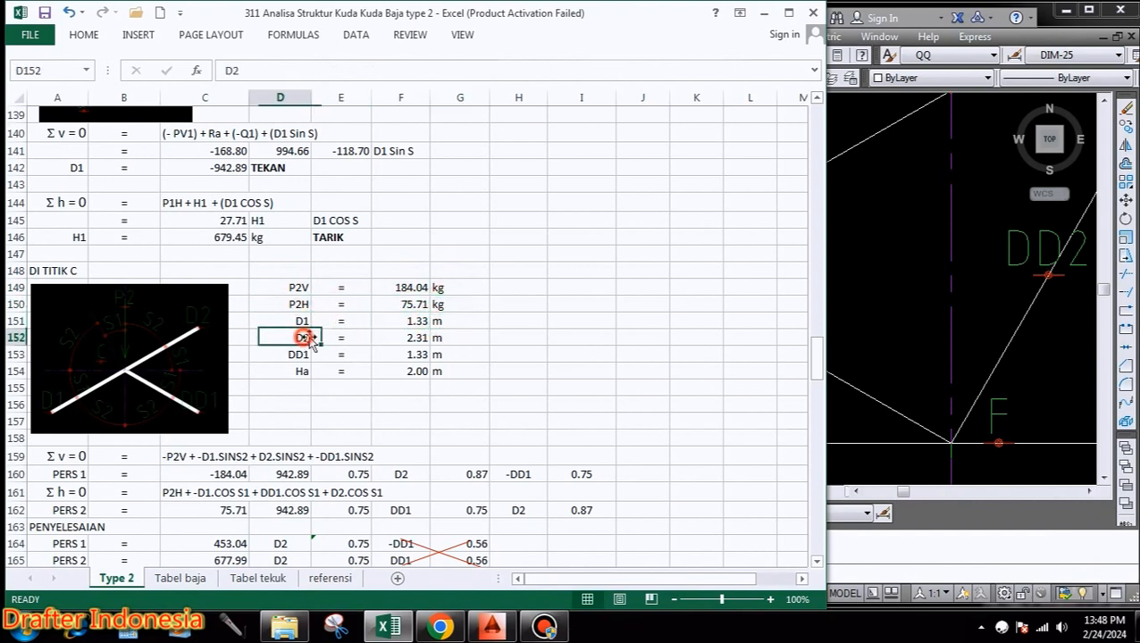
left_click(347, 337)
left_click(402, 338)
left_click(446, 337)
left_click(298, 354)
left_click(347, 355)
left_click(404, 354)
left_click(449, 355)
left_click(304, 371)
left_click(345, 371)
left_click(401, 371)
left_click(450, 370)
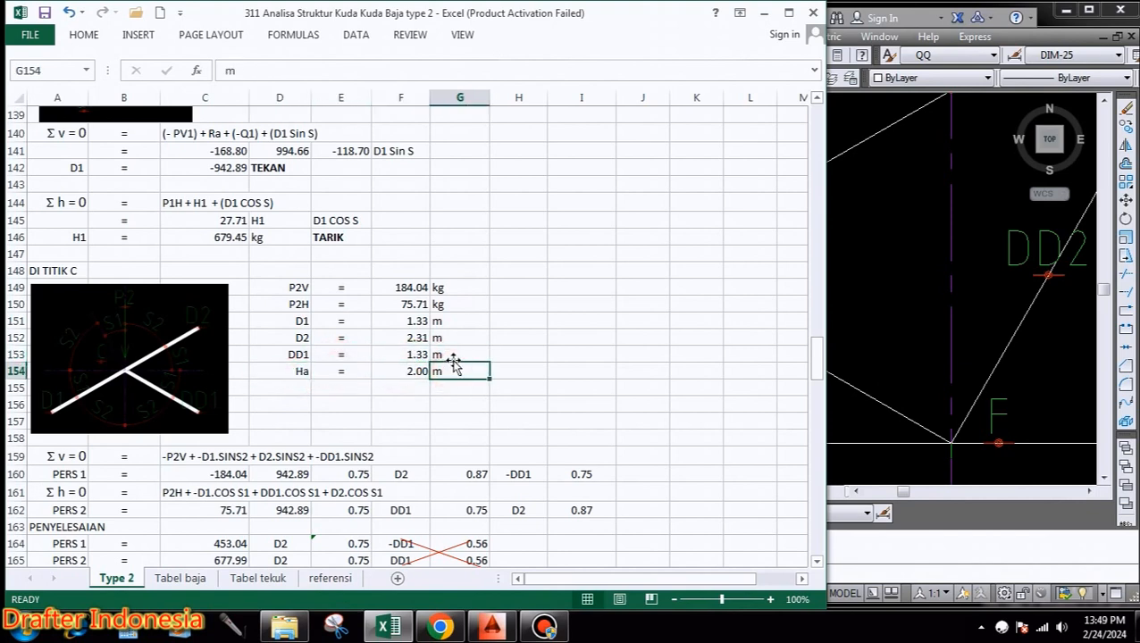
Examine the vertical equilibrium equation at joint C and each term of PERS 1 in rows 159 and 160.
scroll(451, 305, "down", 1)
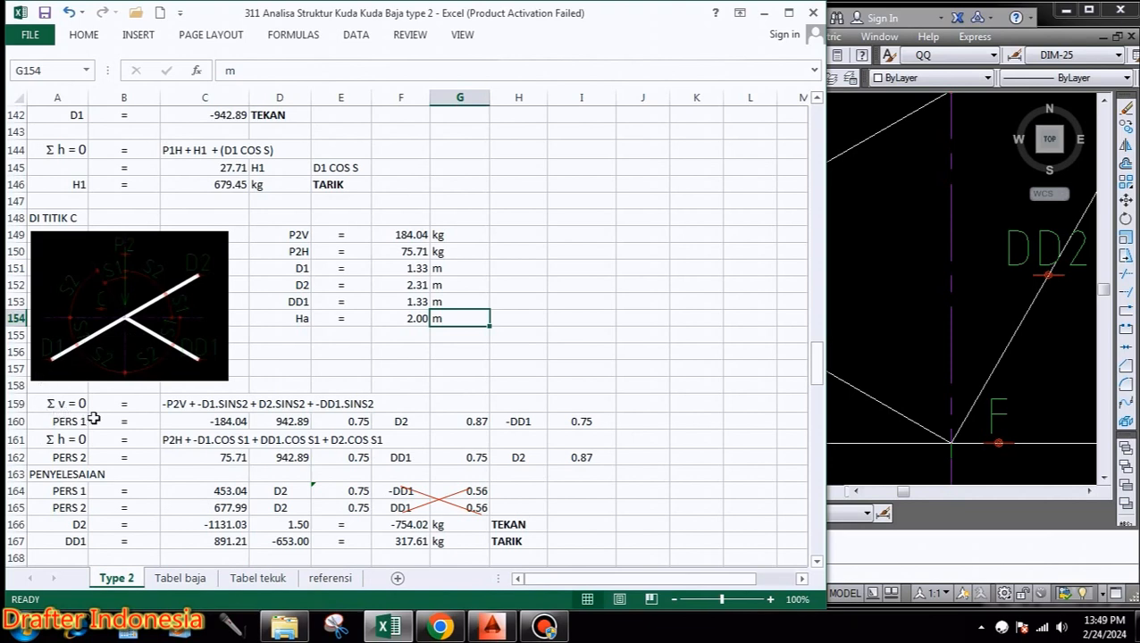
left_click(186, 403)
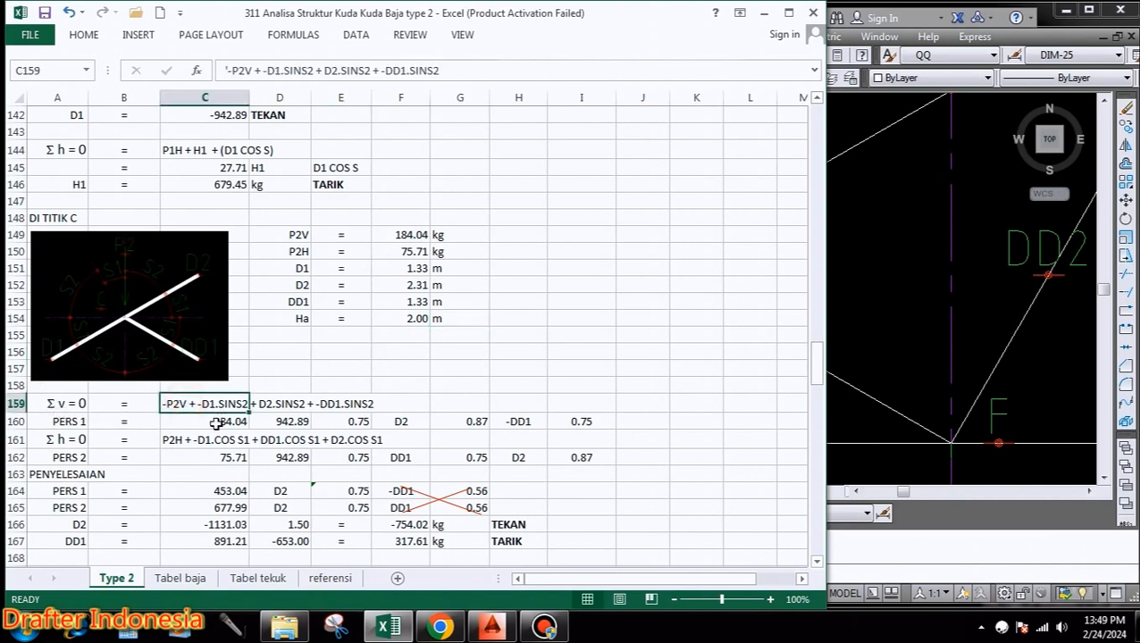
left_click(216, 423)
left_click(63, 422)
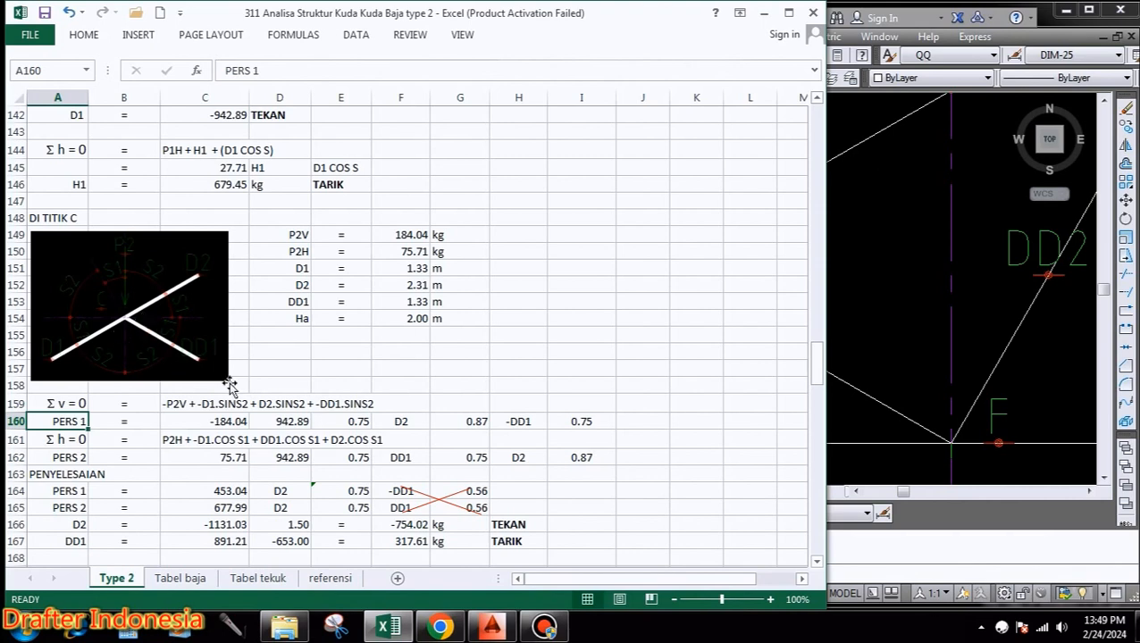
left_click(219, 421)
left_click(287, 421)
left_click(349, 421)
left_click(402, 420)
left_click(458, 423)
left_click(522, 421)
left_click(580, 422)
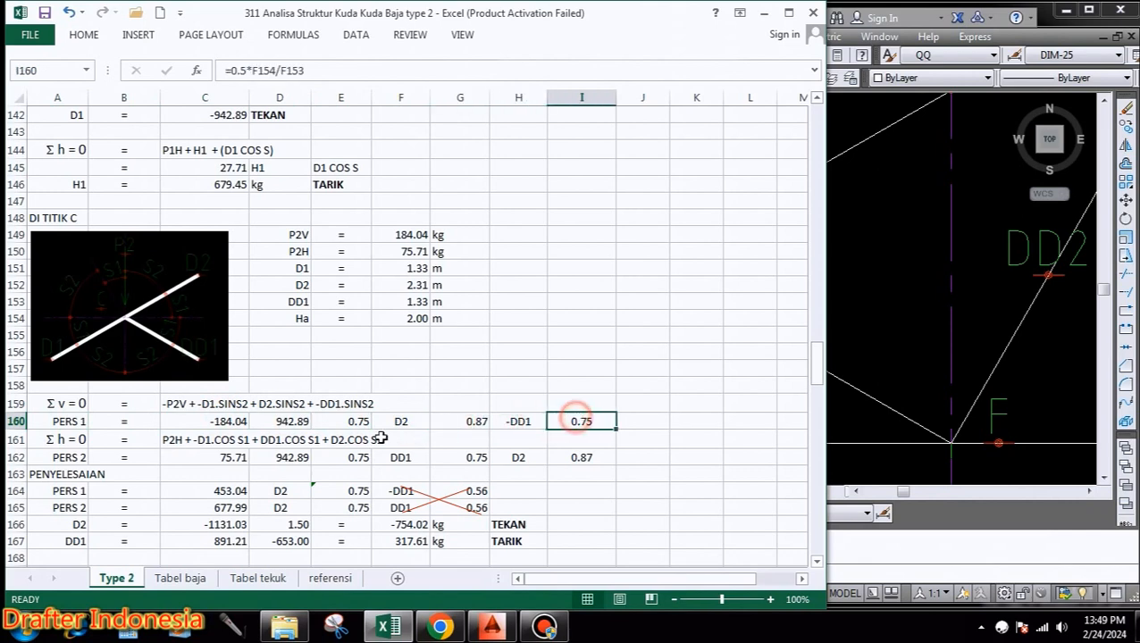
Examine the horizontal equilibrium equation at joint C and each term of PERS 2 in rows 161 and 162.
left_click(86, 438)
left_click(119, 444)
left_click(168, 439)
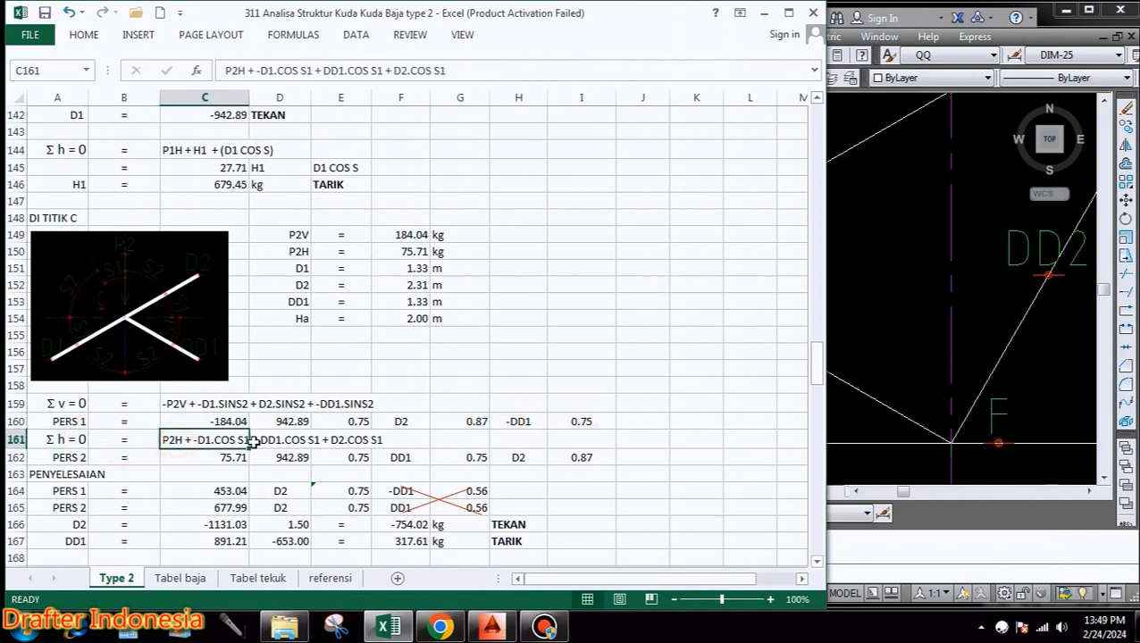
left_click(79, 456)
left_click(119, 458)
left_click(192, 457)
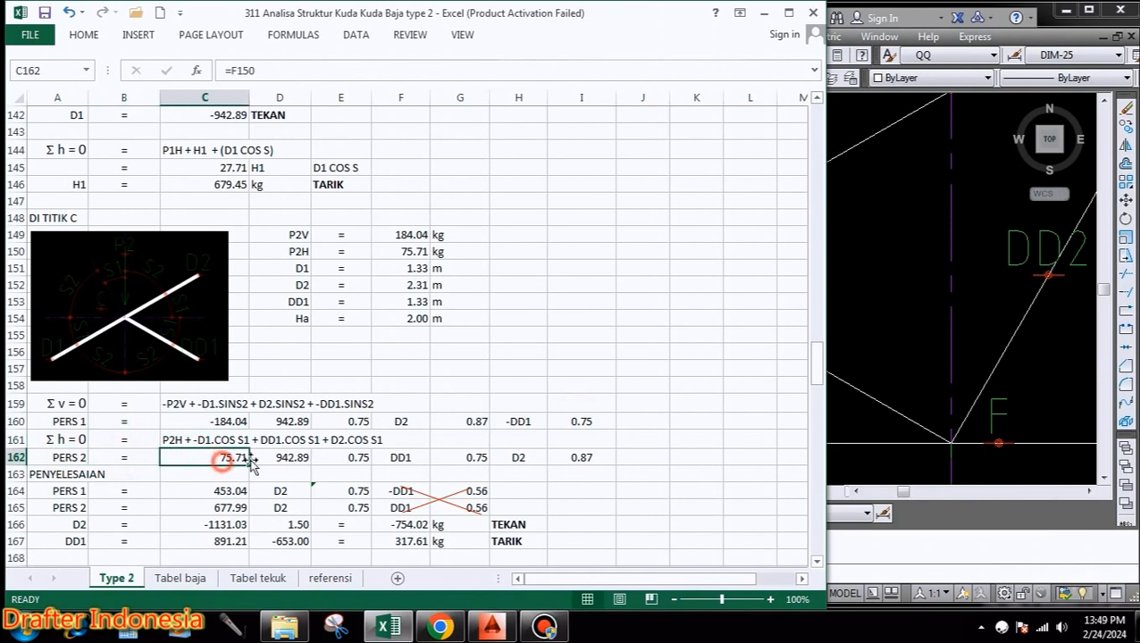
left_click(295, 457)
left_click(353, 458)
left_click(406, 457)
left_click(465, 458)
left_click(522, 457)
left_click(568, 457)
scroll(430, 349, "down", 3)
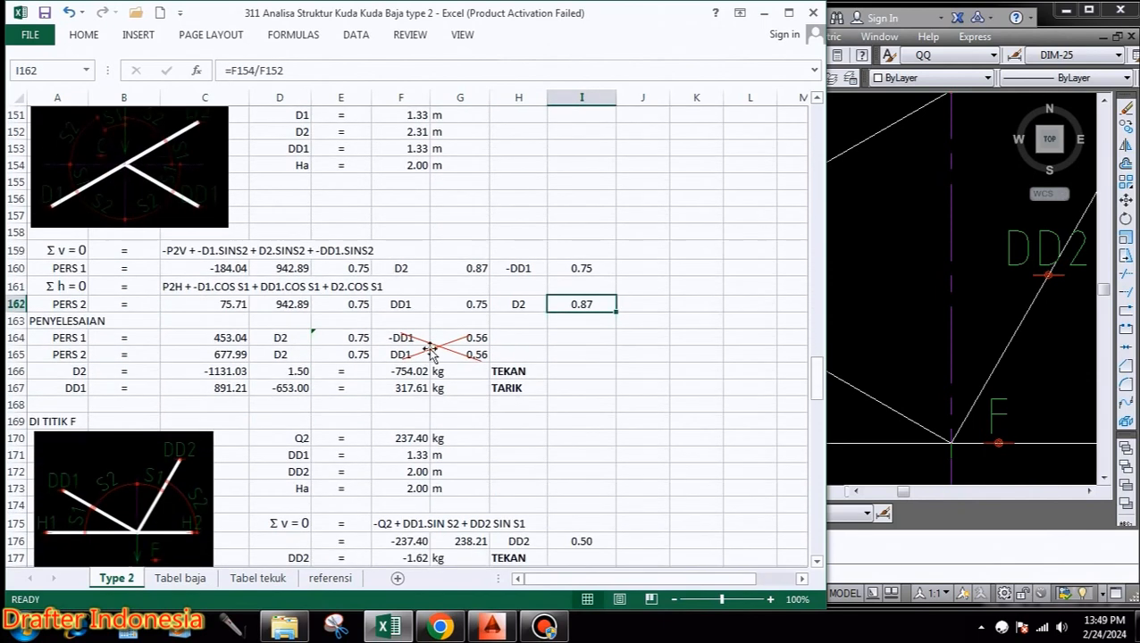
Examine each term of PERS 1 in the joint C PENYELESAIAN elimination, row 164.
left_click(53, 320)
left_click(59, 339)
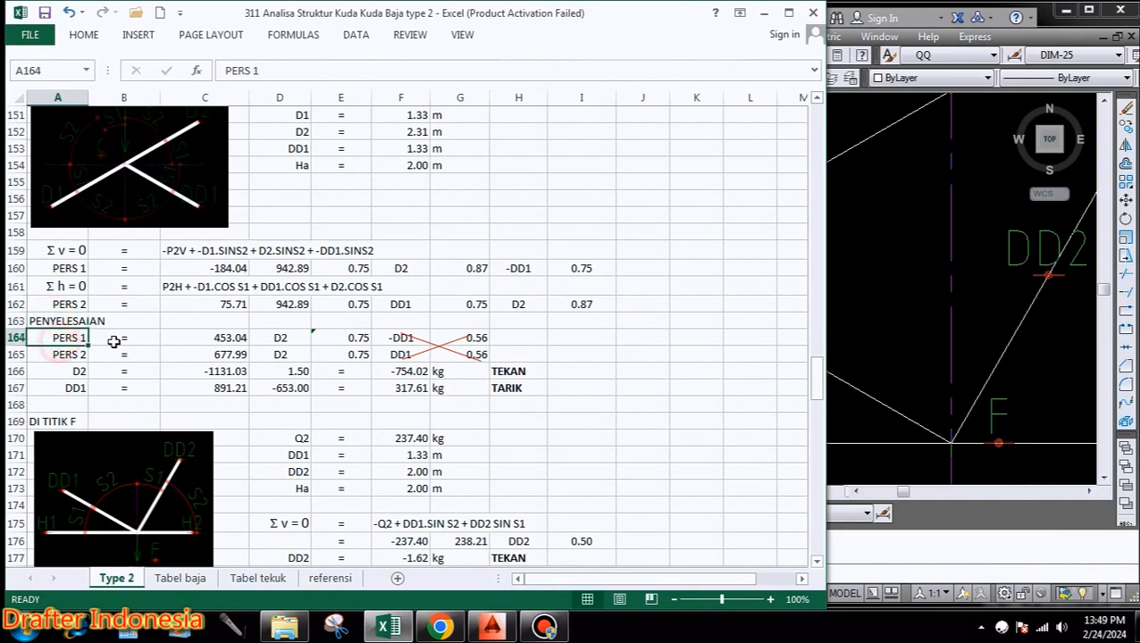
left_click(124, 337)
left_click(223, 338)
left_click(295, 337)
left_click(359, 338)
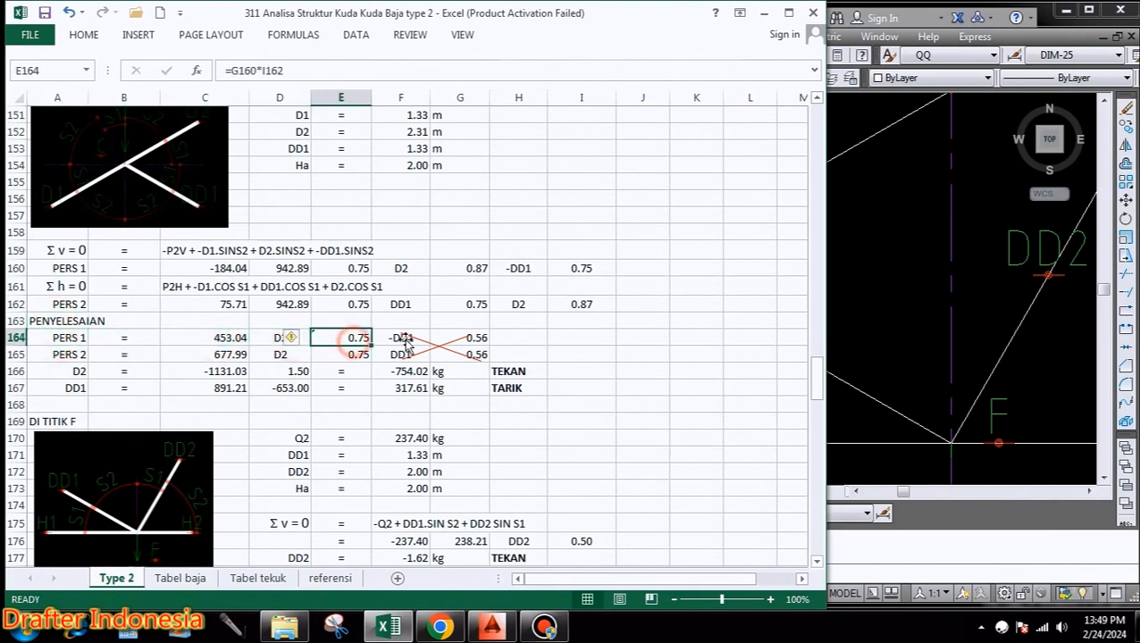
left_click(403, 337)
left_click(474, 337)
left_click(393, 338)
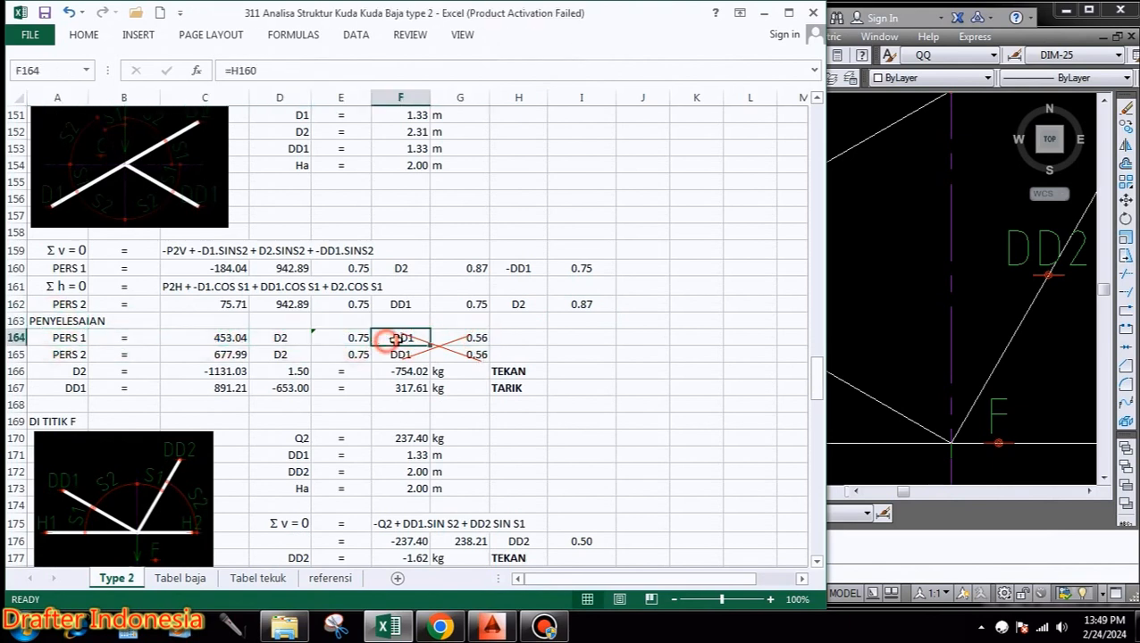
left_click(489, 338)
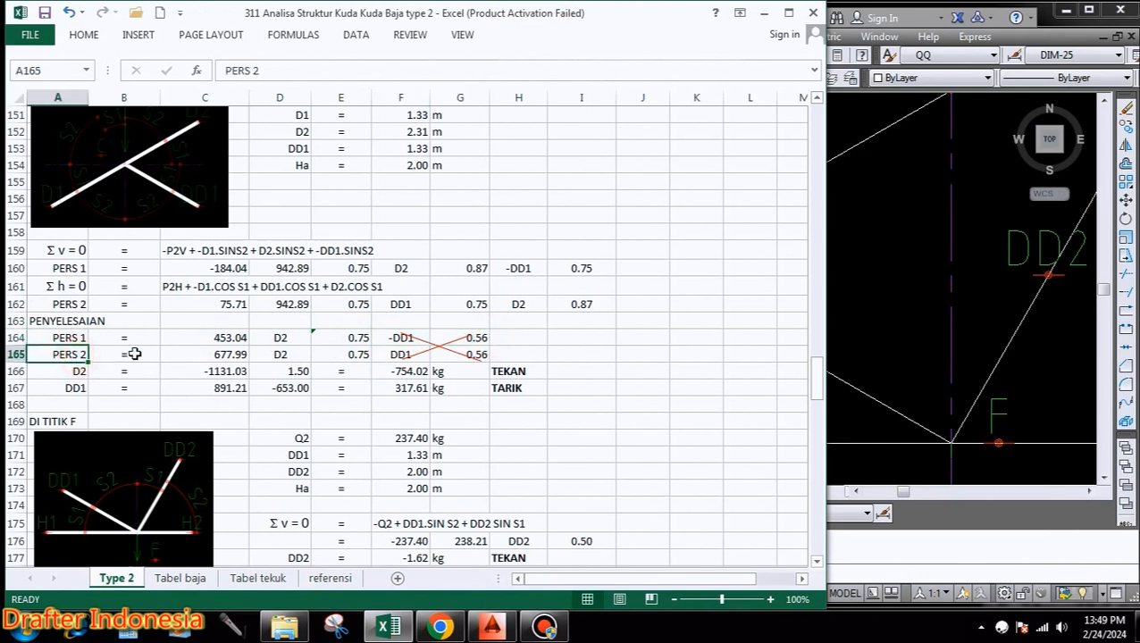
Examine each term of PERS 2 in the joint C PENYELESAIAN elimination, row 165.
left_click(138, 354)
left_click(228, 354)
left_click(280, 354)
left_click(357, 355)
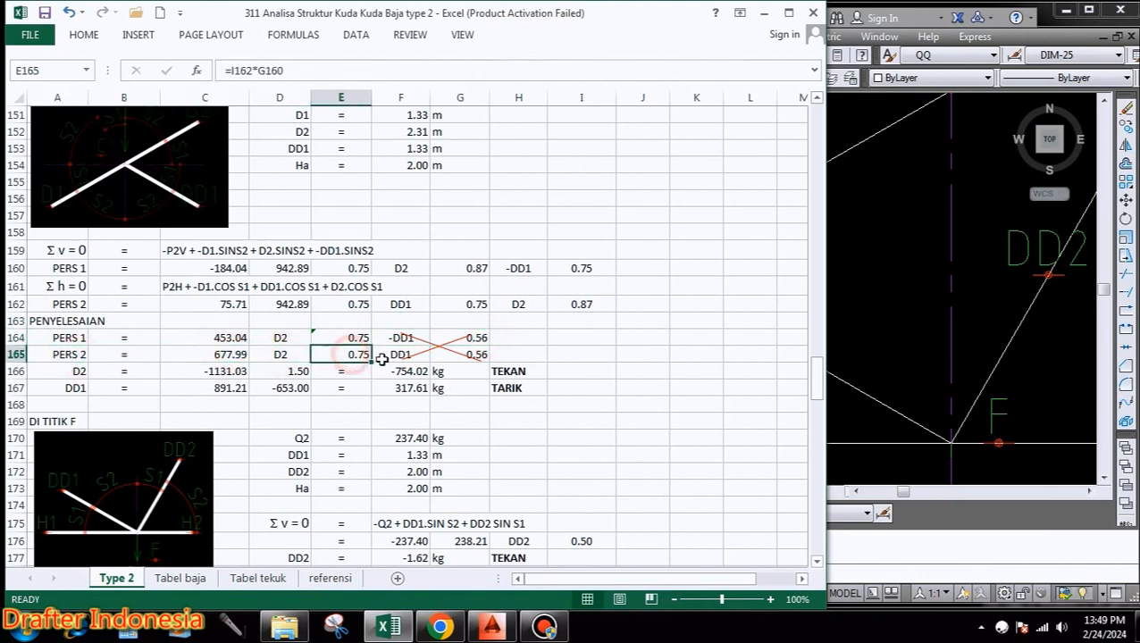
left_click(393, 355)
left_click(482, 355)
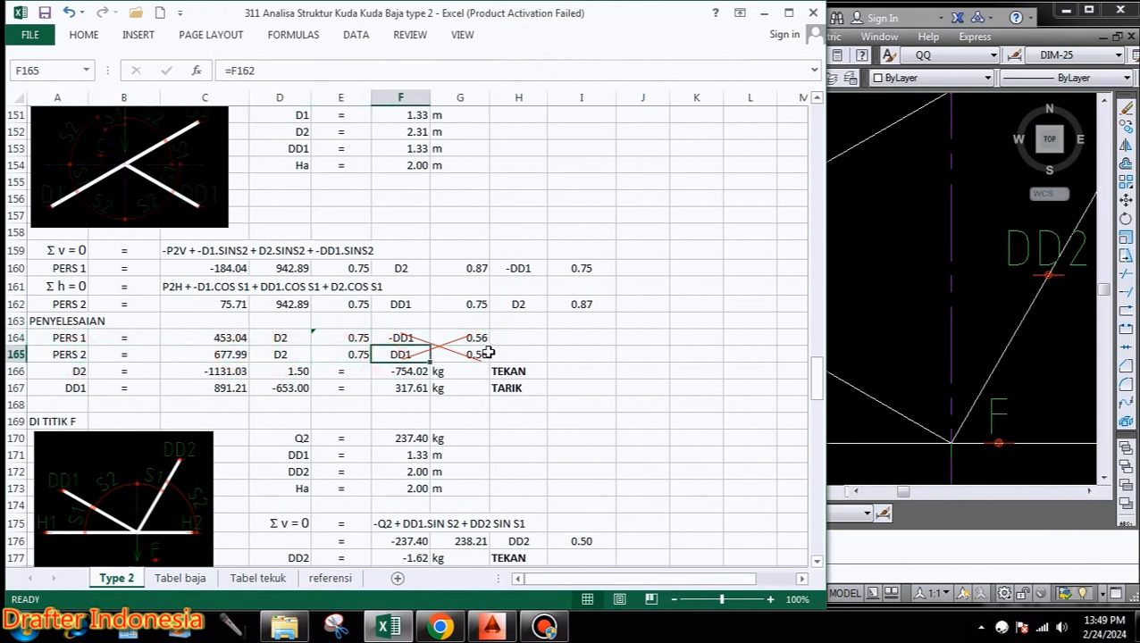
Examine the member D2 force calculation and its tension or compression formula in row 166.
left_click(76, 370)
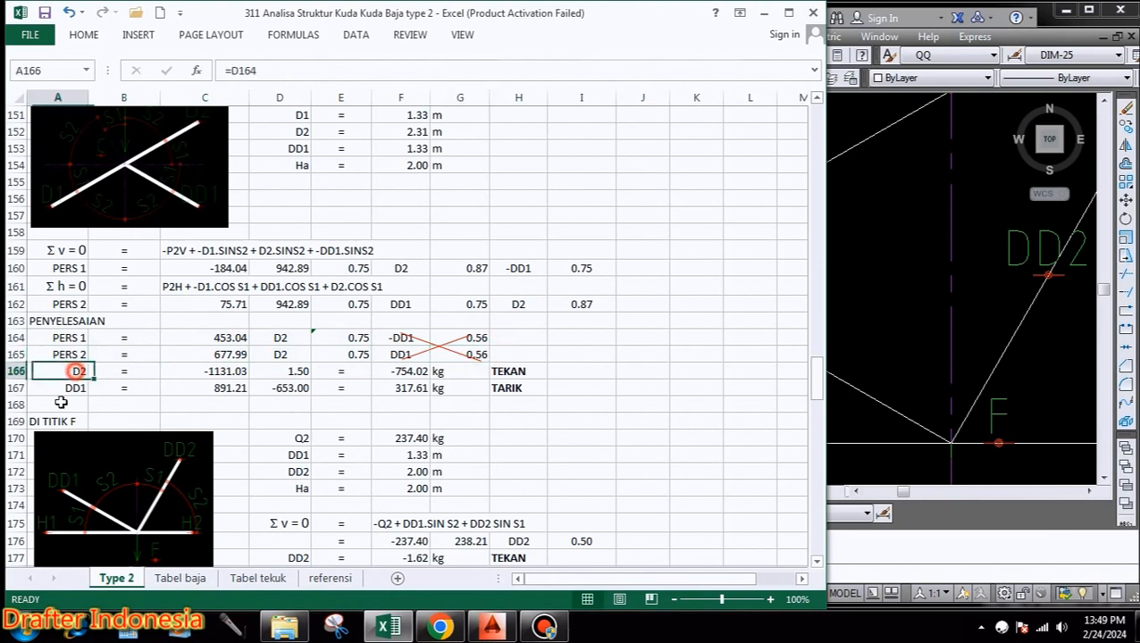
left_click(135, 370)
left_click(219, 371)
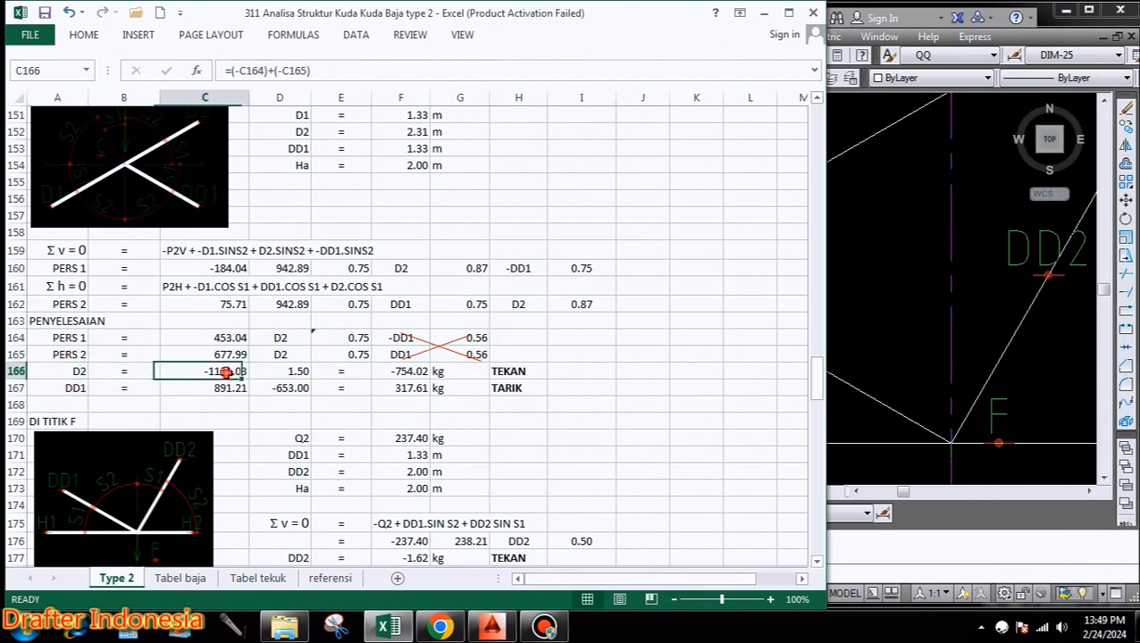
left_click(291, 371)
left_click(236, 371)
left_click(294, 371)
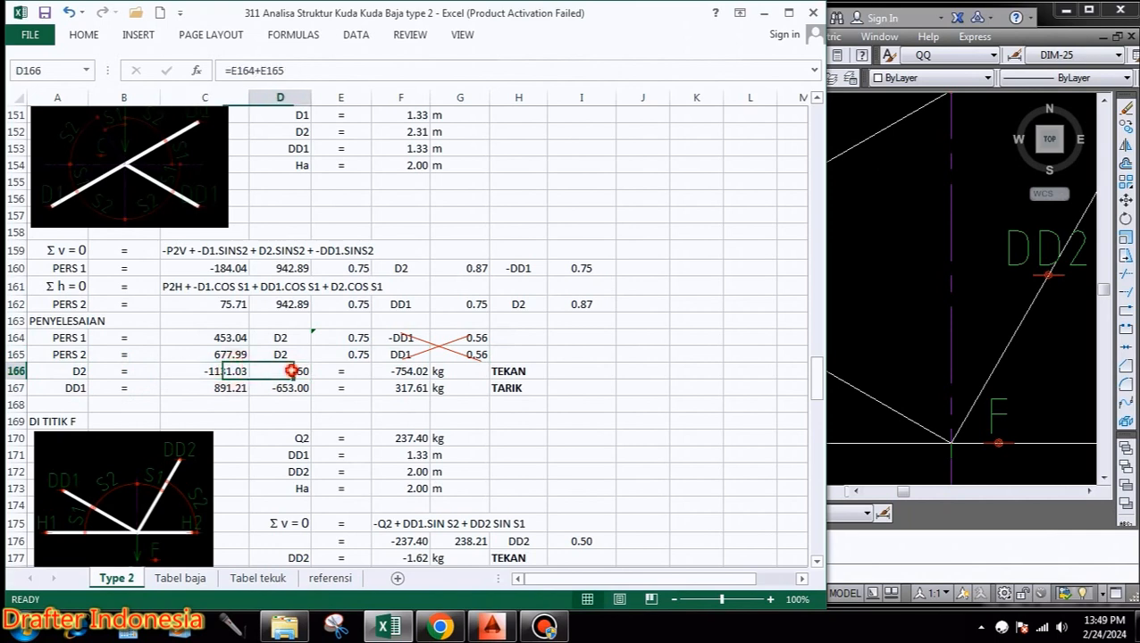
left_click(345, 372)
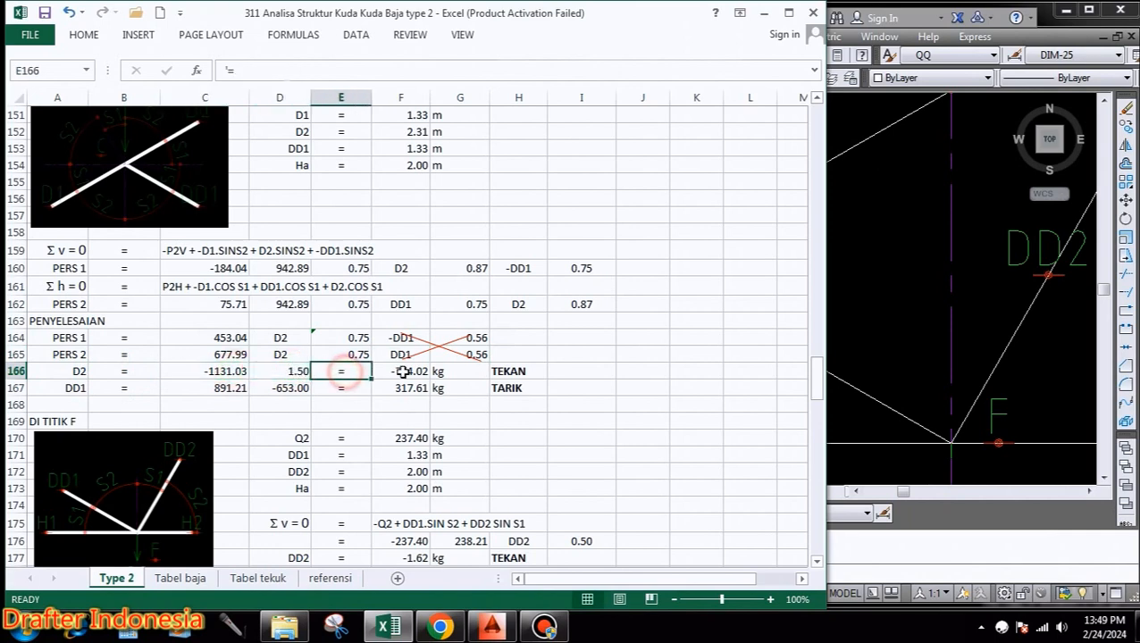
left_click(402, 370)
left_click(453, 372)
left_click(519, 369)
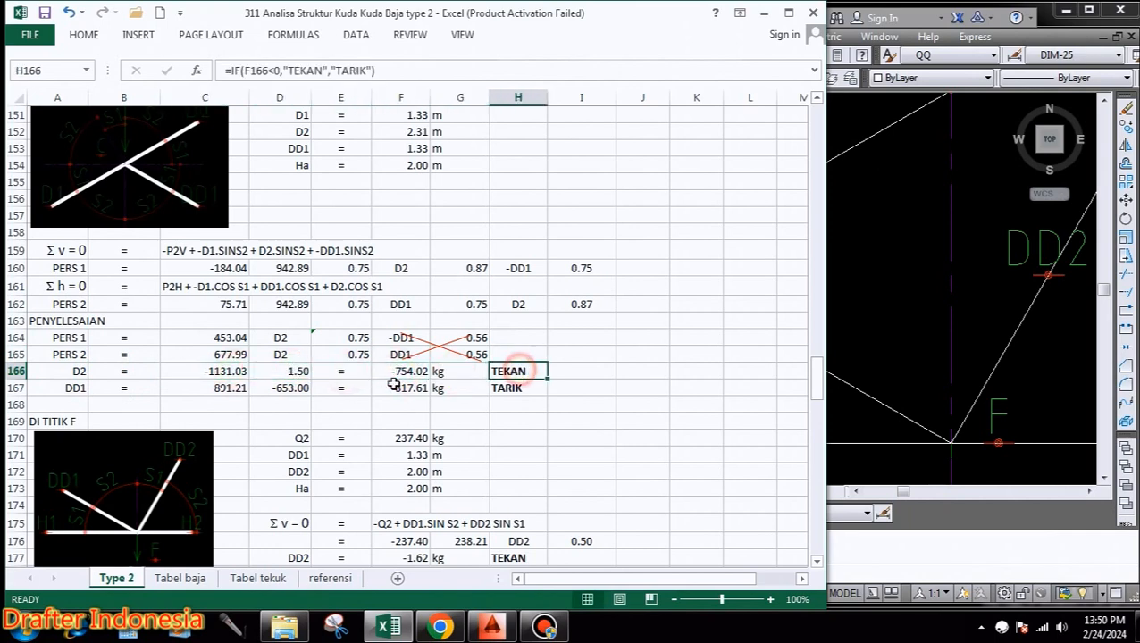
Examine the member DD1 force calculation and its tension or compression formula in row 167.
left_click(75, 387)
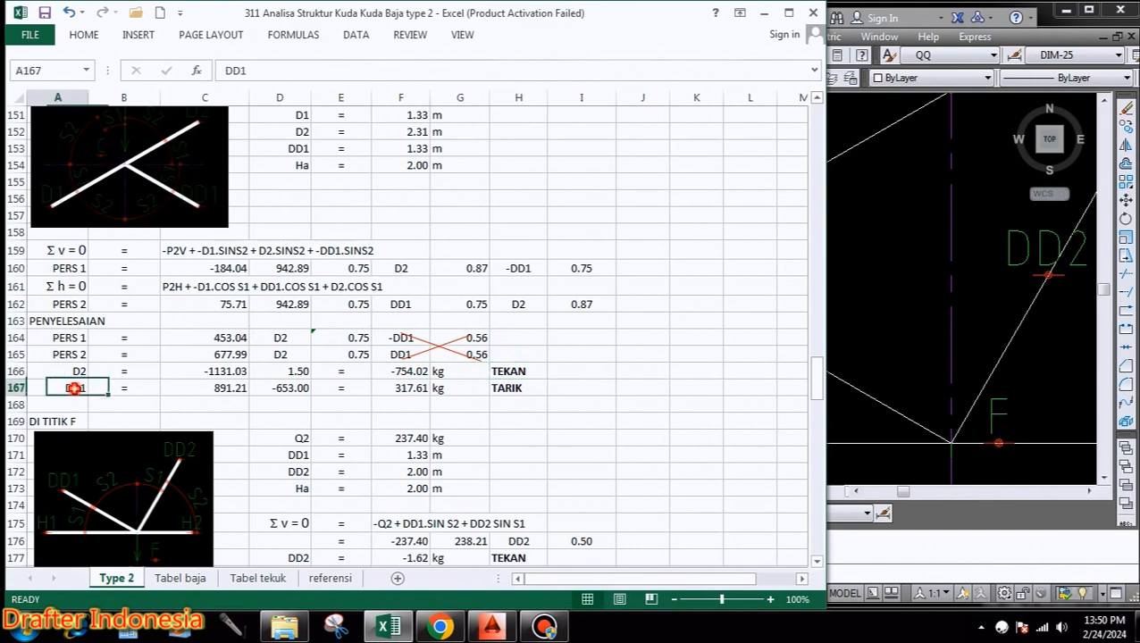
left_click(124, 390)
left_click(227, 391)
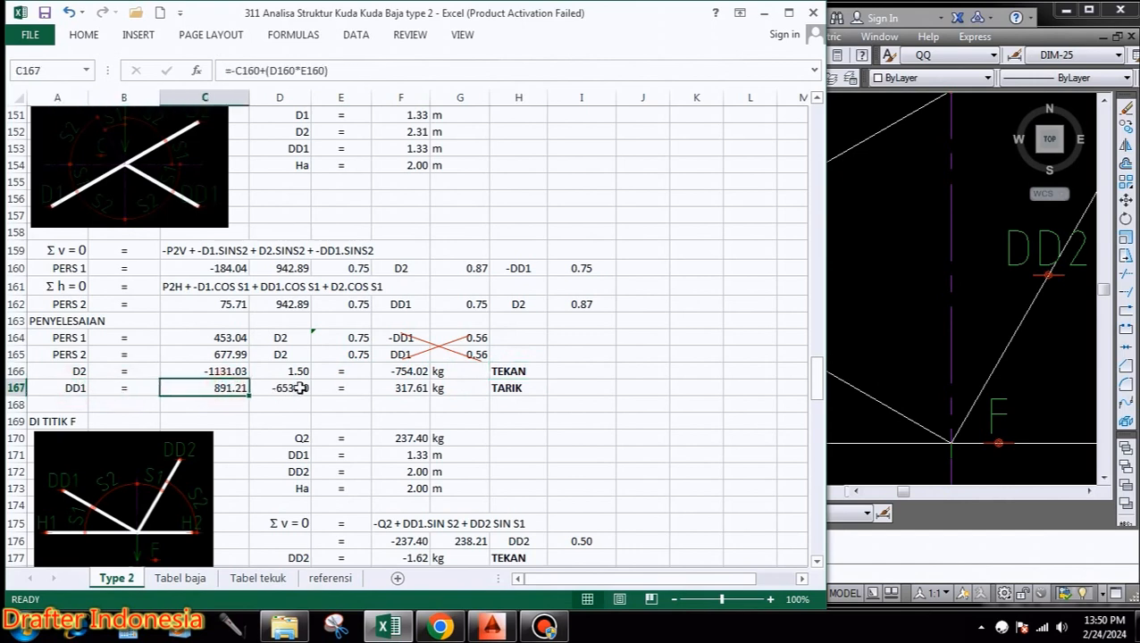
left_click(298, 388)
left_click(338, 388)
left_click(413, 389)
left_click(451, 387)
left_click(514, 390)
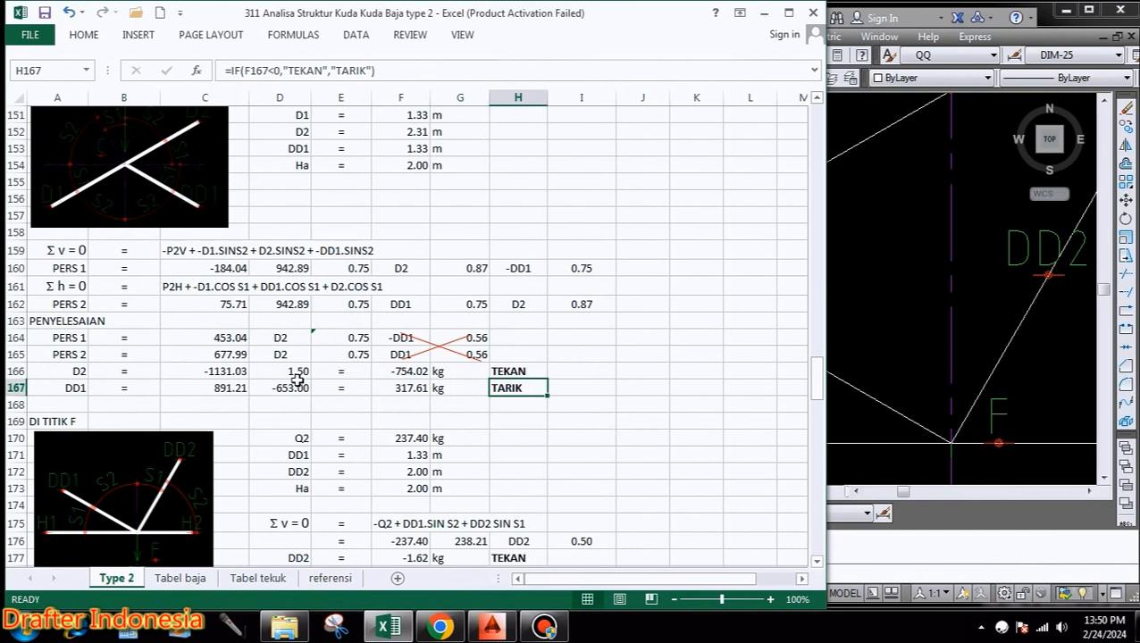
Recheck the intermediate values and resulting forces of D2 and DD1 in rows 166 and 167.
left_click(232, 371)
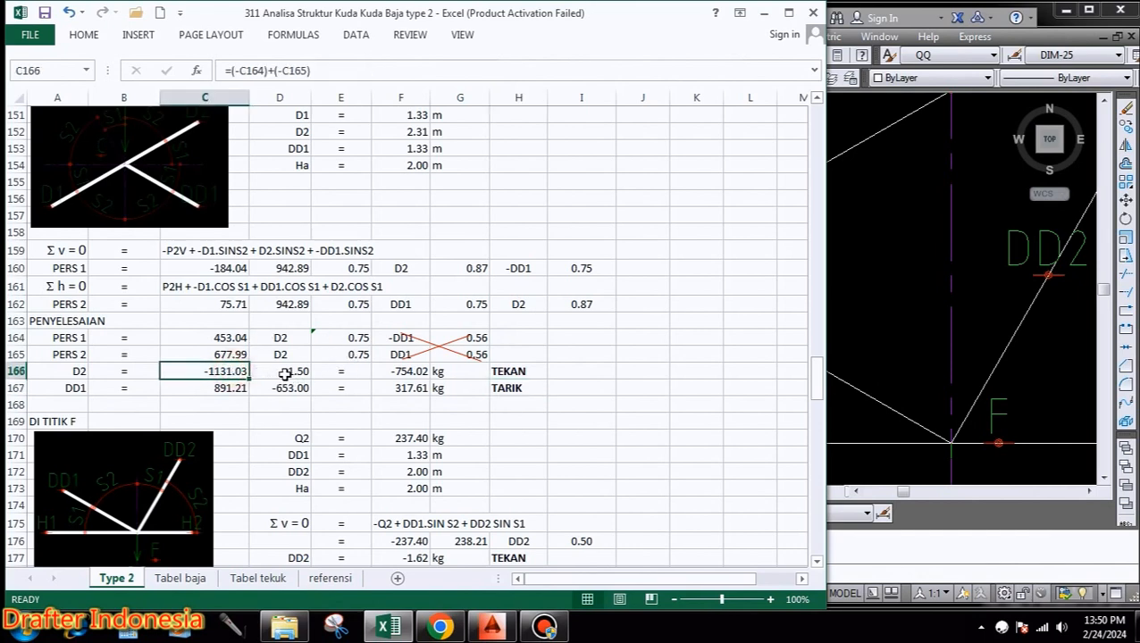
left_click(284, 371)
left_click(331, 372)
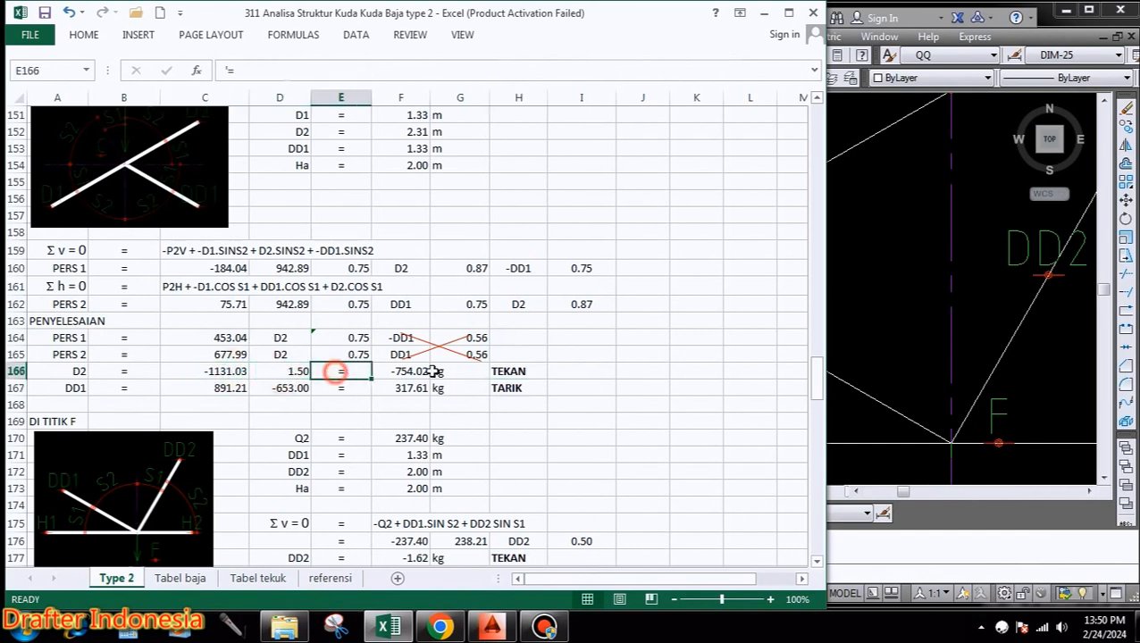
left_click(413, 370)
left_click(236, 387)
left_click(295, 388)
left_click(384, 388)
left_click(556, 384)
Switch to the AutoCAD truss drawing and inspect joint F, where members DD1 and DD2 meet.
scroll(382, 358, "down", 3)
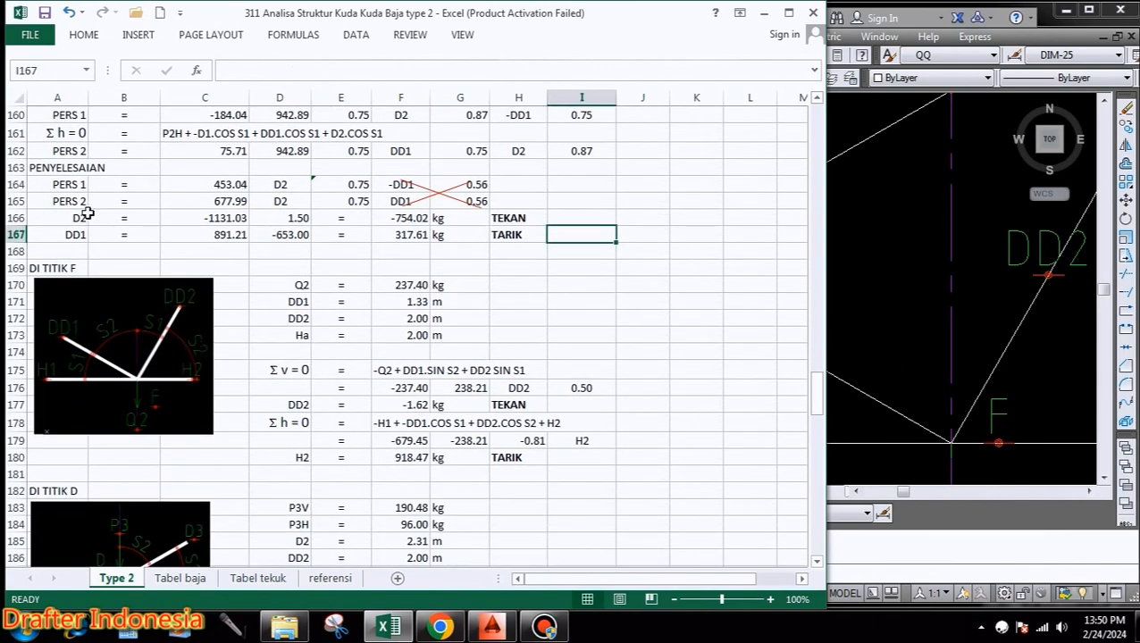
scroll(80, 228, "up", 6)
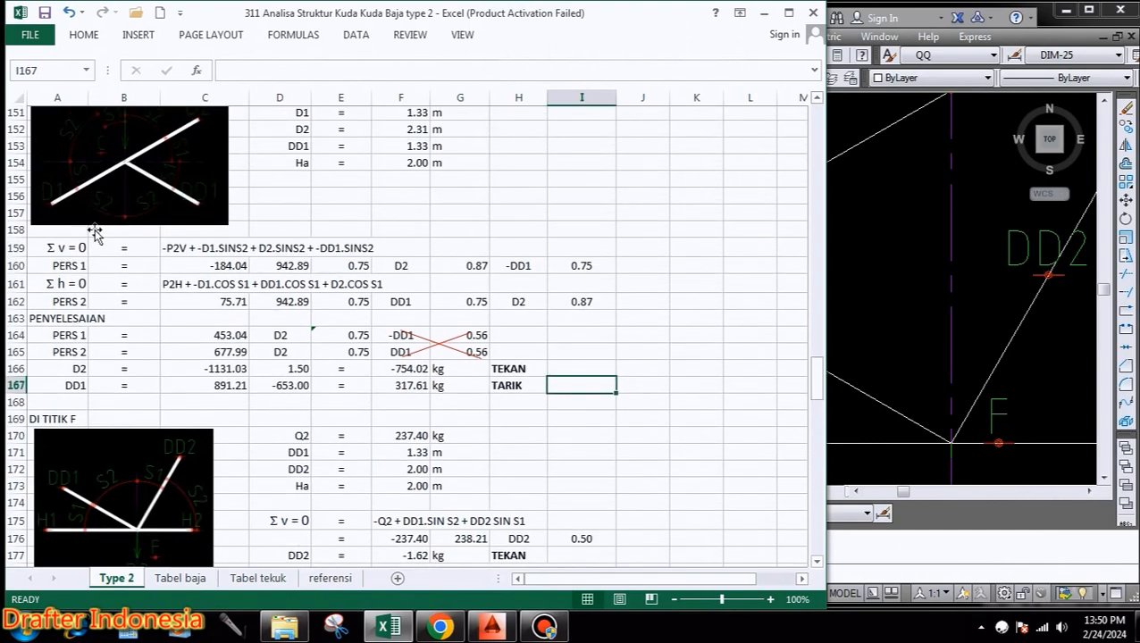
scroll(78, 215, "down", 6)
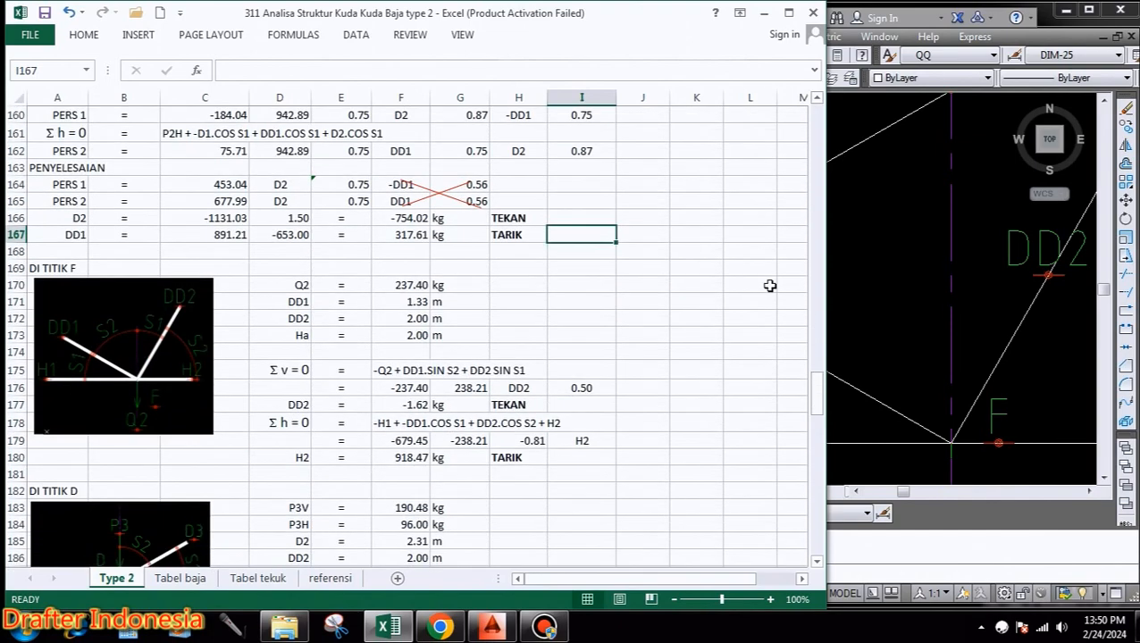
left_click(841, 265)
scroll(785, 304, "down", 2)
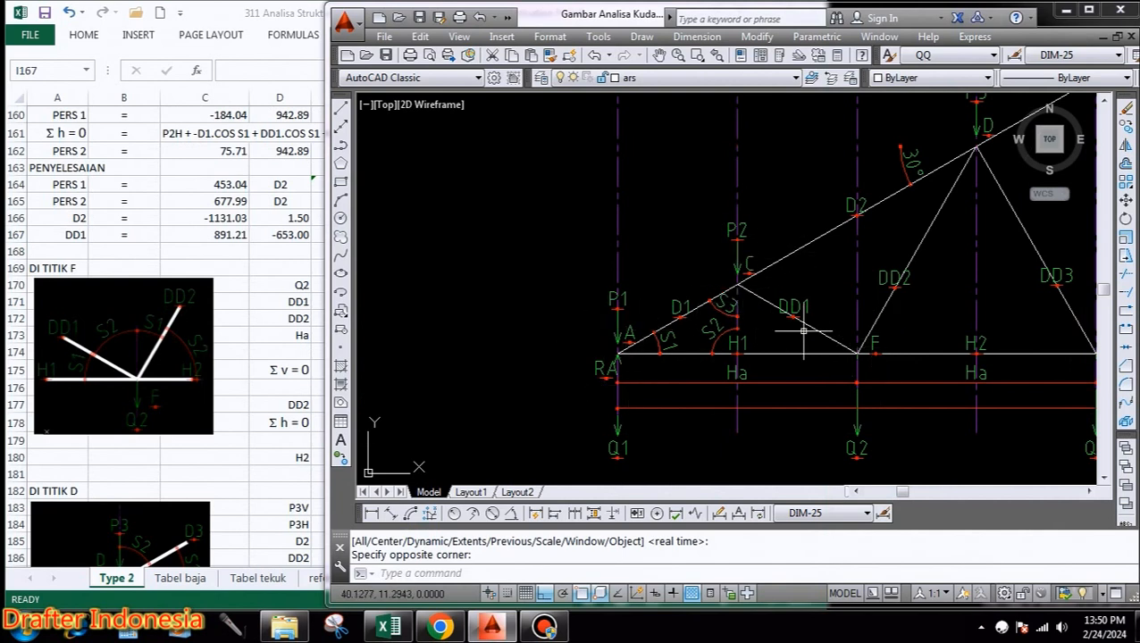
scroll(866, 332, "up", 6)
left_click_drag(869, 326, 860, 356)
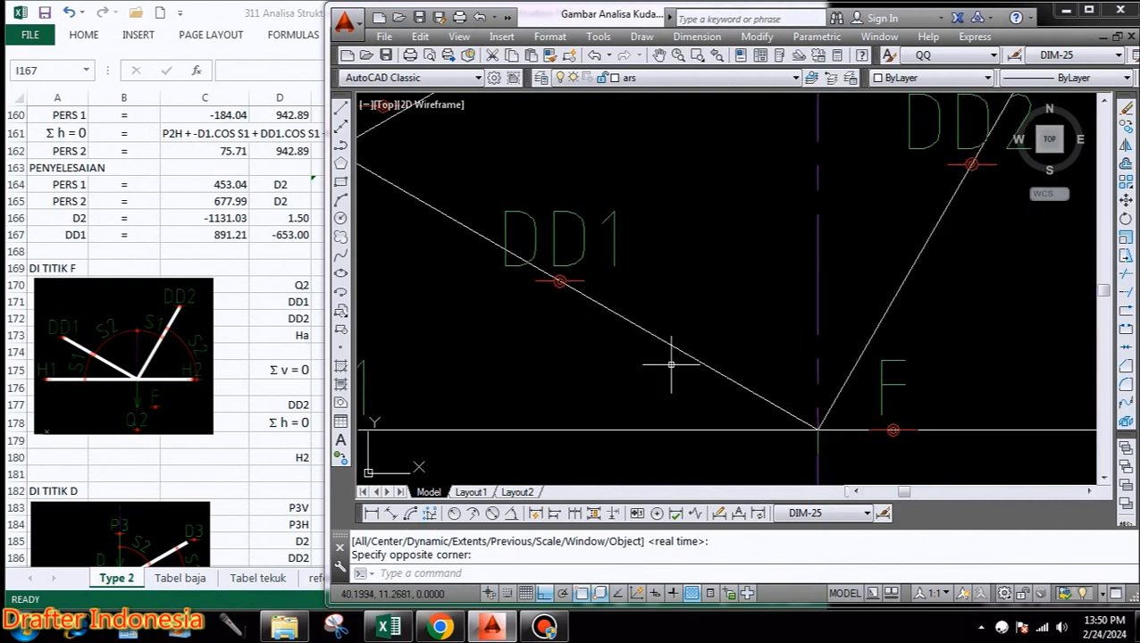
Return to the Excel workbook and examine the joint F load Q2 in row 170 alongside the joint diagram.
left_click(253, 385)
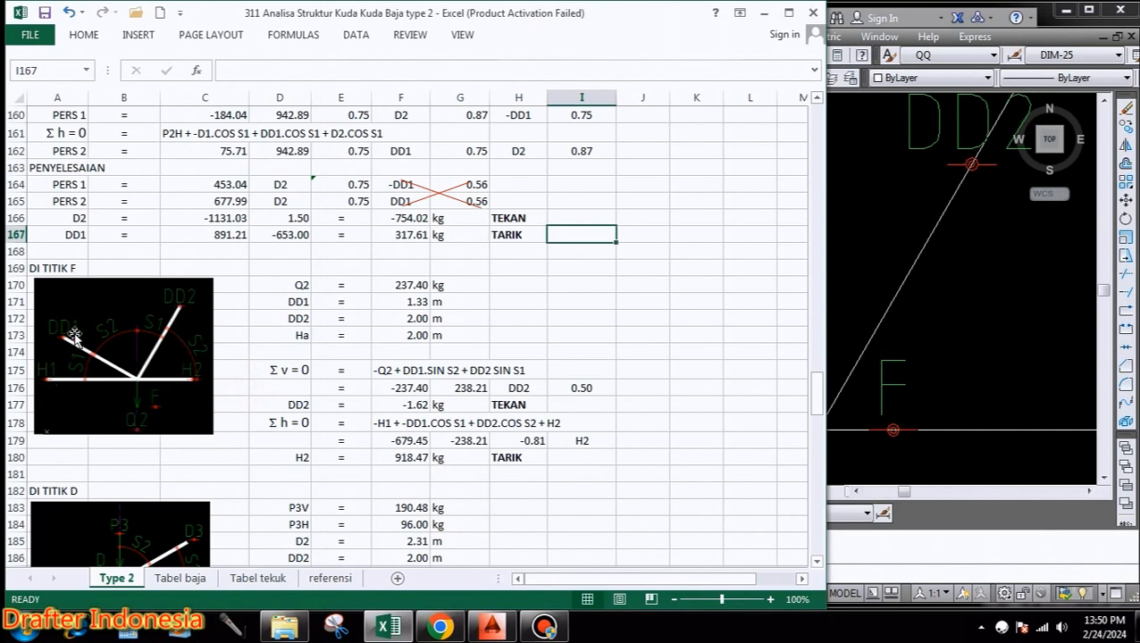
left_click(290, 285)
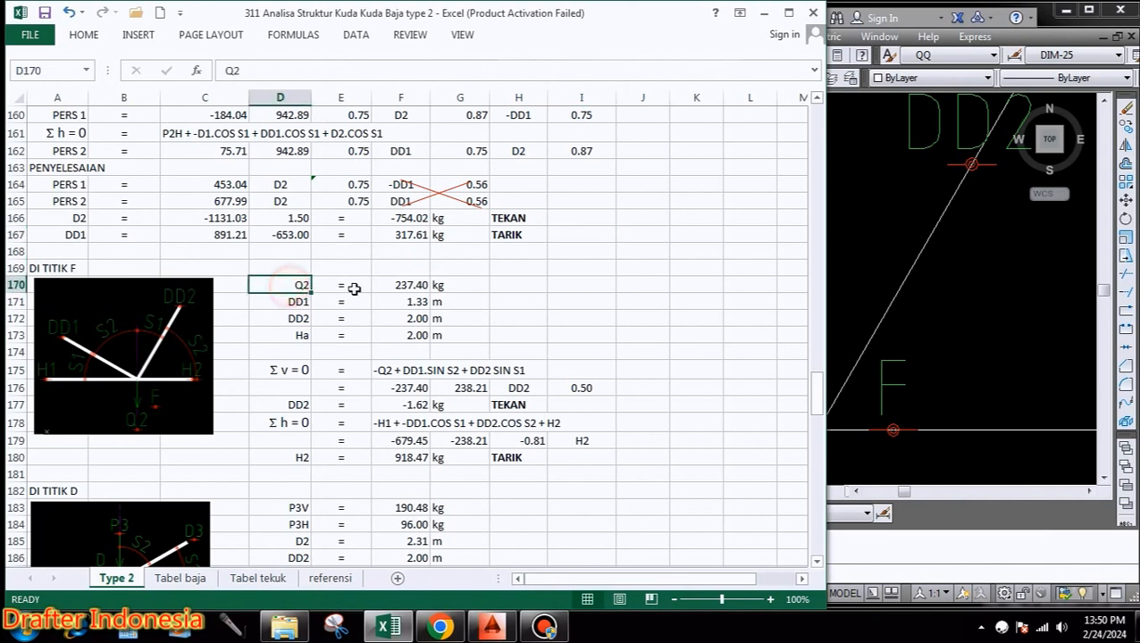
left_click(139, 406)
left_click(290, 284)
left_click(346, 285)
left_click(406, 285)
left_click(441, 285)
Examine the joint F member lengths DD1 and DD2 with their units in rows 171 and 172.
left_click(303, 302)
left_click(343, 302)
left_click(413, 302)
left_click(460, 302)
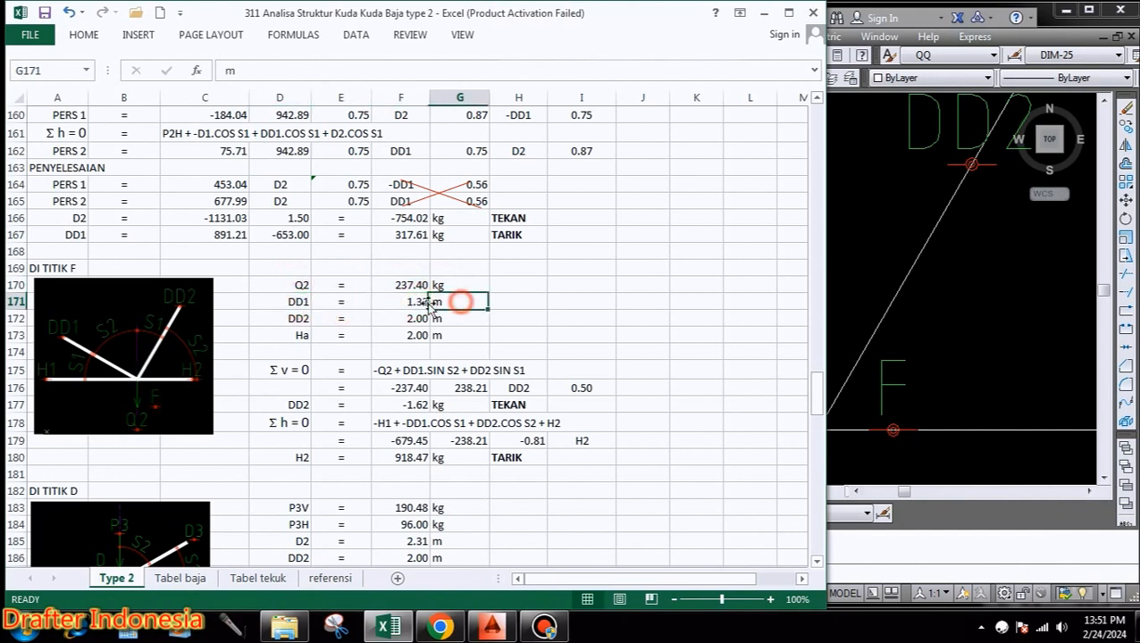
left_click(302, 319)
left_click(342, 320)
left_click(411, 318)
left_click(457, 318)
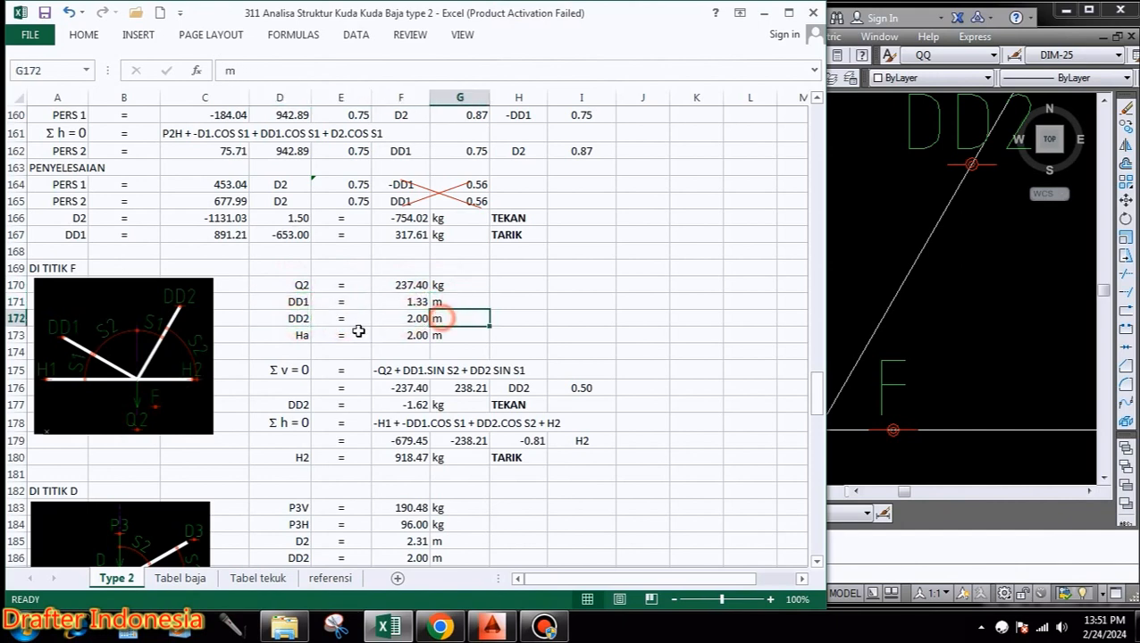
Examine the joint F height input Ha and its source formula in row 173.
left_click(297, 335)
left_click(332, 336)
left_click(407, 334)
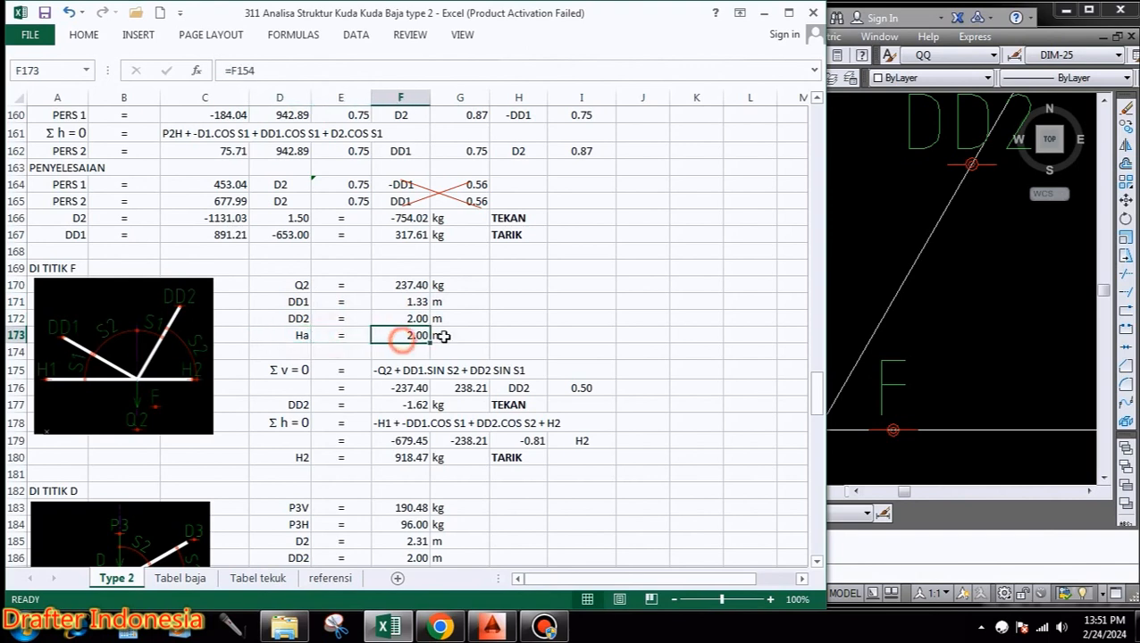
left_click(458, 335)
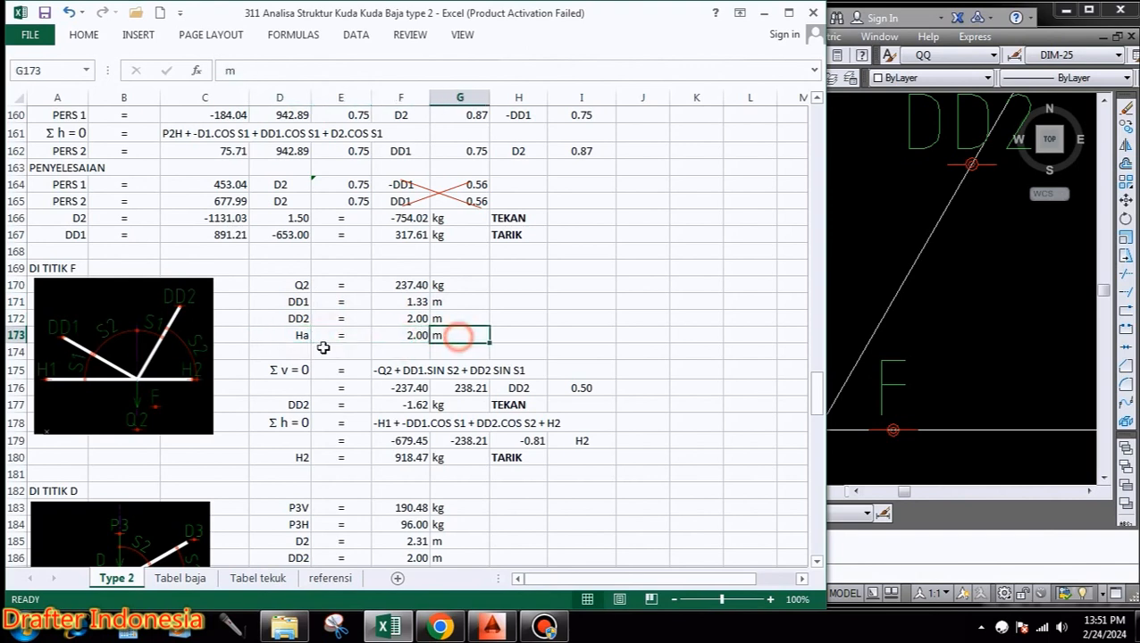
Compare joint F with the surrounding members in the AutoCAD truss drawing and return to the Excel workbook.
left_click(879, 405)
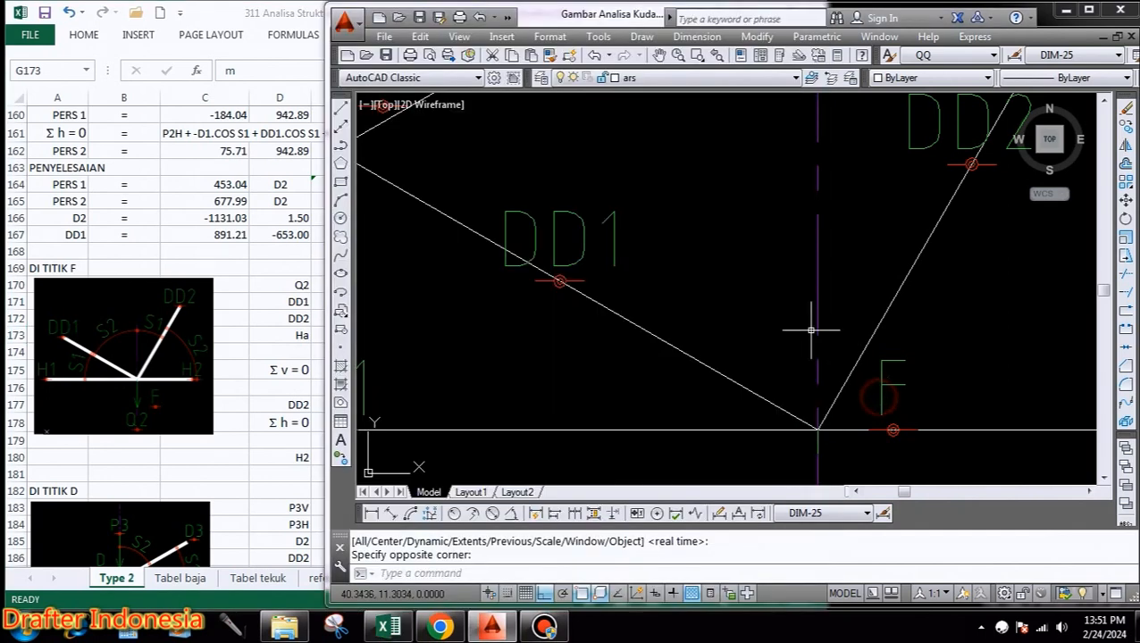
scroll(808, 327, "down", 3)
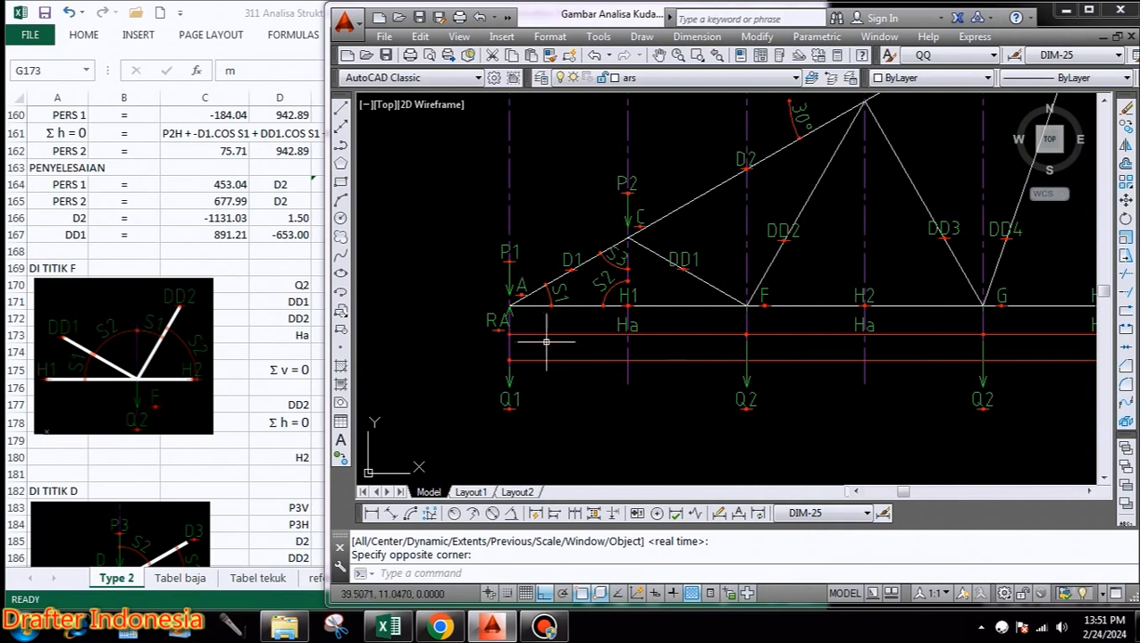
left_click(280, 374)
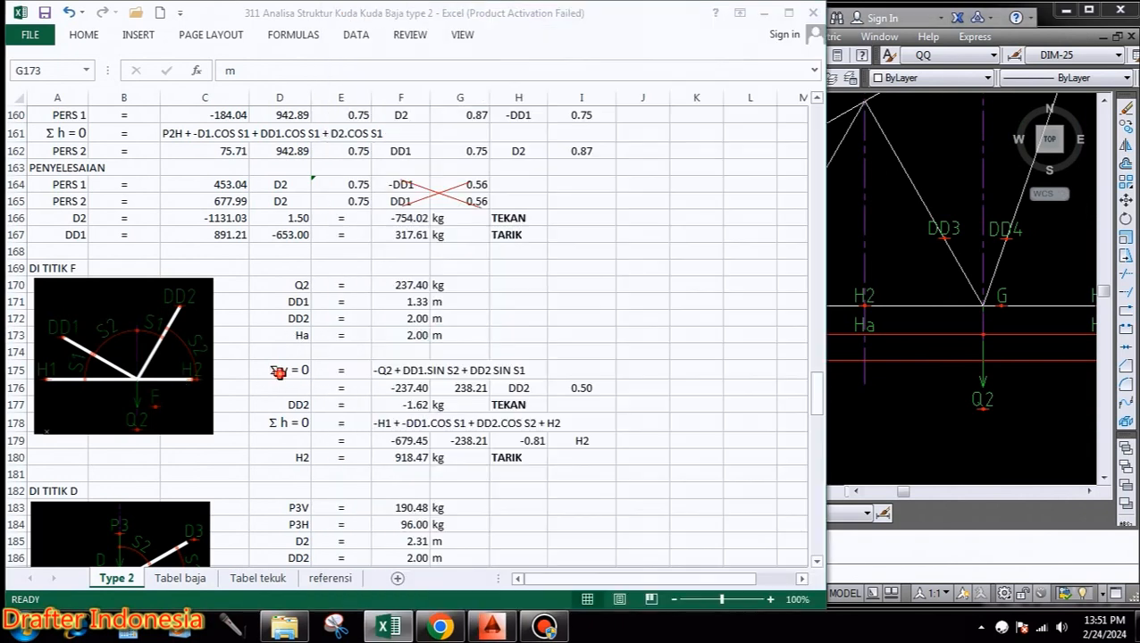
Examine the vertical equilibrium equation at joint F and each of its terms in rows 175 and 176.
left_click(287, 370)
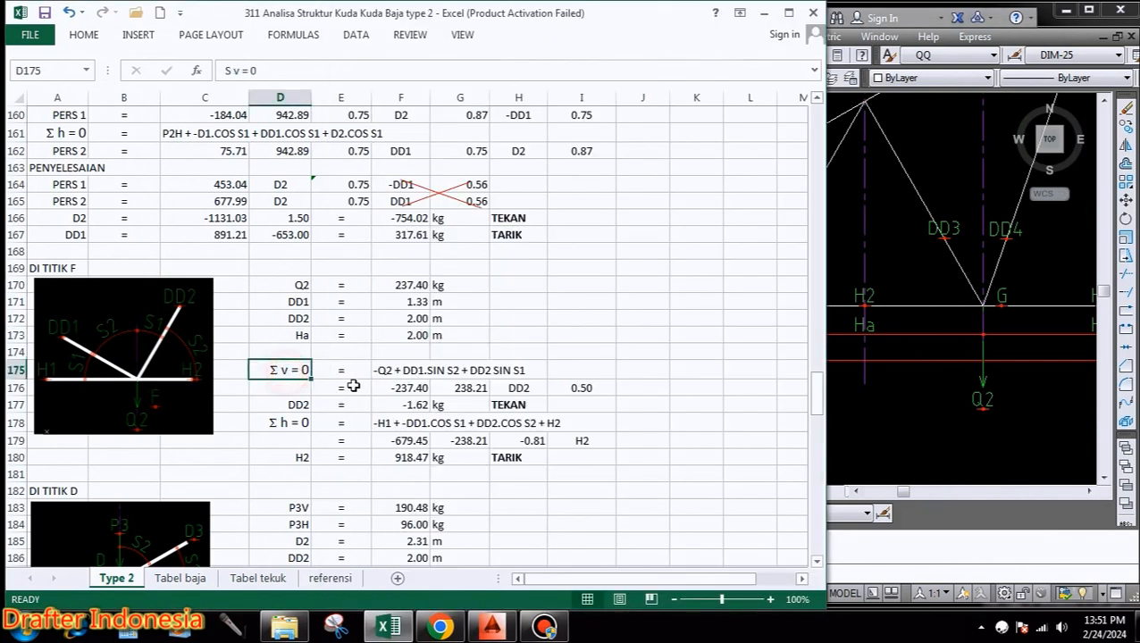
left_click(393, 369)
left_click(394, 386)
left_click(473, 388)
left_click(517, 387)
left_click(582, 387)
Examine the resulting member DD2 force and its tension or compression label in row 177.
left_click(295, 406)
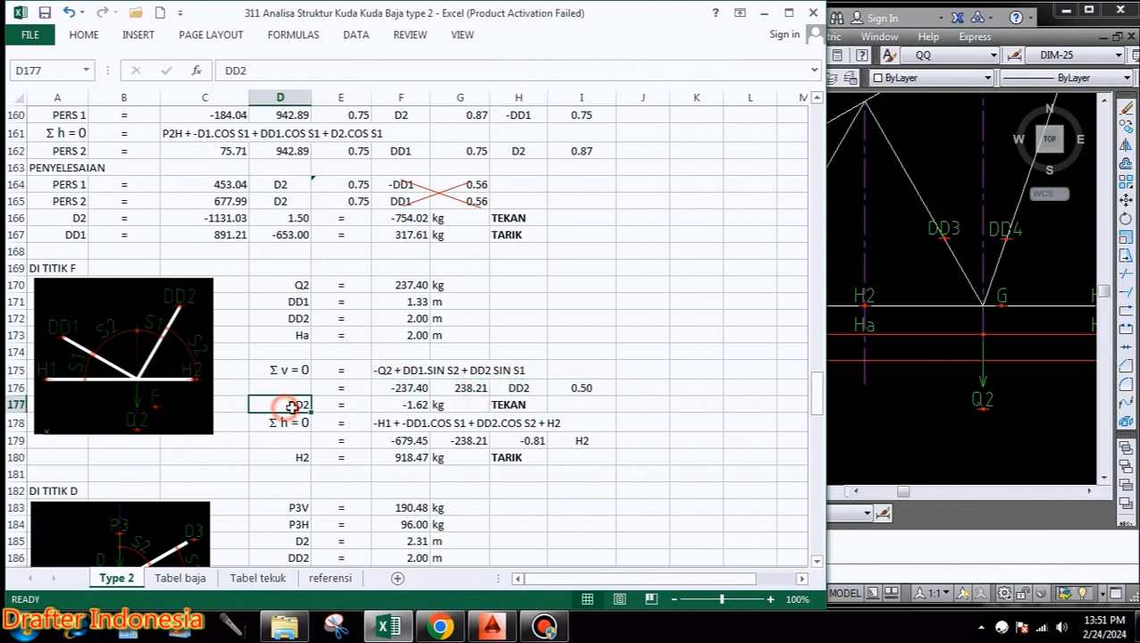
left_click(340, 403)
left_click(418, 405)
left_click(443, 406)
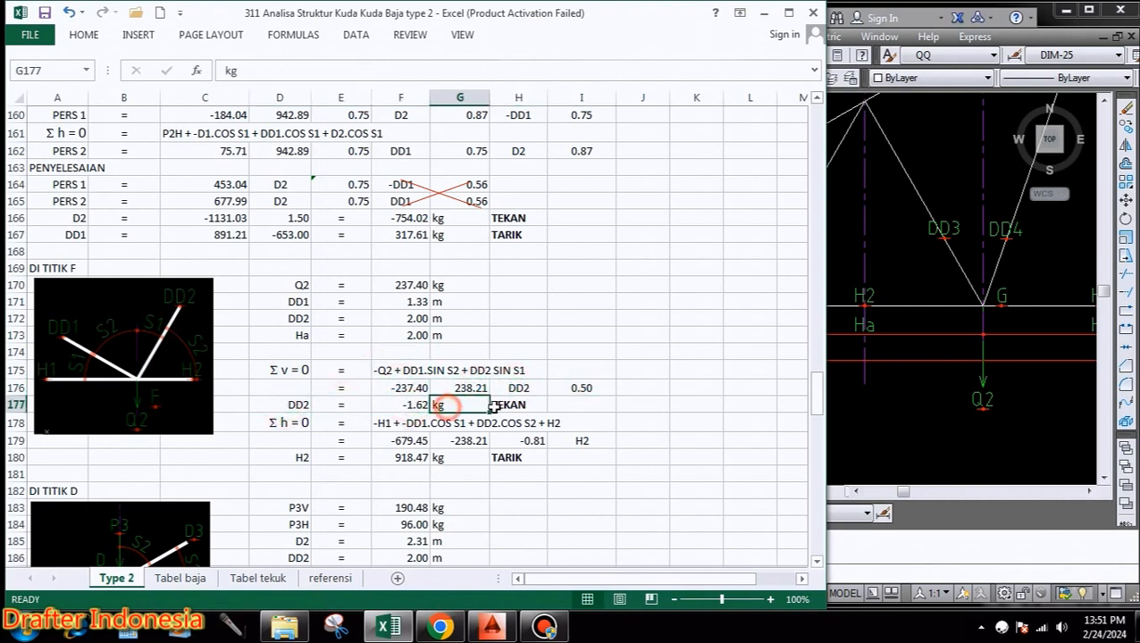
left_click(518, 405)
Examine the horizontal equilibrium equation at joint F and each of its terms in rows 178 and 179.
left_click(287, 425)
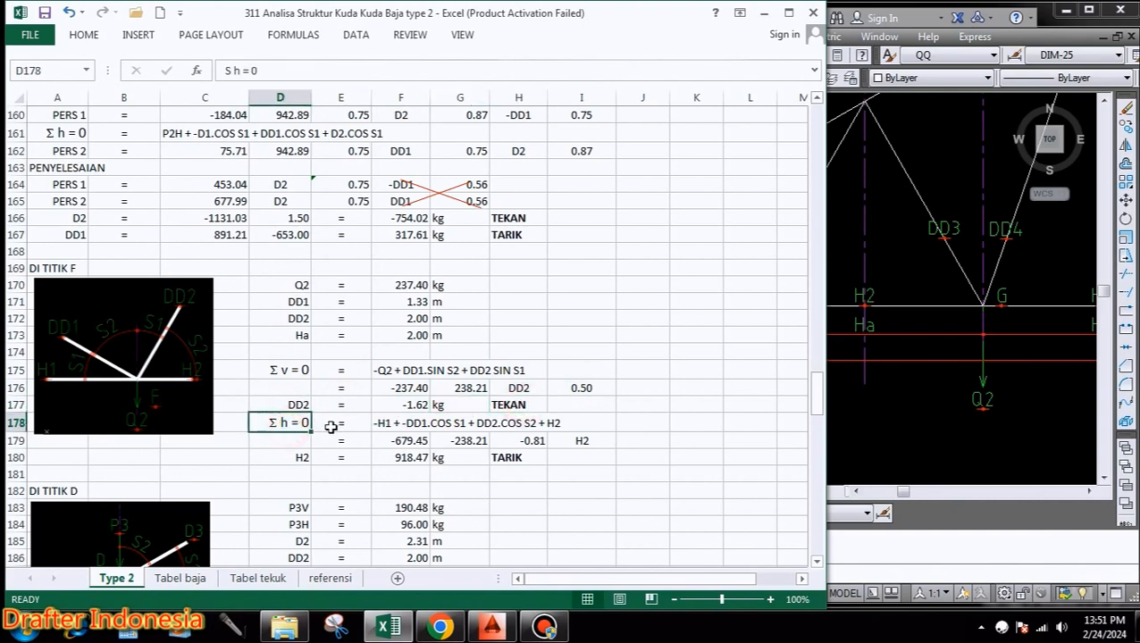
left_click(338, 424)
left_click(399, 427)
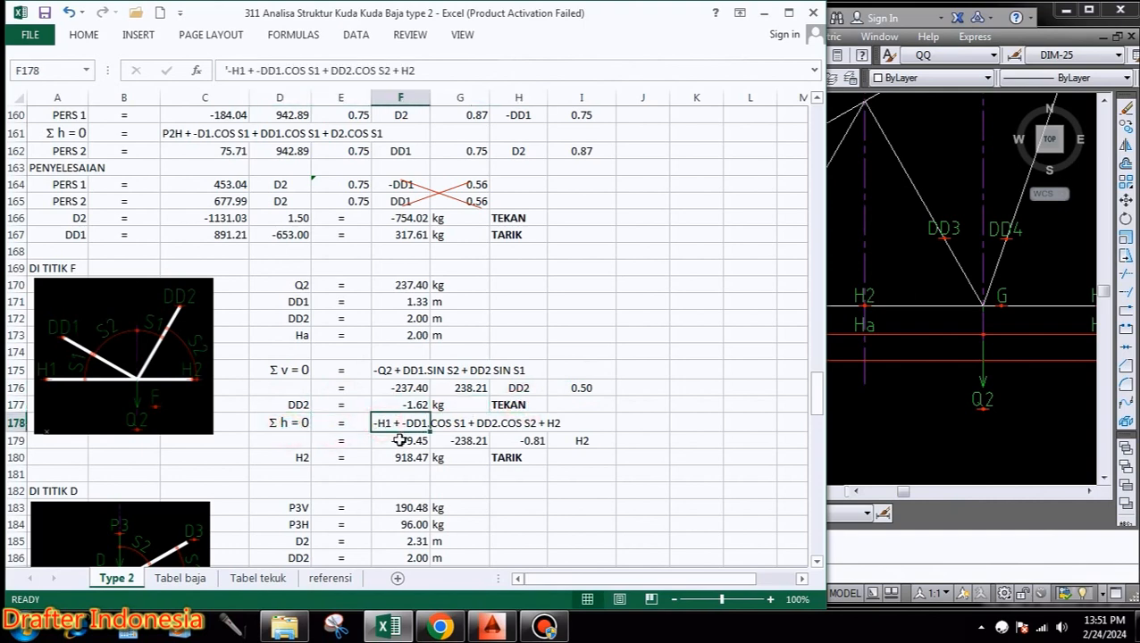
left_click(399, 439)
left_click(460, 440)
left_click(534, 440)
left_click(585, 440)
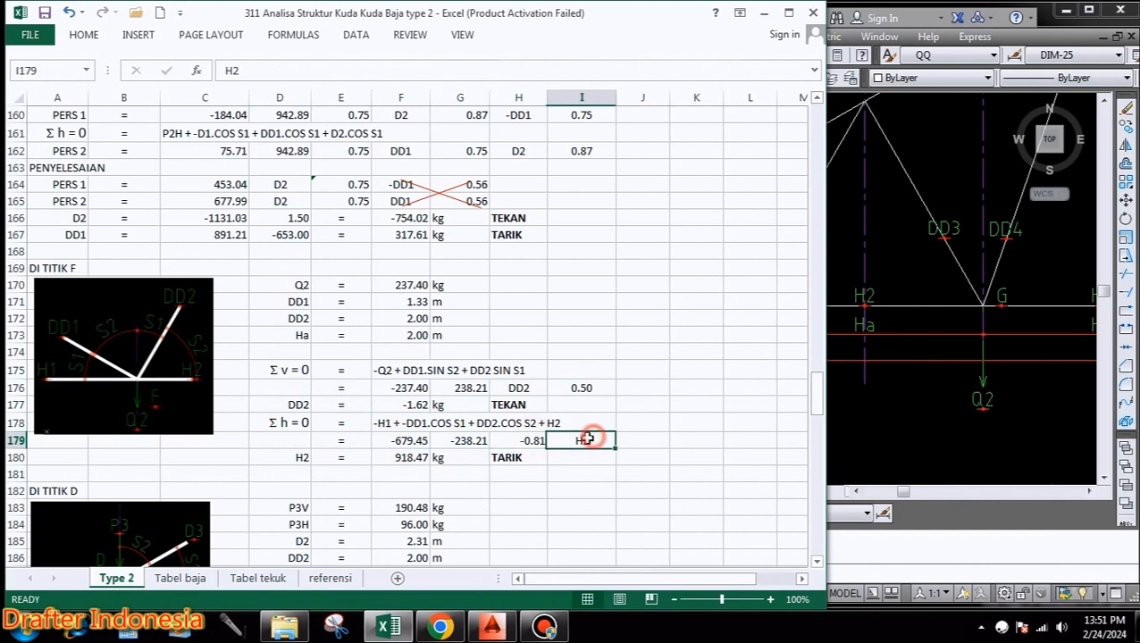
Examine the member H2 force formula, its unit and its tension or compression label in row 180.
left_click(290, 457)
left_click(409, 458)
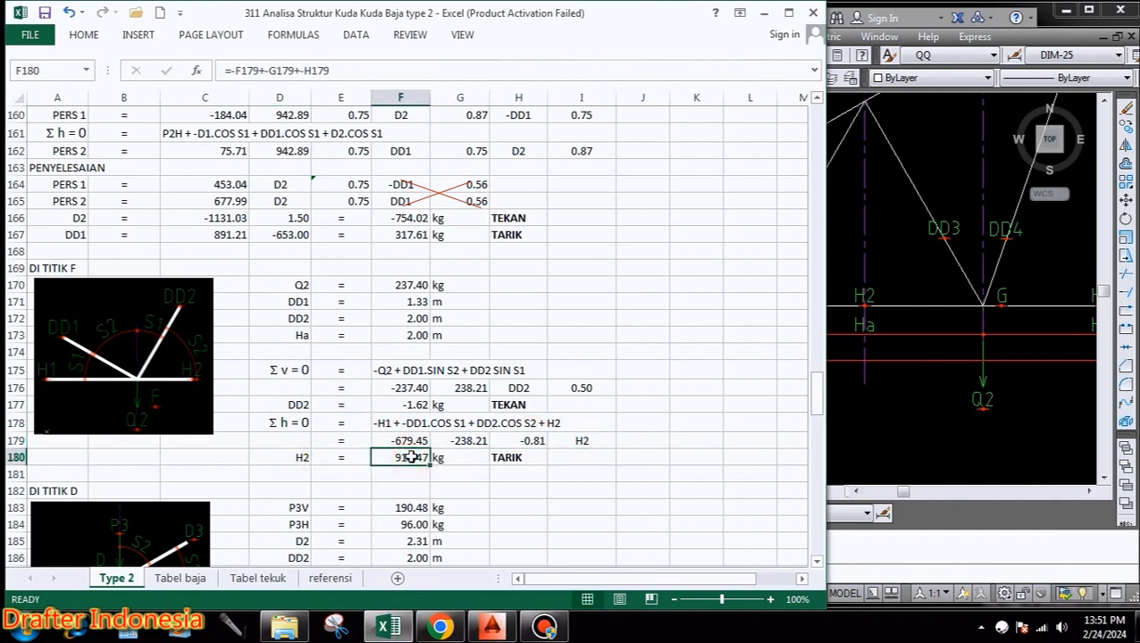
left_click(440, 457)
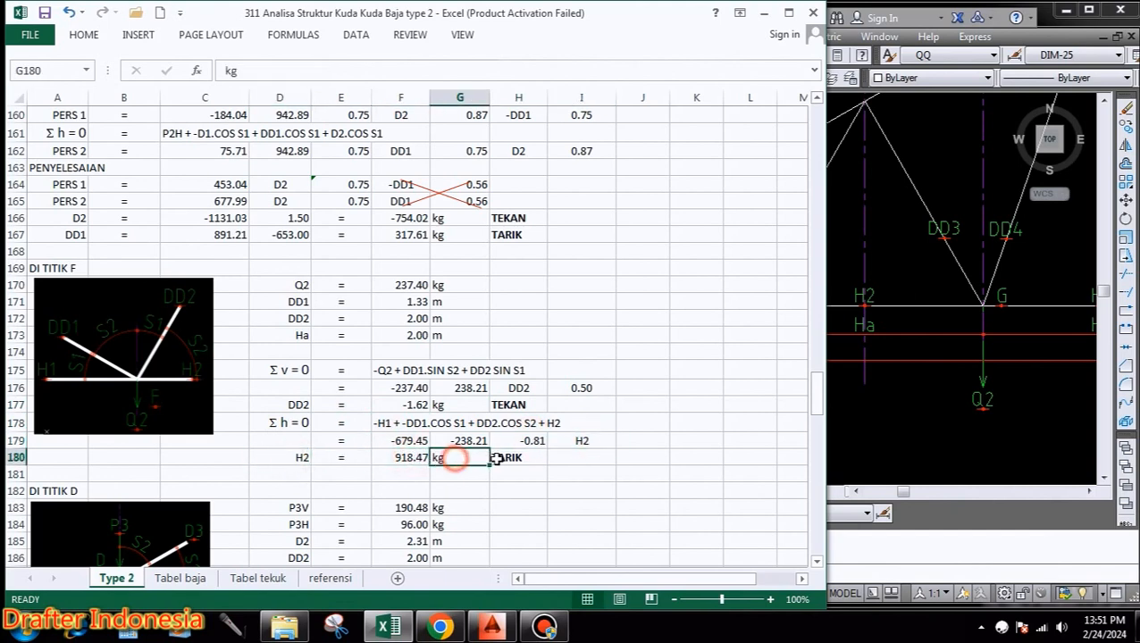
left_click(525, 458)
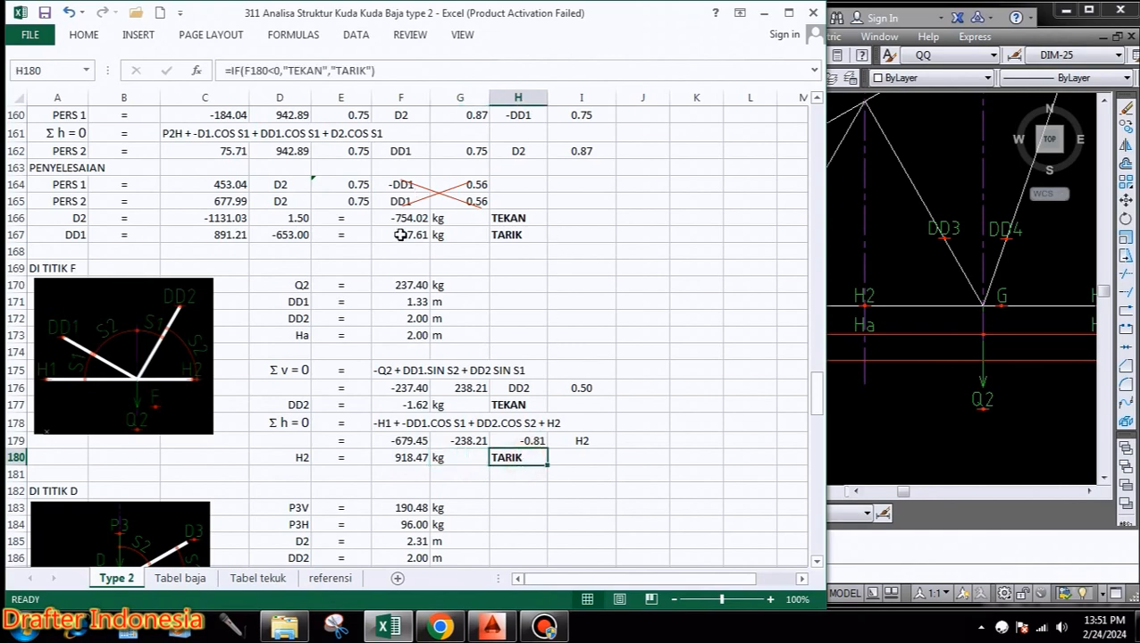
Compare the joint D diagram with joint D in the AutoCAD truss drawing and return to the Excel workbook.
scroll(400, 234, "down", 3)
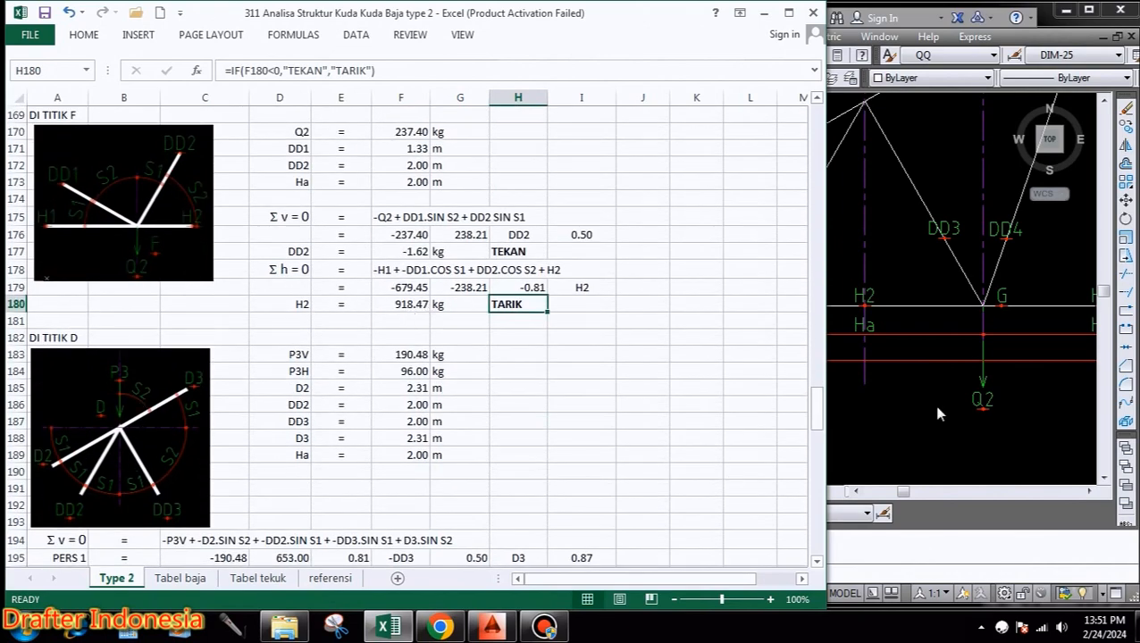
left_click(937, 413)
scroll(839, 323, "up", 3)
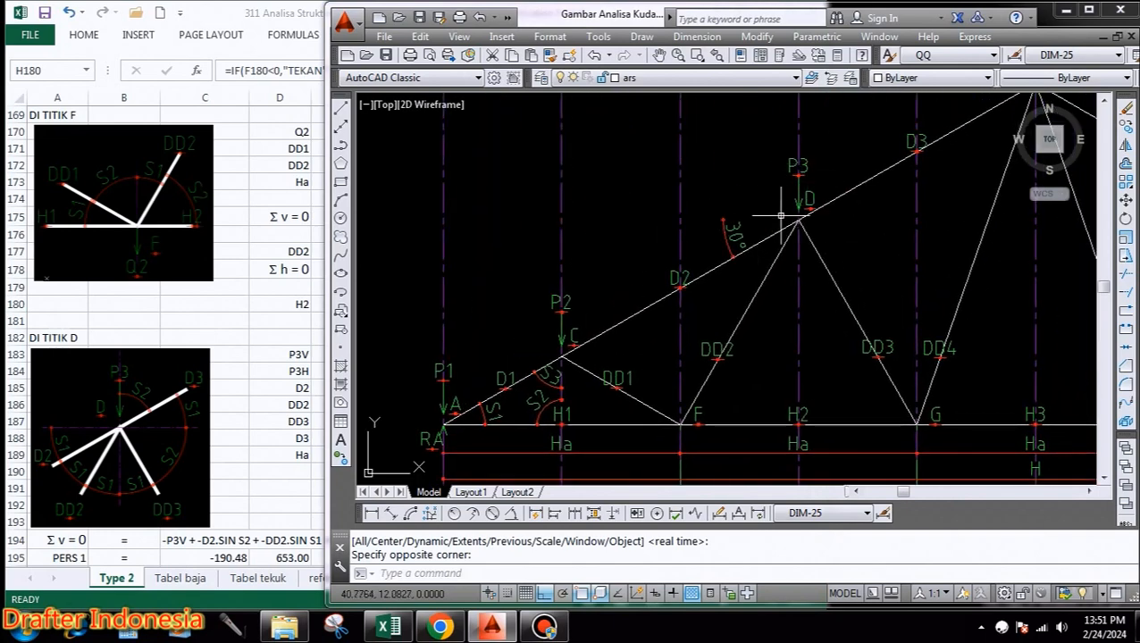
left_click(242, 400)
scroll(361, 271, "down", 2)
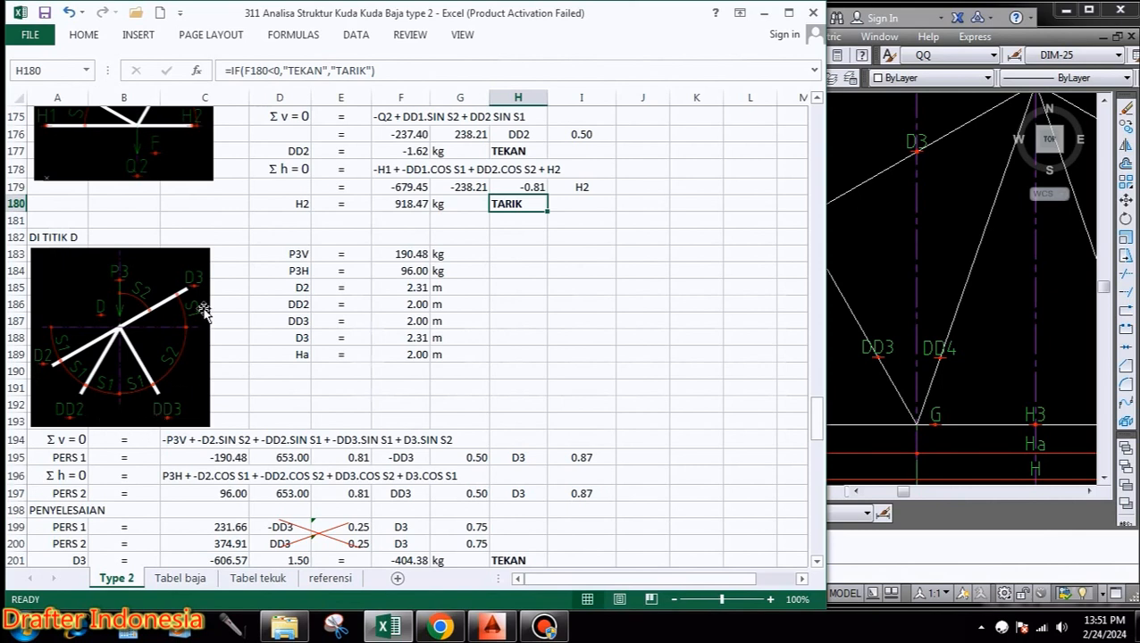
left_click(639, 299)
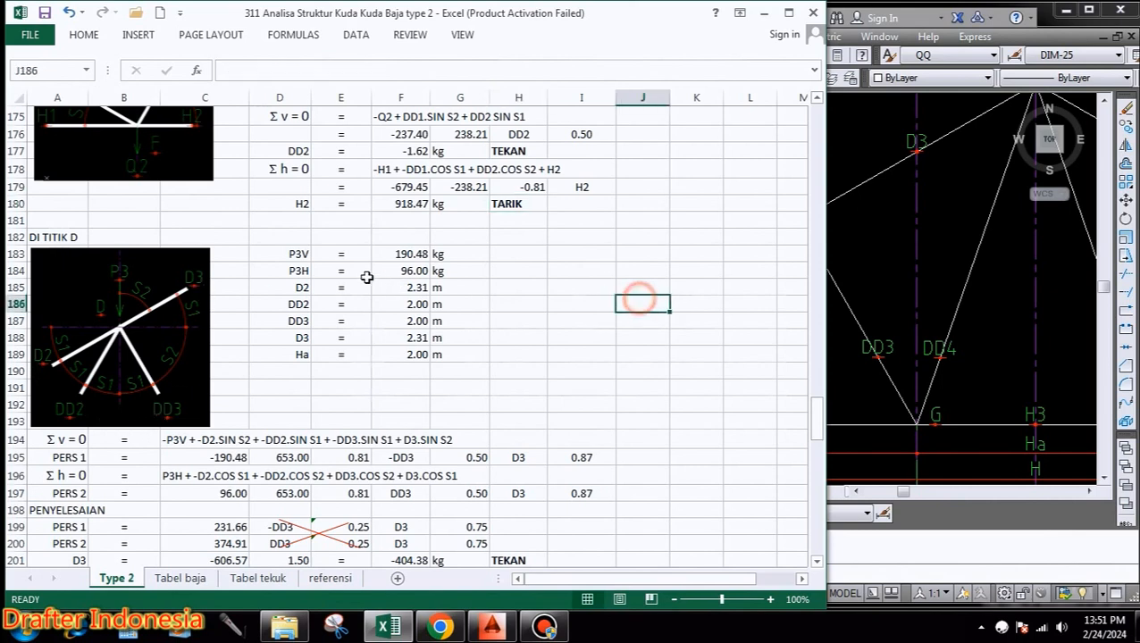
Examine the joint D vertical load P3V and horizontal load P3H with their units in rows 183 and 184.
left_click(295, 252)
left_click(420, 252)
left_click(443, 254)
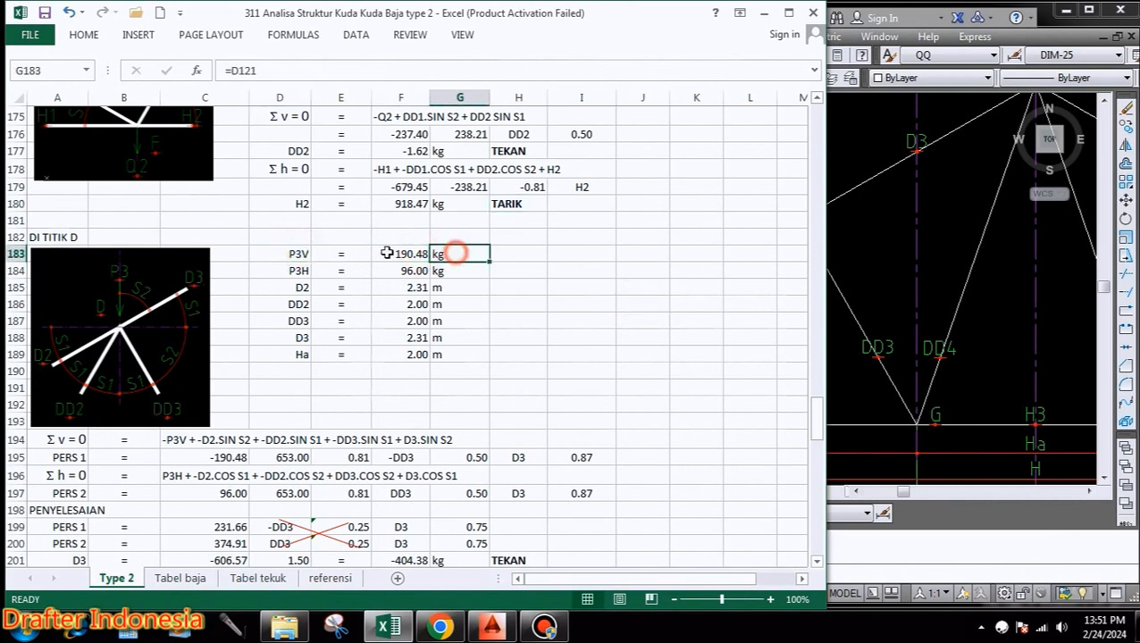
left_click(299, 269)
left_click(339, 273)
left_click(381, 271)
left_click(463, 268)
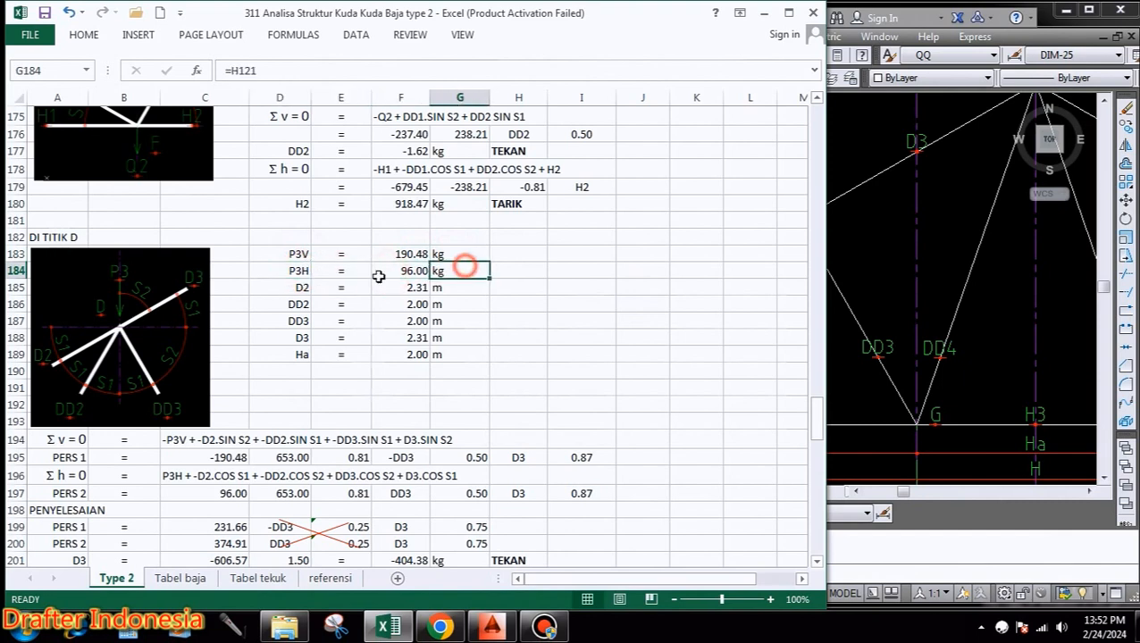
Recheck the source formulas and units of loads P3V and P3H at joint D.
left_click(297, 254)
left_click(328, 255)
left_click(411, 254)
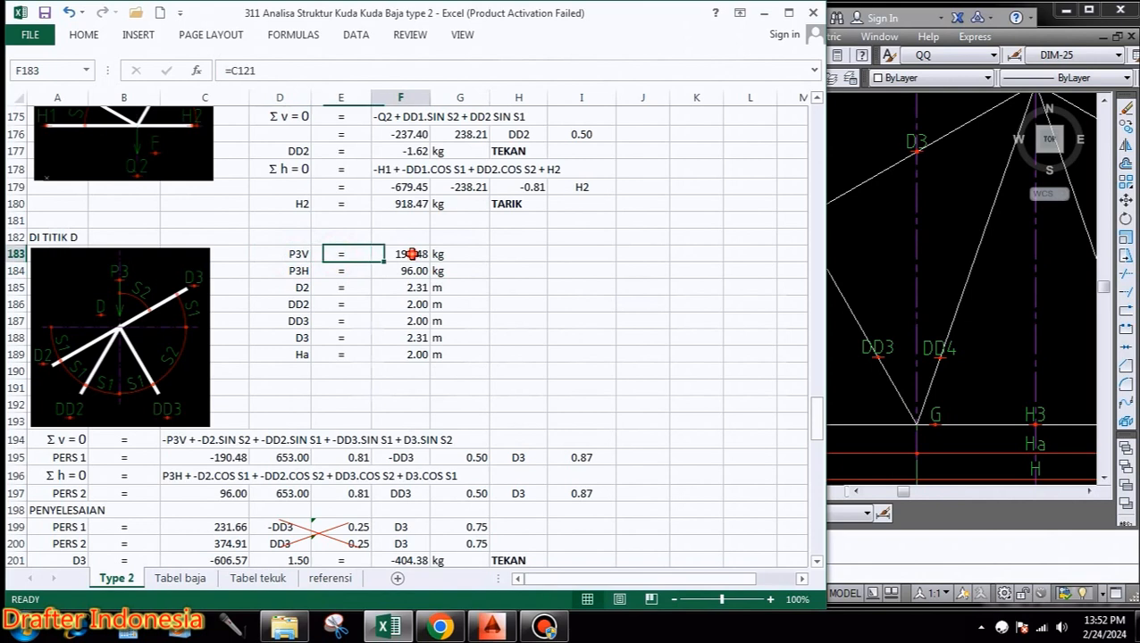
left_click(465, 254)
left_click(299, 272)
left_click(340, 271)
left_click(402, 271)
left_click(460, 272)
Examine the length inputs of members D2 and DD2 at joint D in rows 185 and 186.
left_click(302, 287)
left_click(341, 288)
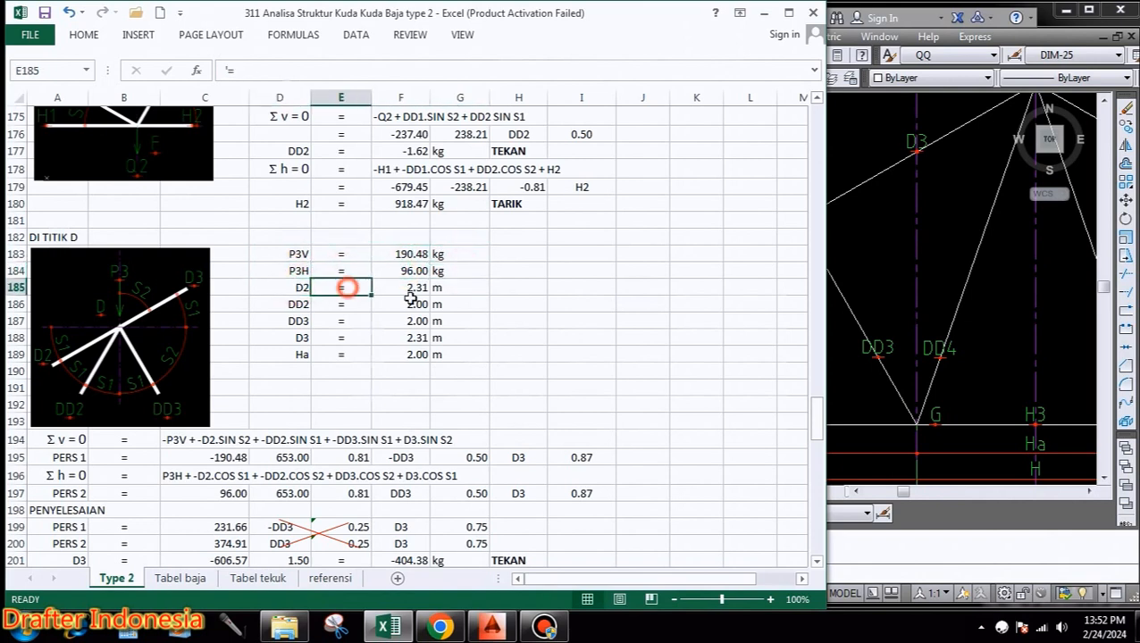
left_click(411, 288)
left_click(457, 287)
left_click(304, 304)
left_click(345, 303)
left_click(408, 304)
left_click(460, 305)
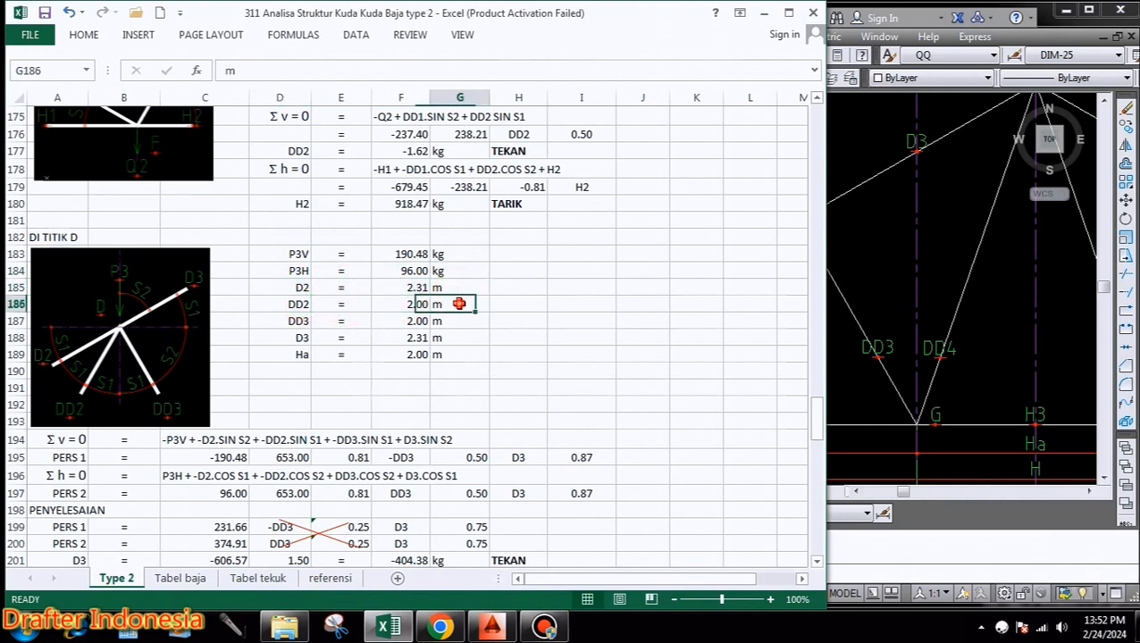
Examine the length inputs of members DD3 and D3 at joint D in rows 187 and 188.
left_click(299, 322)
left_click(340, 321)
left_click(409, 321)
left_click(460, 321)
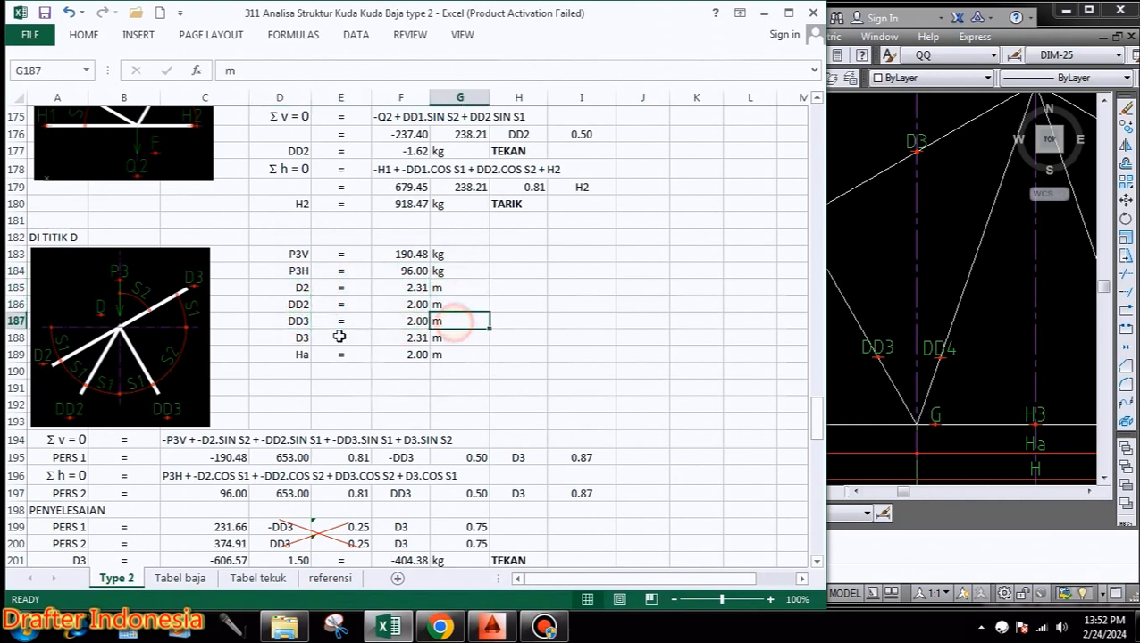
left_click(301, 338)
left_click(343, 340)
left_click(409, 338)
left_click(460, 337)
Examine the joint D input Ha, its source formula and its unit in row 189.
left_click(302, 354)
left_click(338, 355)
left_click(409, 356)
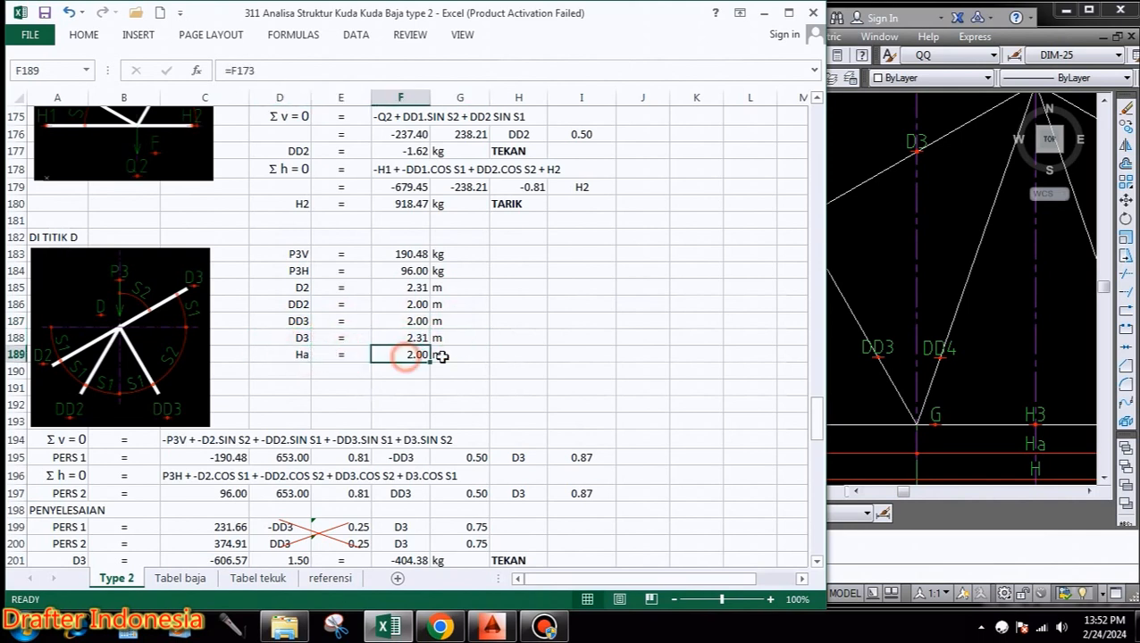
left_click(460, 355)
Examine the vertical equilibrium equation at joint D and the PERS 1 terms in rows 194 and 195.
scroll(482, 292, "down", 2)
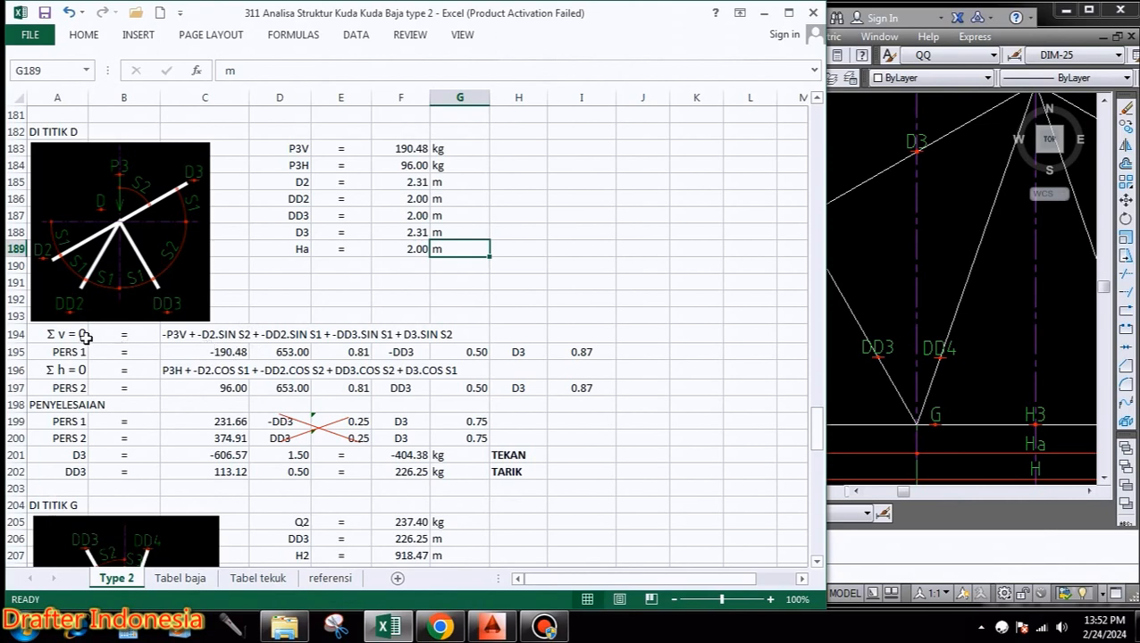
left_click(76, 335)
left_click(165, 338)
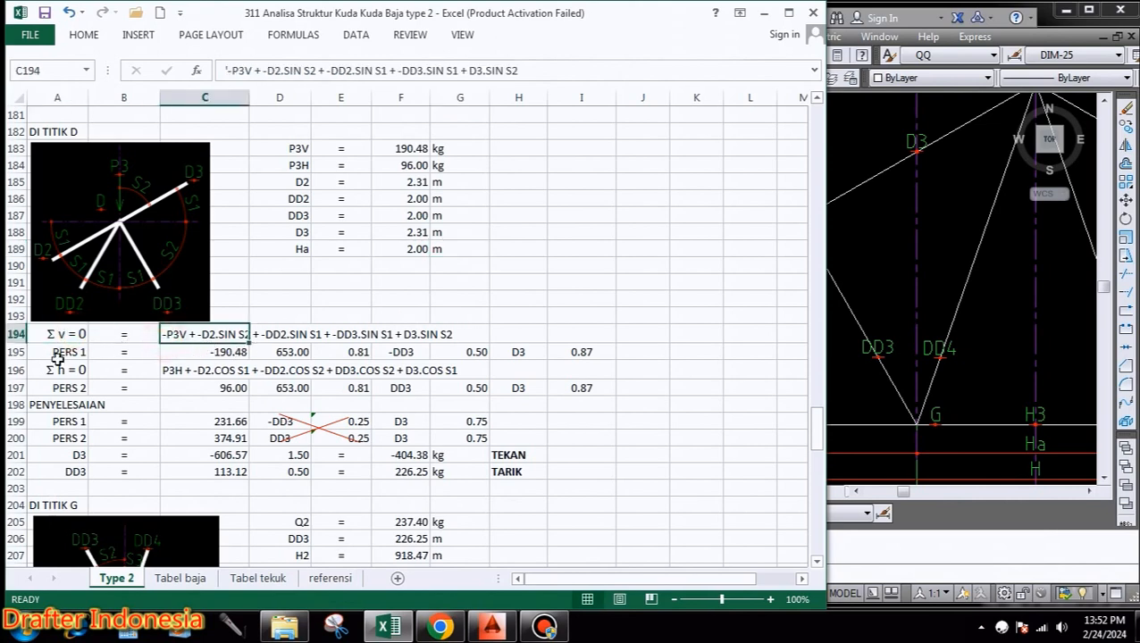
left_click(55, 355)
left_click(217, 353)
left_click(280, 351)
left_click(353, 352)
left_click(398, 352)
left_click(471, 352)
left_click(494, 352)
left_click(582, 353)
Recheck the formula behind each PERS 1 term of joint D across row 195.
left_click(224, 352)
left_click(281, 352)
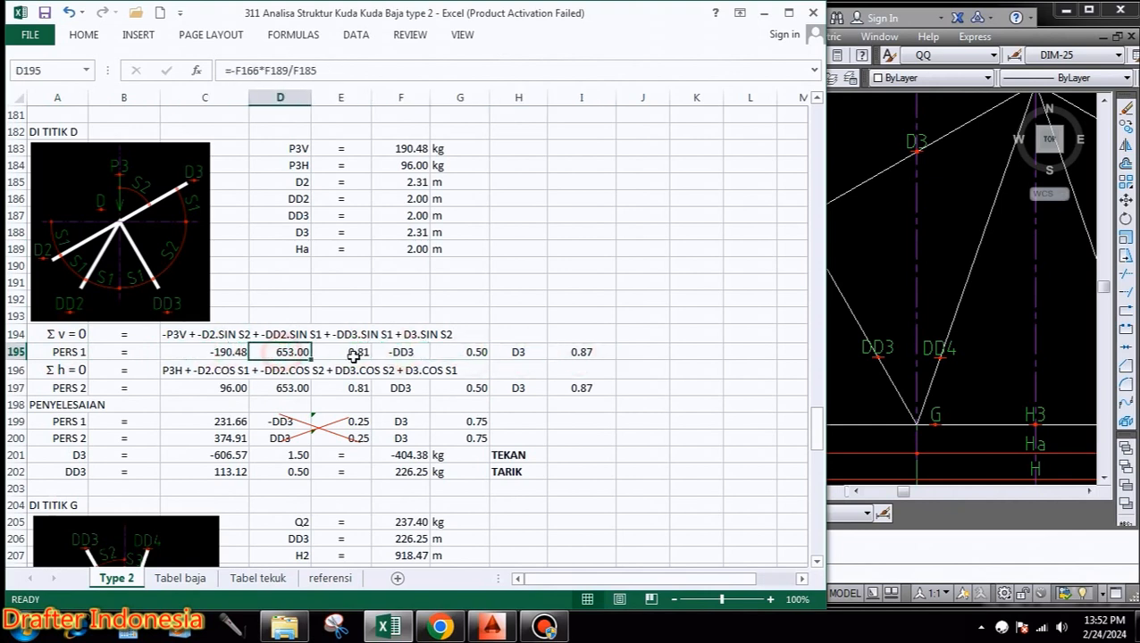
left_click(354, 352)
left_click(401, 353)
left_click(471, 352)
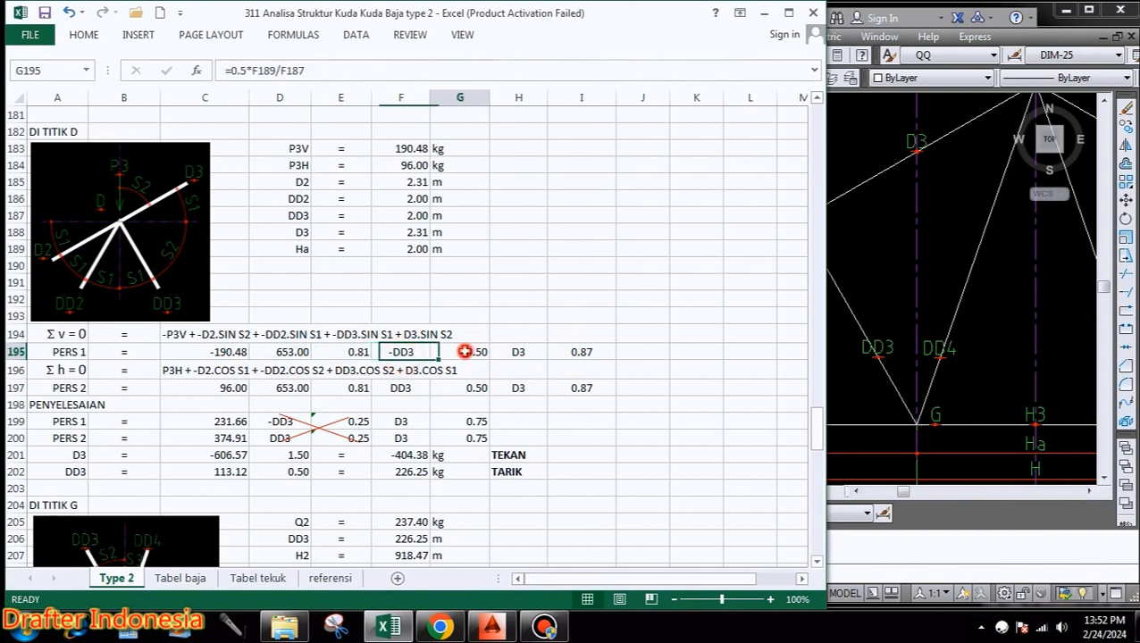
left_click(527, 353)
left_click(602, 352)
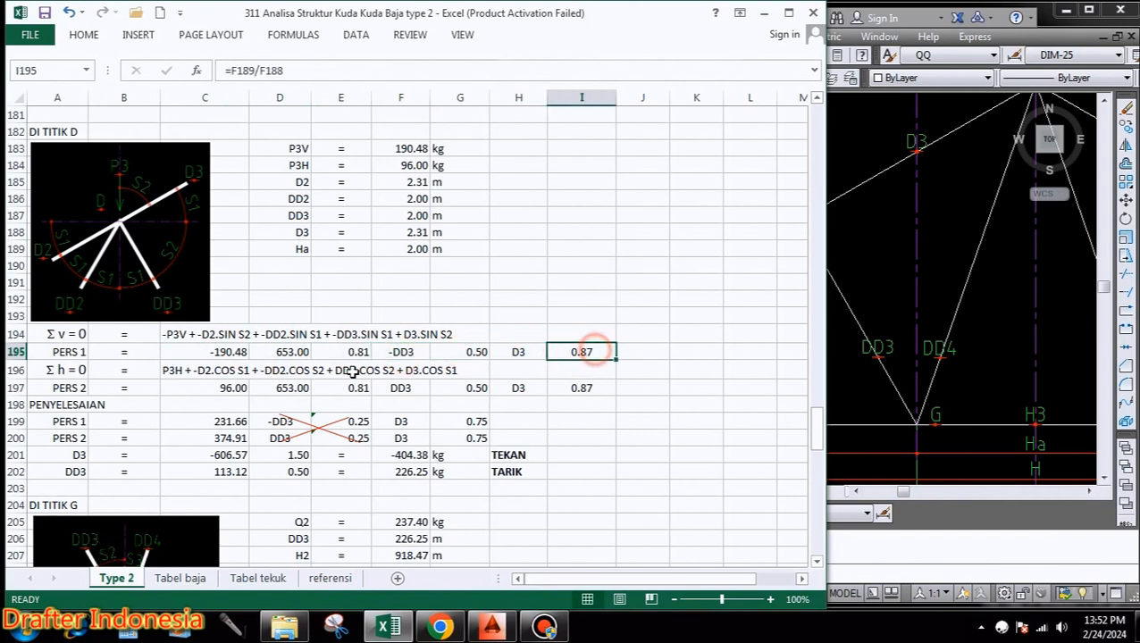
Examine the horizontal equilibrium equation at joint D and the PERS 2 terms in rows 196 and 197.
left_click(67, 369)
left_click(173, 375)
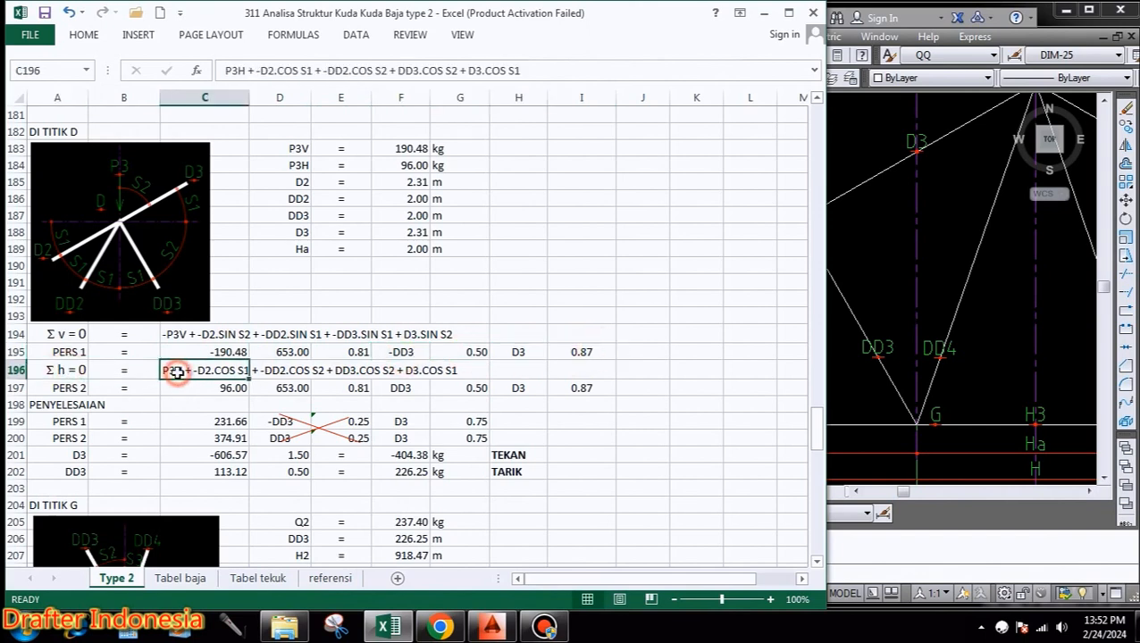
left_click(77, 388)
left_click(114, 388)
left_click(203, 387)
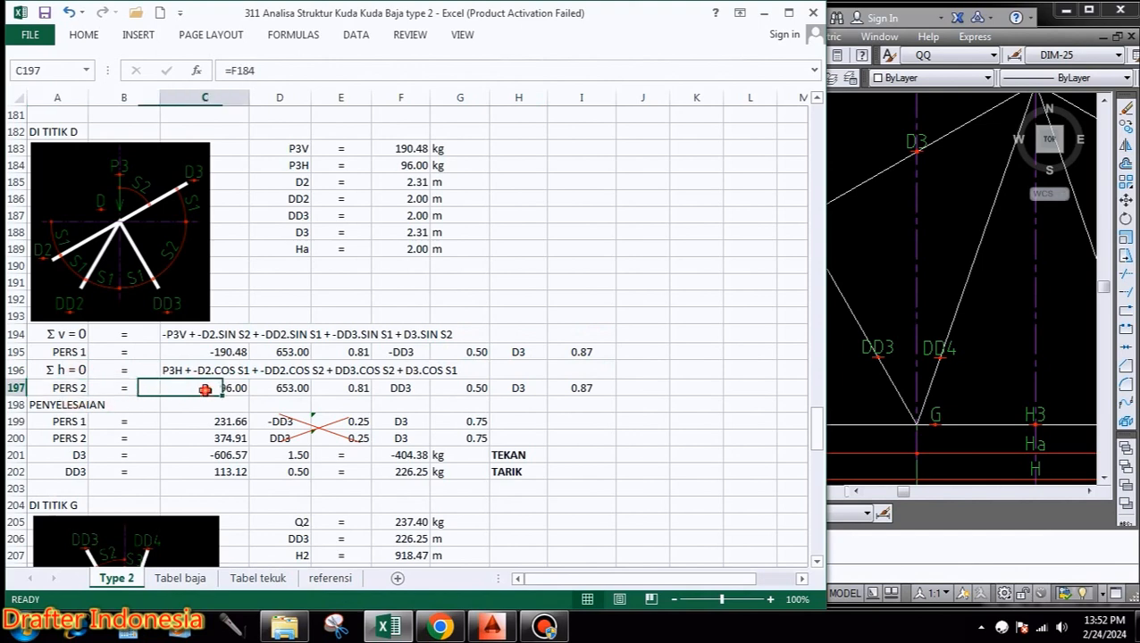
left_click(297, 388)
left_click(360, 388)
left_click(413, 387)
left_click(481, 387)
left_click(521, 387)
left_click(582, 387)
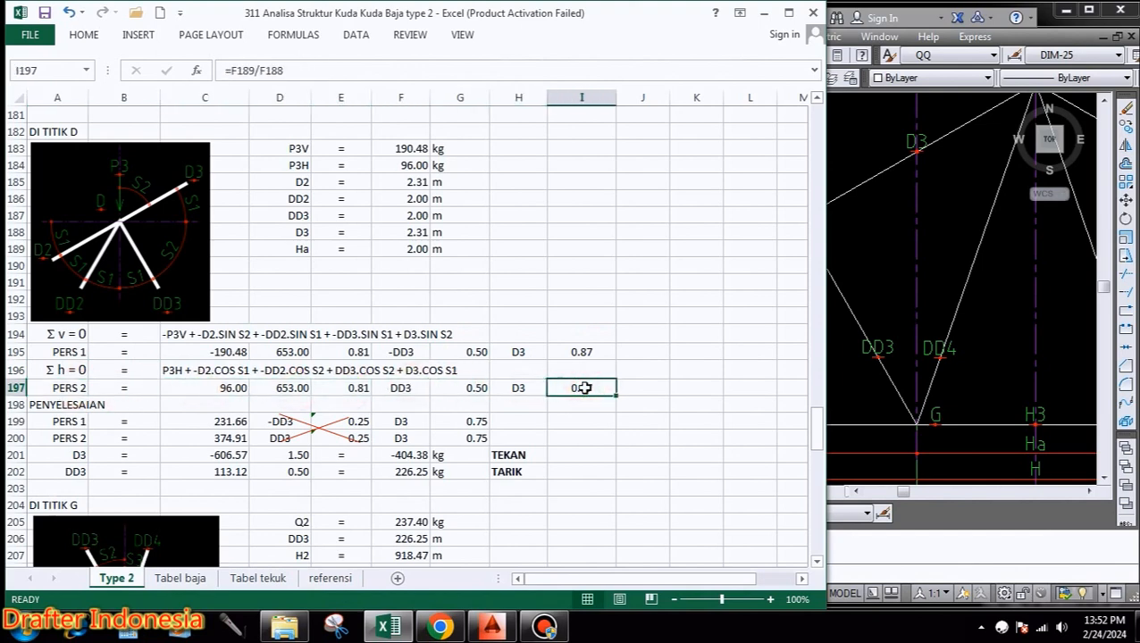
Examine the PERS 1 elimination terms in row 199 of joint D's PENYELESAIAN section.
left_click(54, 407)
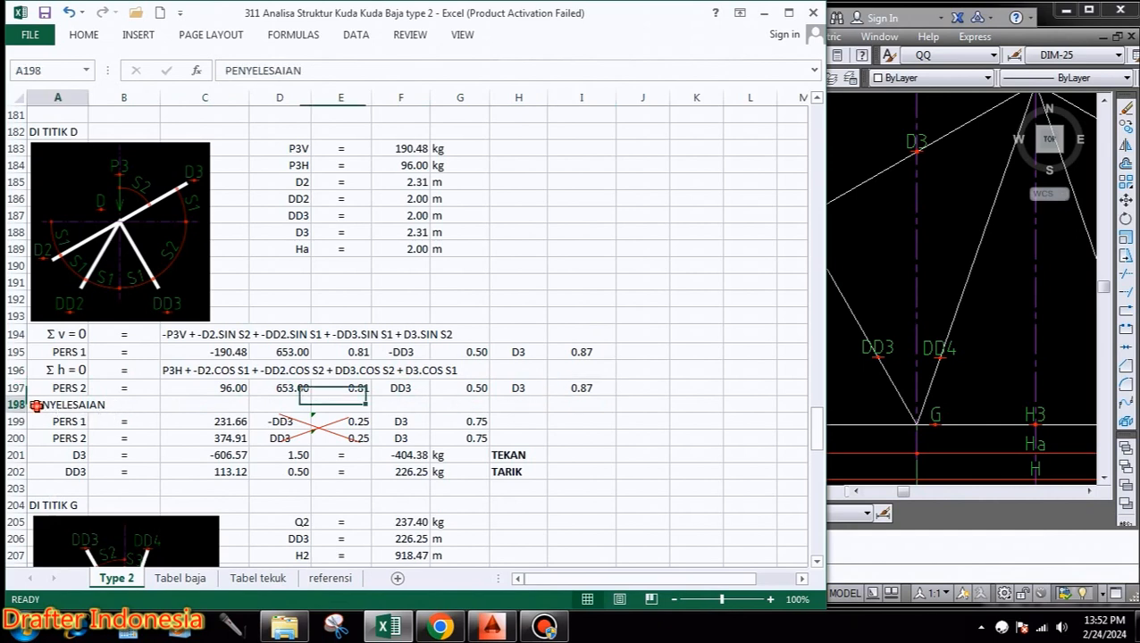
left_click(55, 421)
left_click(234, 421)
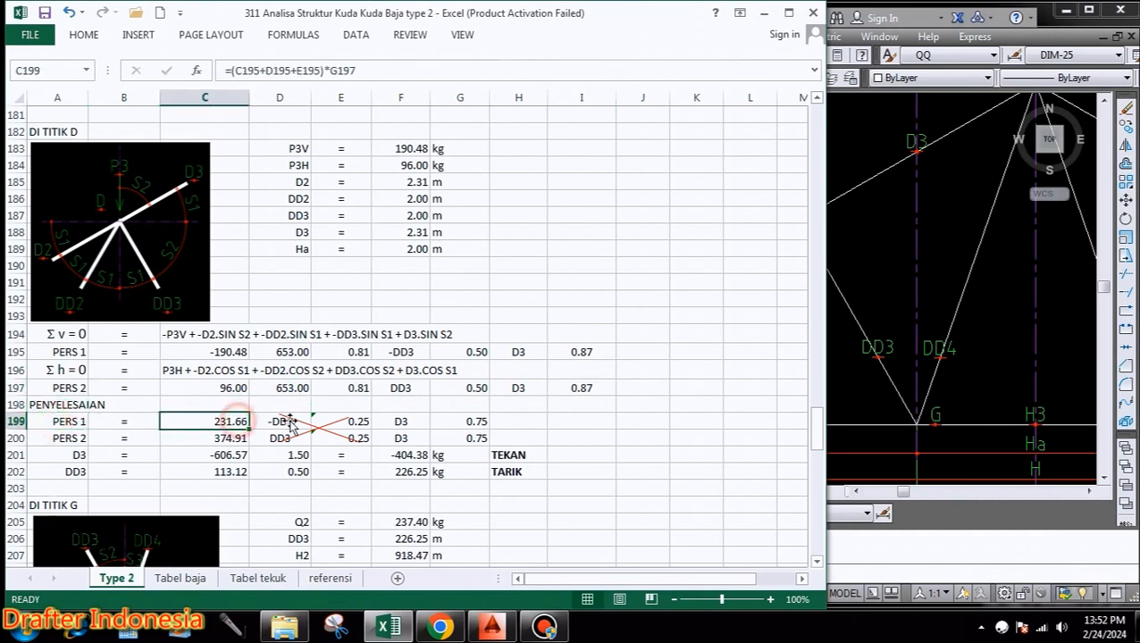
left_click(278, 421)
left_click(365, 421)
left_click(420, 422)
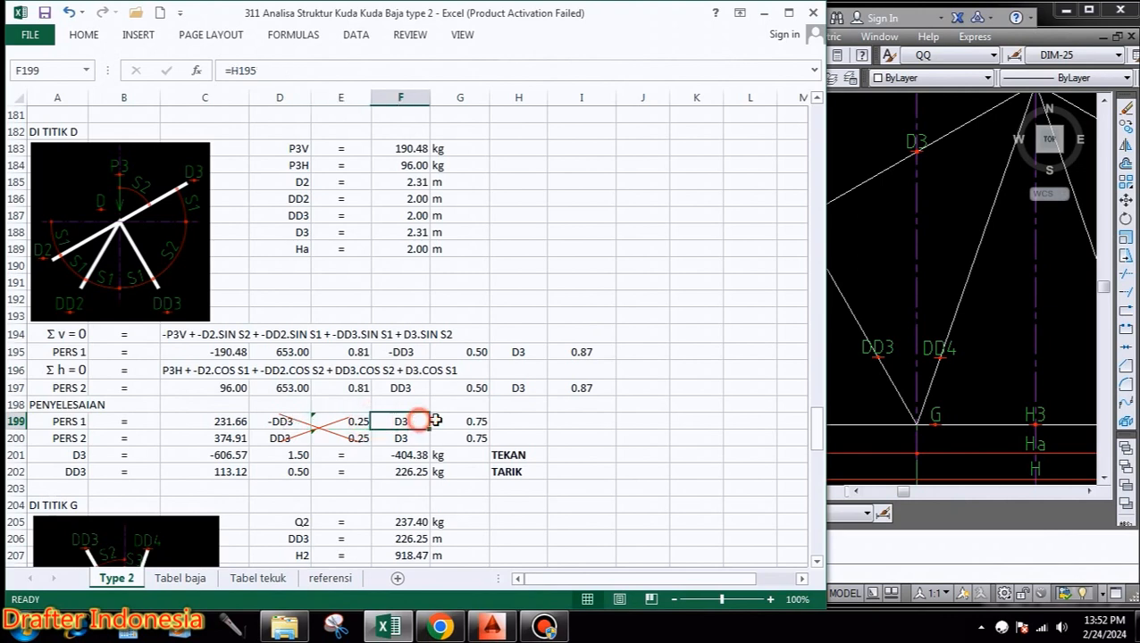
left_click(473, 421)
Examine the PERS 2 elimination terms and their formulas in row 200 of joint D's solution.
left_click(72, 438)
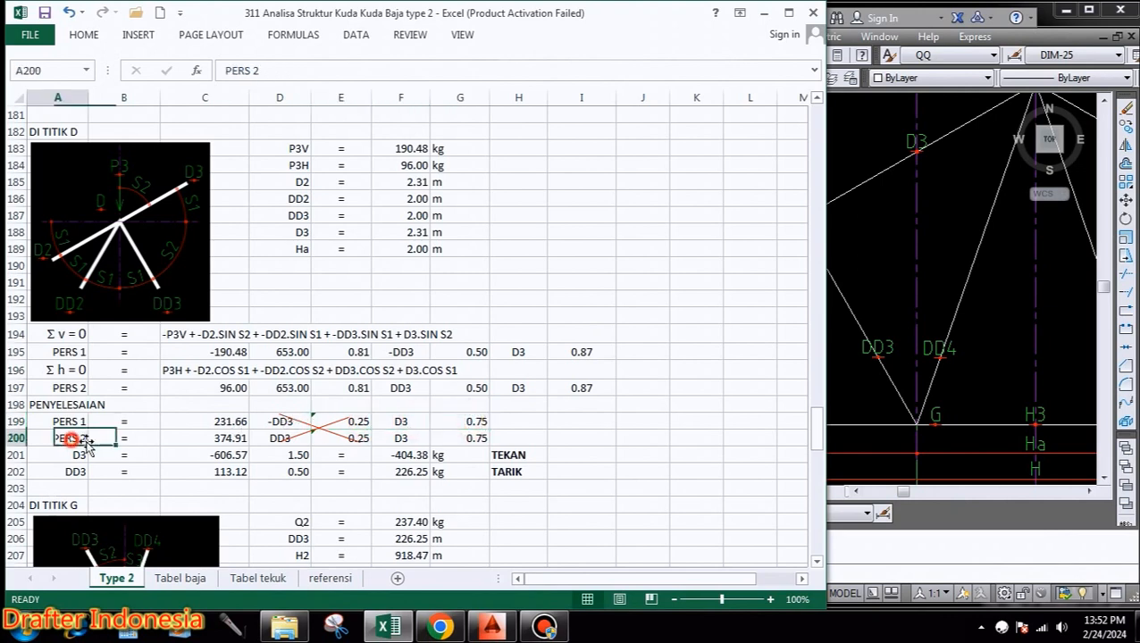
left_click(229, 438)
left_click(265, 441)
left_click(365, 437)
left_click(416, 437)
left_click(455, 437)
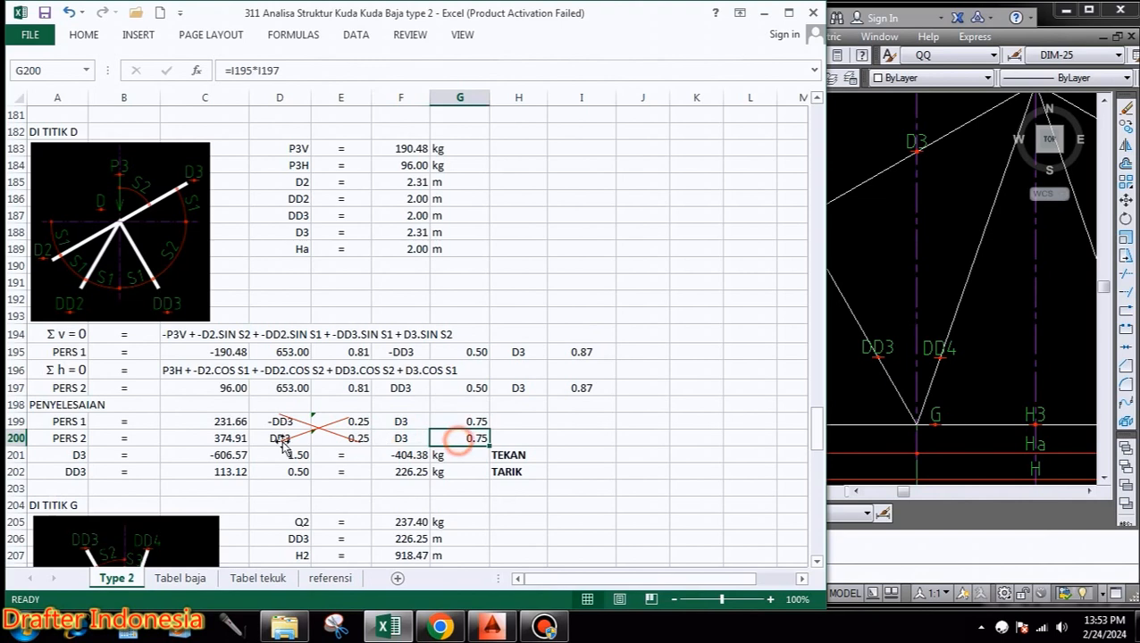
Examine the member D3 force calculation and its tension or compression label in row 201.
left_click(77, 455)
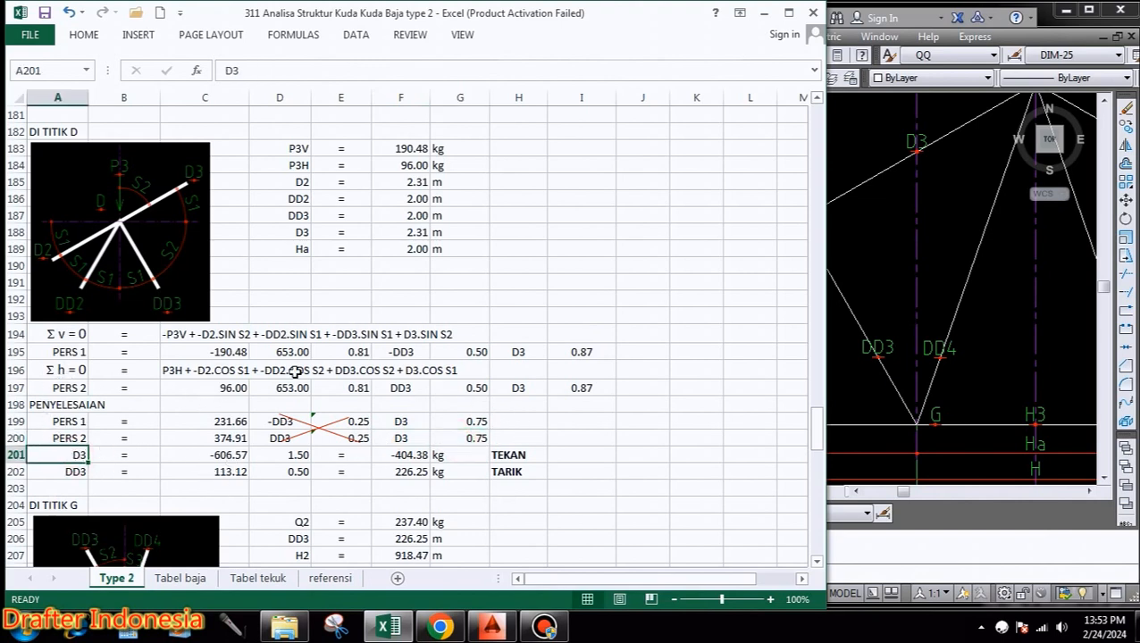
left_click(241, 456)
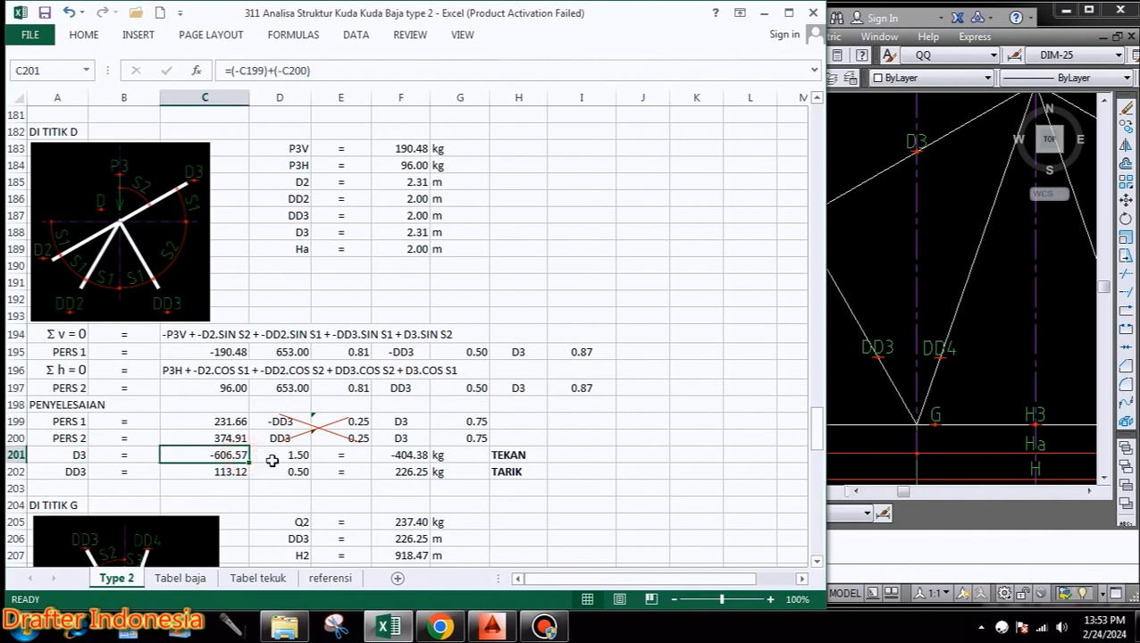
left_click(290, 455)
left_click(341, 456)
left_click(404, 456)
left_click(462, 456)
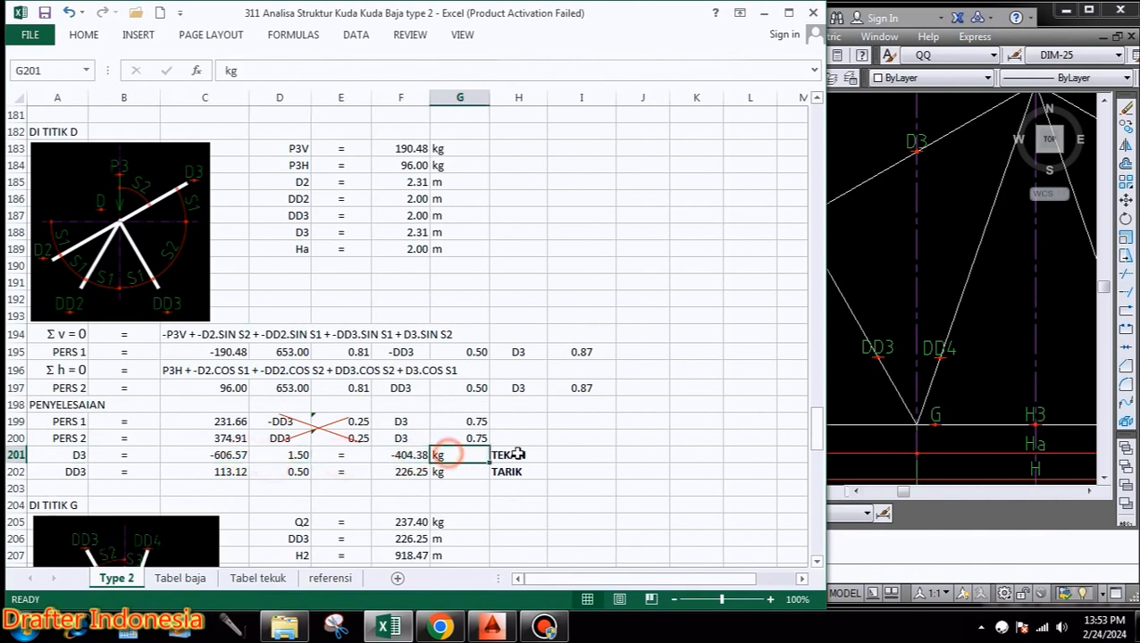
left_click(520, 455)
Examine the member DD3 force calculation and its tension or compression label in row 202.
left_click(78, 473)
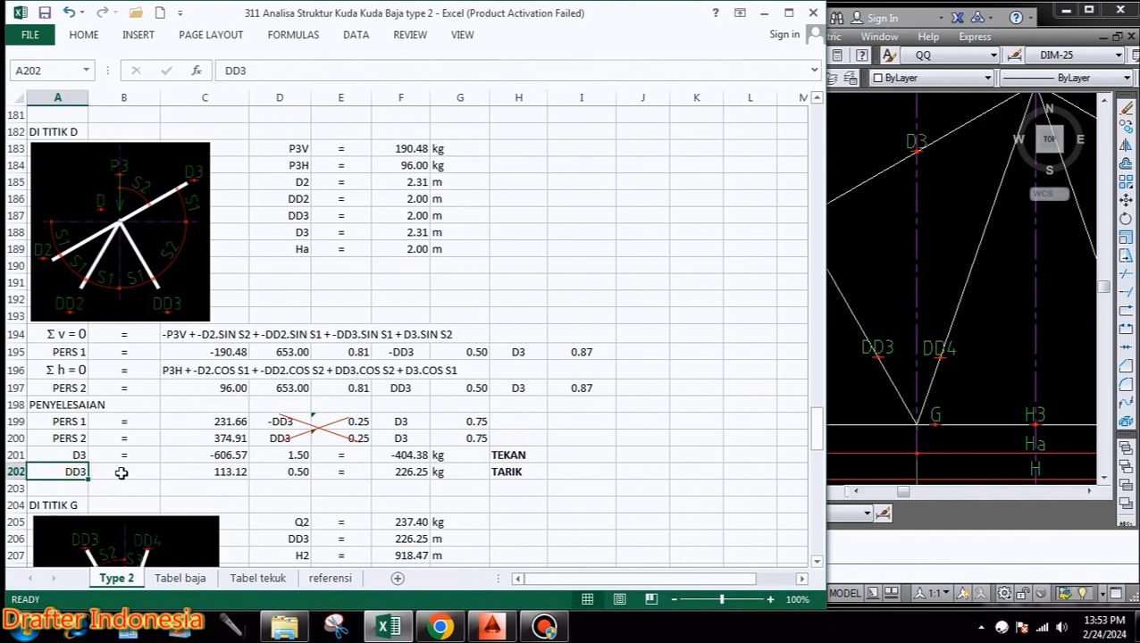
left_click(125, 472)
left_click(230, 473)
left_click(295, 474)
left_click(340, 473)
left_click(407, 472)
left_click(451, 473)
left_click(498, 474)
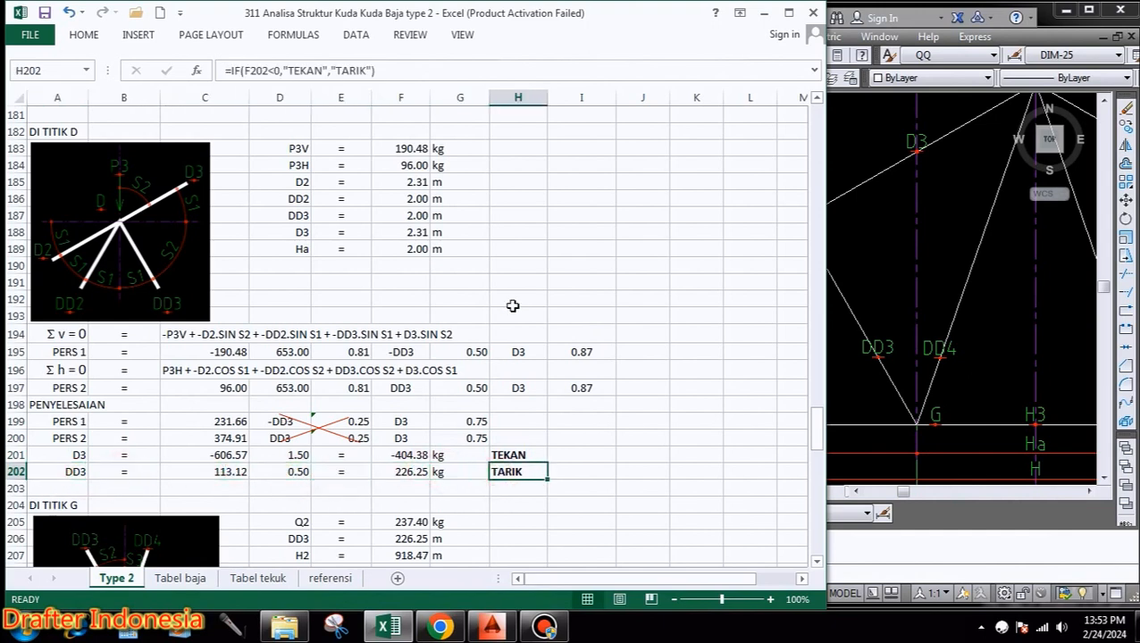
Compare joint G's force diagram in the spreadsheet with the members meeting at joint G in the AutoCAD truss drawing.
scroll(512, 305, "down", 1)
scroll(209, 179, "up", 4)
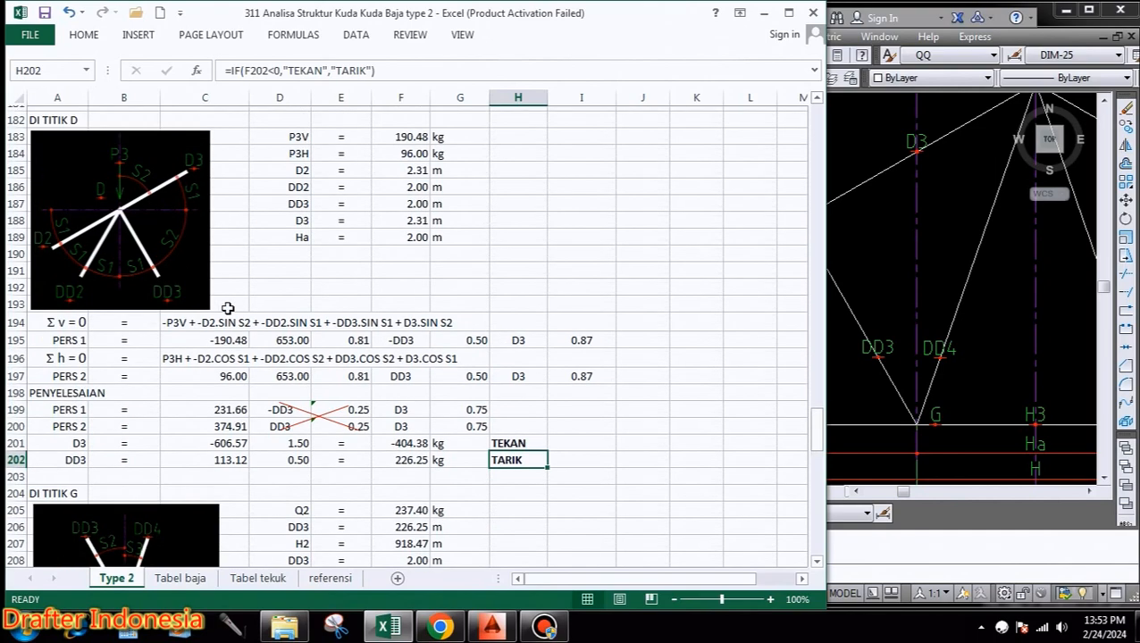
scroll(174, 268, "down", 3)
scroll(174, 270, "down", 4)
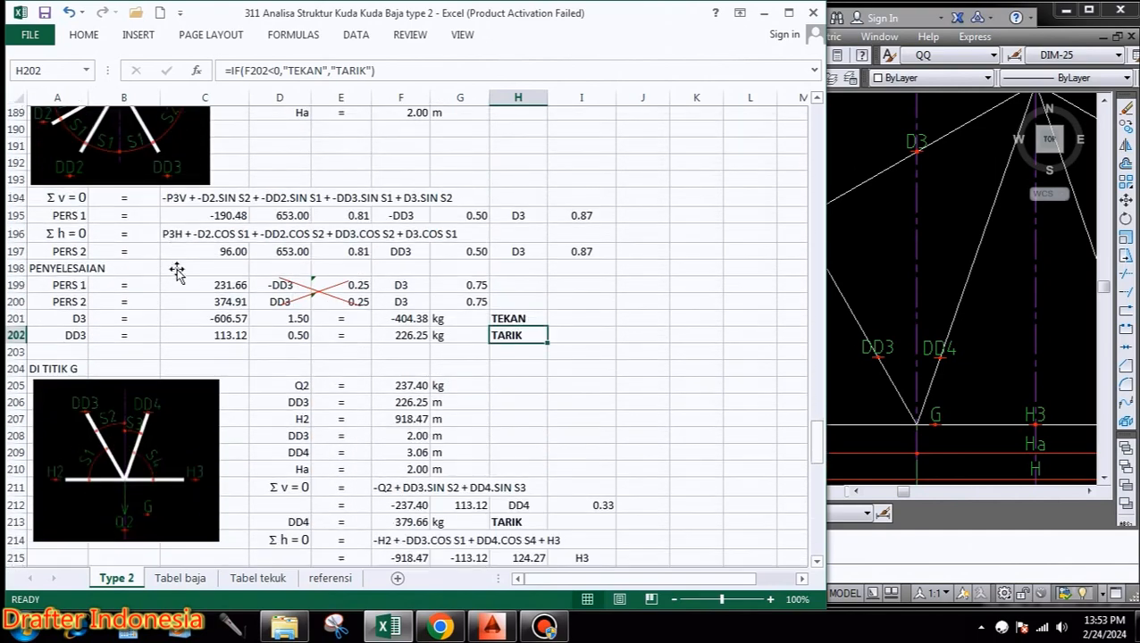
left_click(943, 338)
left_click_drag(945, 292, 762, 437)
scroll(809, 323, "down", 3)
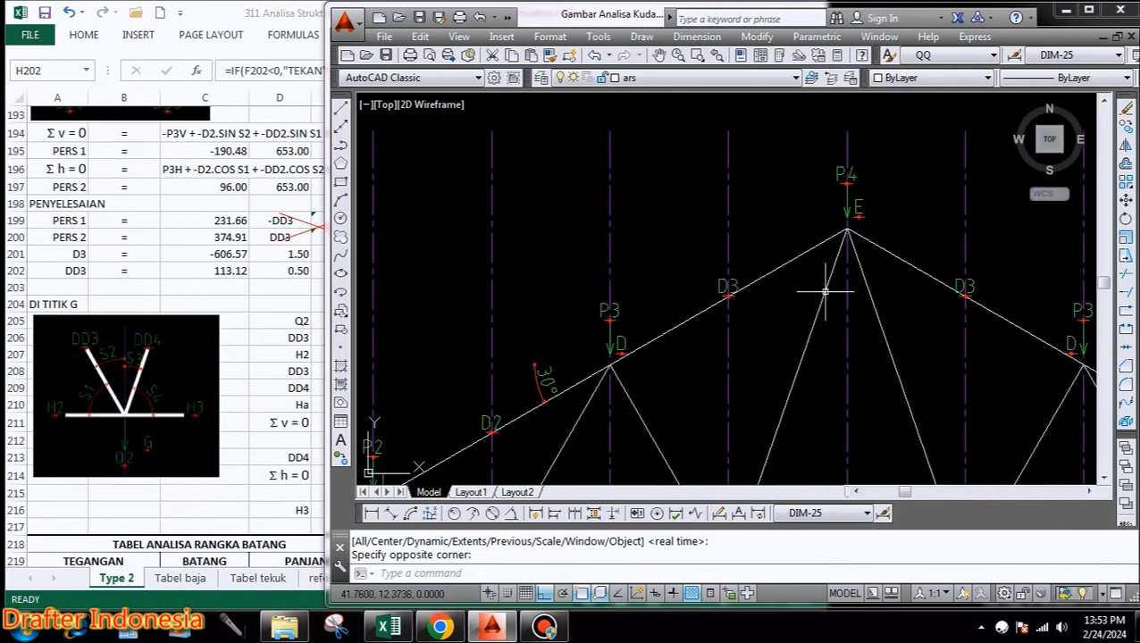
scroll(753, 336, "up", 3)
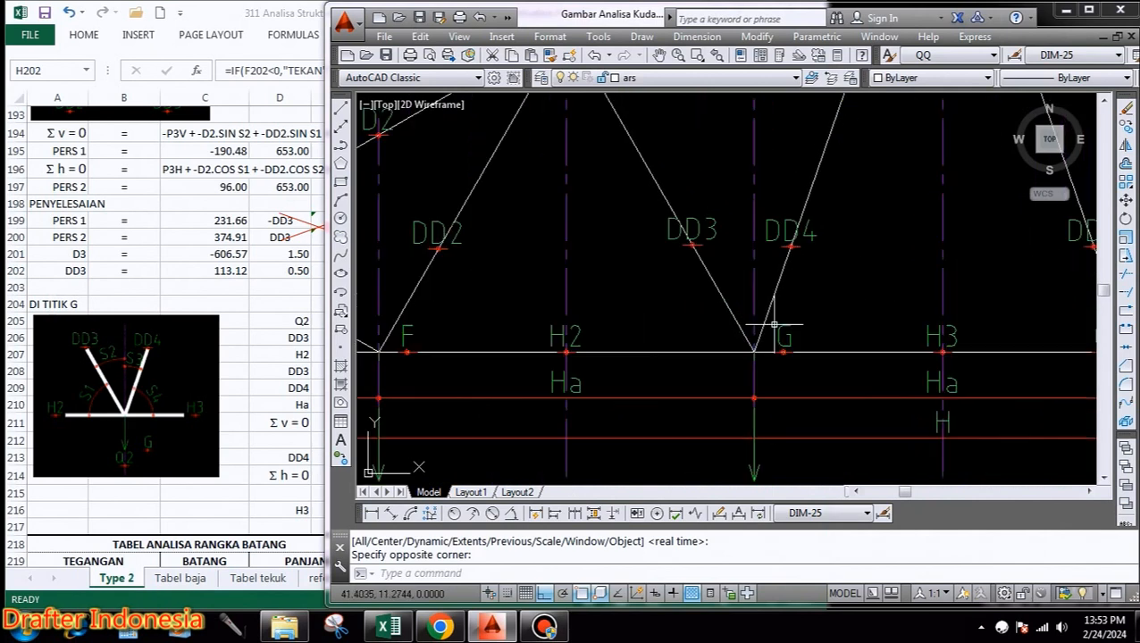
left_click(164, 516)
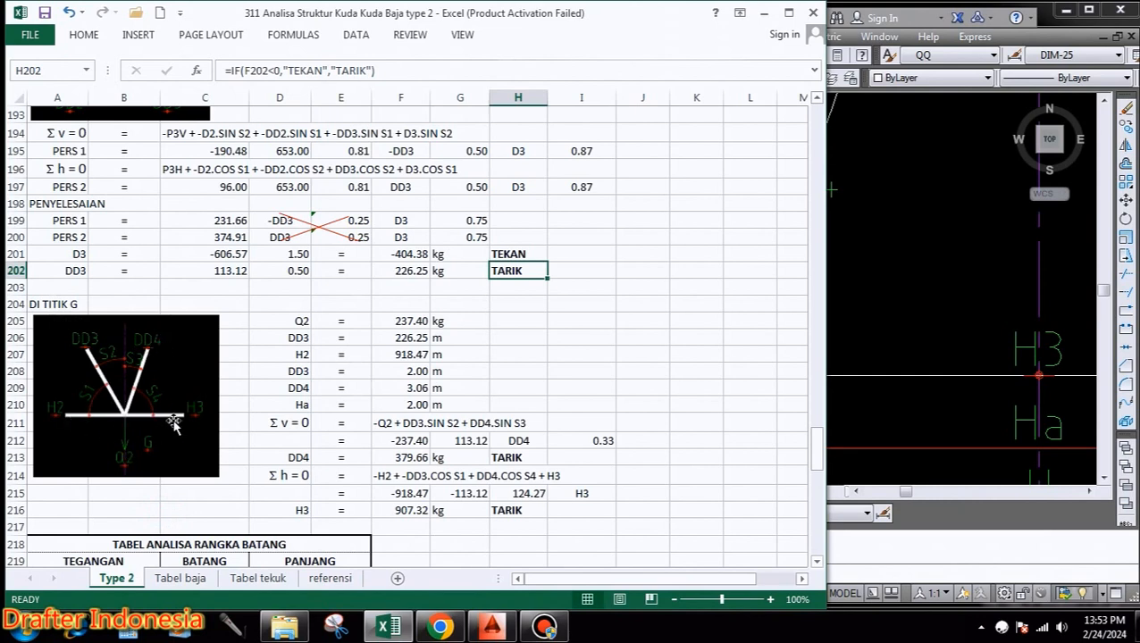
Examine the input forces Q2, DD3 and H2 for joint G in rows 205 to 207.
left_click(301, 318)
left_click(349, 317)
left_click(407, 318)
left_click(455, 321)
left_click(295, 335)
left_click(346, 335)
left_click(407, 336)
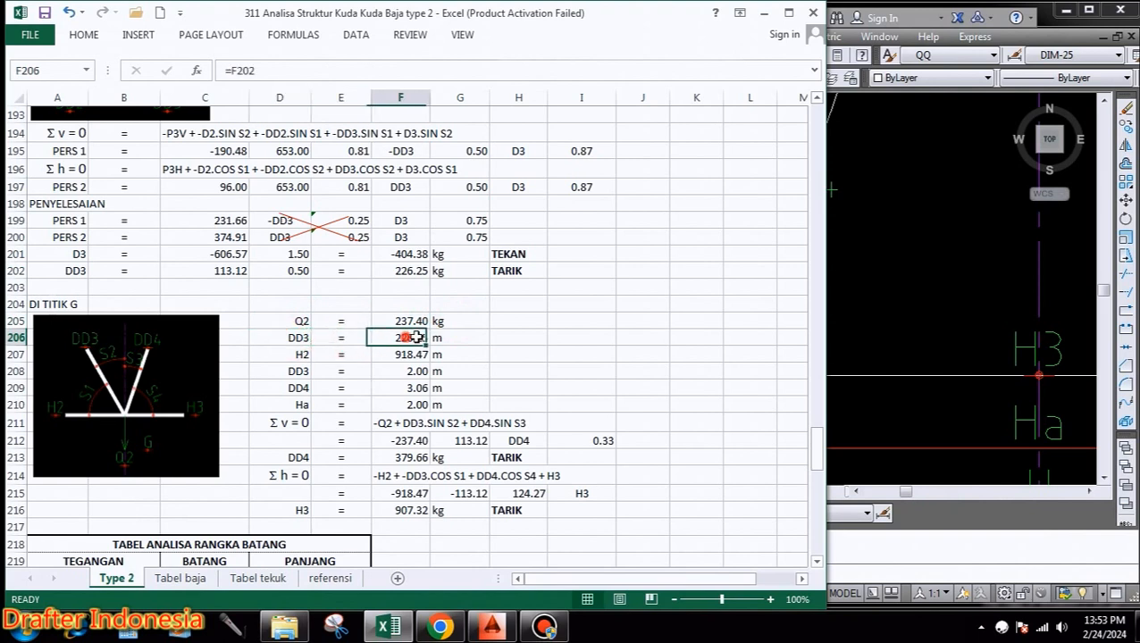
left_click(452, 337)
left_click(295, 354)
left_click(338, 355)
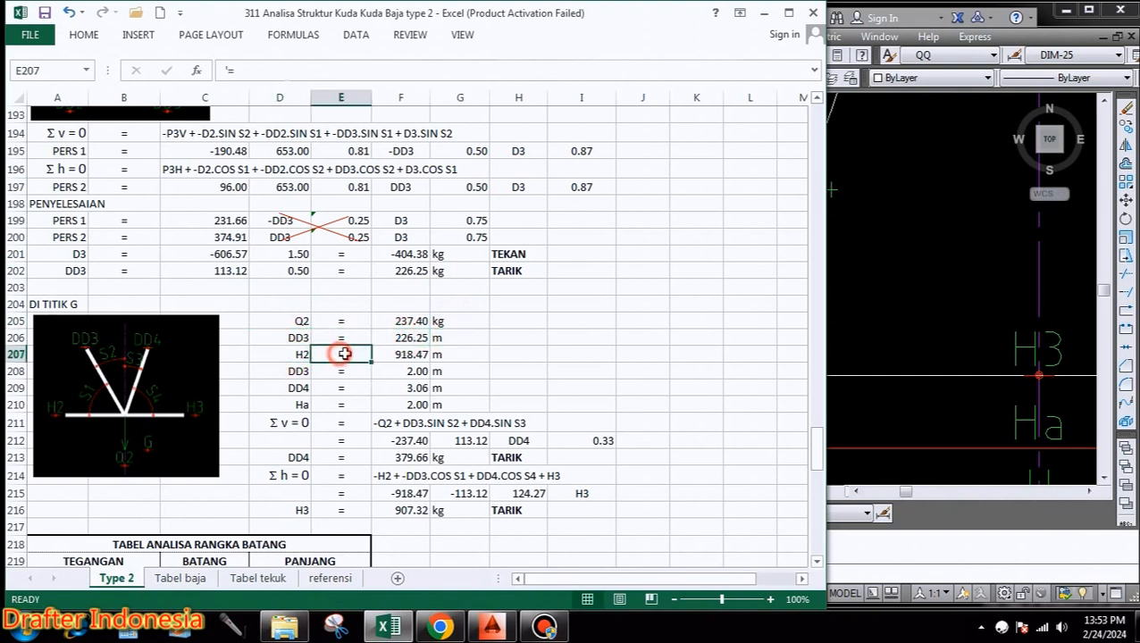
left_click(397, 354)
left_click(460, 353)
Examine joint G's length inputs for DD3, DD4 and Ha in rows 208 to 210.
left_click(297, 370)
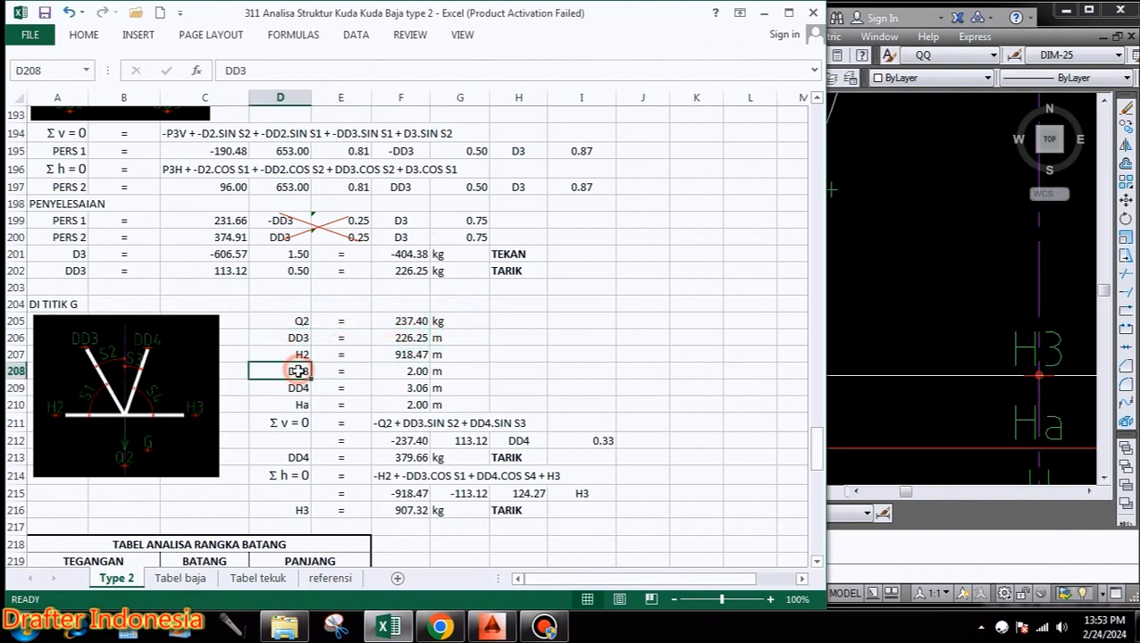
left_click(346, 373)
left_click(413, 373)
left_click(446, 373)
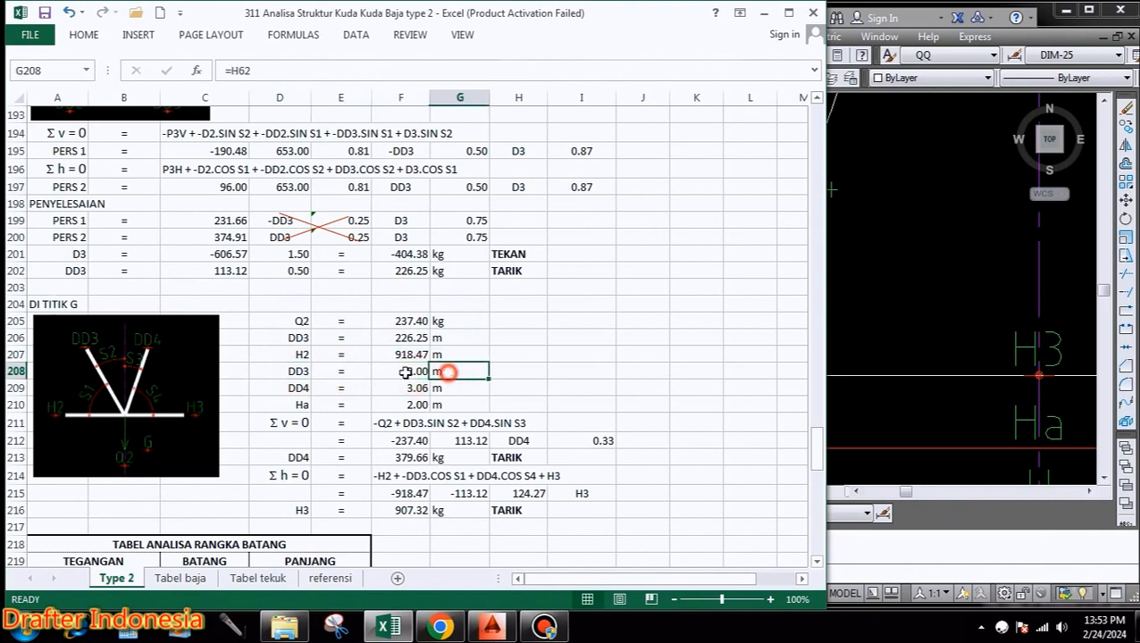
left_click(300, 389)
left_click(340, 388)
left_click(400, 388)
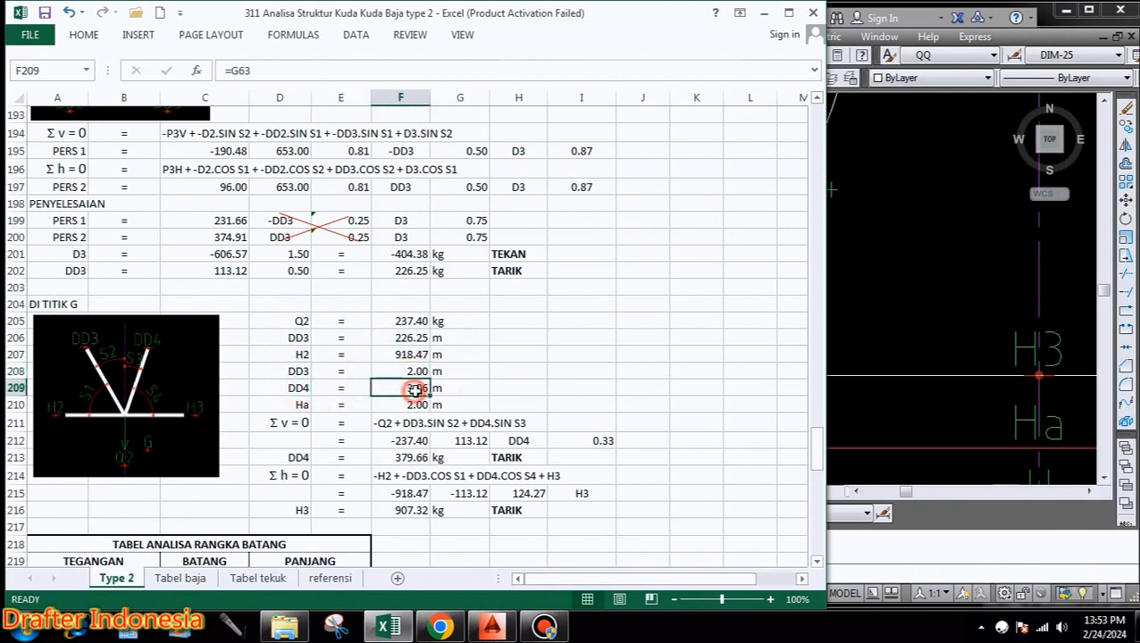
left_click(459, 387)
left_click(304, 404)
left_click(340, 404)
left_click(415, 405)
left_click(457, 404)
Examine joint G's vertical equilibrium equation and the formulas of its terms in rows 211 and 212.
scroll(514, 317, "down", 2)
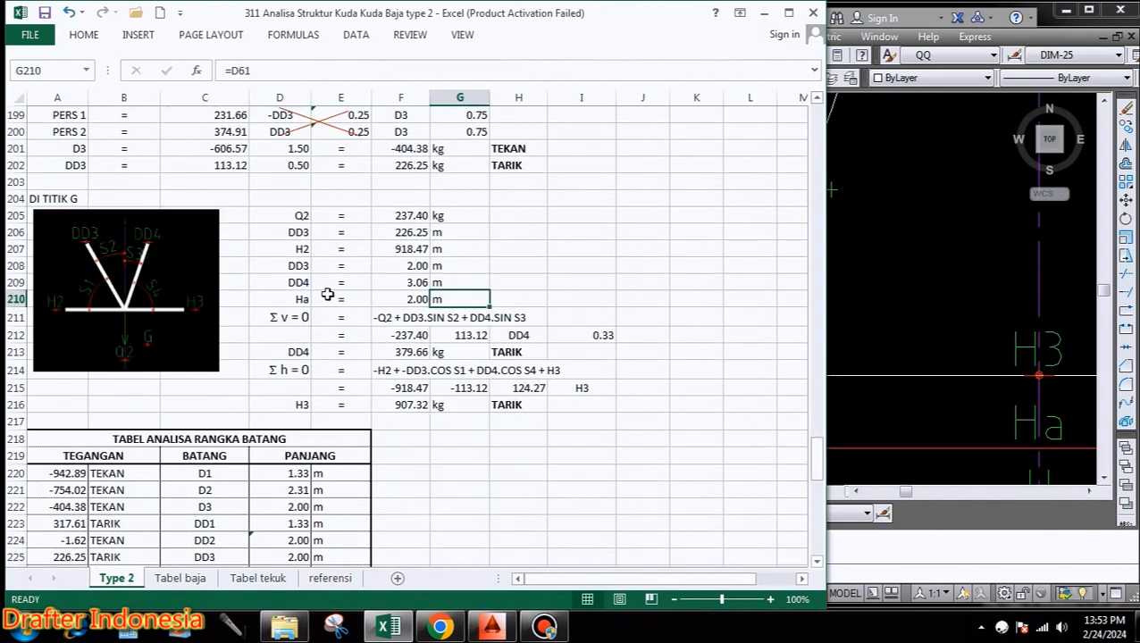
left_click(284, 317)
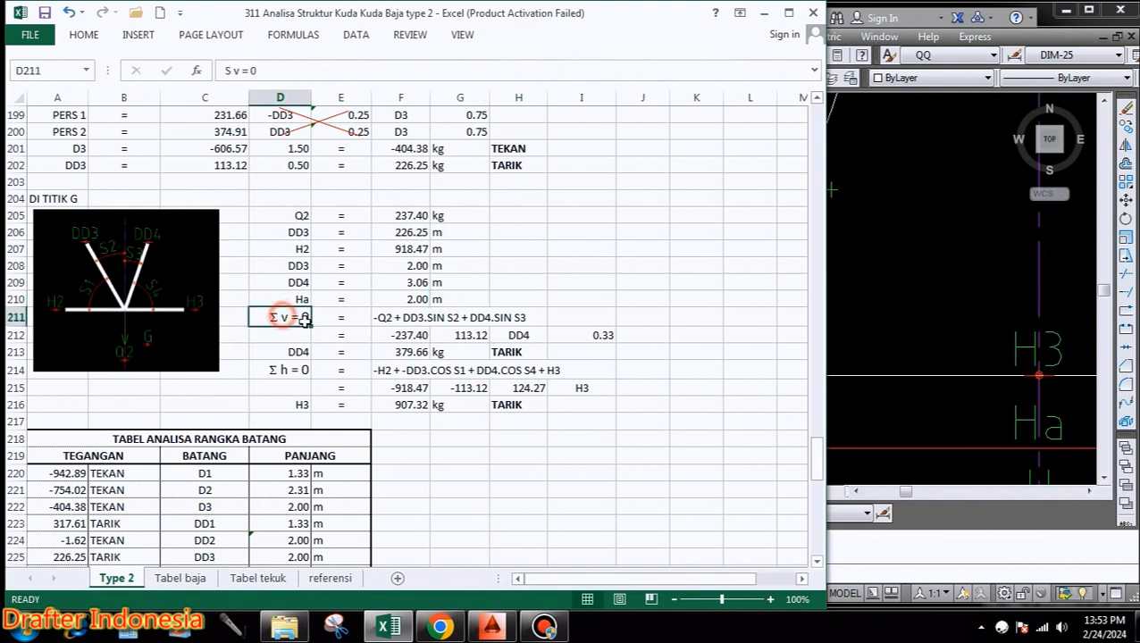
left_click(386, 318)
left_click(403, 335)
left_click(464, 335)
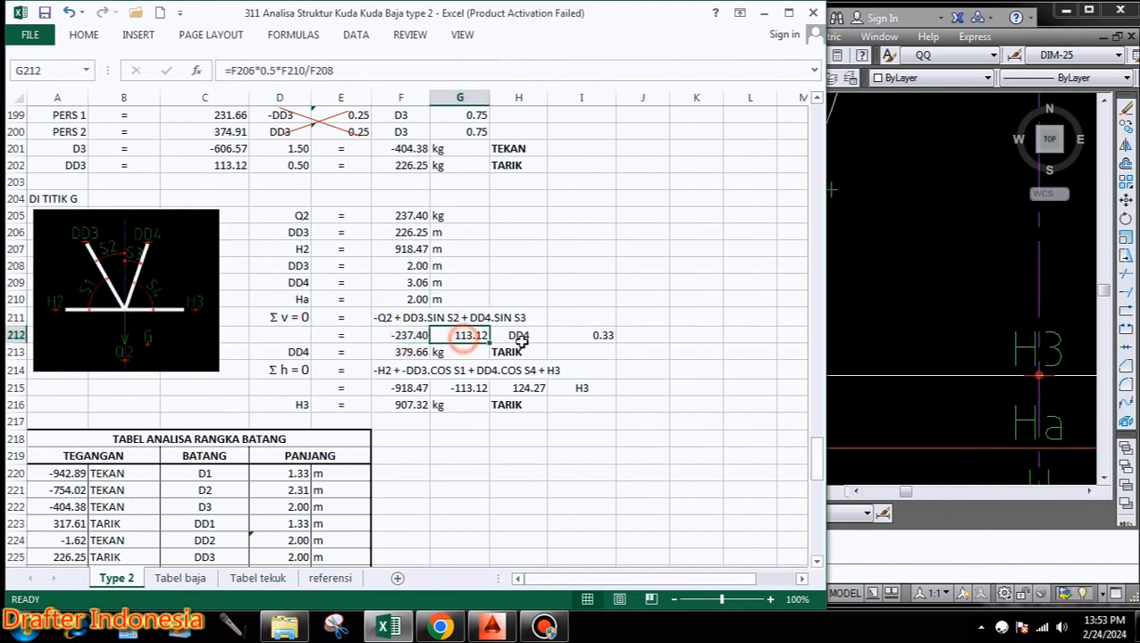
left_click(519, 335)
left_click(600, 335)
Examine the member DD4 force calculation and its tension or compression label in row 213.
left_click(300, 353)
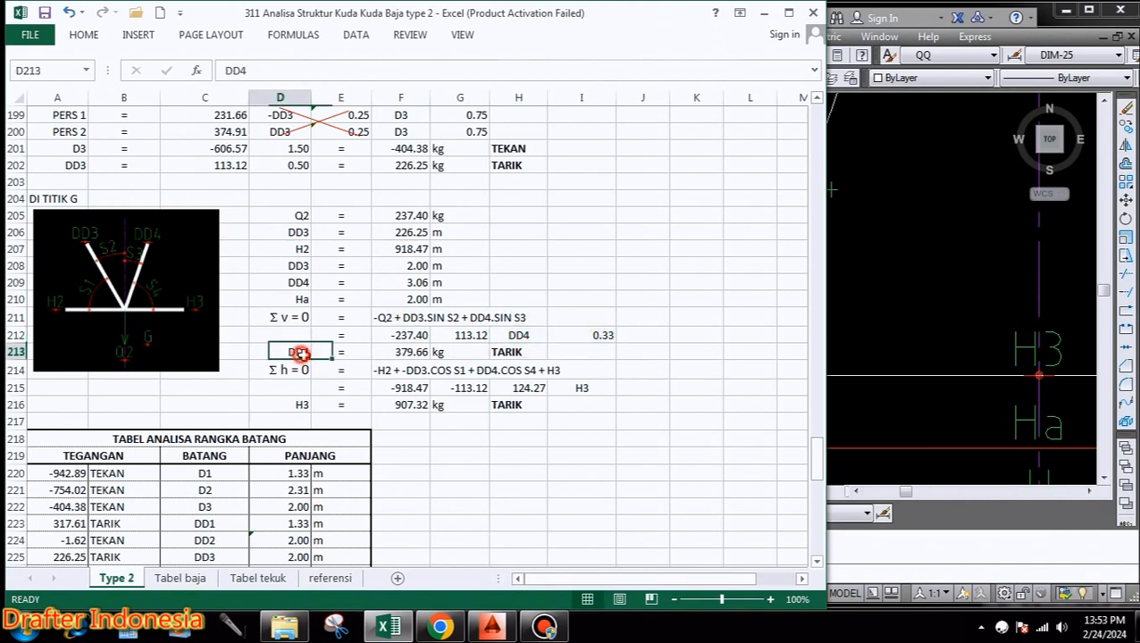
left_click(343, 352)
left_click(402, 352)
left_click(457, 353)
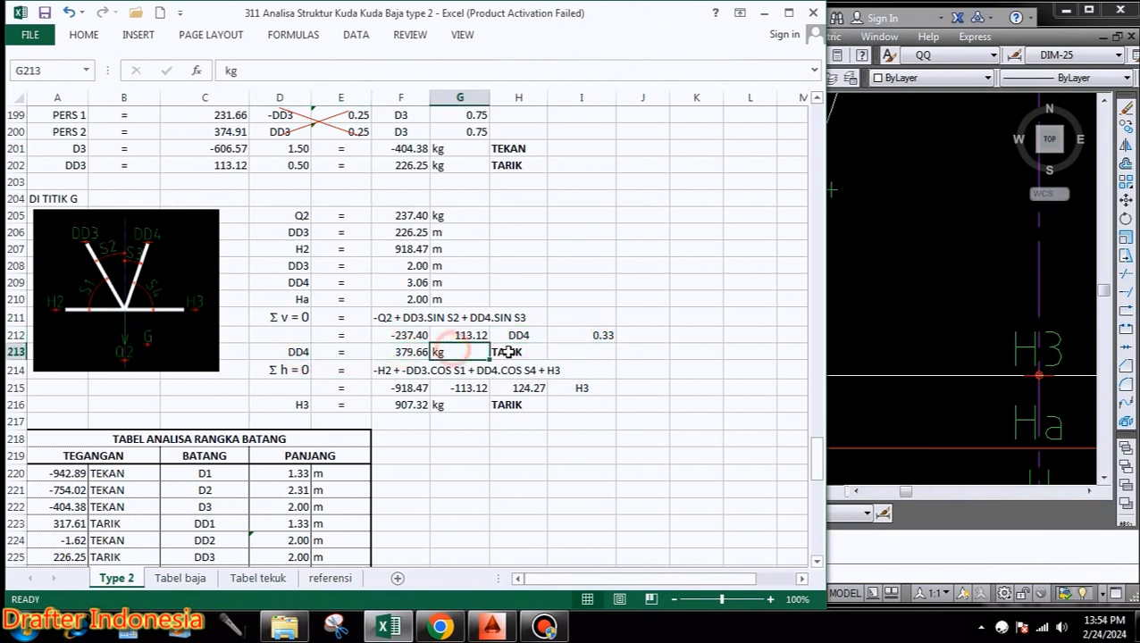
left_click(511, 353)
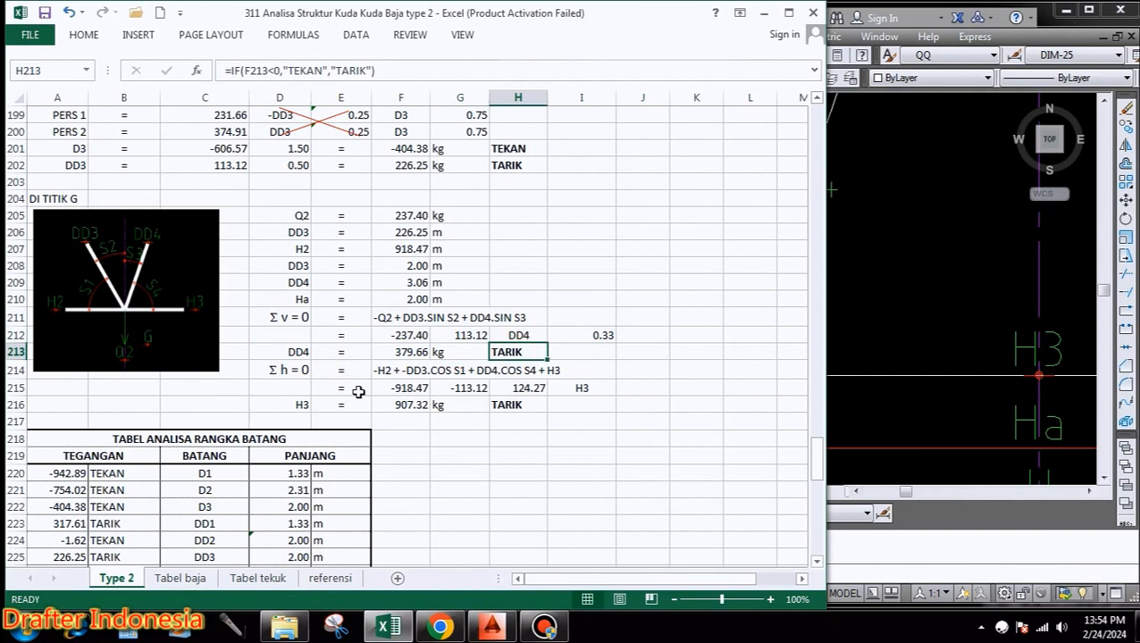
Examine joint G's horizontal equilibrium equation and the formulas of its terms in rows 214 and 215.
left_click(294, 373)
left_click(340, 375)
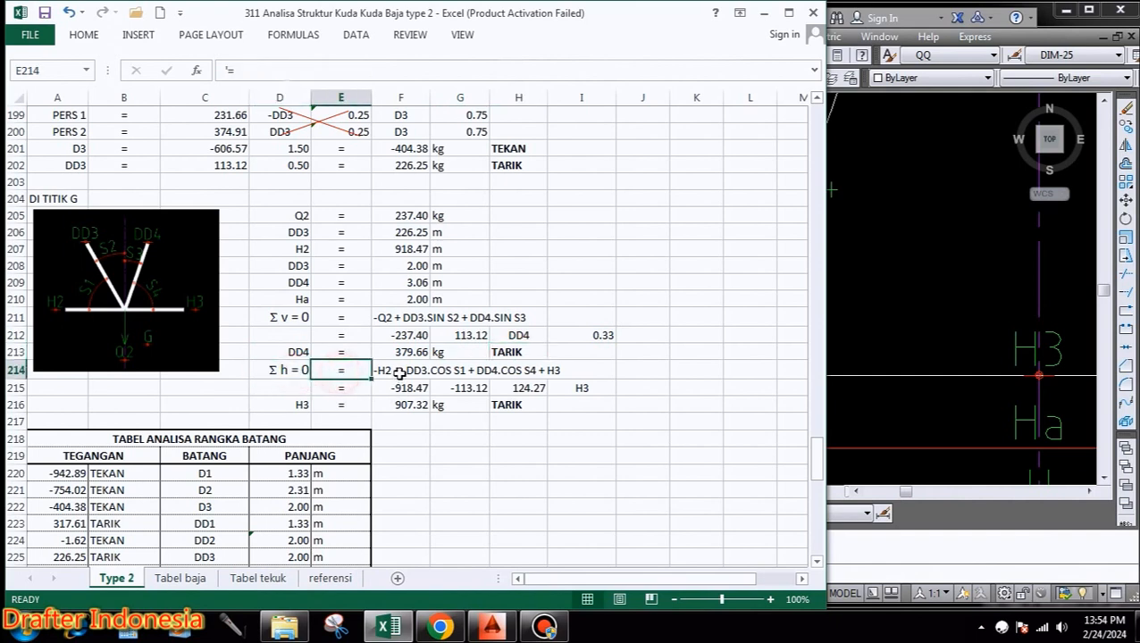
left_click(397, 369)
left_click(411, 387)
left_click(473, 389)
left_click(516, 388)
left_click(576, 389)
Examine the member H3 force calculation and its tension or compression label in row 216.
left_click(302, 405)
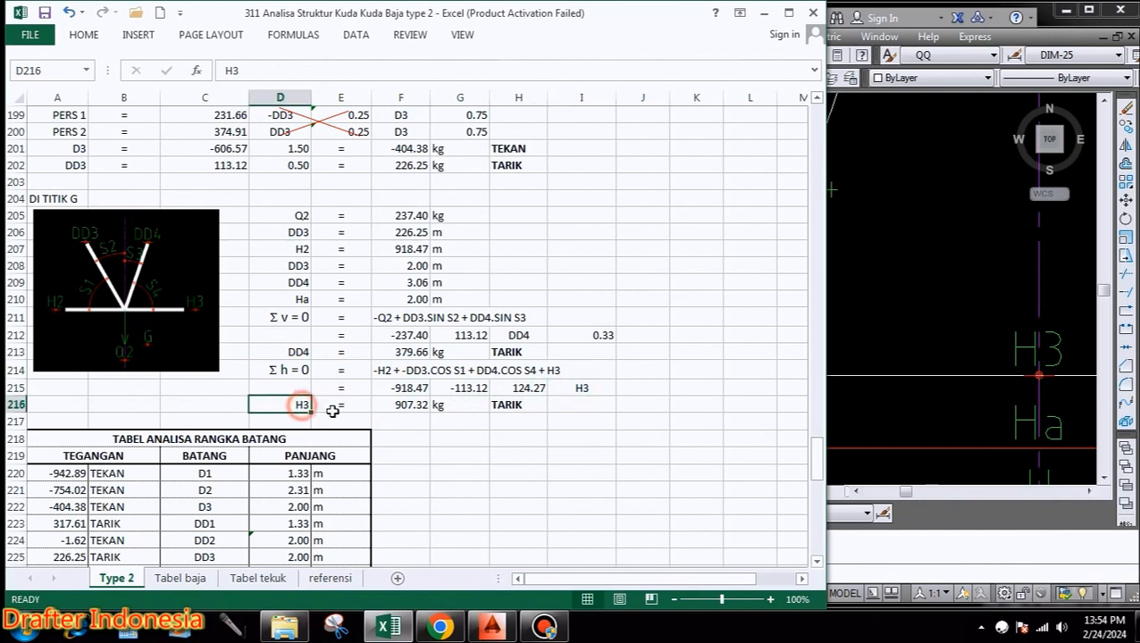
left_click(338, 406)
left_click(407, 405)
left_click(462, 405)
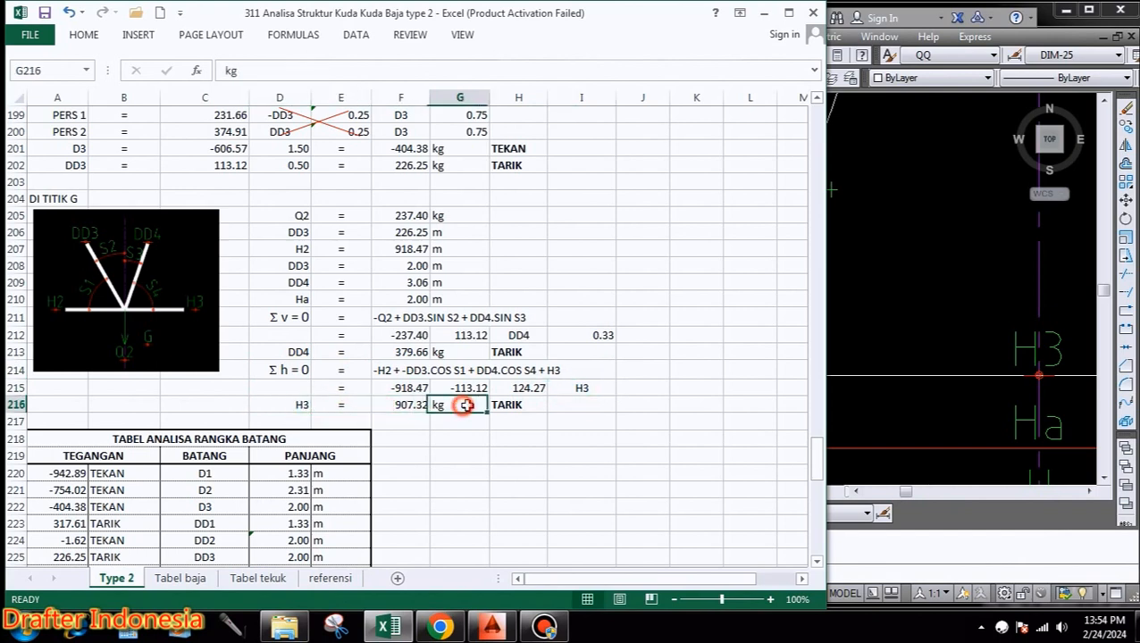
left_click(522, 405)
Examine the column headings and the member D1 entry in the TABEL ANALISA RANGKA BATANG summary table.
scroll(536, 297, "down", 3)
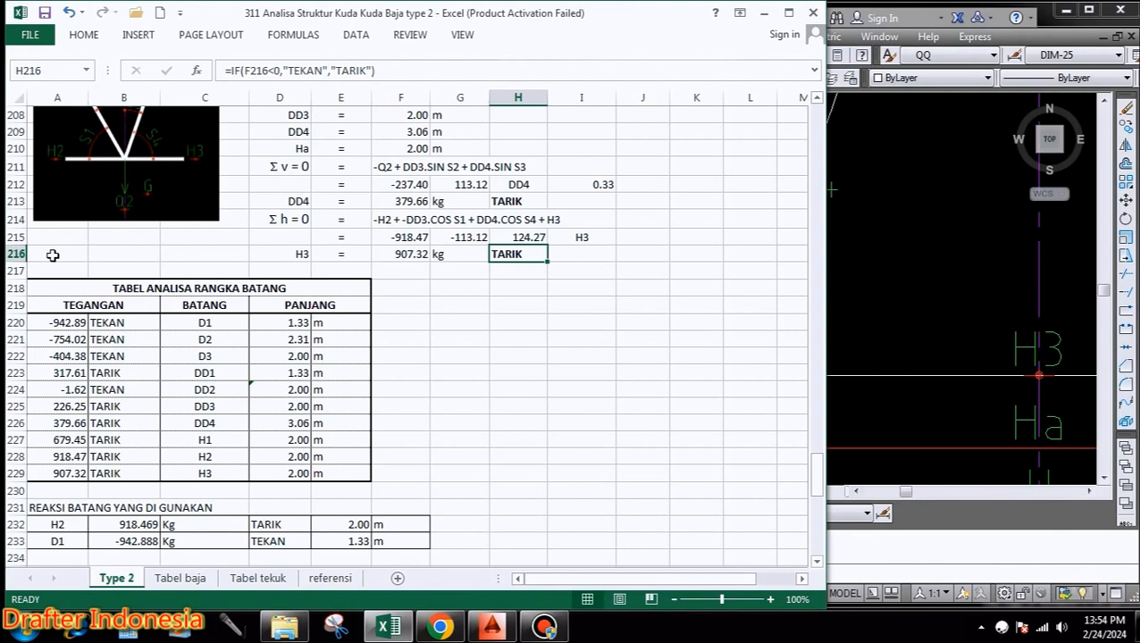
left_click(105, 303)
left_click(227, 303)
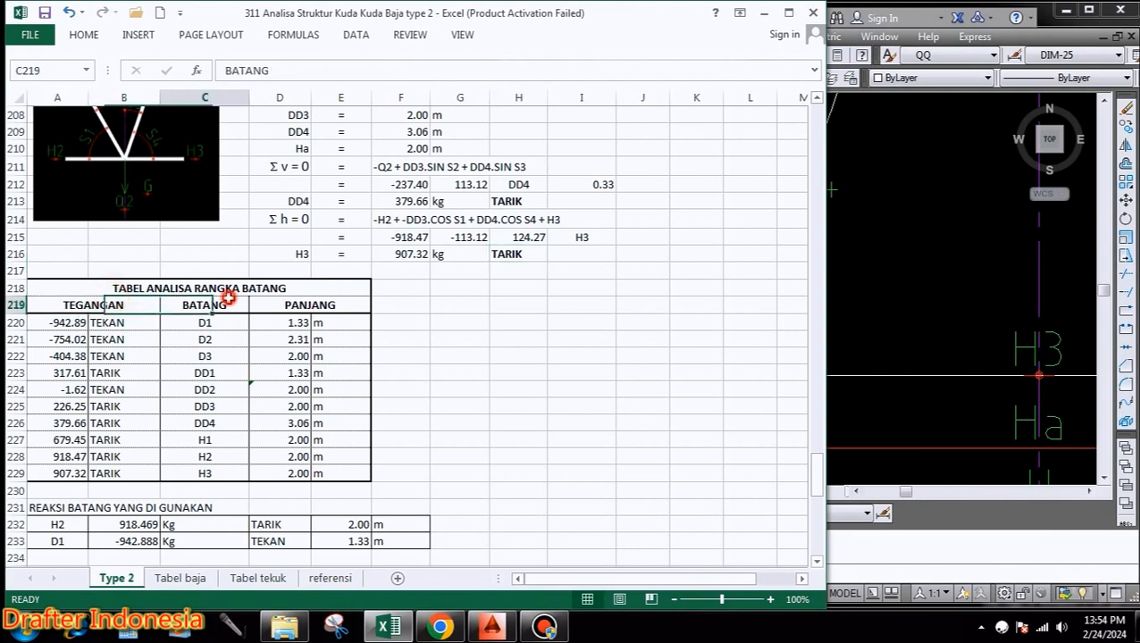
left_click(308, 303)
left_click(79, 324)
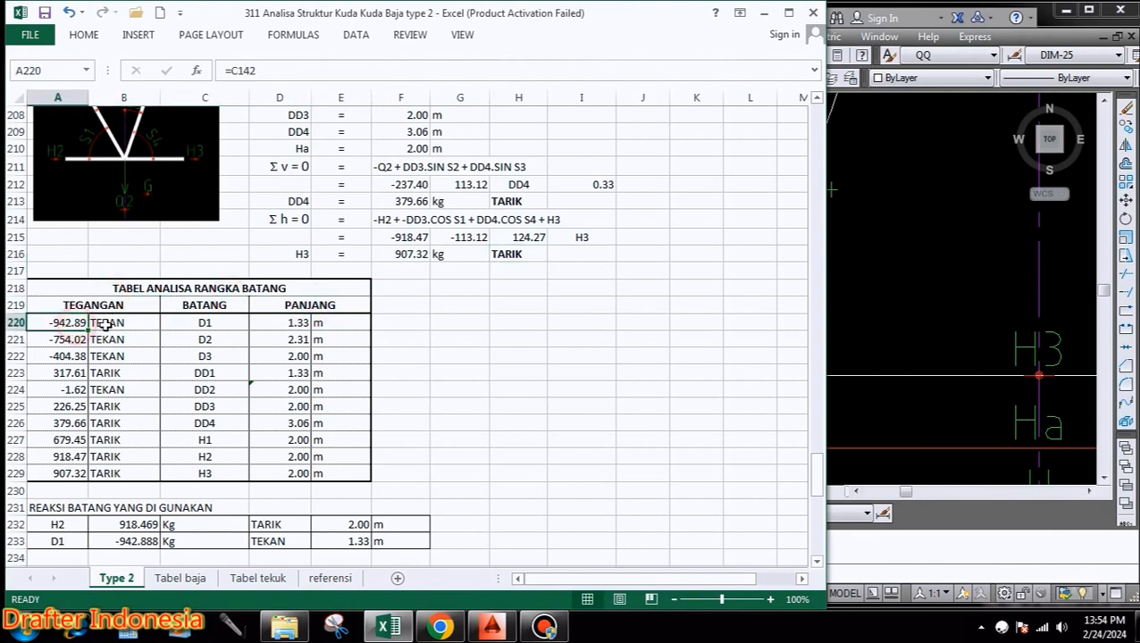
left_click(111, 324)
left_click(204, 320)
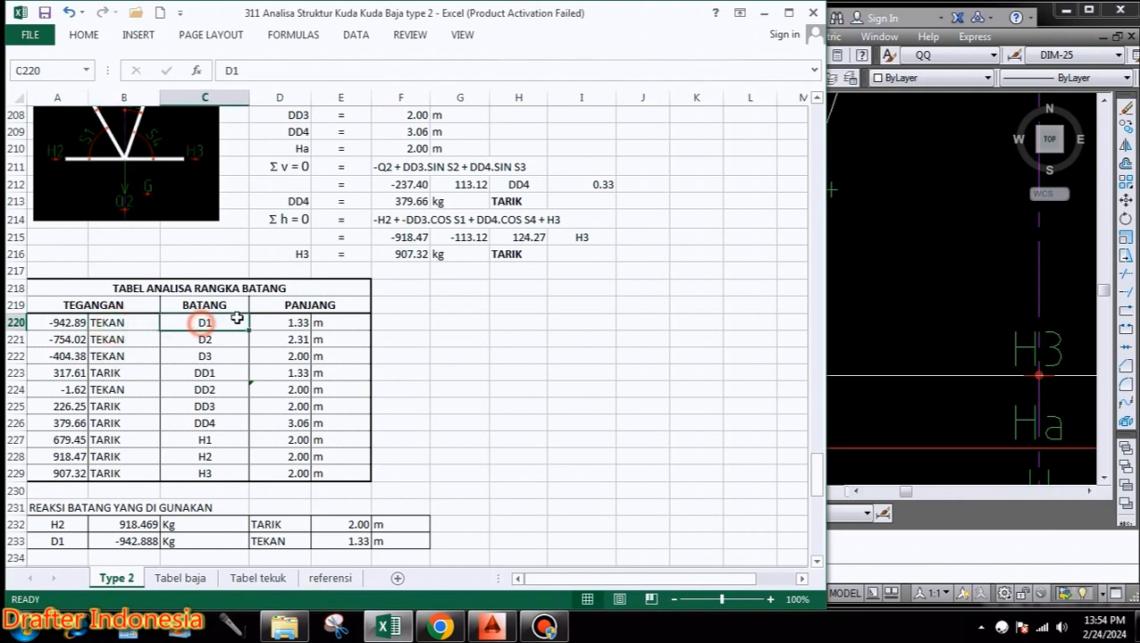
left_click(290, 322)
left_click(328, 324)
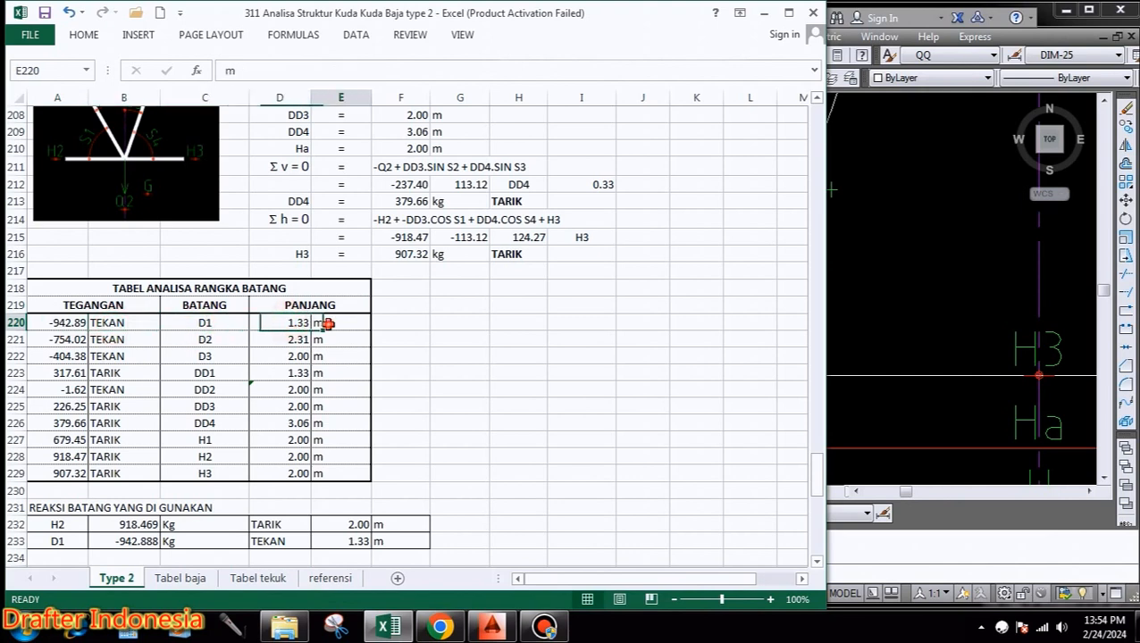
Examine the force, label and length entries of members D2 and D3 in the truss member summary table.
left_click(73, 341)
left_click(120, 339)
left_click(179, 340)
left_click(275, 340)
left_click(324, 338)
left_click(72, 356)
left_click(124, 355)
left_click(190, 353)
left_click(275, 355)
left_click(325, 355)
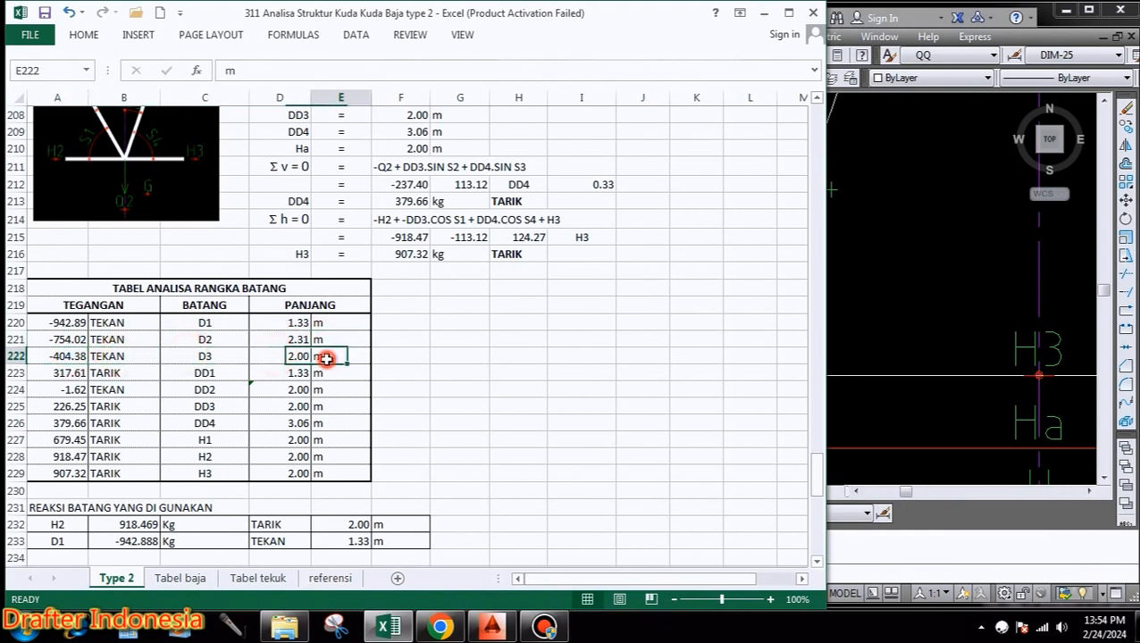
Examine the force, label and length entries of members DD1 and DD2 in the summary table.
left_click(70, 374)
left_click(123, 372)
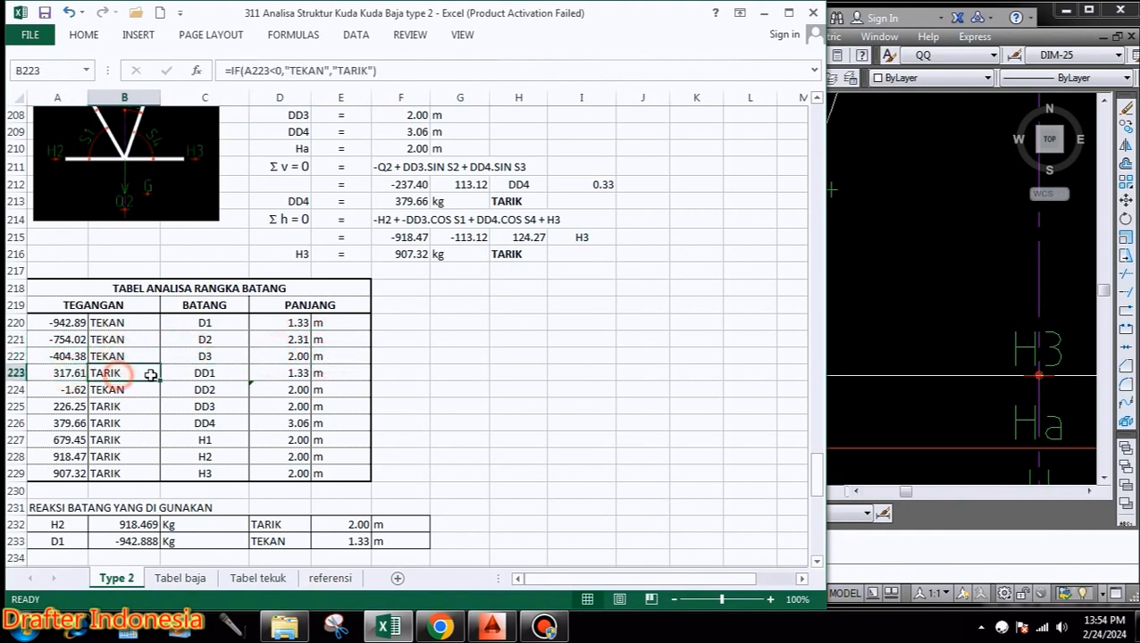
left_click(205, 373)
left_click(277, 373)
left_click(333, 374)
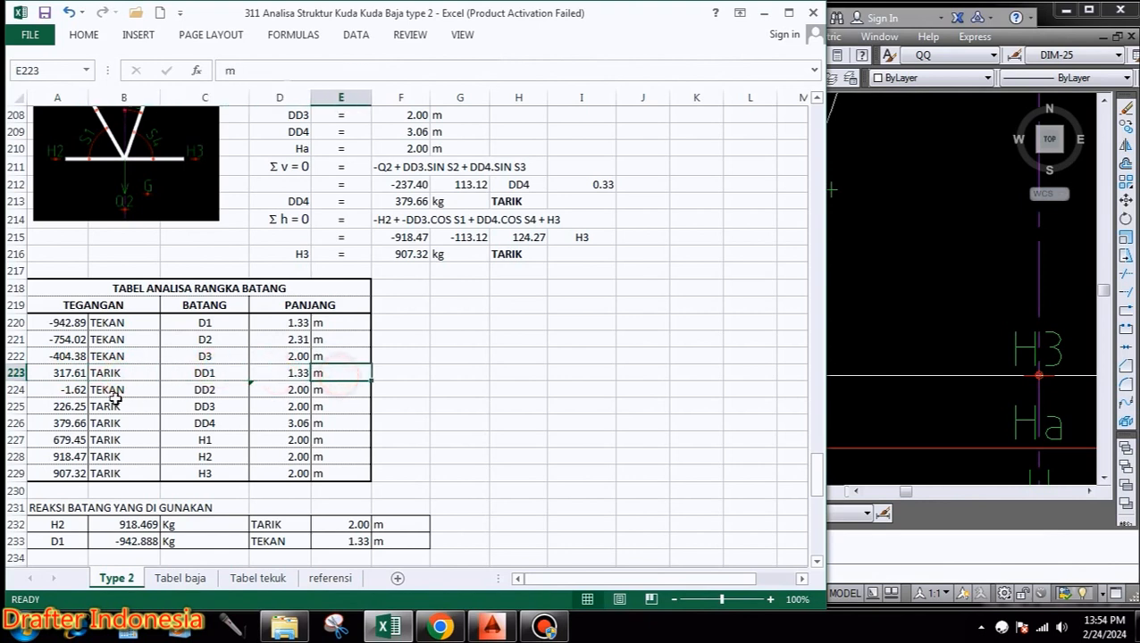
left_click(72, 391)
left_click(119, 389)
left_click(210, 390)
left_click(286, 390)
left_click(320, 390)
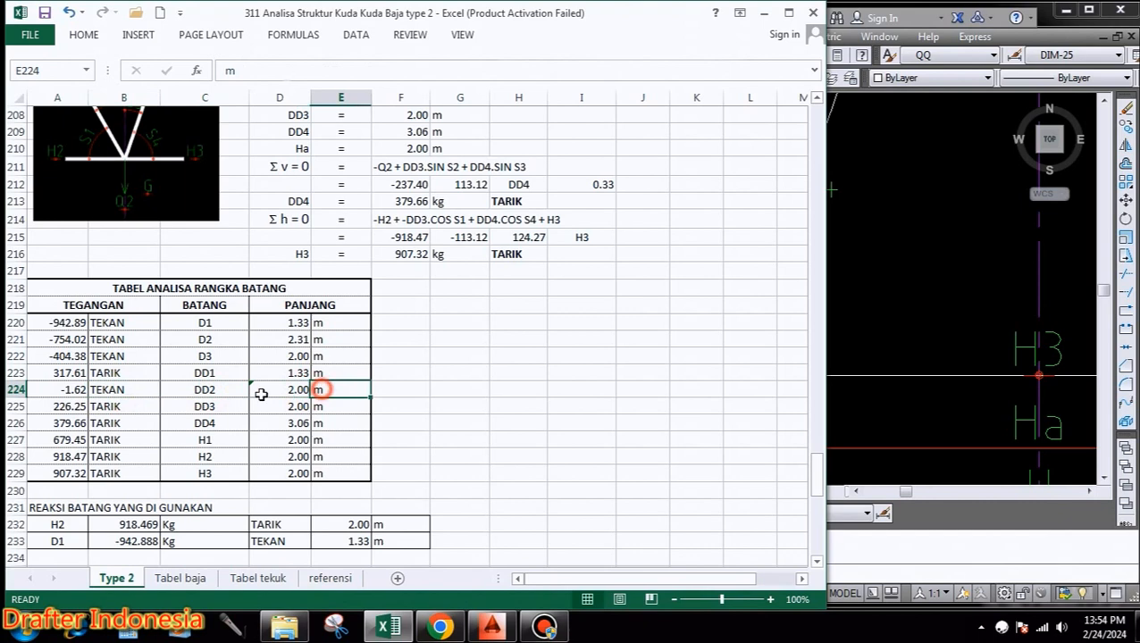
Examine the force, label and length entries of members DD3 and DD4 in the summary table.
left_click(68, 406)
left_click(109, 406)
left_click(189, 405)
left_click(277, 408)
left_click(327, 407)
left_click(76, 425)
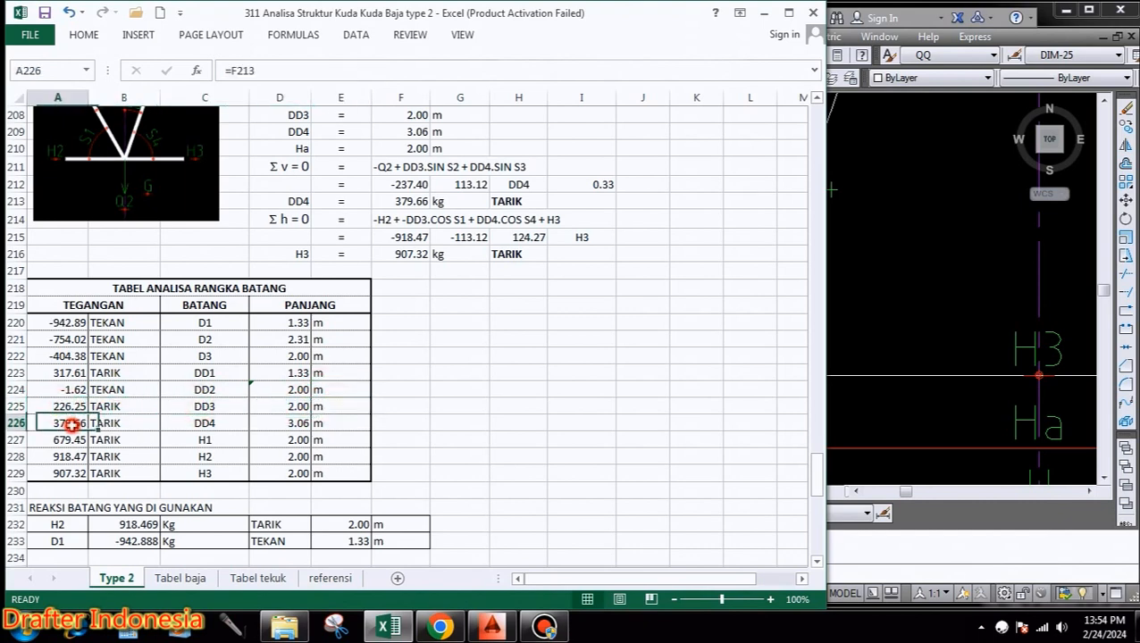
left_click(119, 423)
left_click(192, 426)
left_click(272, 423)
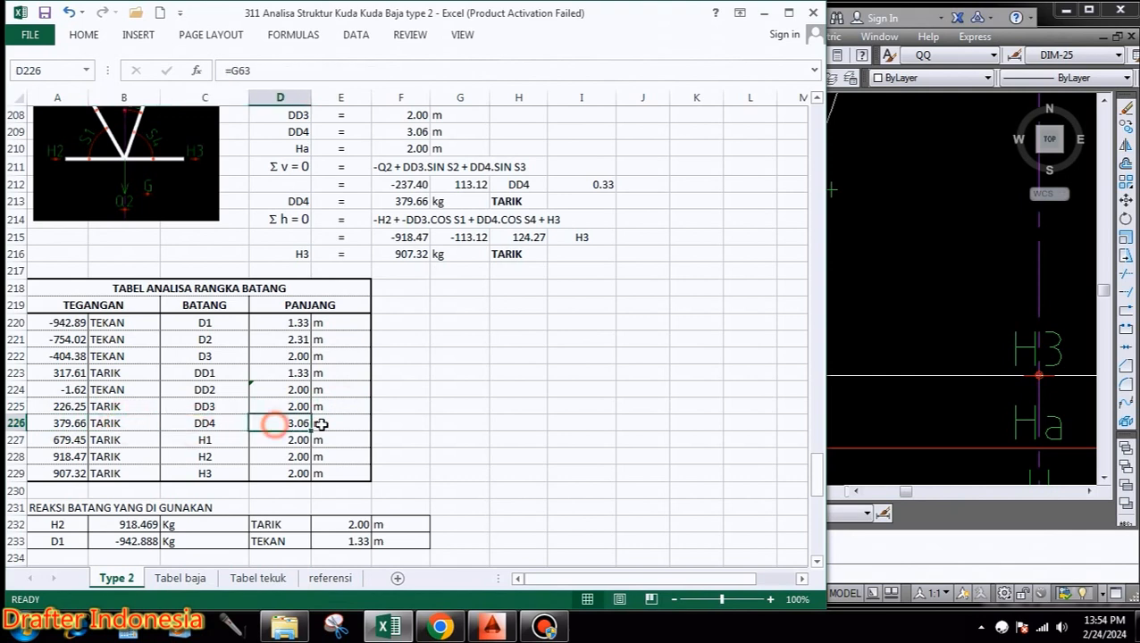
left_click(329, 423)
Examine the force, label and length entries of members H1 and H2 in the summary table.
left_click(56, 441)
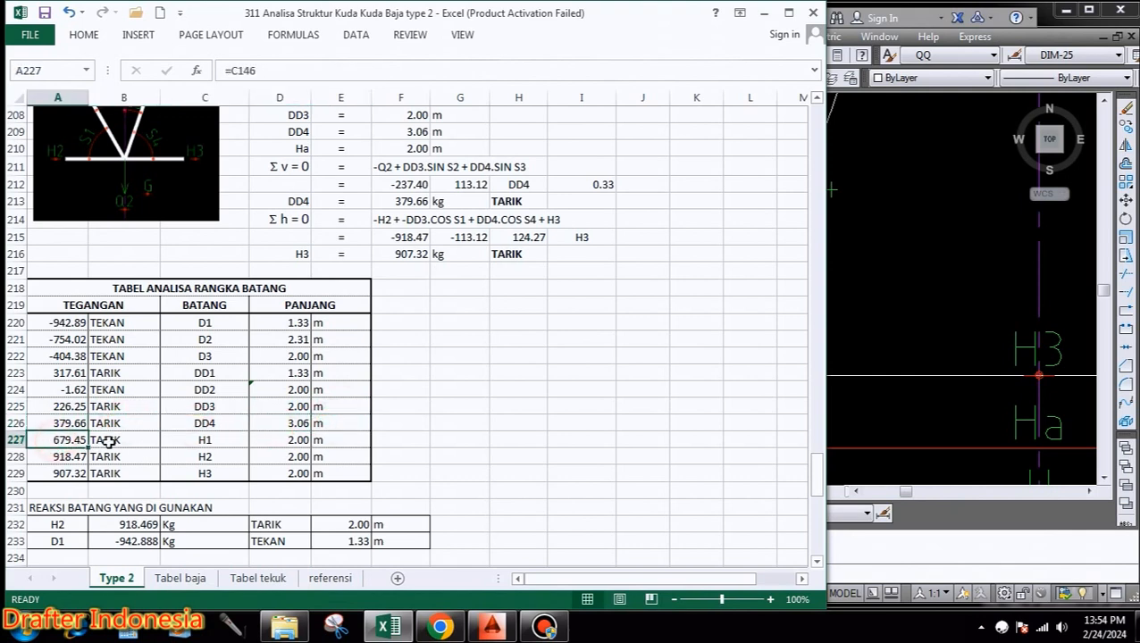
left_click(107, 440)
left_click(204, 438)
left_click(287, 440)
left_click(335, 439)
left_click(67, 458)
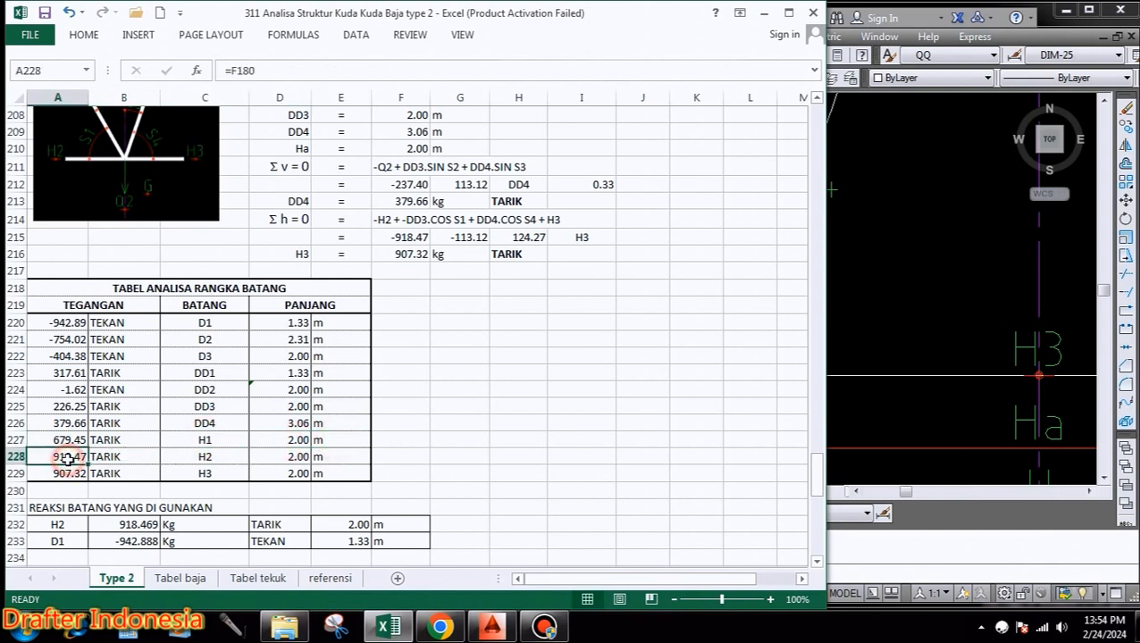
left_click(103, 457)
left_click(213, 456)
left_click(288, 457)
left_click(342, 458)
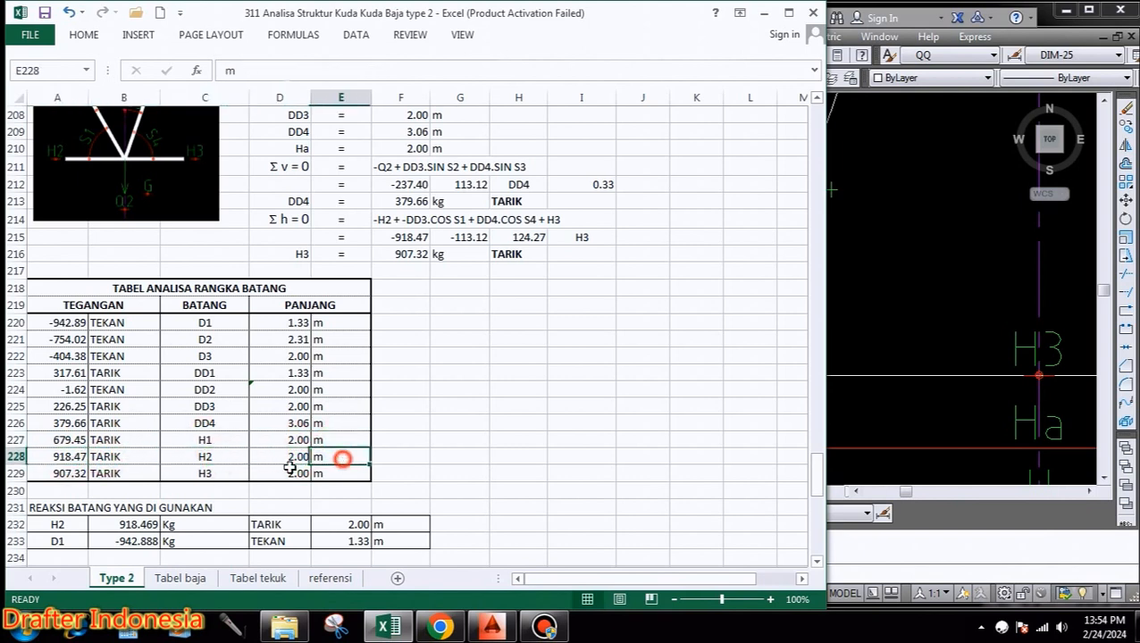
Examine the force, label and length entries of member H3 in the last row of the summary table.
left_click(60, 474)
left_click(114, 473)
left_click(204, 473)
left_click(286, 475)
left_click(323, 473)
Examine the member, reaction, force type and length entries of the tension member in the governing reactions table.
scroll(406, 338, "down", 3)
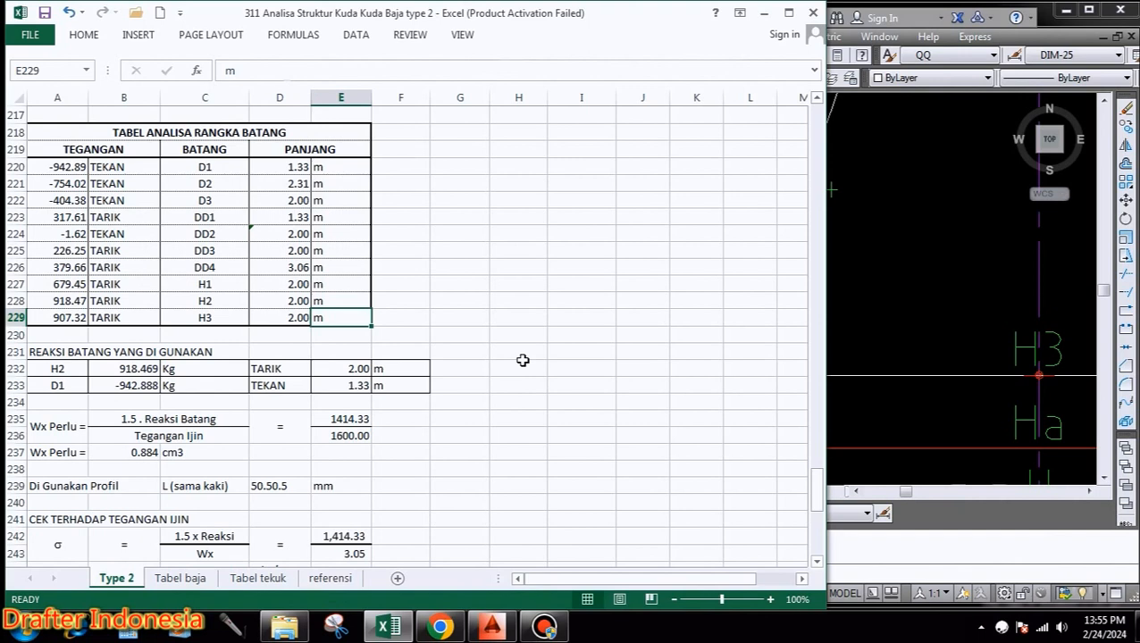
left_click(57, 368)
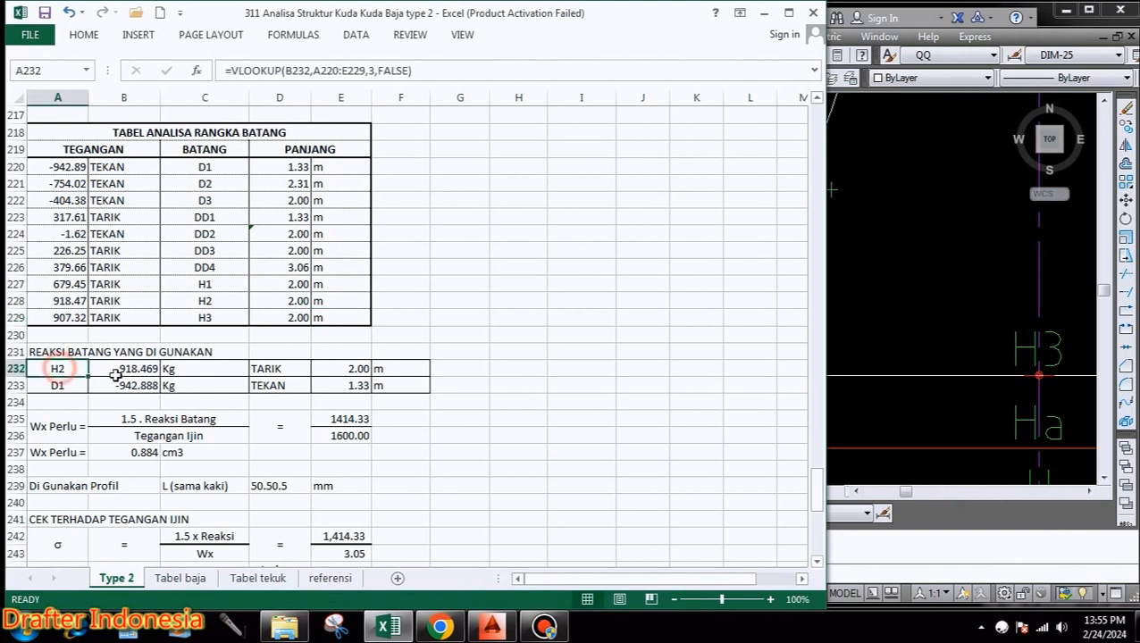
left_click(131, 368)
left_click(174, 367)
left_click(268, 368)
left_click(324, 369)
left_click(393, 368)
Examine the member, reaction, force type and length entries of the compression member in the governing reactions table.
left_click(69, 387)
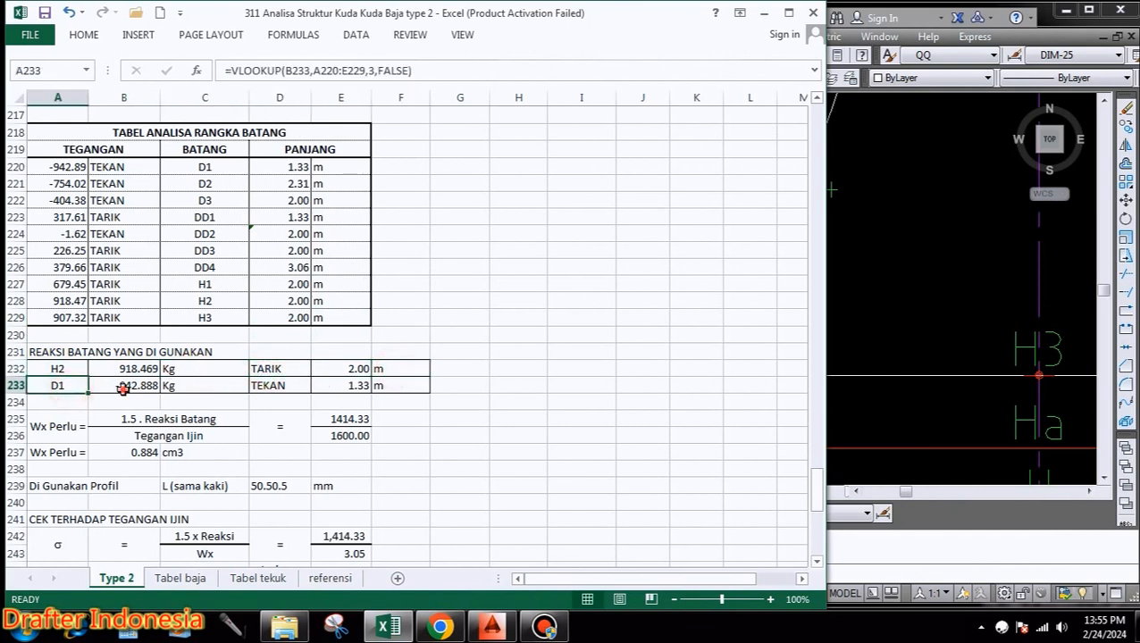
left_click(125, 387)
left_click(192, 388)
left_click(266, 386)
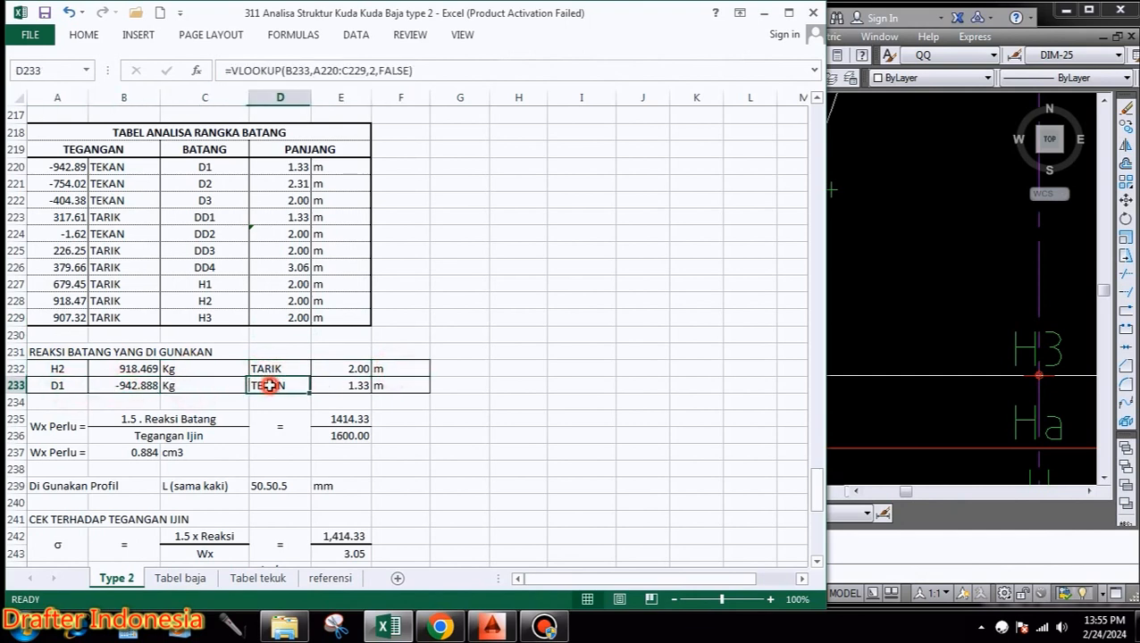
left_click(351, 386)
left_click(400, 384)
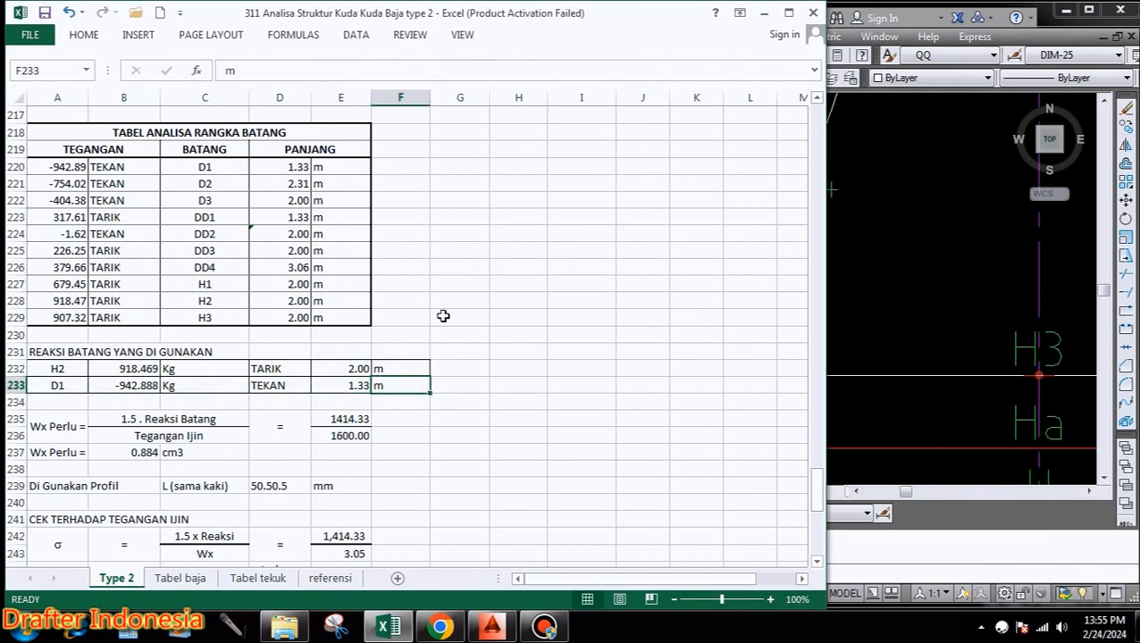
Examine the required section modulus (Wx Perlu) calculation, from its formula terms to its result and unit.
scroll(457, 263, "up", 4)
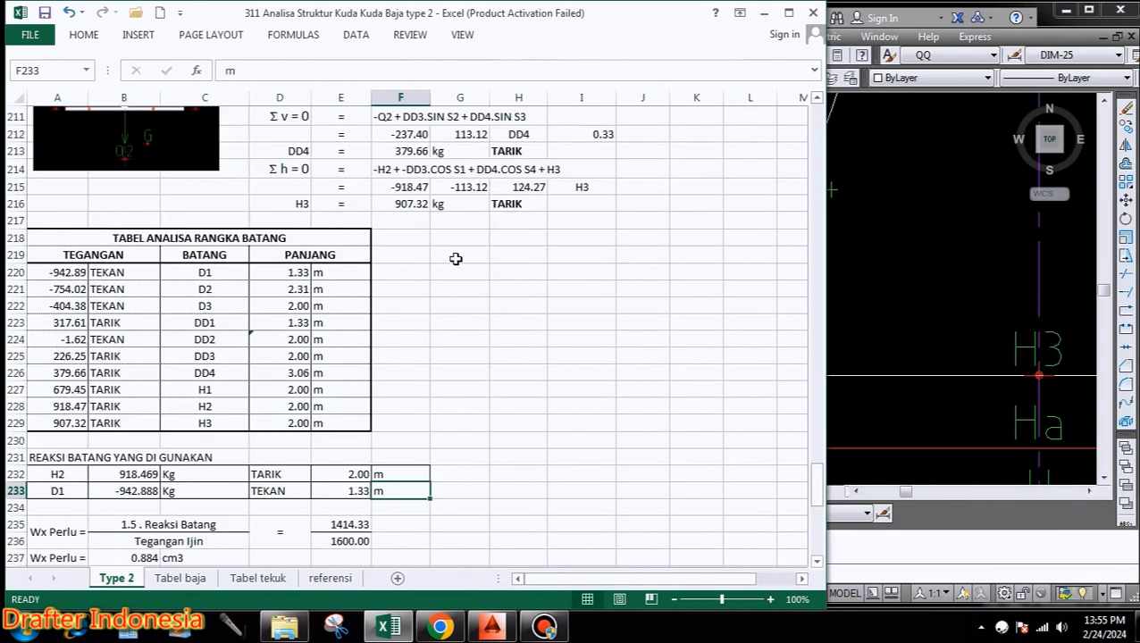
scroll(456, 263, "down", 5)
scroll(456, 265, "down", 2)
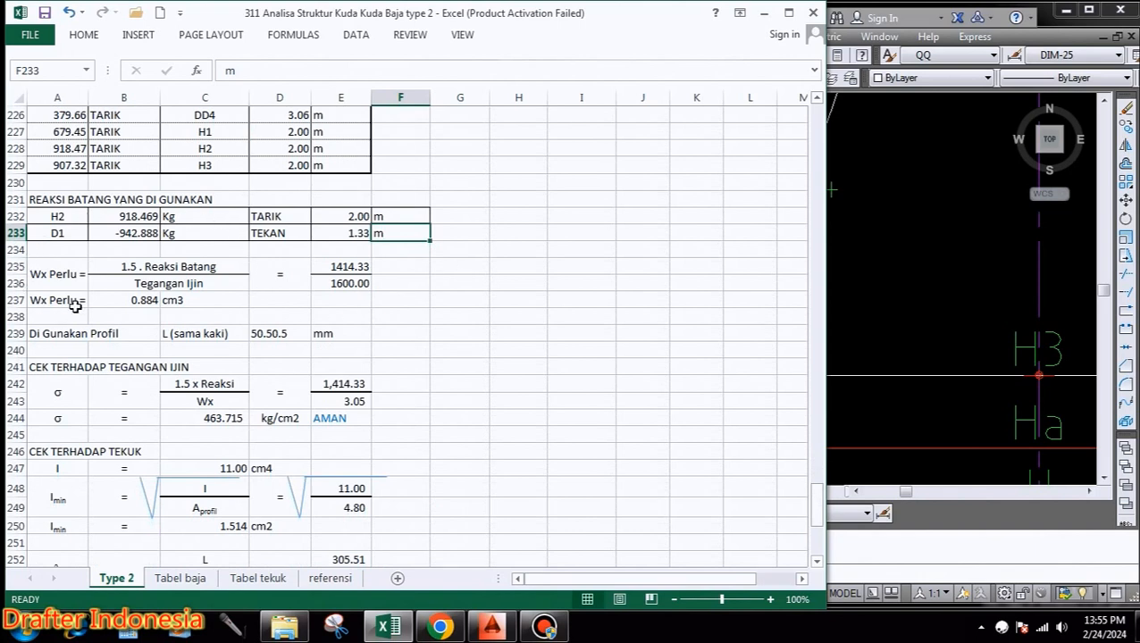
left_click(171, 266)
left_click(173, 283)
left_click(361, 267)
left_click(365, 282)
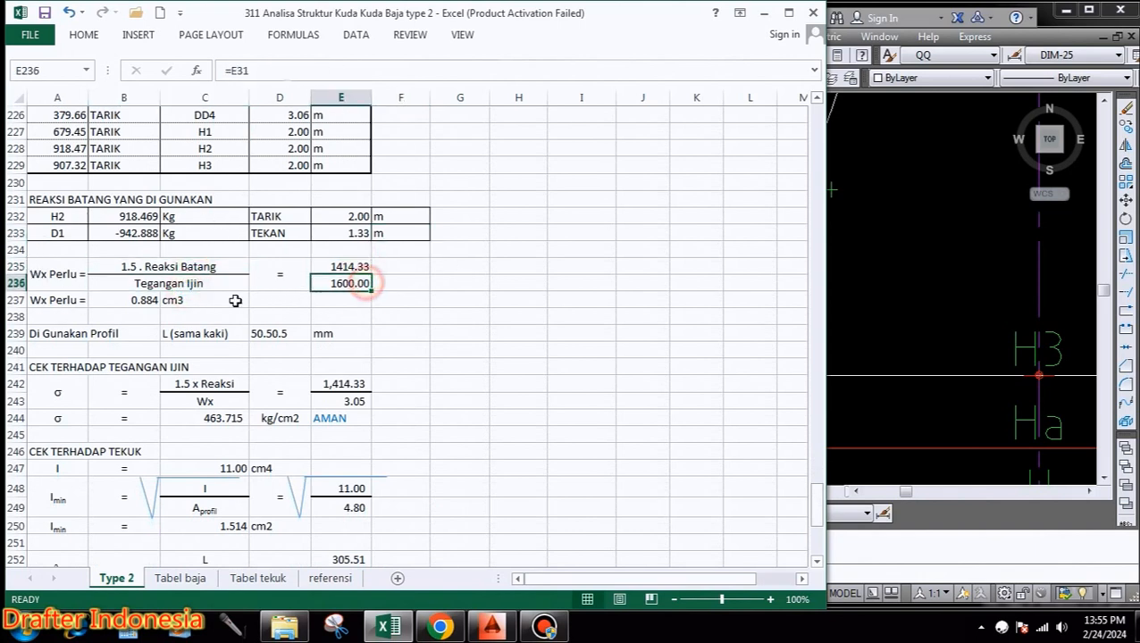
left_click(143, 300)
left_click(185, 300)
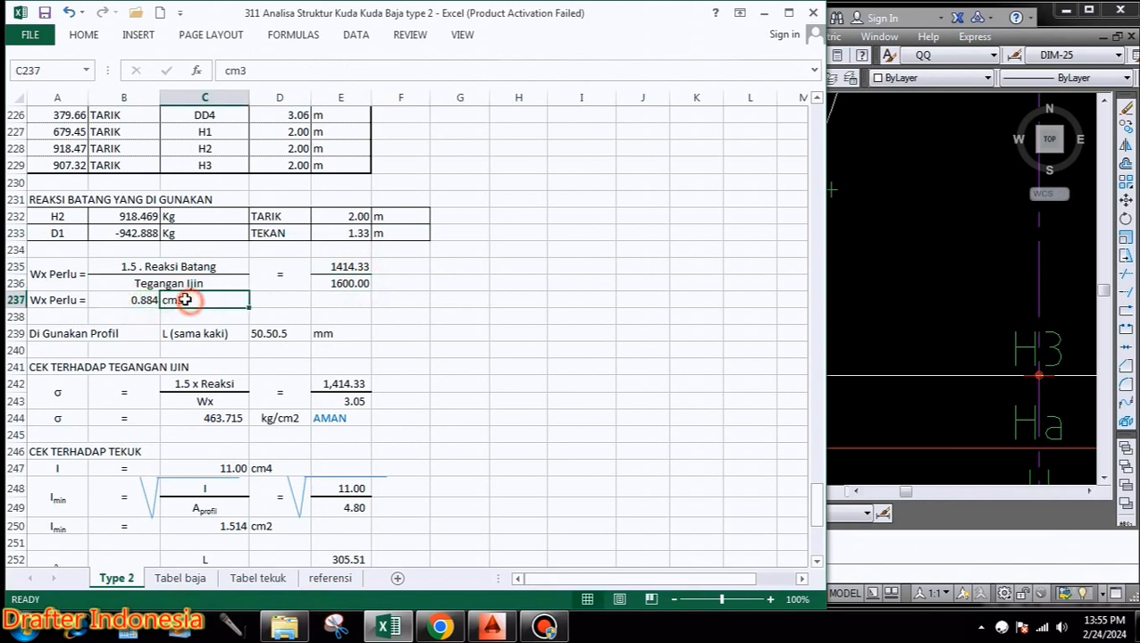
Examine the profile type, size and unit entries in the Di Gunakan Profil row.
left_click(57, 337)
left_click(190, 333)
left_click(268, 333)
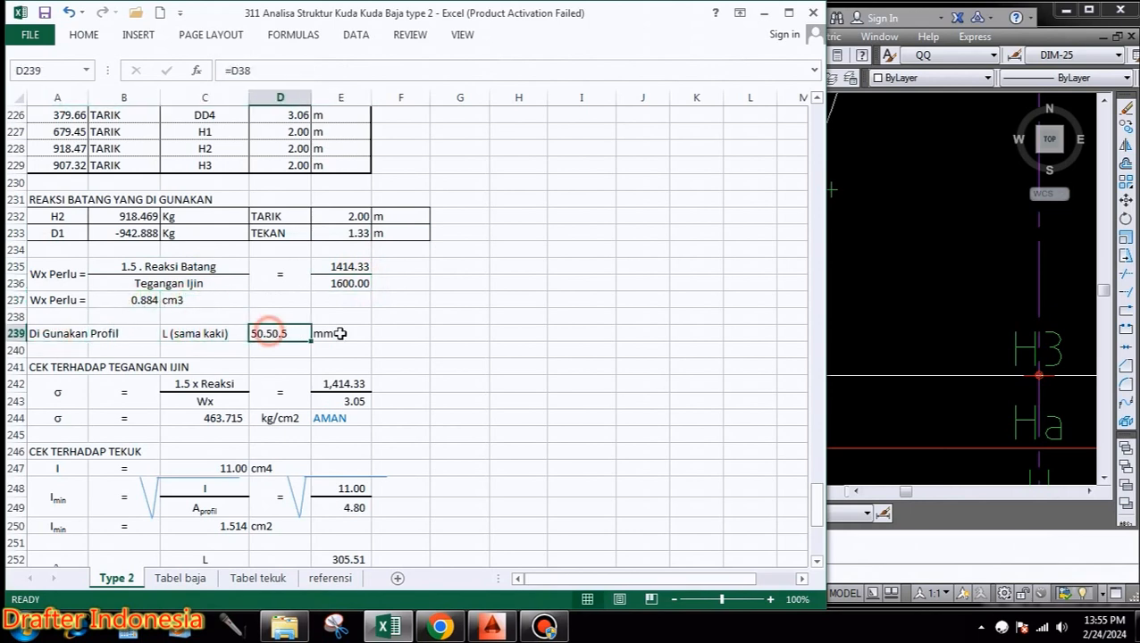
left_click(340, 332)
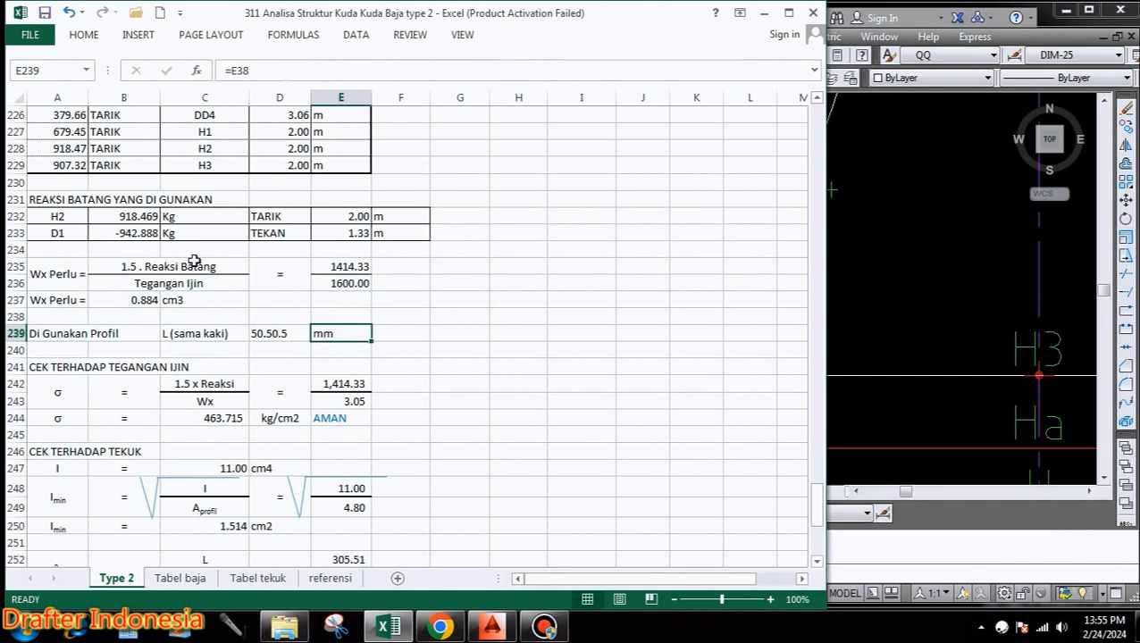
Examine the allowable stress check's formula terms and the values for 1.5 x Reaksi and Wx.
scroll(219, 266, "down", 1)
left_click(46, 312)
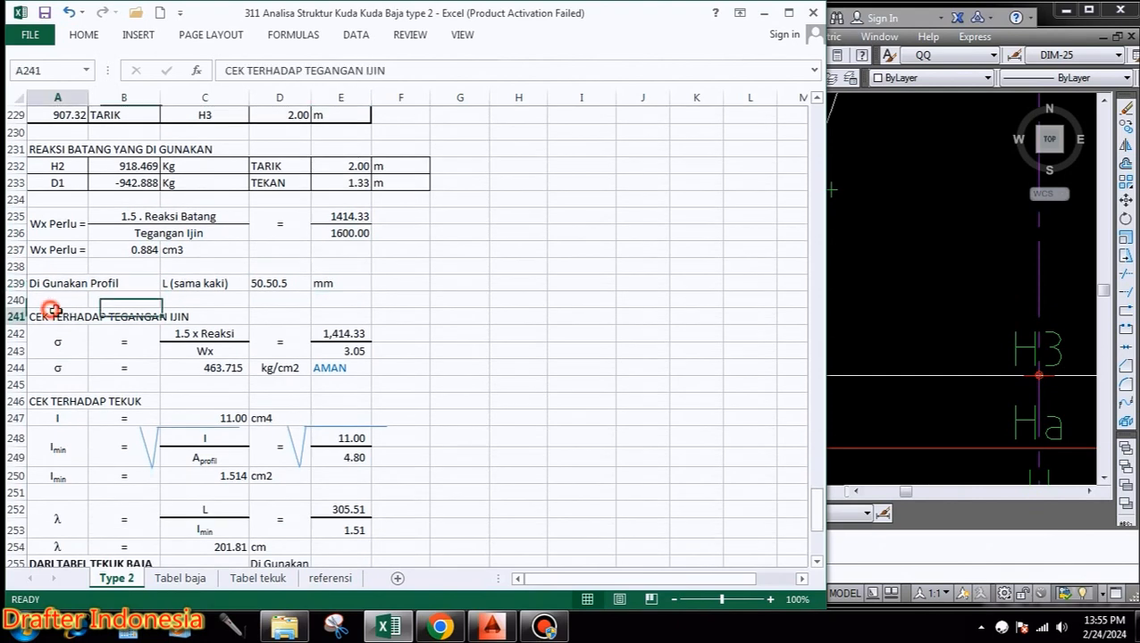
left_click(58, 342)
left_click(205, 334)
left_click(211, 350)
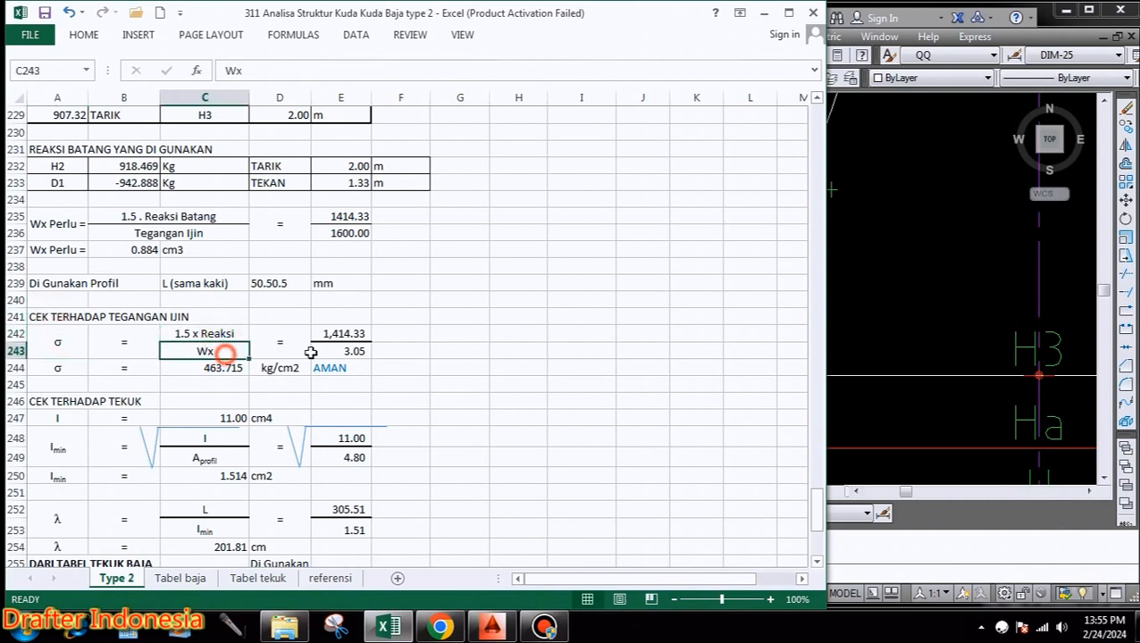
left_click(348, 337)
left_click(356, 353)
Examine the resulting stress, its unit and the safety verdict formula of the allowable stress check.
left_click(57, 368)
left_click(211, 368)
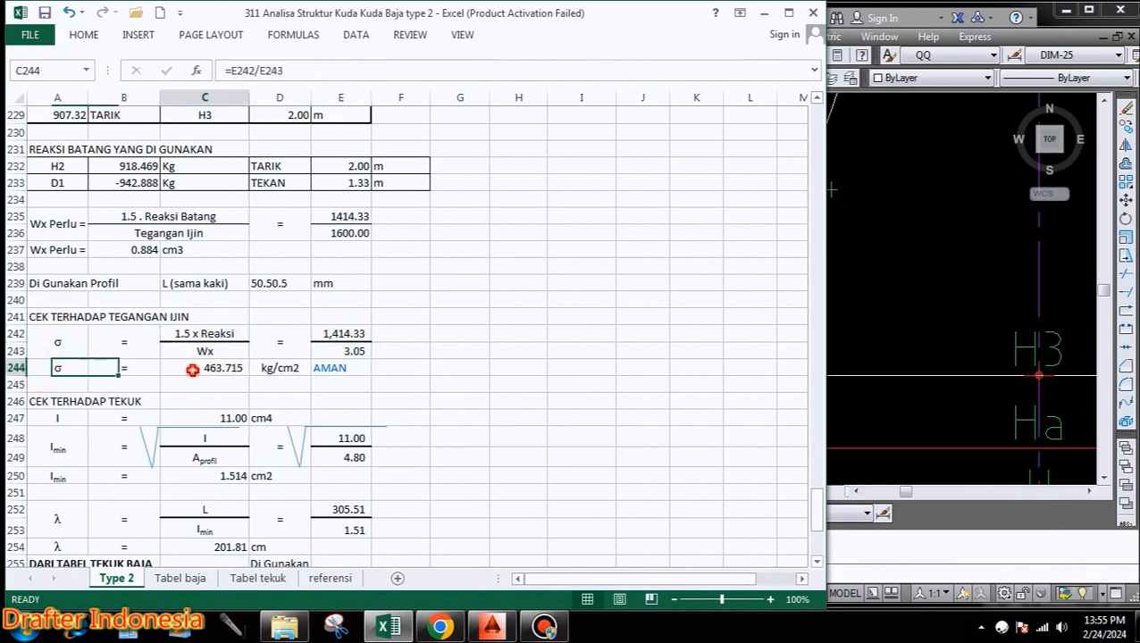
left_click(277, 384)
left_click(295, 368)
left_click(340, 368)
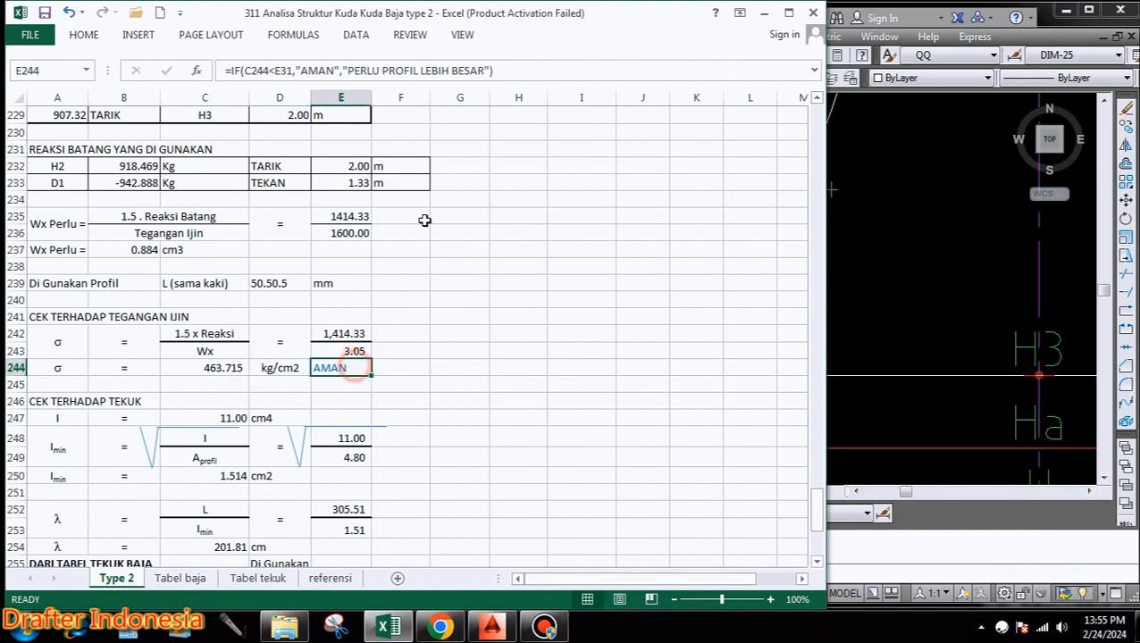
Examine the moment of inertia entry under the buckling check heading CEK TERHADAP TEKUK.
scroll(223, 313, "down", 3)
left_click(101, 248)
left_click(61, 266)
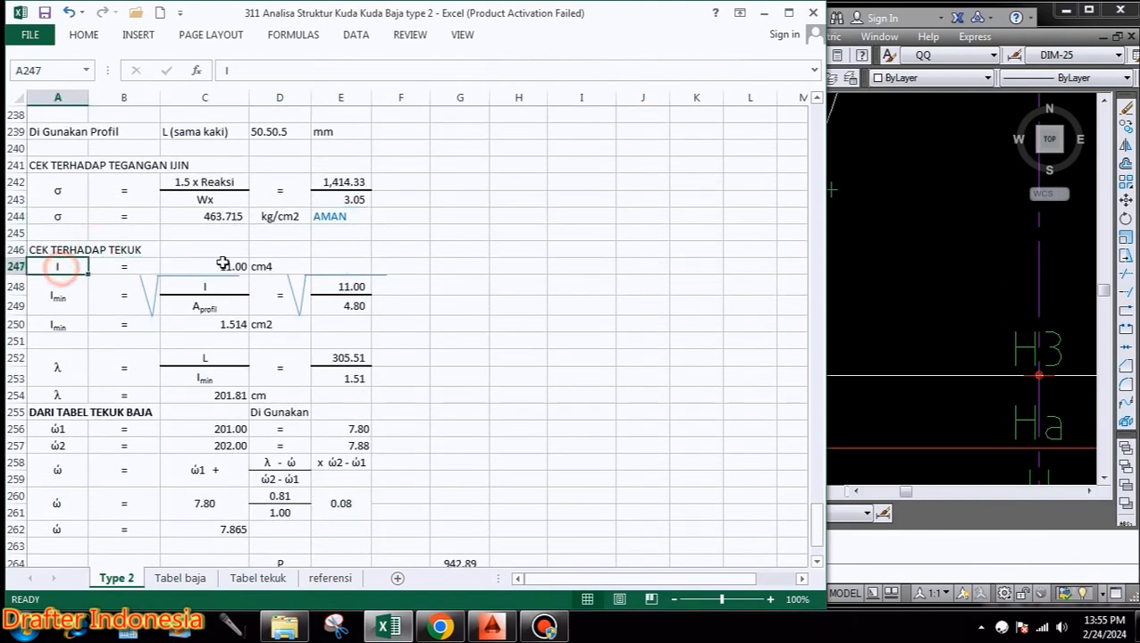
left_click(228, 266)
Examine the Imin calculation in the buckling check, including its formula terms, input values, result and unit.
left_click(59, 301)
left_click(204, 288)
left_click(196, 305)
left_click(351, 287)
left_click(348, 305)
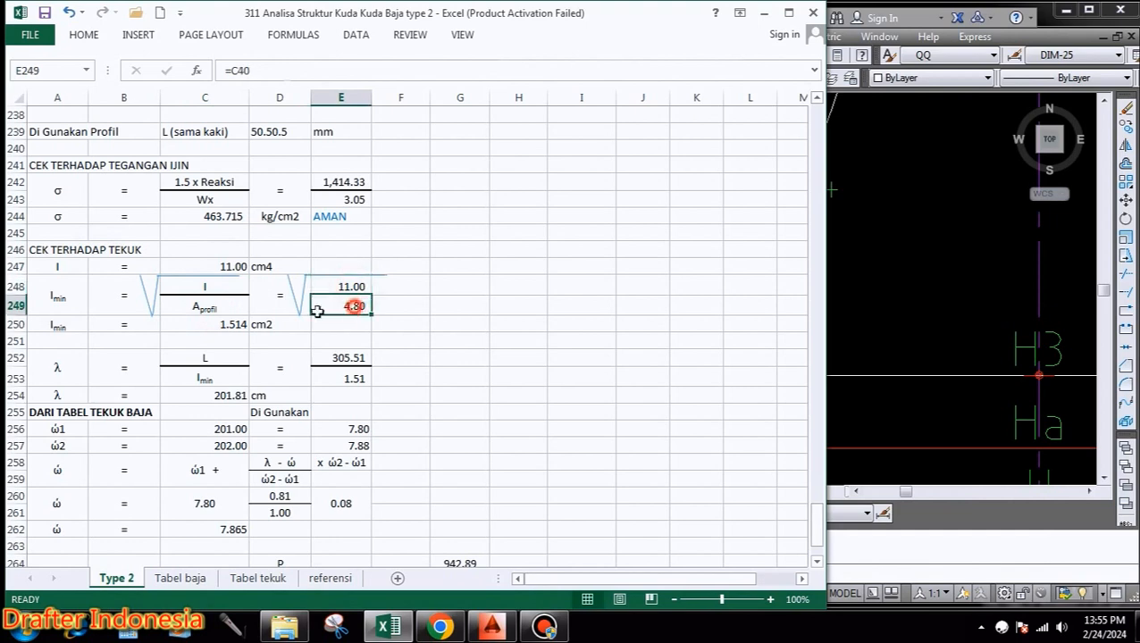
left_click(59, 323)
left_click(217, 324)
left_click(273, 327)
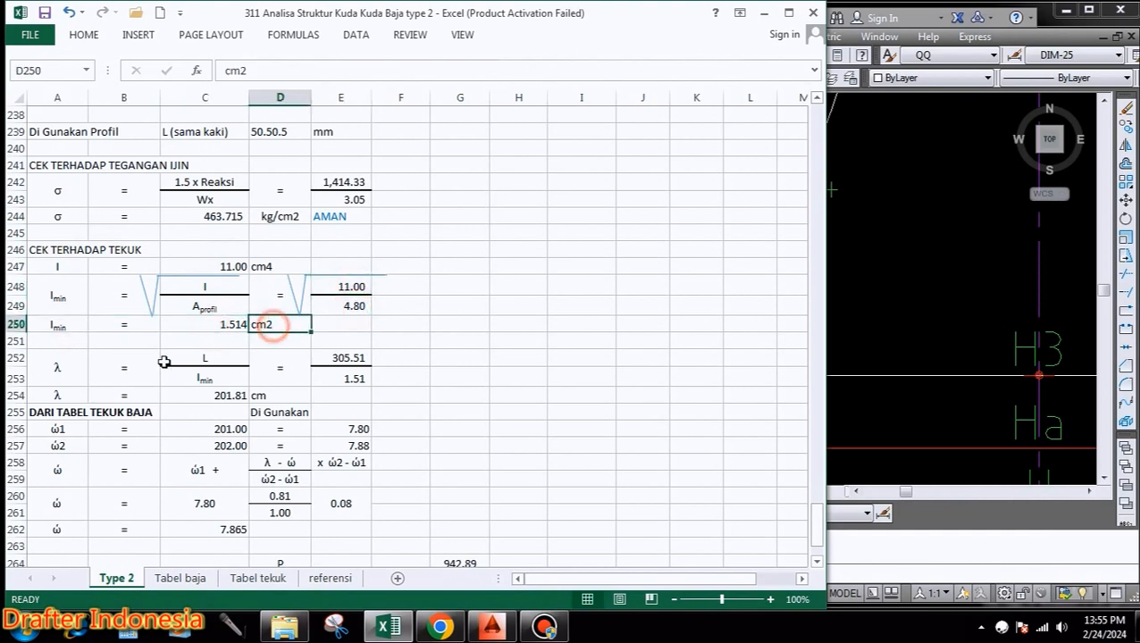
Examine the slenderness λ calculation, including the L and Imin terms, their values, the result and its unit.
left_click(57, 366)
left_click(209, 358)
left_click(205, 376)
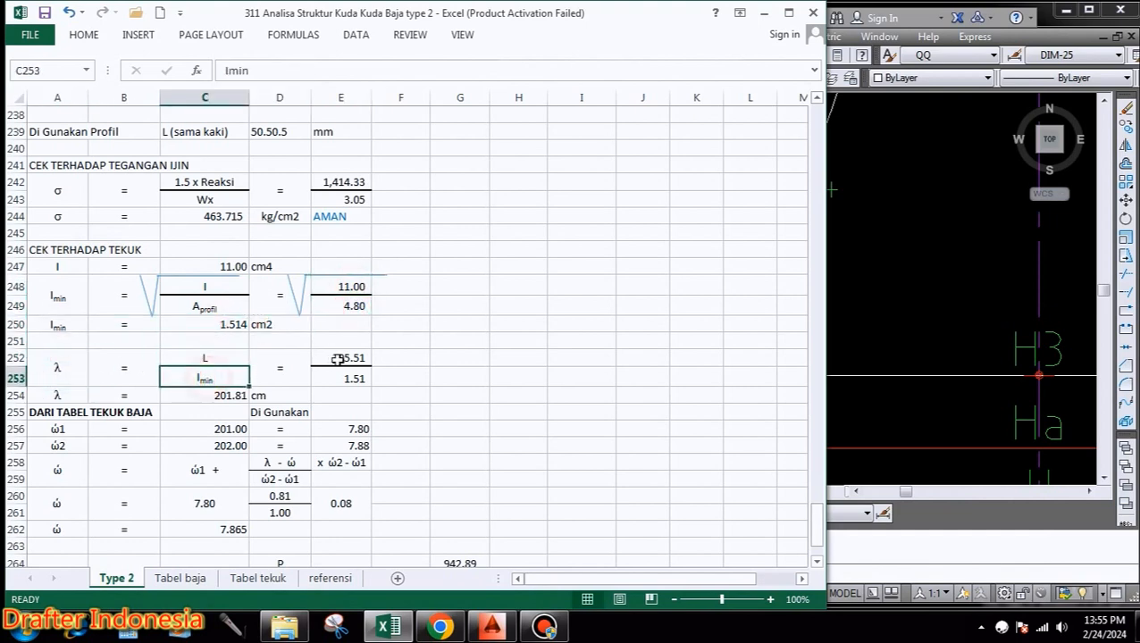
left_click(353, 357)
left_click(353, 378)
scroll(409, 306, "down", 2)
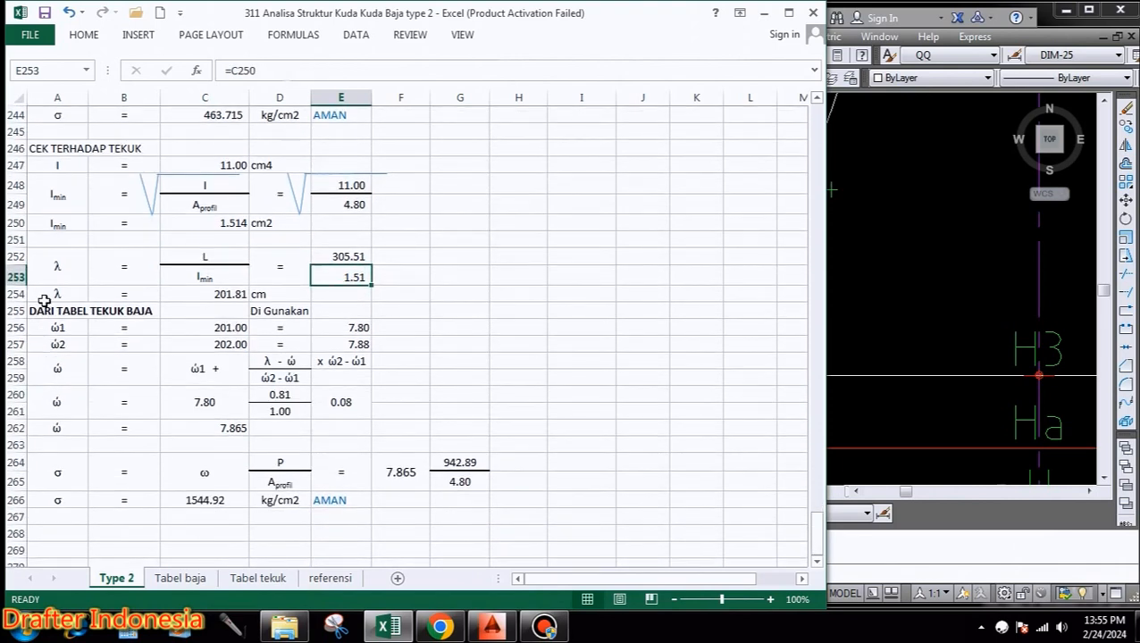
left_click(51, 296)
left_click(126, 296)
left_click(223, 294)
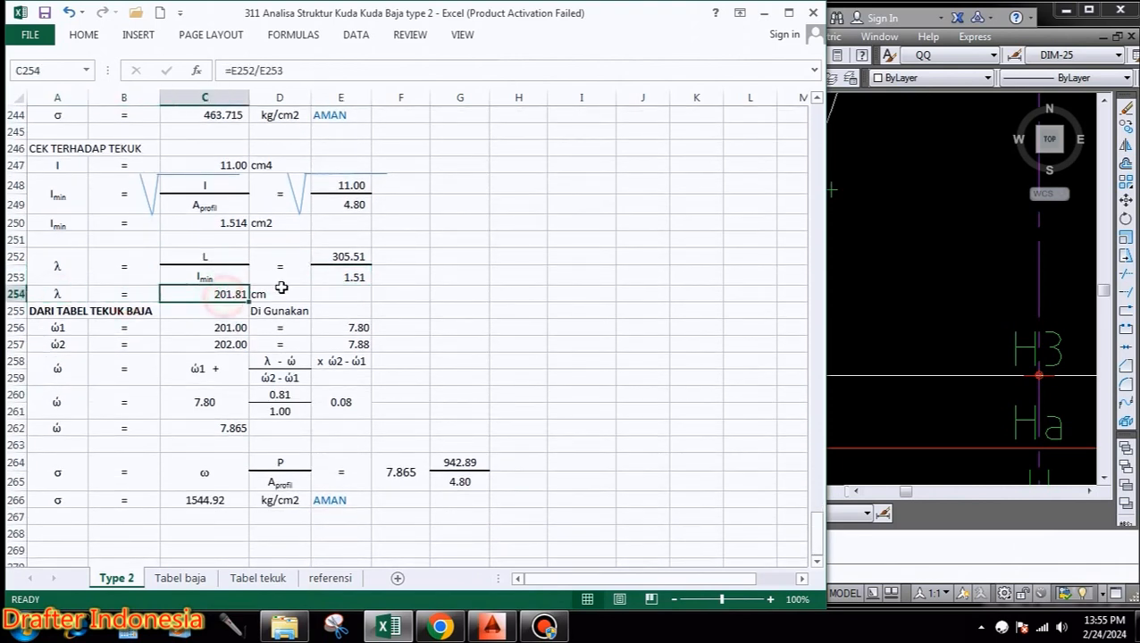
left_click(272, 294)
Examine the ώ1 slenderness and factor entries under the DARI TABEL TEKUK BAJA heading.
scroll(280, 241, "down", 1)
left_click(40, 259)
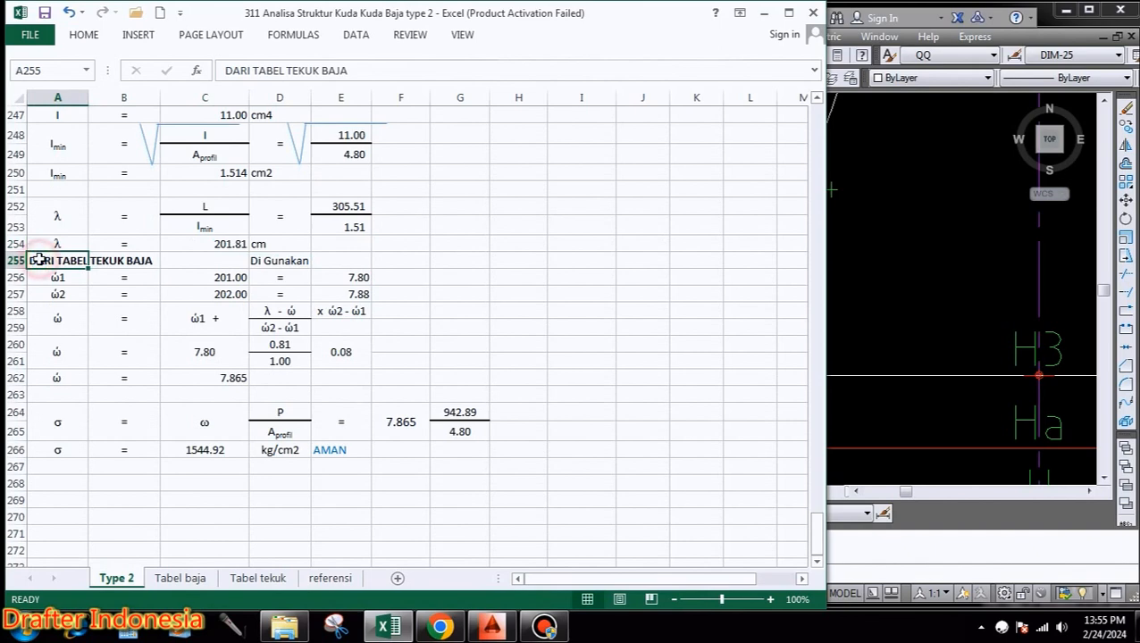
left_click(286, 258)
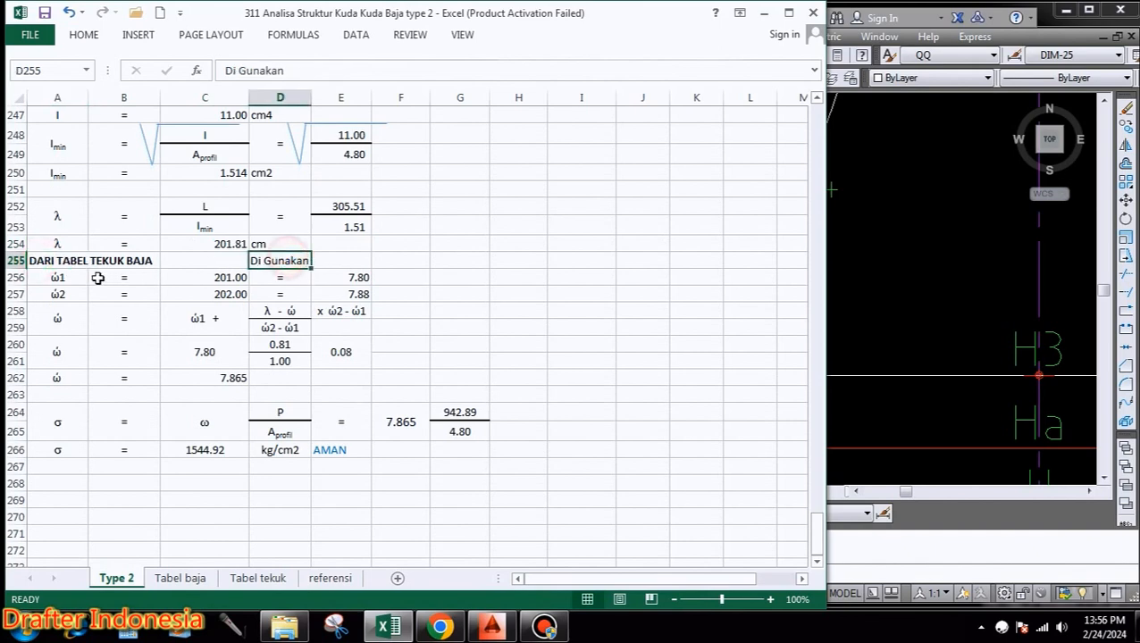
left_click(230, 276)
left_click(67, 278)
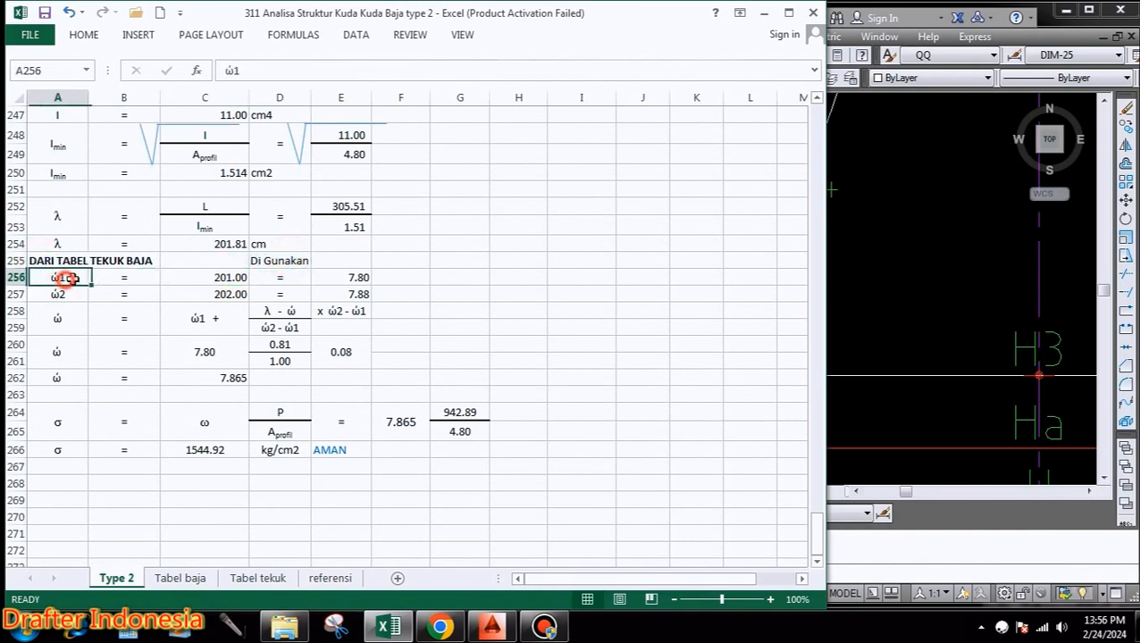
left_click(229, 279)
left_click(269, 278)
left_click(361, 277)
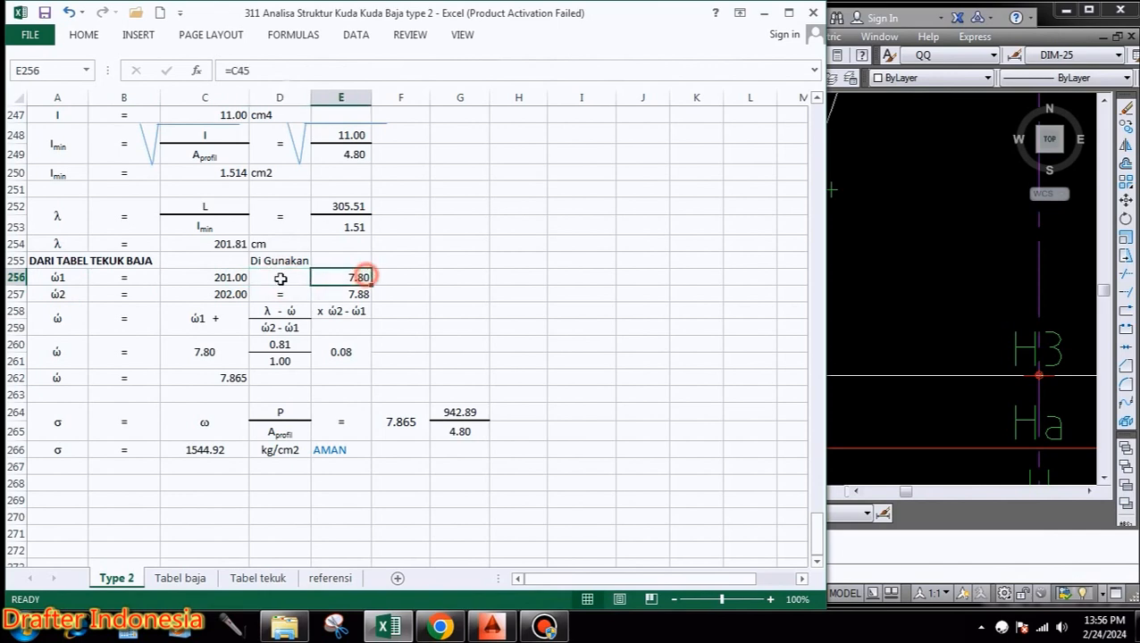
Examine the ώ2 slenderness formula and factor entry in the steel buckling table section.
left_click(59, 293)
left_click(115, 295)
left_click(224, 295)
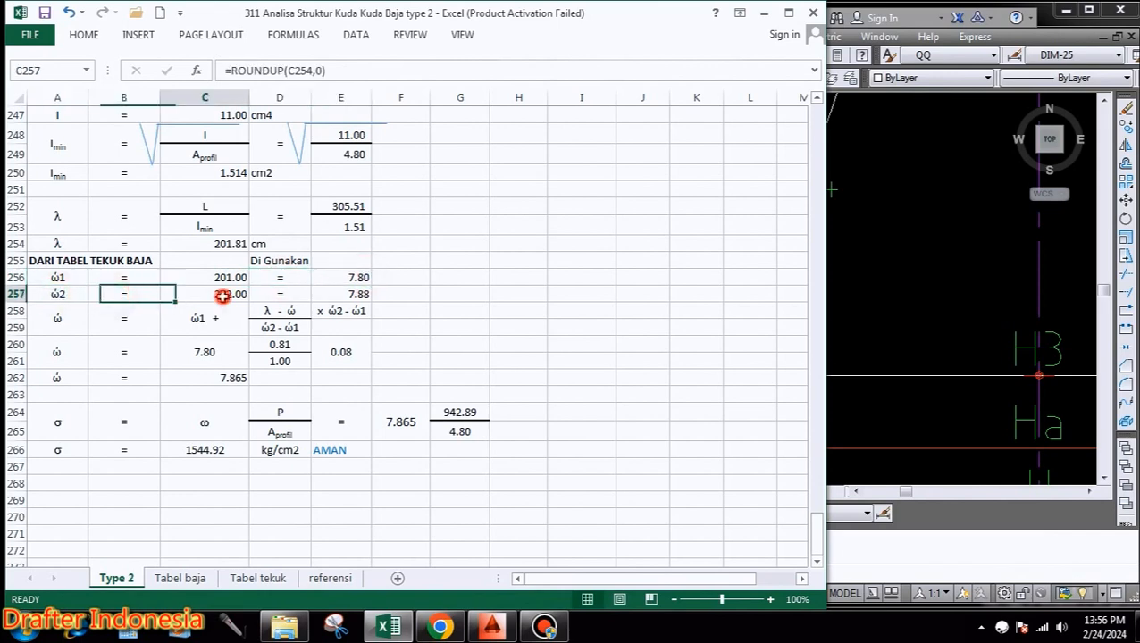
left_click(273, 294)
left_click(354, 293)
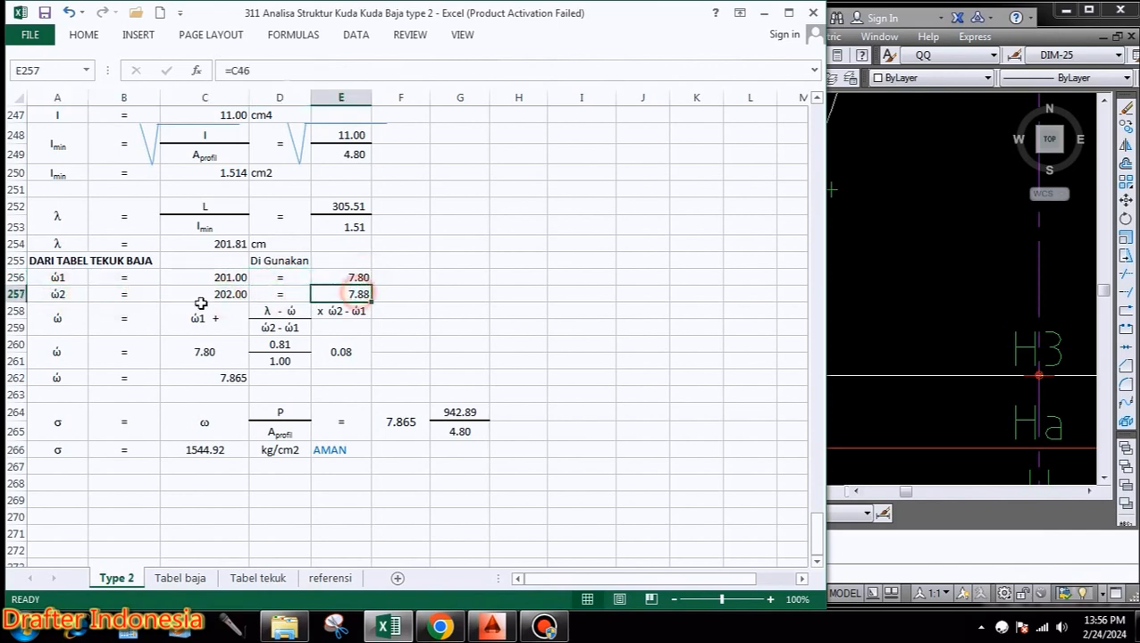
Examine the symbolic terms of the interpolation formula for the buckling factor ώ.
left_click(68, 325)
left_click(195, 326)
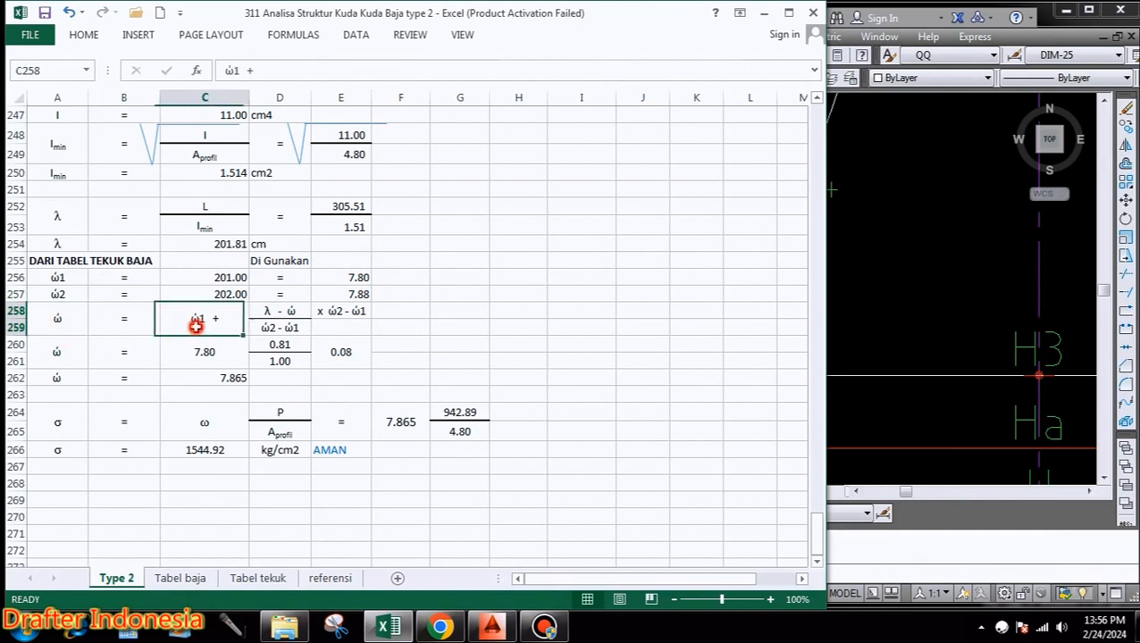
left_click(279, 315)
left_click(273, 330)
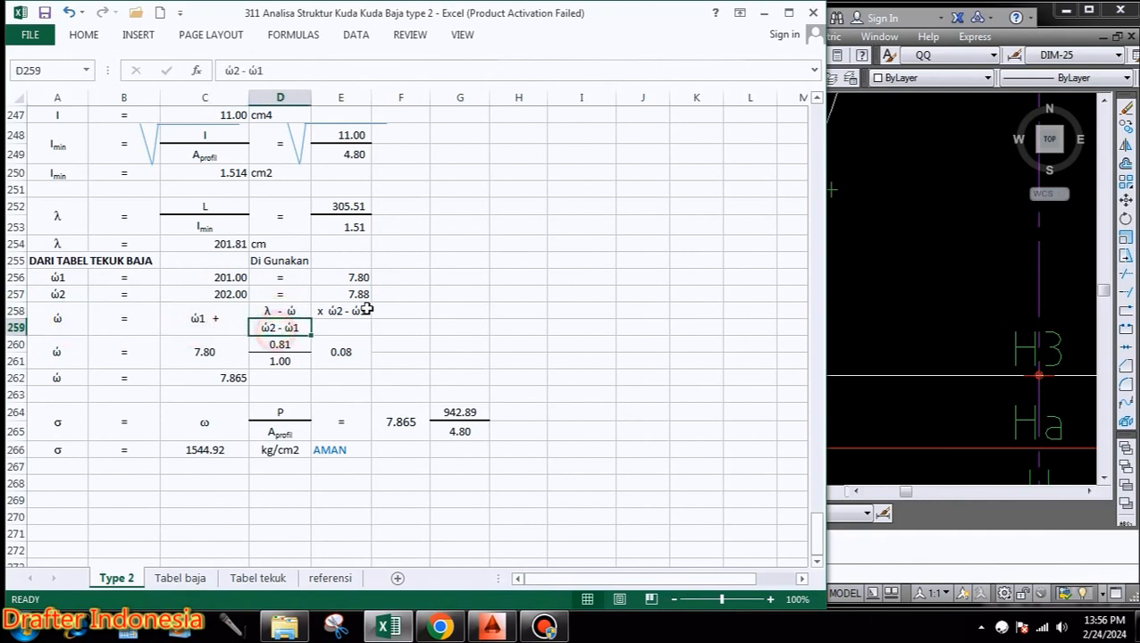
left_click(362, 309)
Examine the numeric values substituted into the ώ interpolation and the formula of the resulting factor.
left_click(58, 351)
left_click(136, 351)
left_click(205, 351)
left_click(280, 346)
left_click(286, 359)
left_click(343, 353)
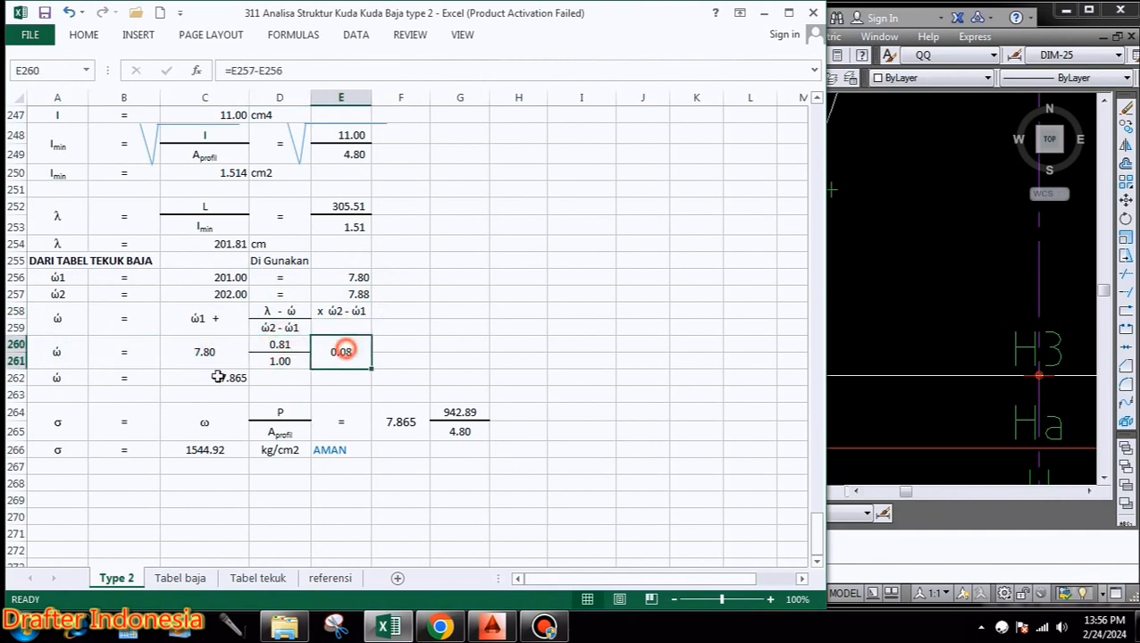
left_click(57, 377)
left_click(110, 377)
left_click(230, 377)
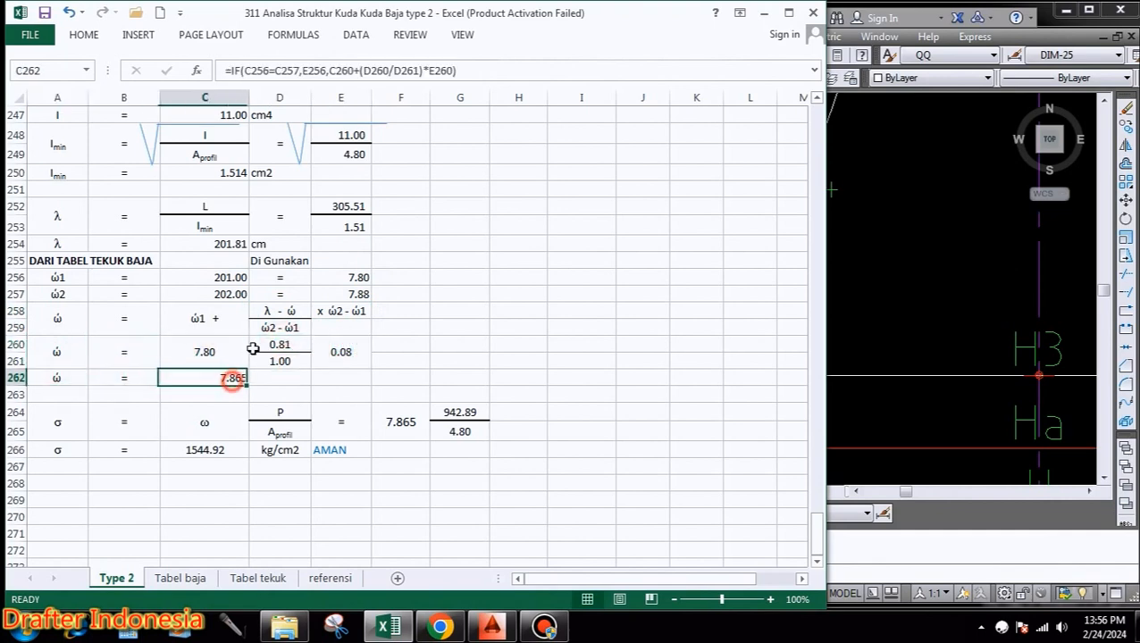
Examine the buckling stress formula terms and the values for ω, P and Aprofil.
scroll(171, 357, "down", 2)
left_click(59, 316)
left_click(119, 311)
left_click(197, 311)
left_click(290, 303)
left_click(347, 309)
left_click(384, 312)
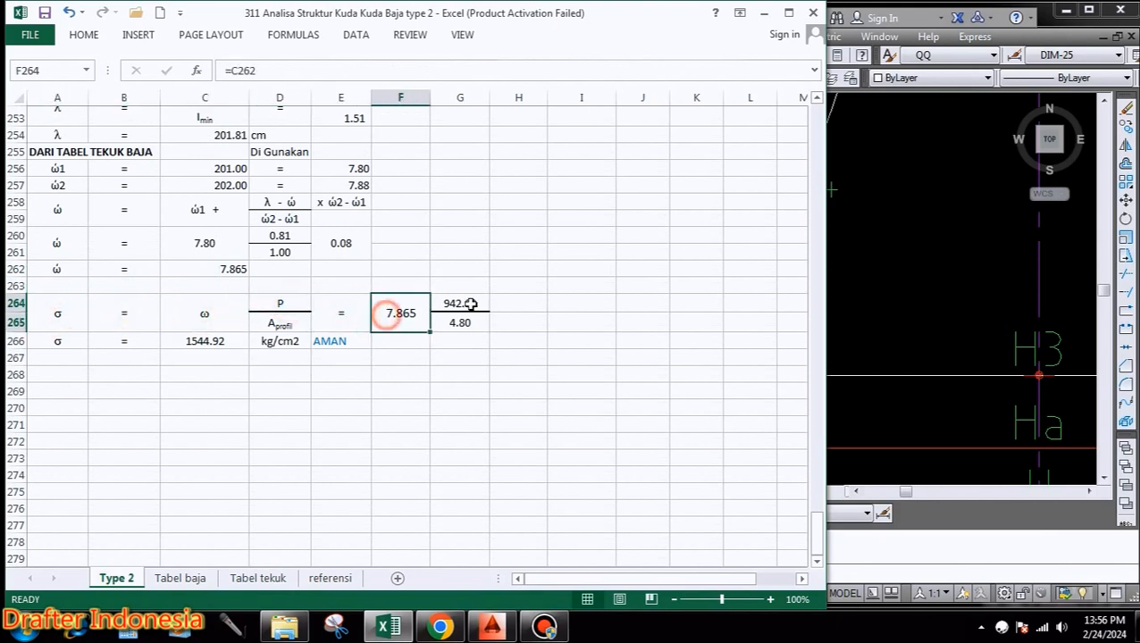
left_click(465, 303)
left_click(466, 323)
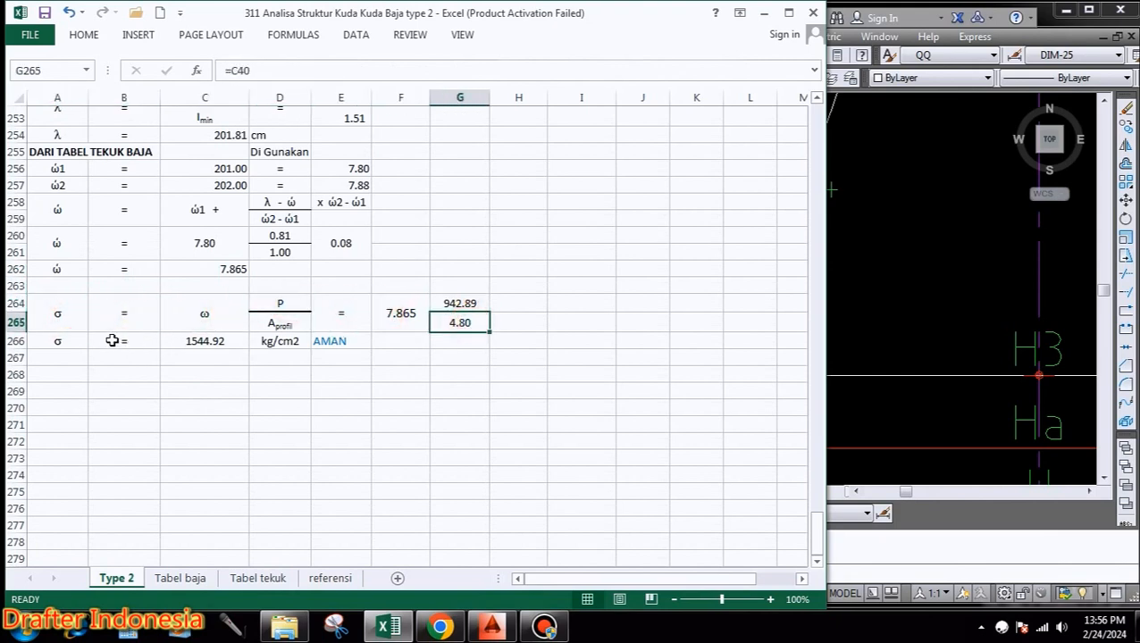
Examine the formula of the resulting buckling stress σ, its unit and the condition behind its safety verdict.
left_click(59, 344)
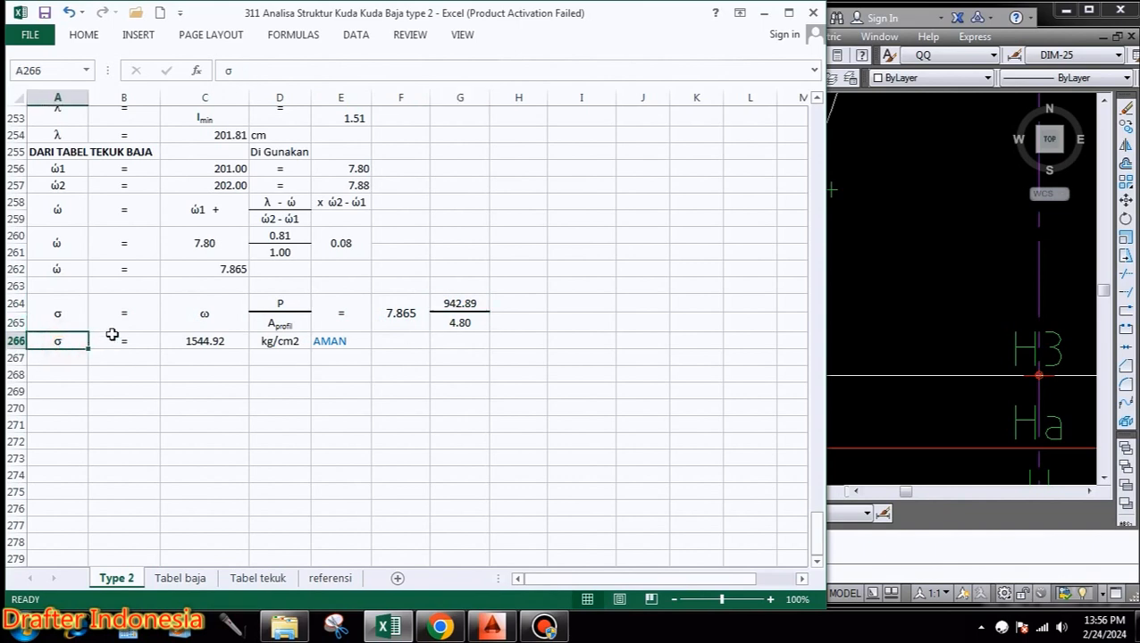
left_click(193, 343)
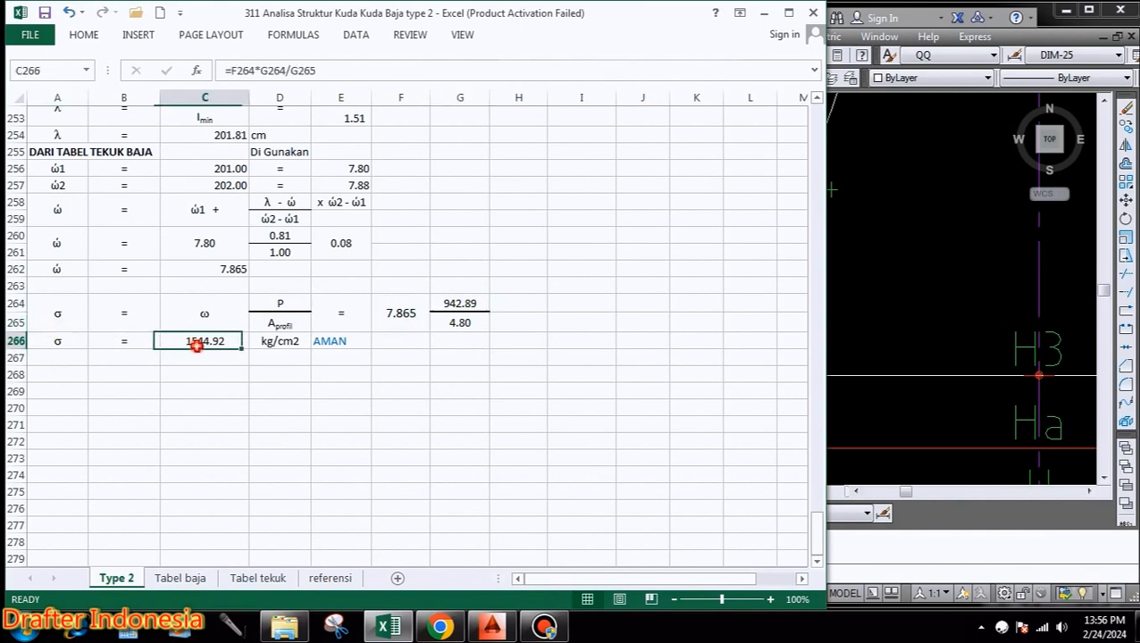
left_click(284, 339)
left_click(342, 336)
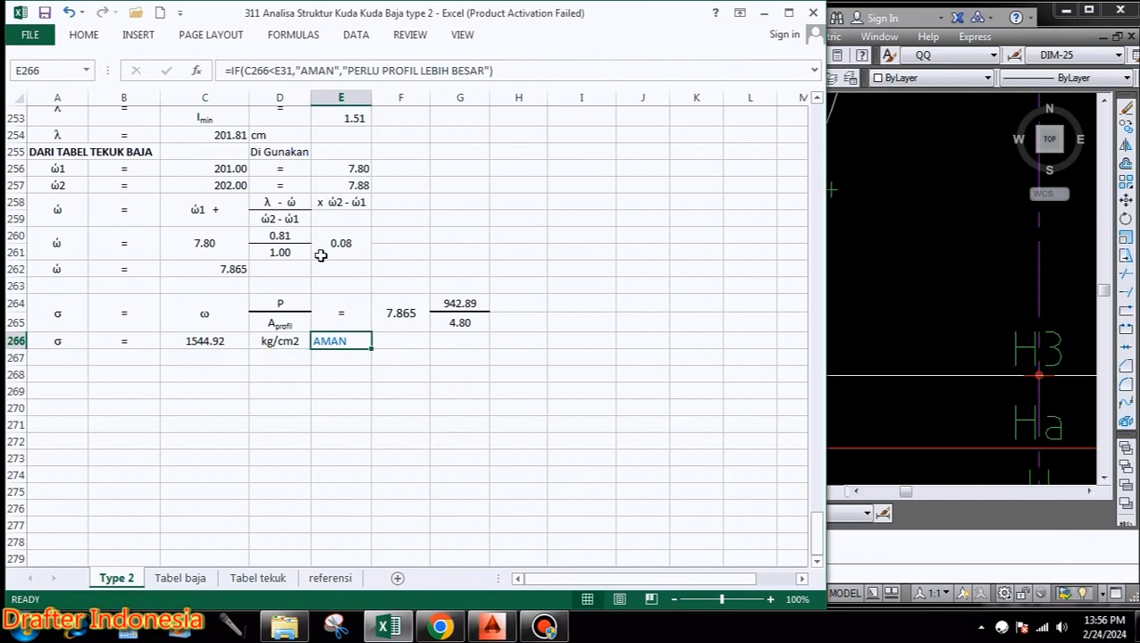
scroll(443, 354, "up", 3)
scroll(448, 343, "up", 1)
scroll(460, 322, "down", 2)
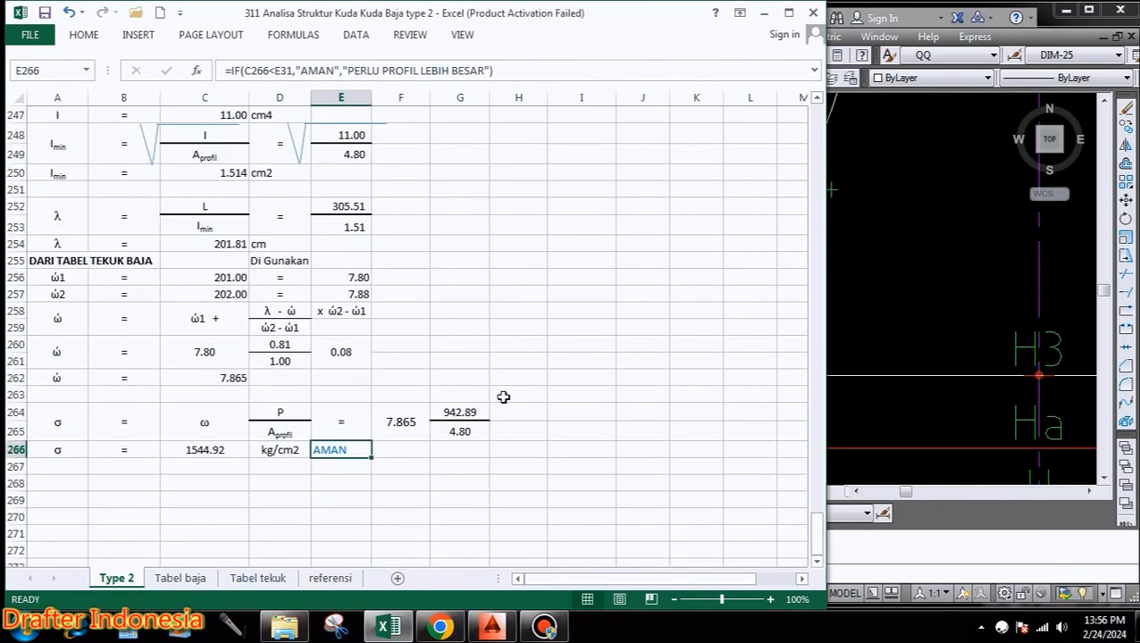
Return to the load inputs, selected profile data and KESIMPULAN summary of the stress and buckling checks.
scroll(489, 445, "up", 2)
scroll(486, 433, "up", 20)
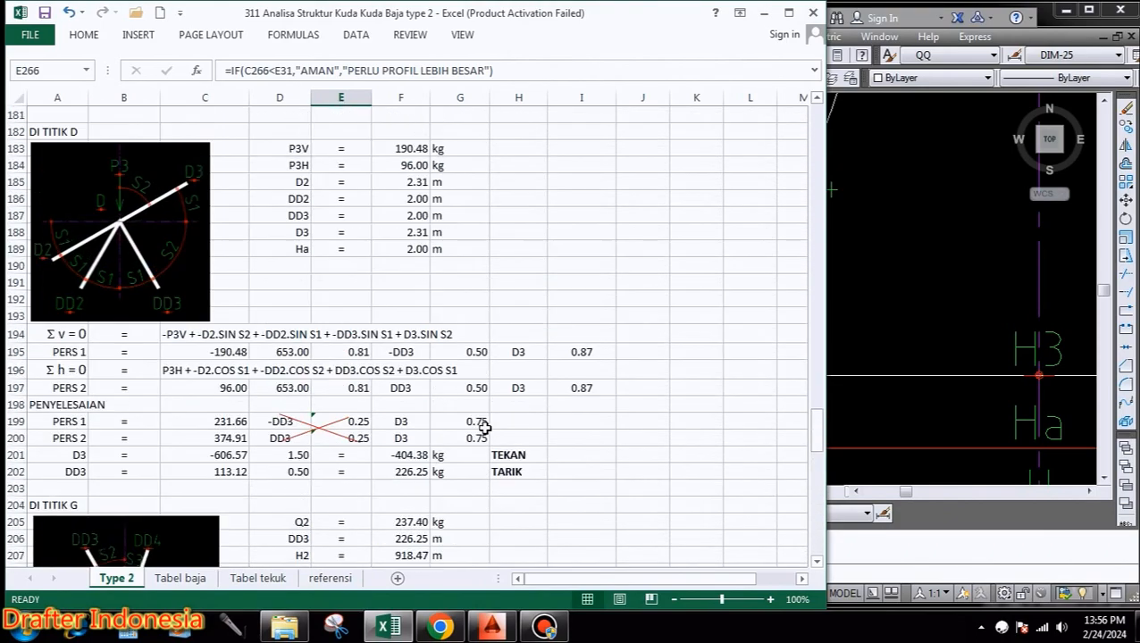
scroll(484, 427, "up", 18)
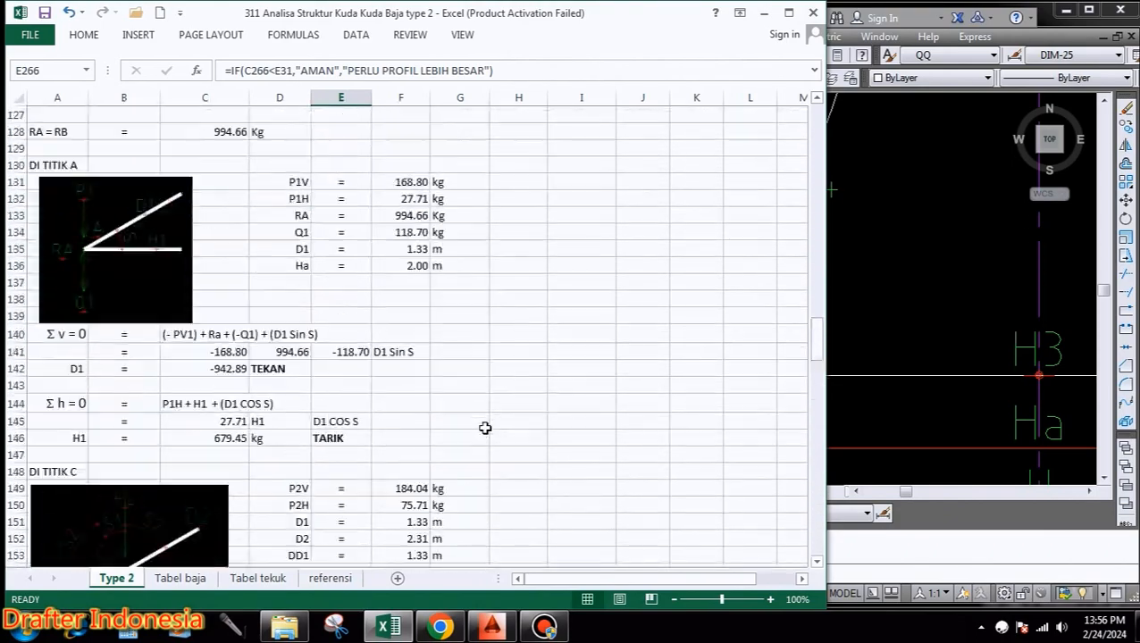
scroll(484, 428, "up", 20)
scroll(484, 427, "up", 6)
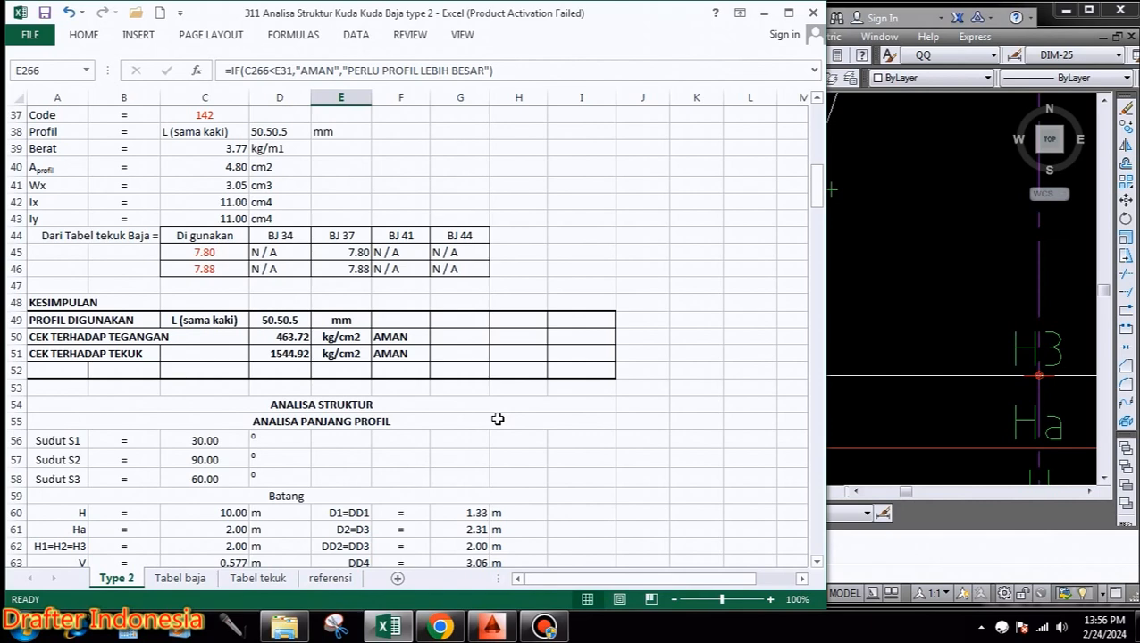
scroll(497, 419, "up", 12)
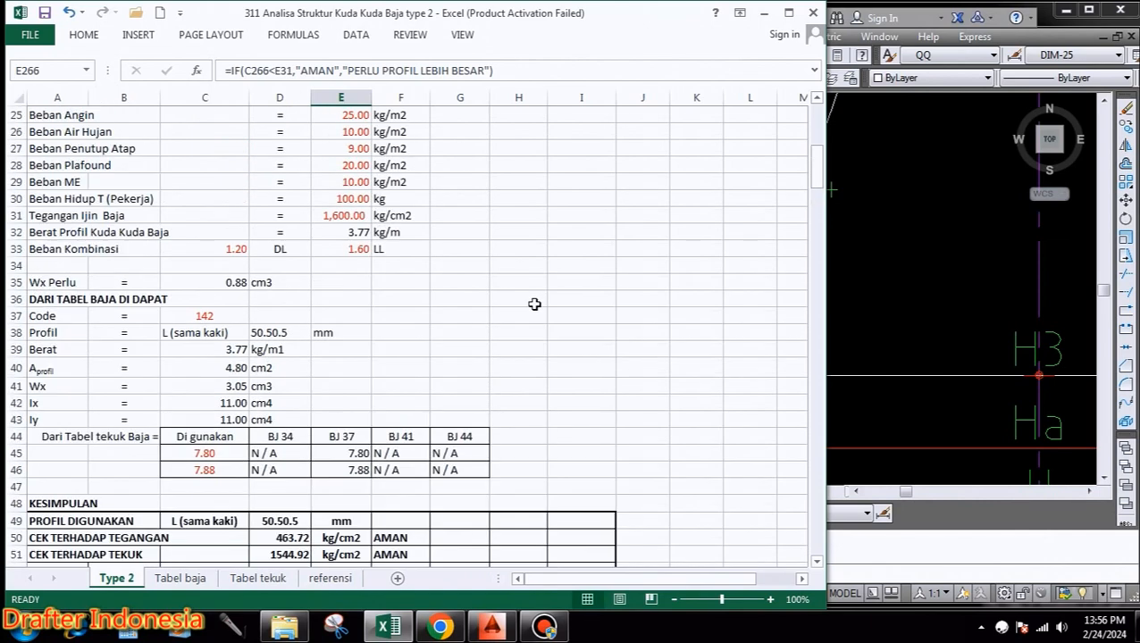